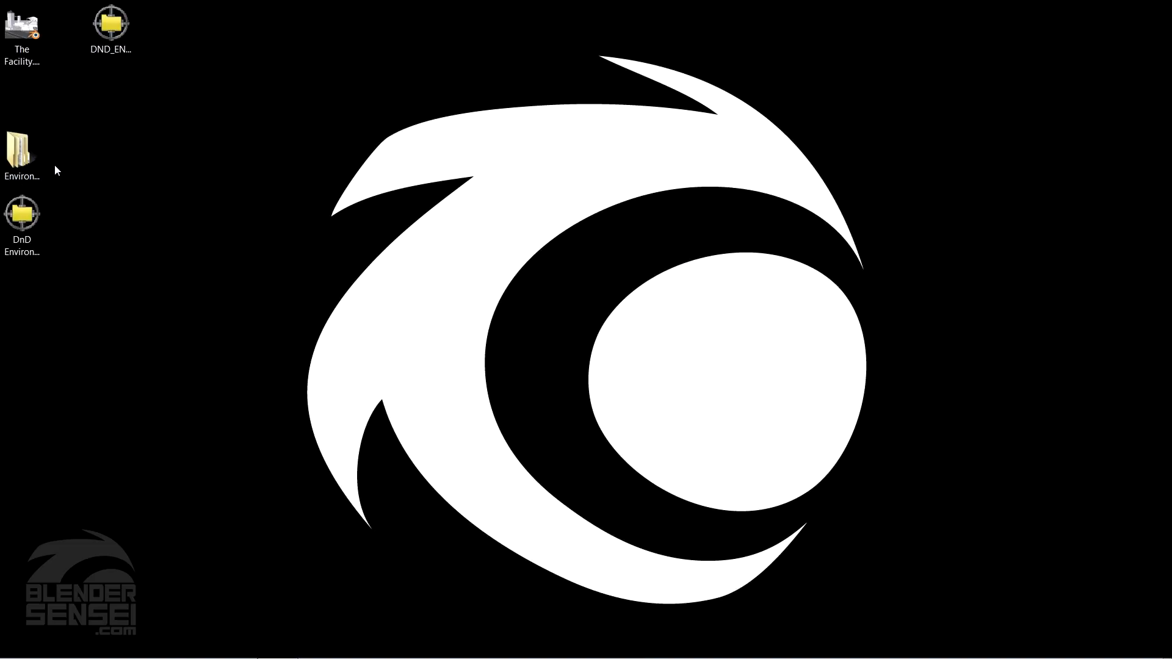
- Delete the separate DND_EN… archive from the desktop, keeping the Environments folder, DnD Environments.zip and The Facility.blend
click(24, 150)
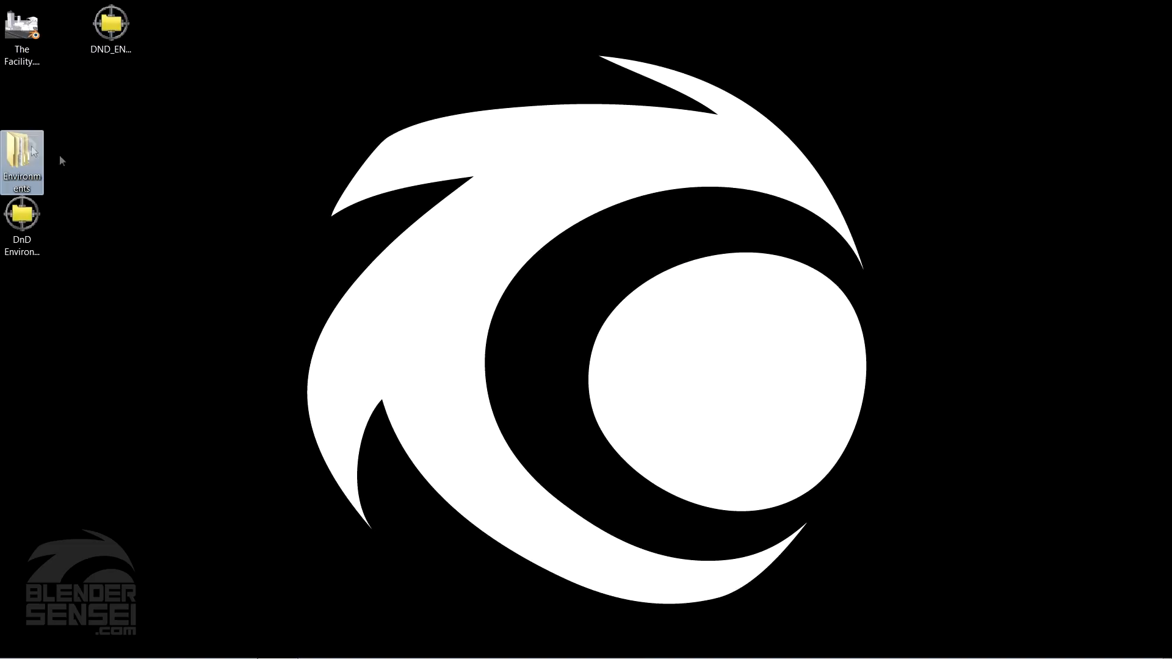
click(25, 225)
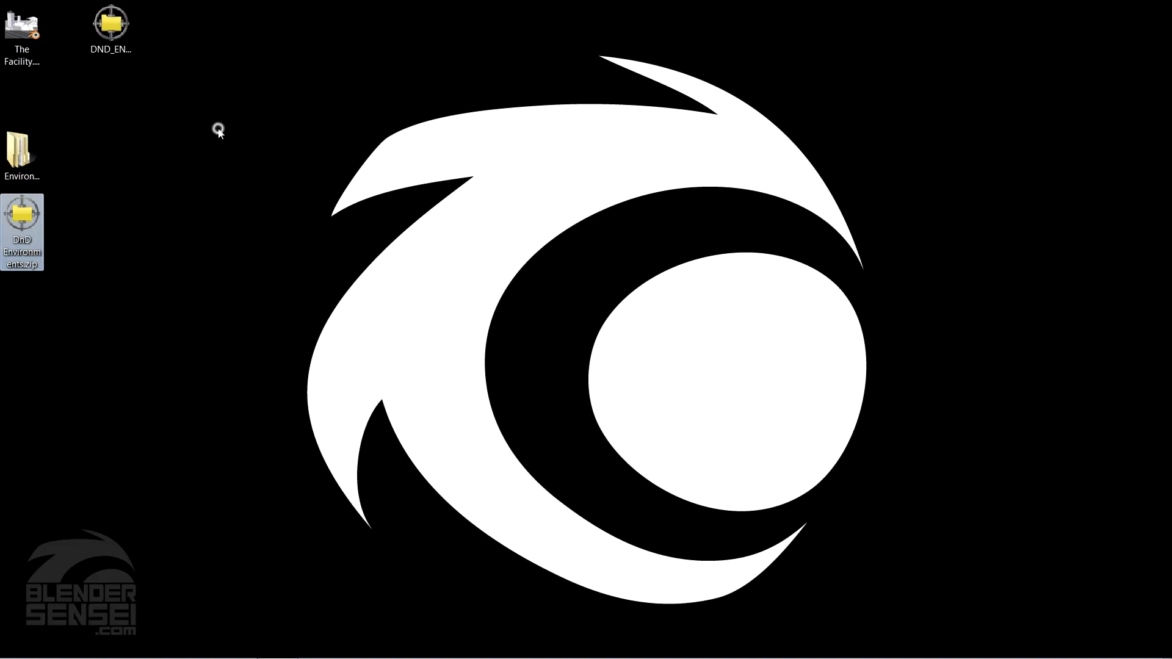
right_click(119, 31)
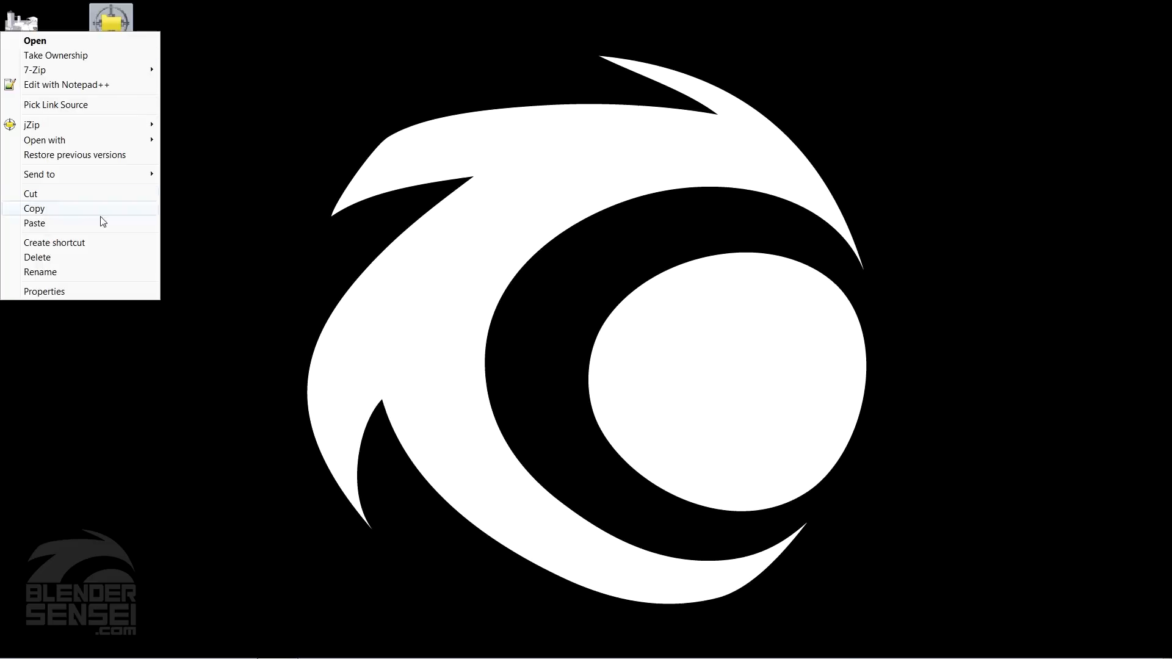
click(82, 258)
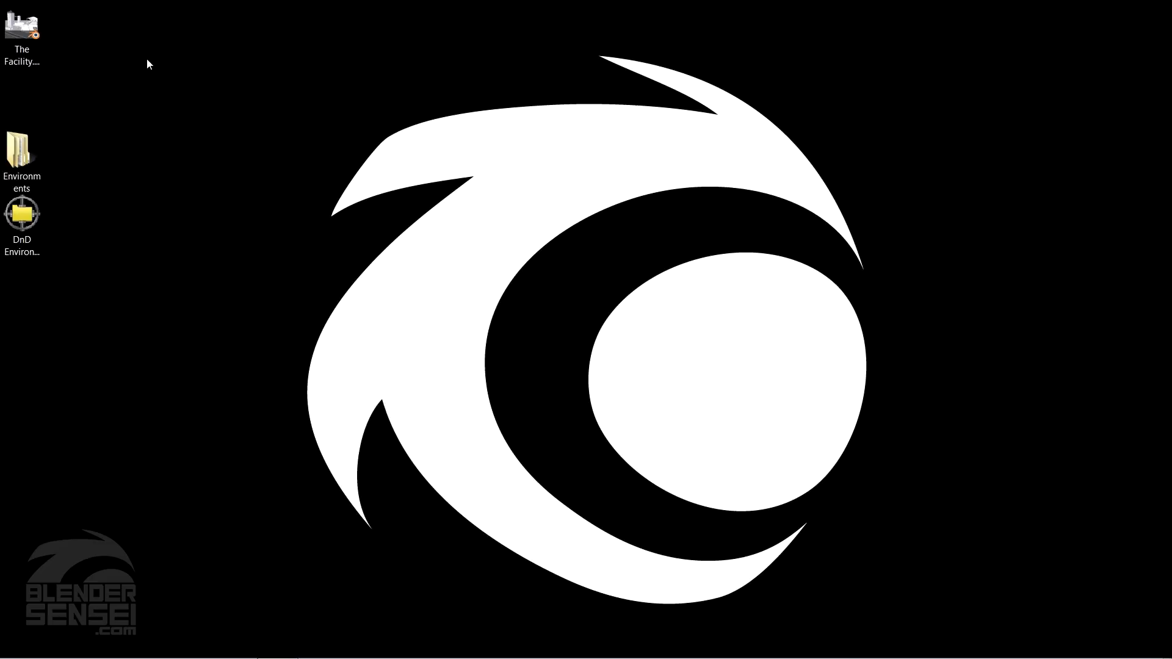
click(22, 28)
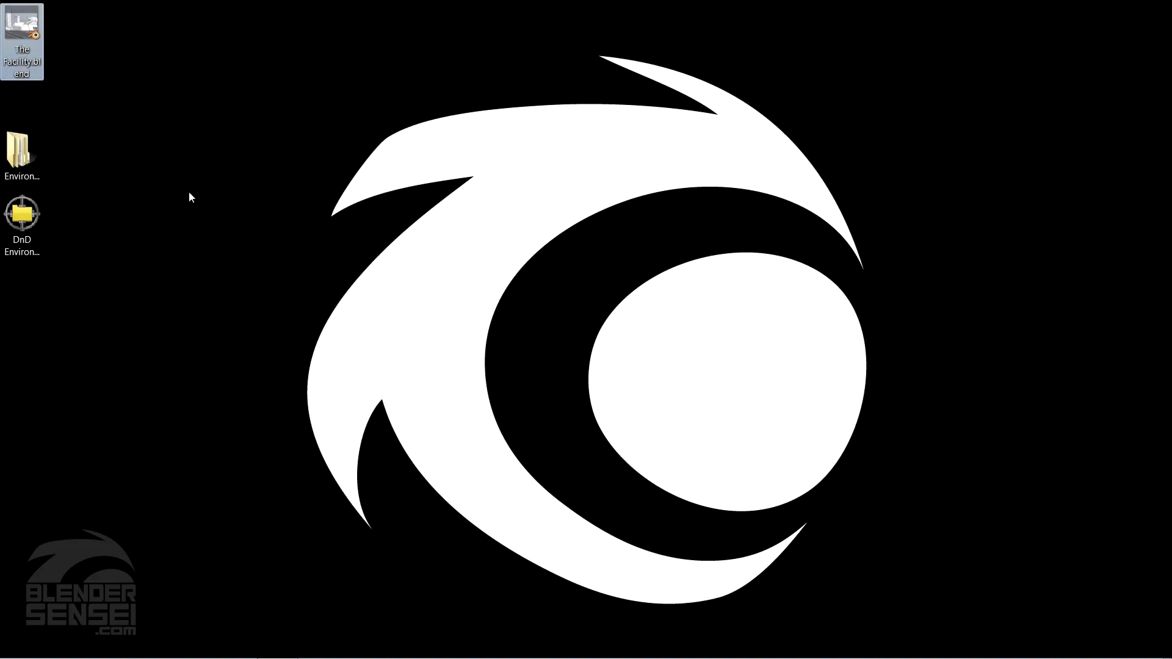
click(220, 370)
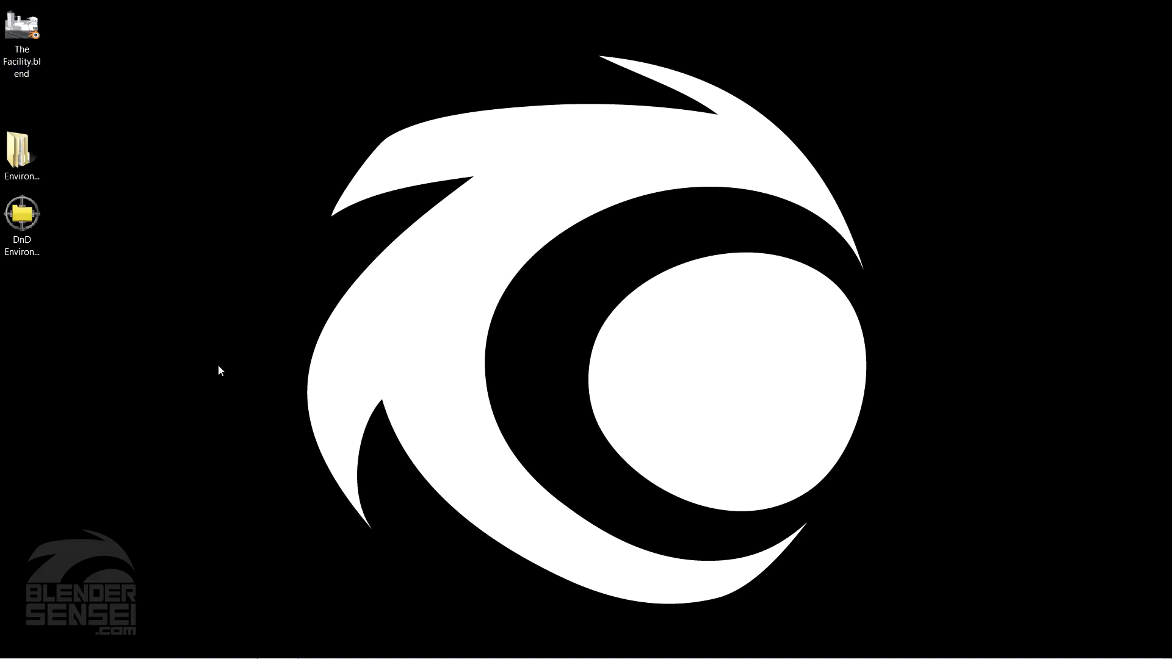
- Launch Blender, dismiss the splash screen, and show the add-ons settings in a maximized user preferences window
click(318, 644)
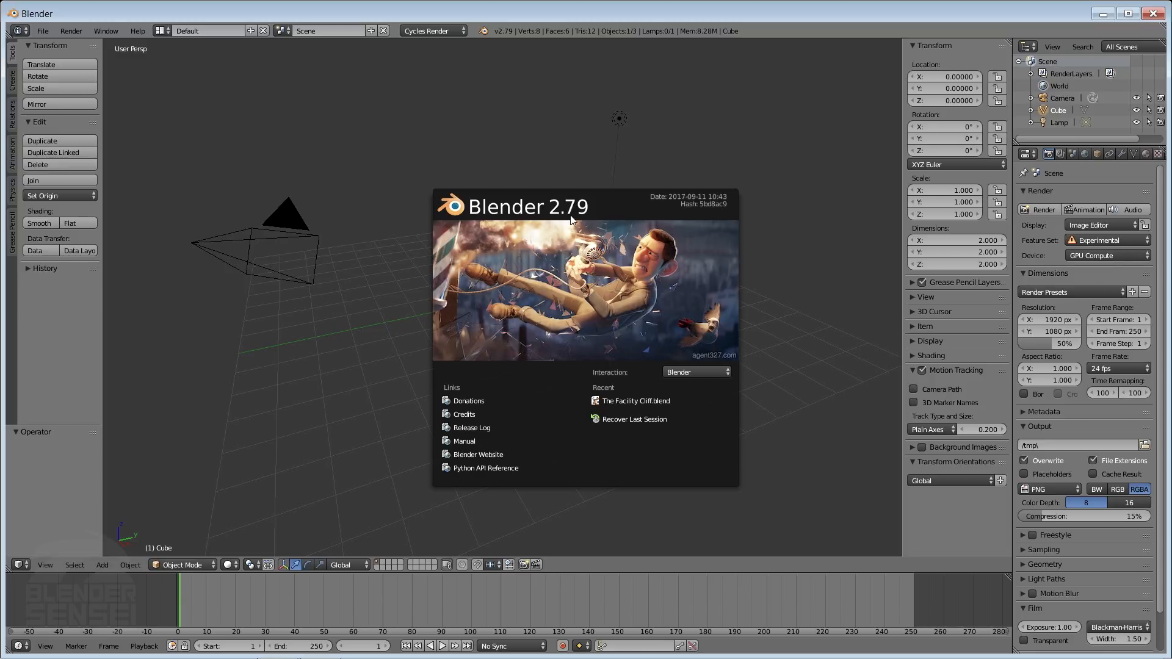
click(396, 316)
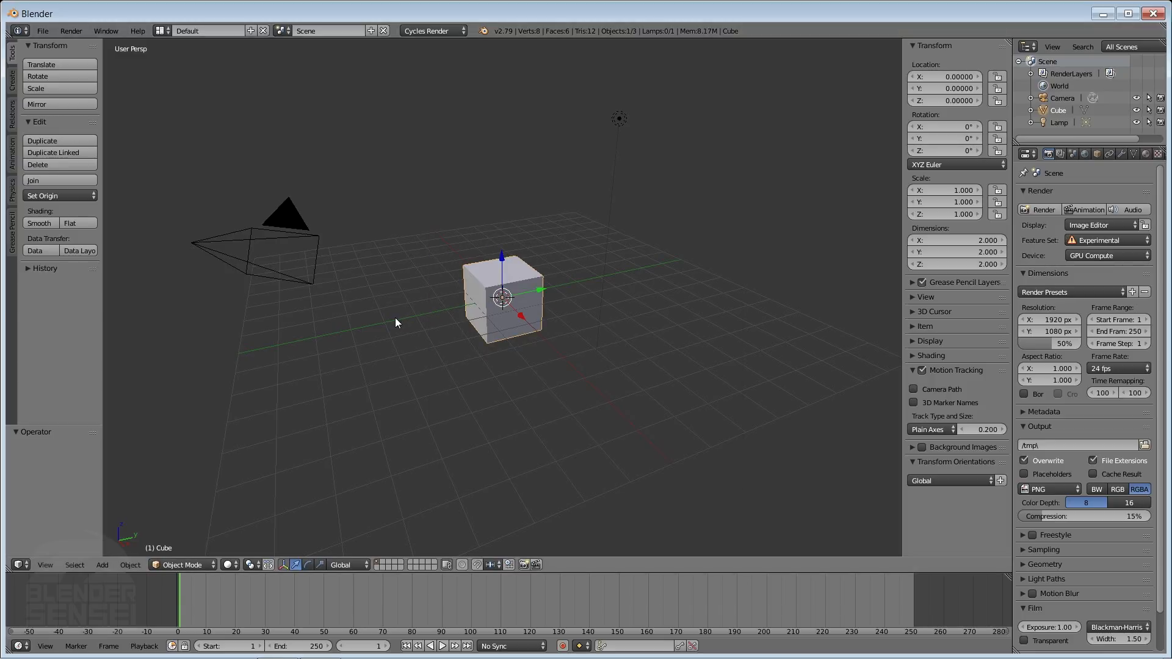
click(46, 32)
click(88, 167)
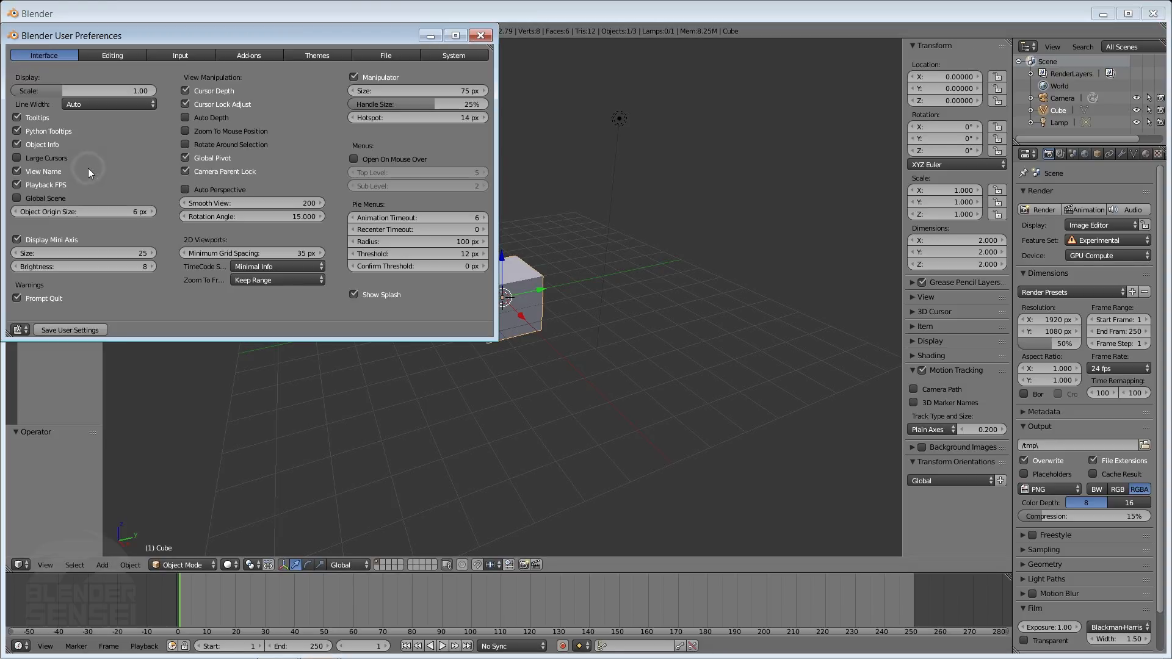
click(455, 35)
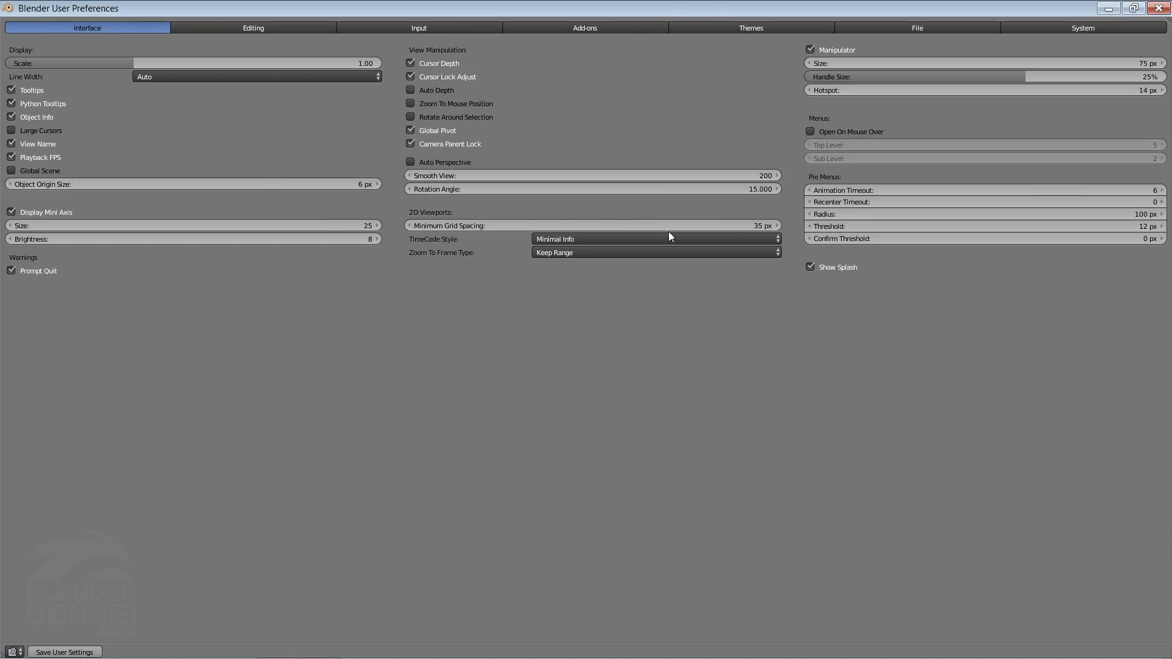
click(584, 28)
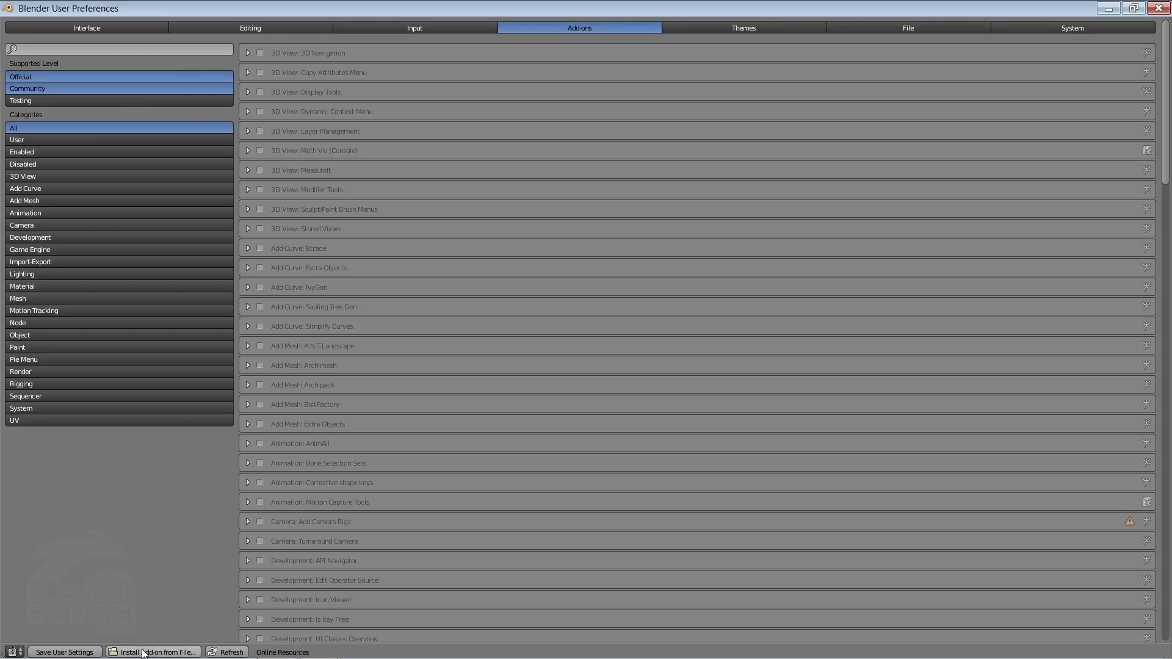
- Install the add-on from DnD Environments.zip in the Desktop folder
click(177, 652)
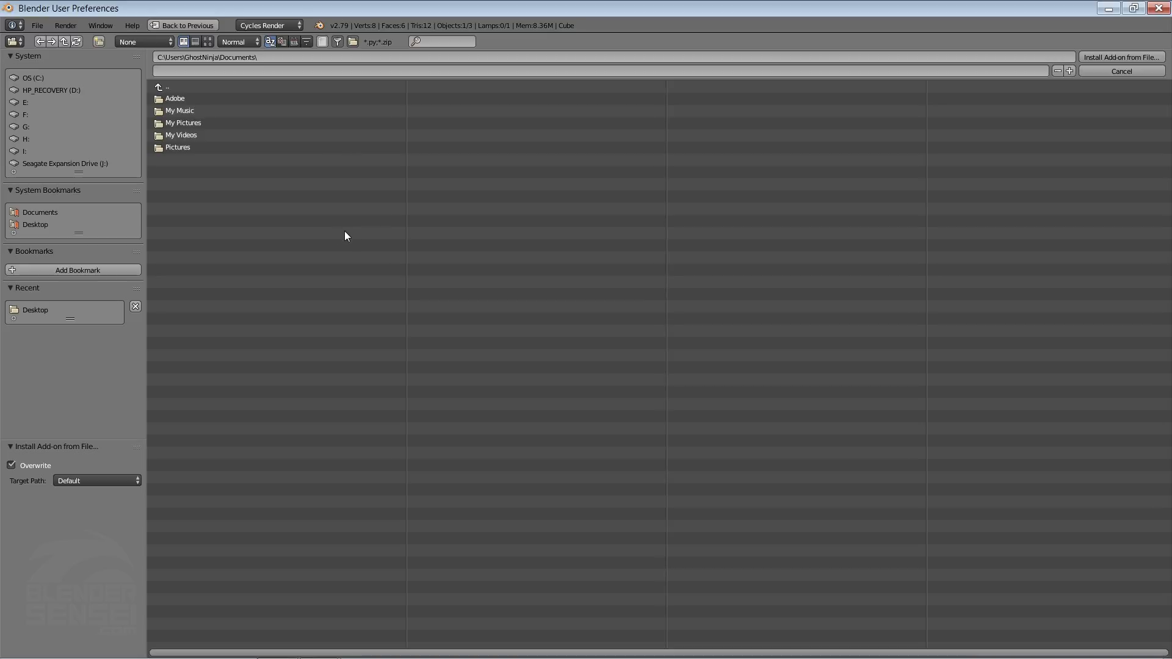
click(35, 225)
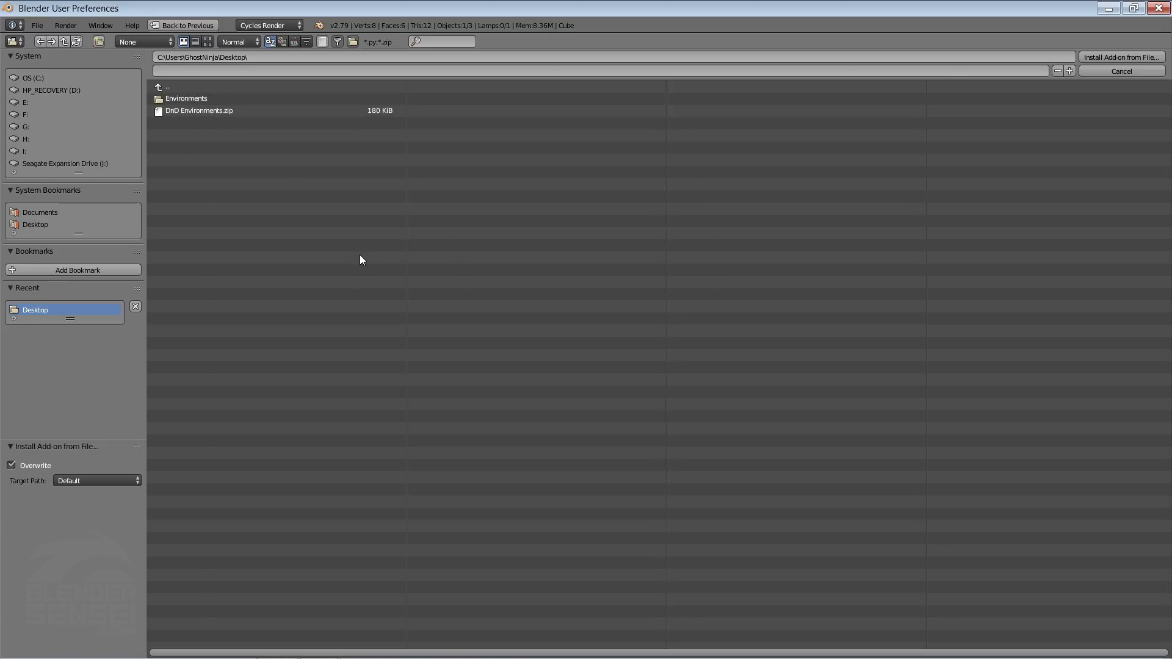
click(199, 110)
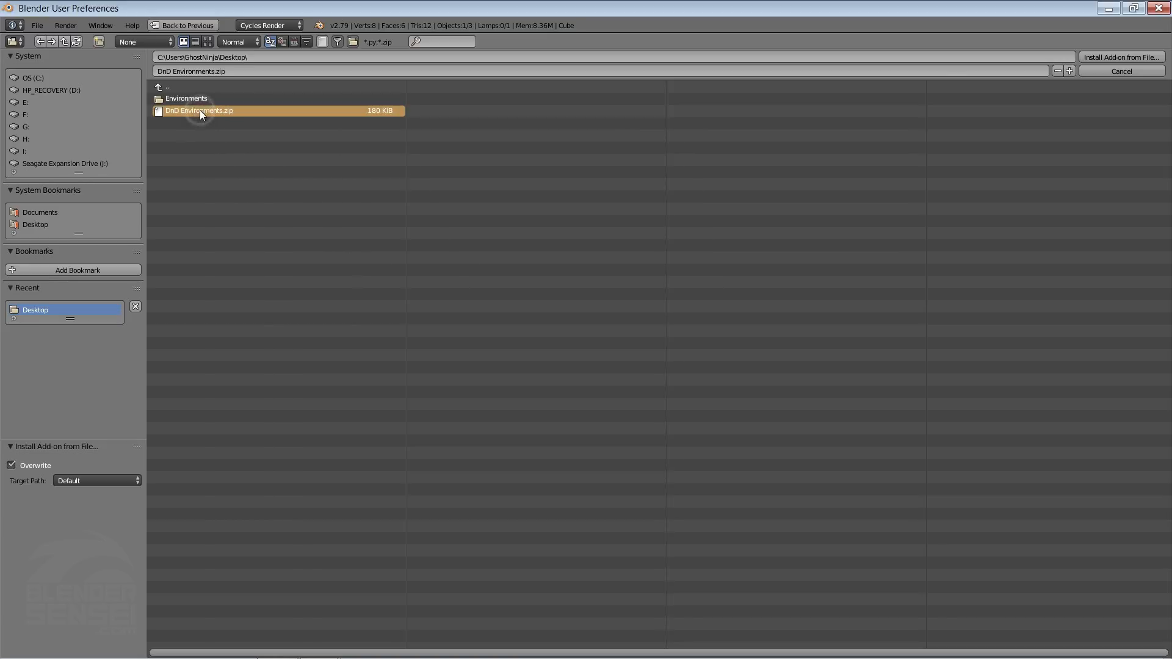
click(1139, 56)
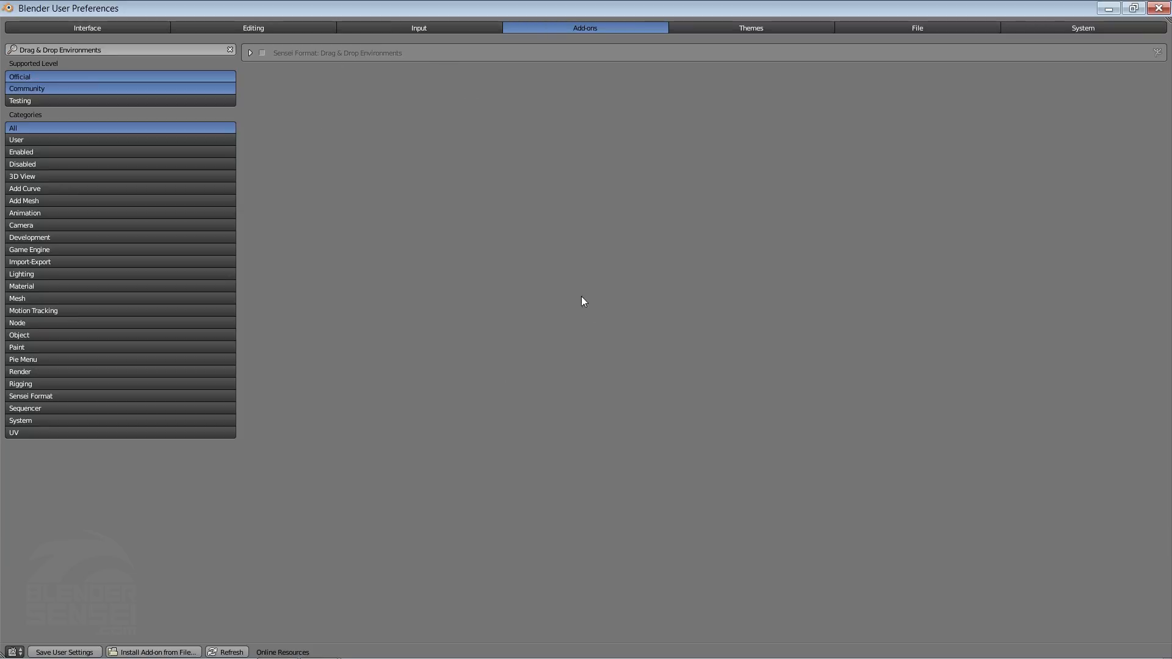
- Enable the Drag & Drop Environments add-on, save the user settings and close the preferences
click(262, 53)
click(62, 652)
click(1158, 8)
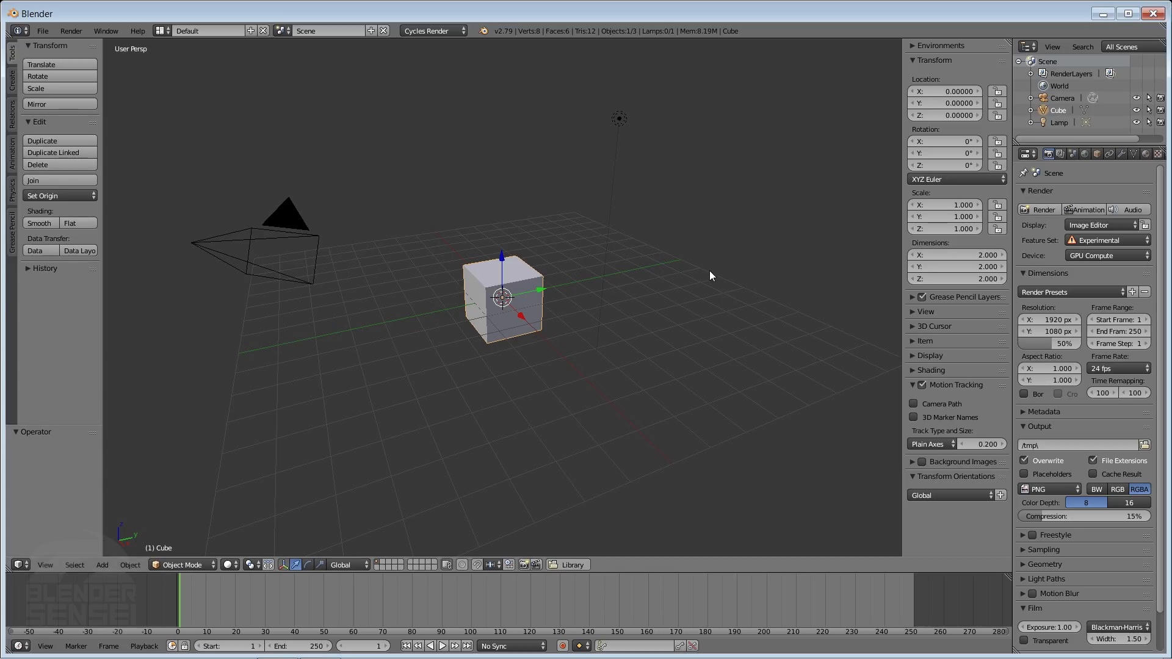
- Collapse the other 3D view properties panels, including Transform, and expand the Environments panel
click(914, 46)
click(914, 46)
mouse_move(1004, 47)
mouse_down()
mouse_move(998, 515)
mouse_move(1012, 401)
mouse_move(1000, 375)
mouse_move(1004, 51)
mouse_up()
ctrl+click(913, 60)
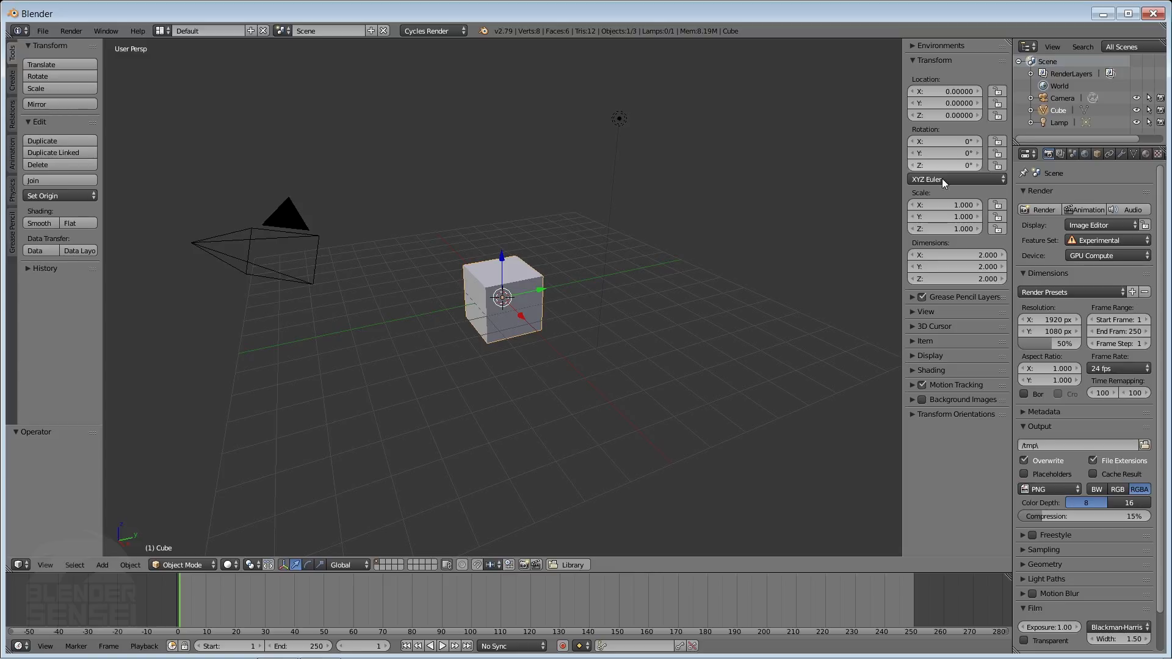
click(915, 60)
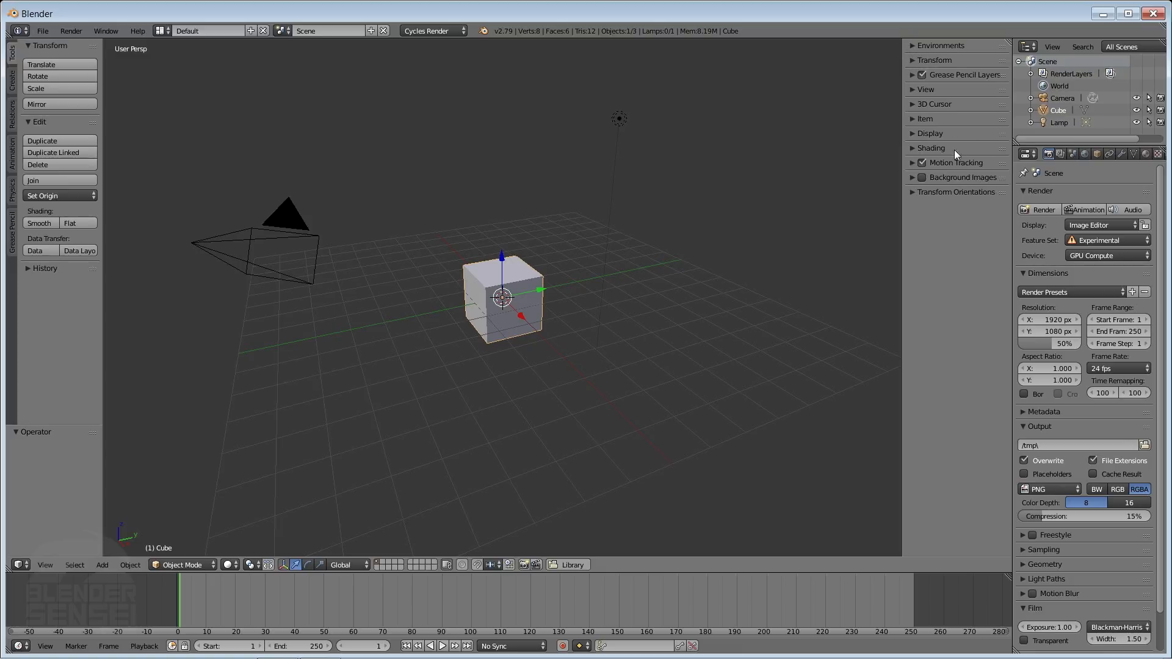
click(914, 45)
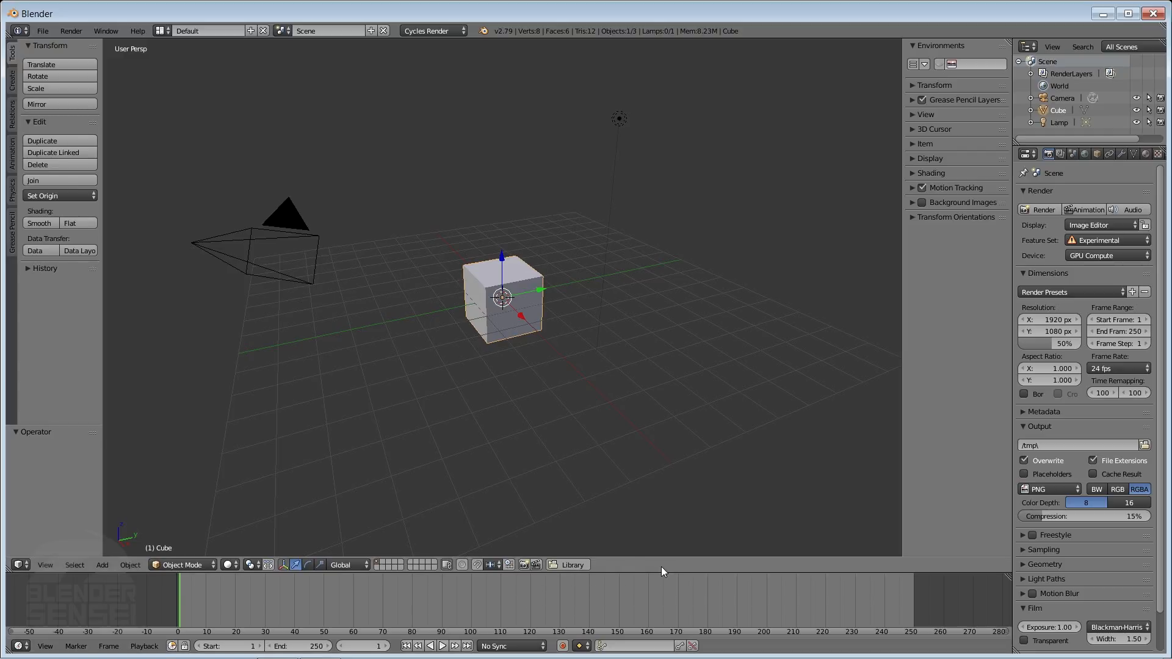
- Open the Library file browser below the 3D view, maximize it and go to the Desktop folder
click(565, 563)
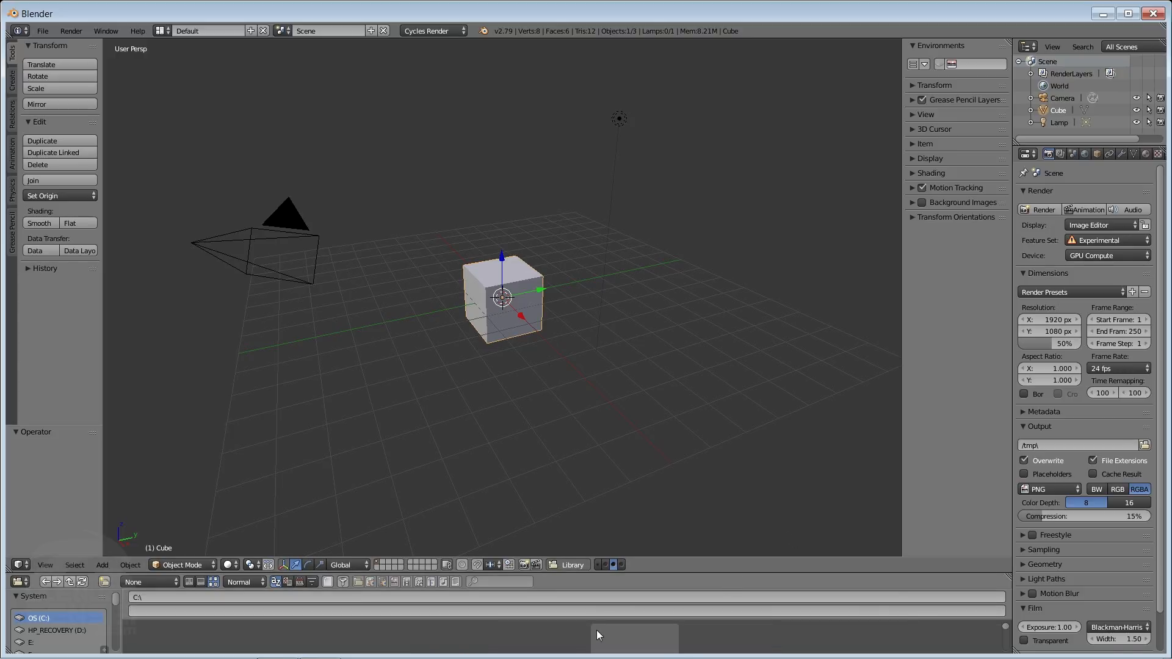
key(ctrl+space)
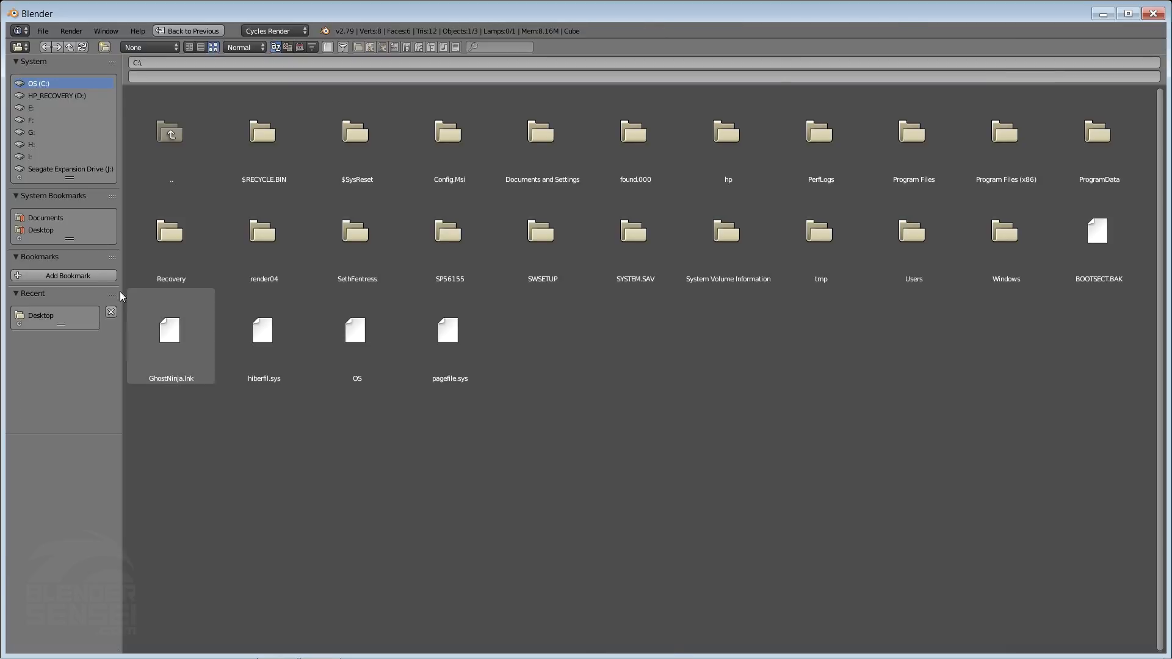
click(43, 230)
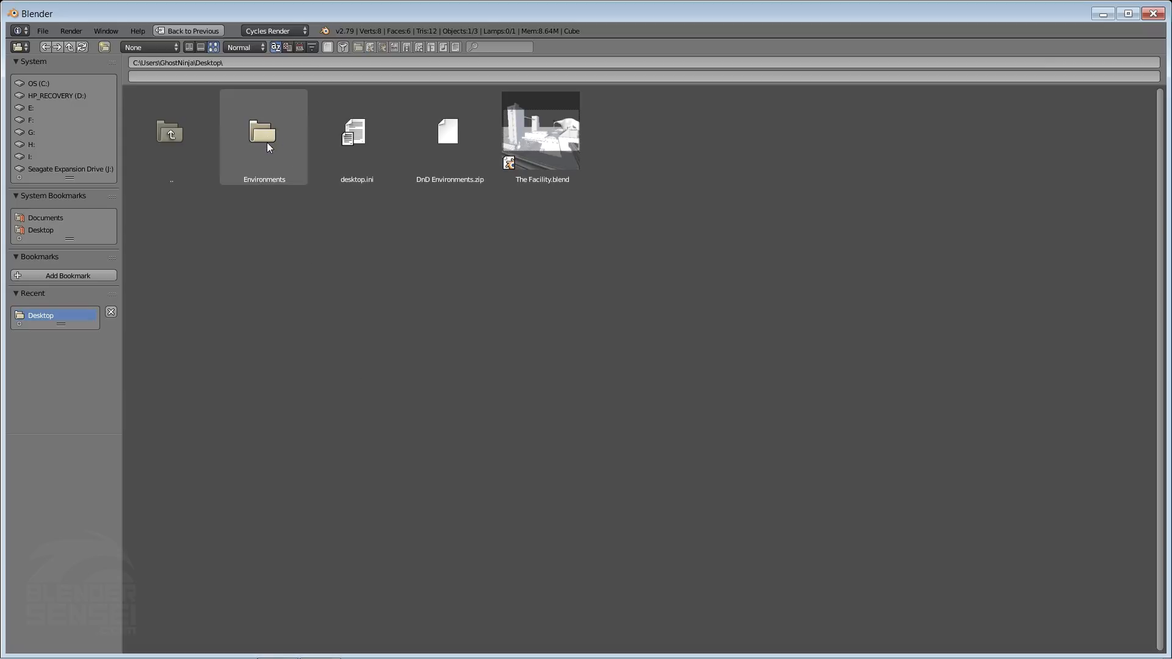
click(44, 84)
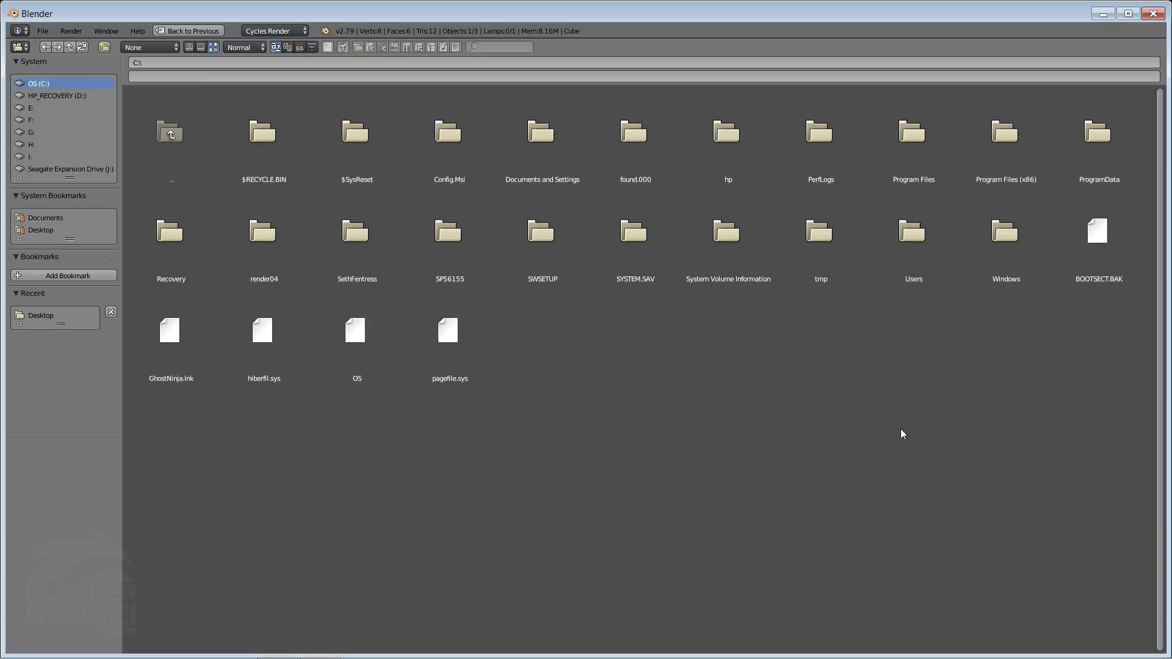
click(44, 230)
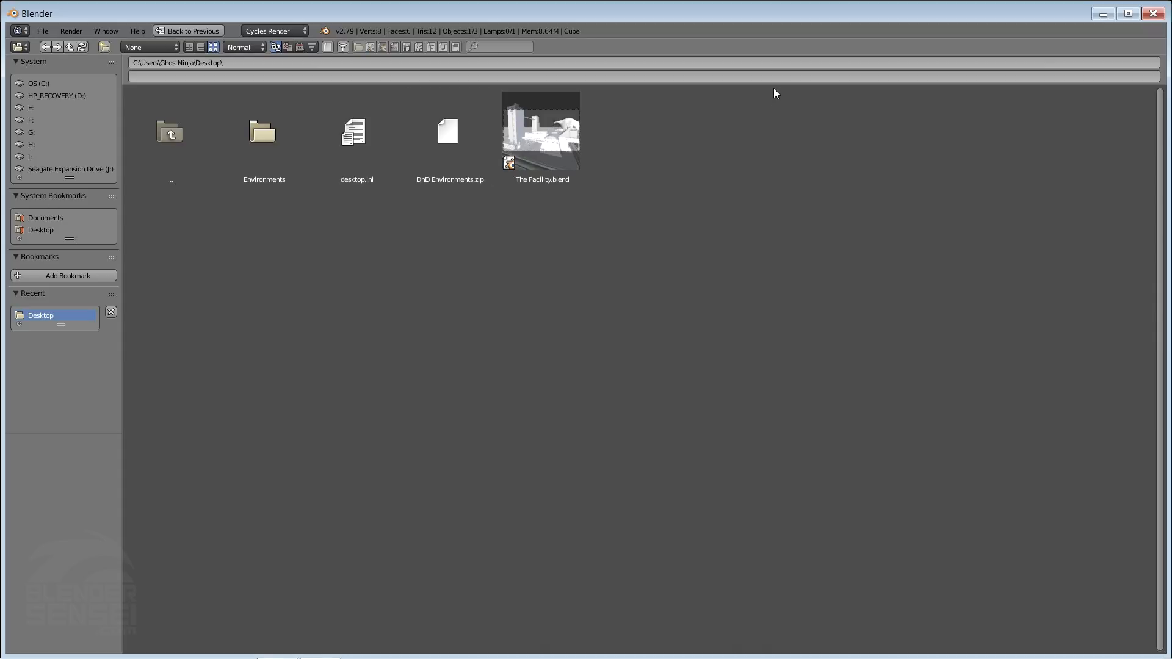
- Hide the file browser's path fields, bookmarks region and header, and restore it to its normal size
drag(775, 84, 774, 46)
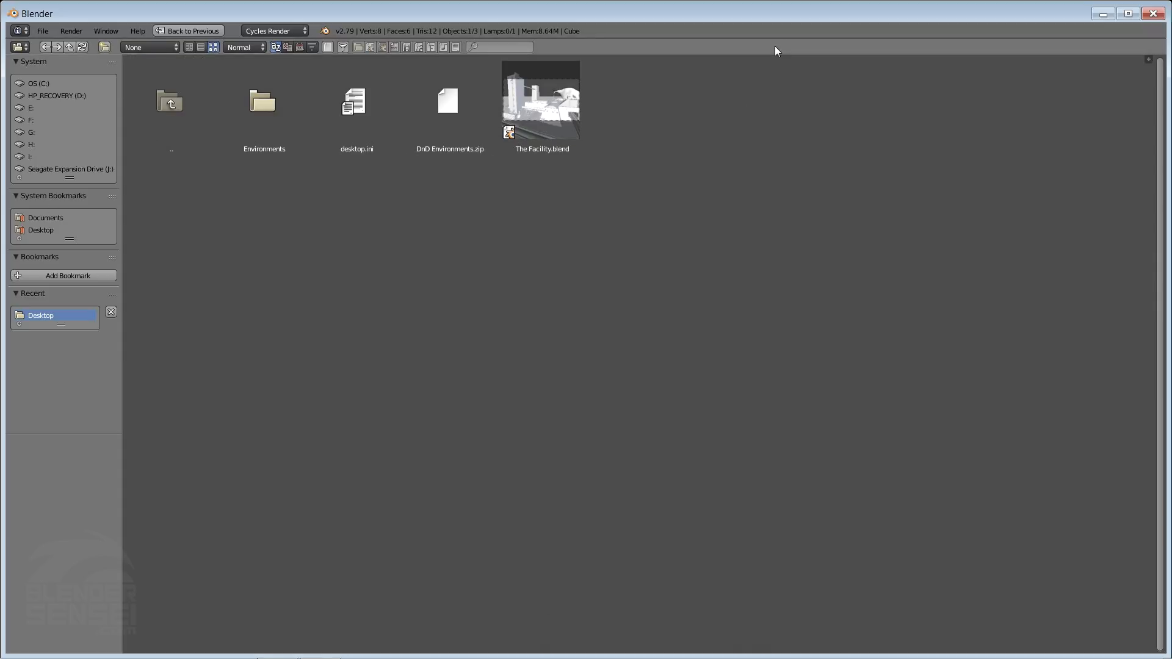
click(122, 254)
drag(123, 255, 3, 257)
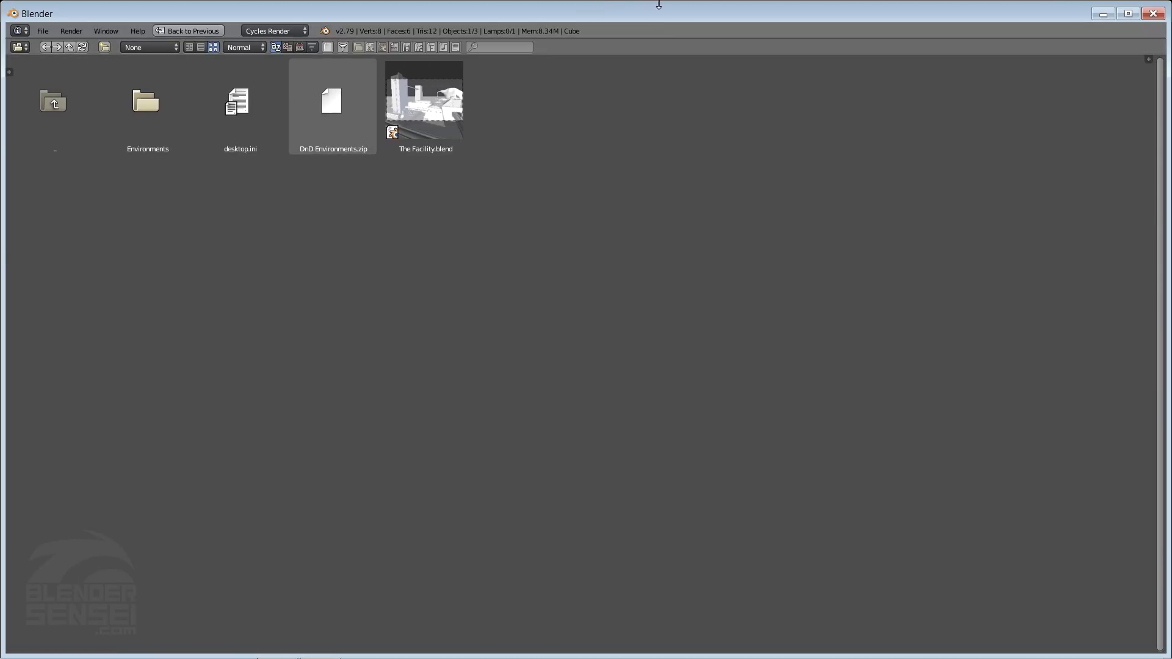
click(668, 53)
drag(668, 53, 669, 15)
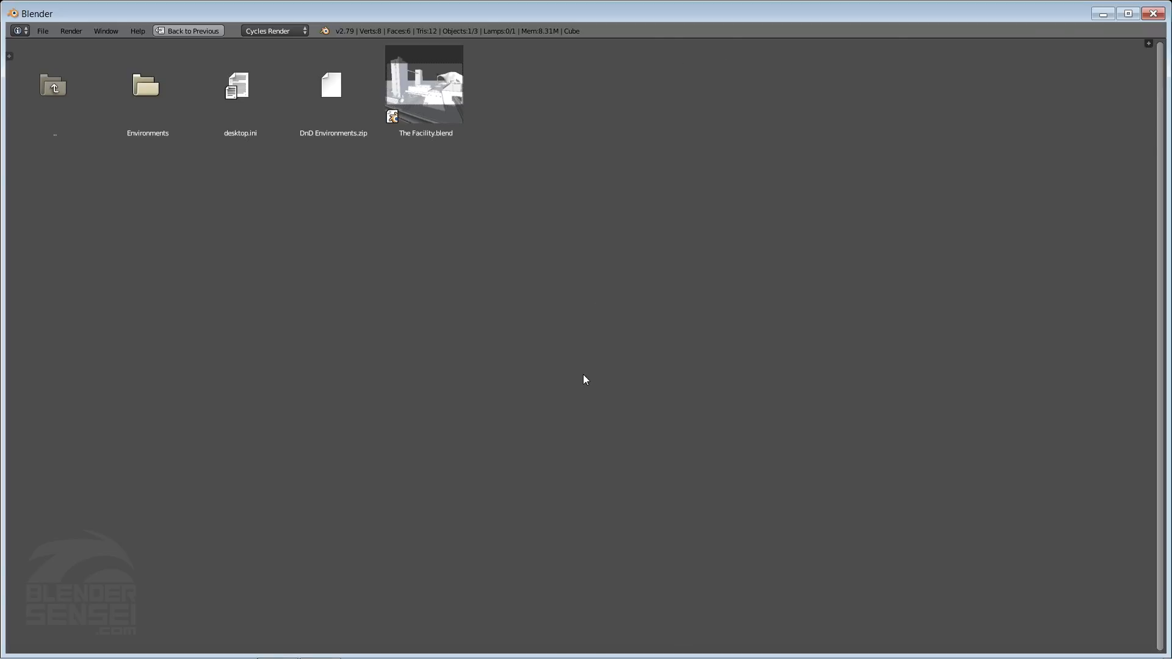
key(ctrl+space)
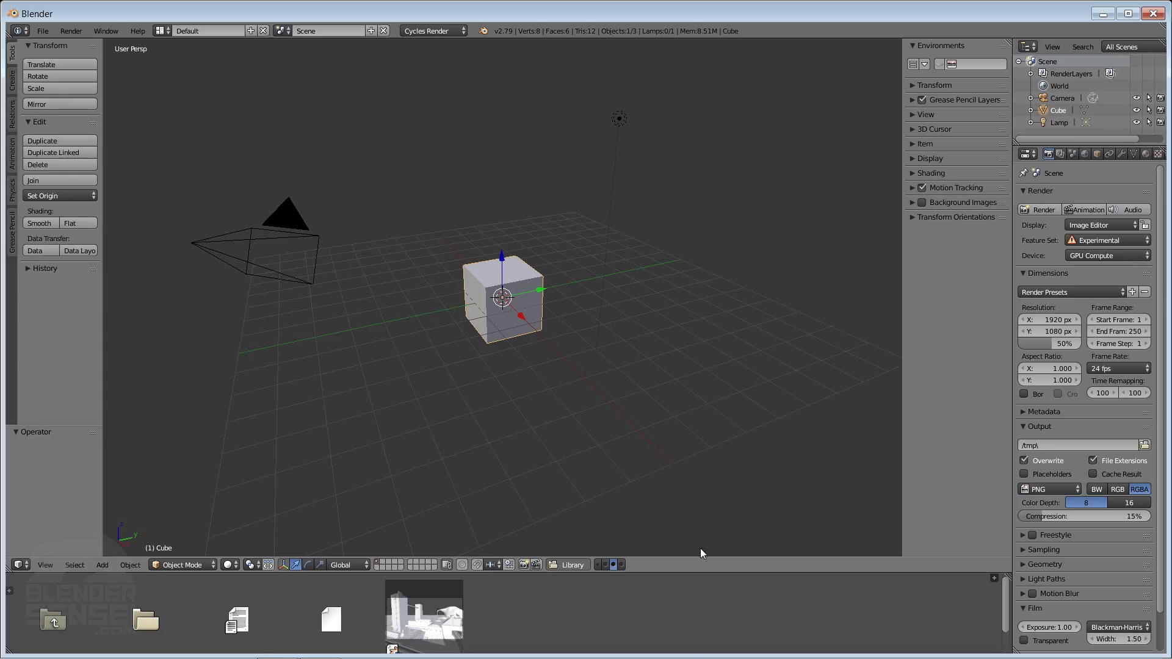
- Browse the sky images inside Environments and its HDR subfolder, return to the Desktop folder and close the Library
drag(1007, 606, 1007, 618)
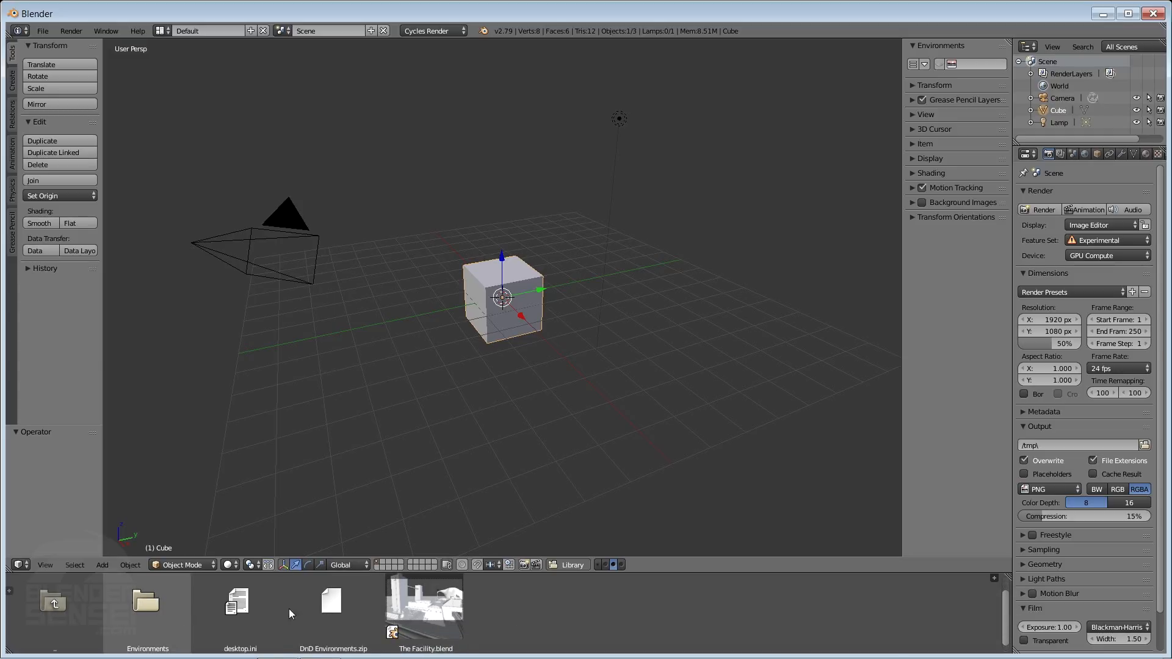
click(160, 606)
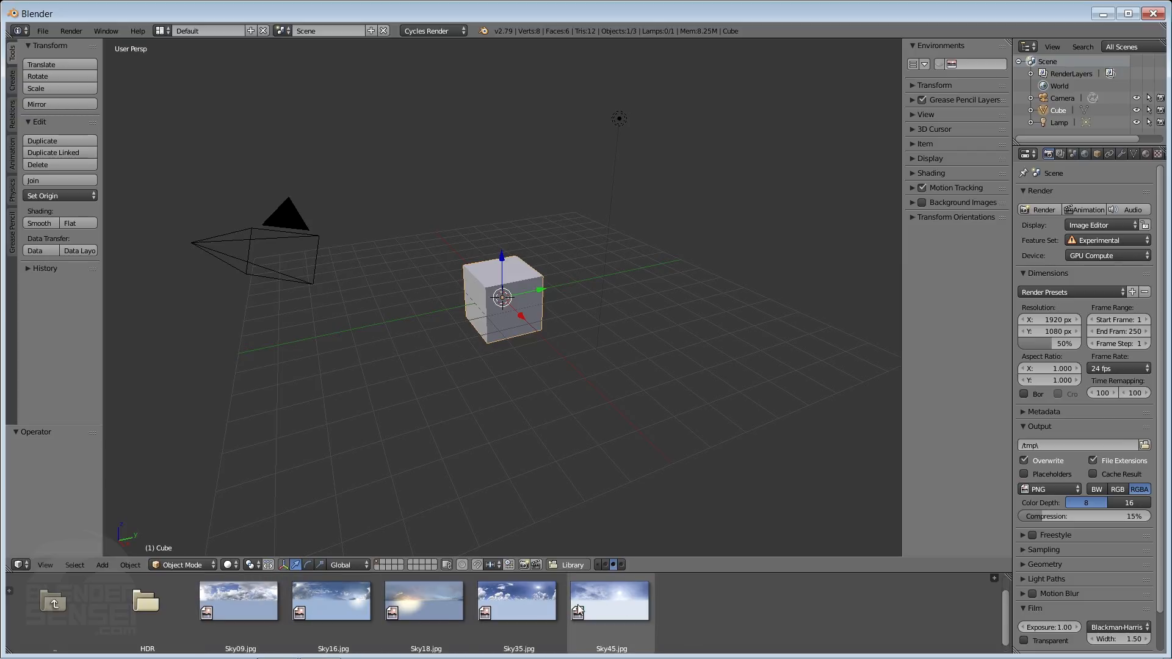
double_click(150, 605)
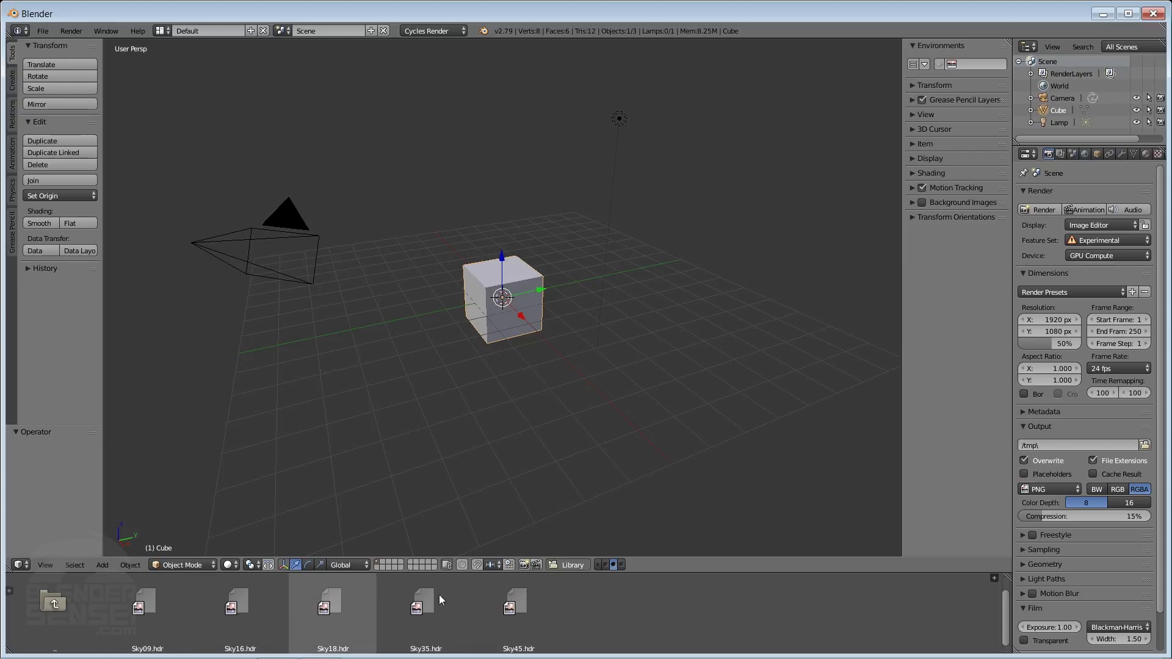
click(68, 605)
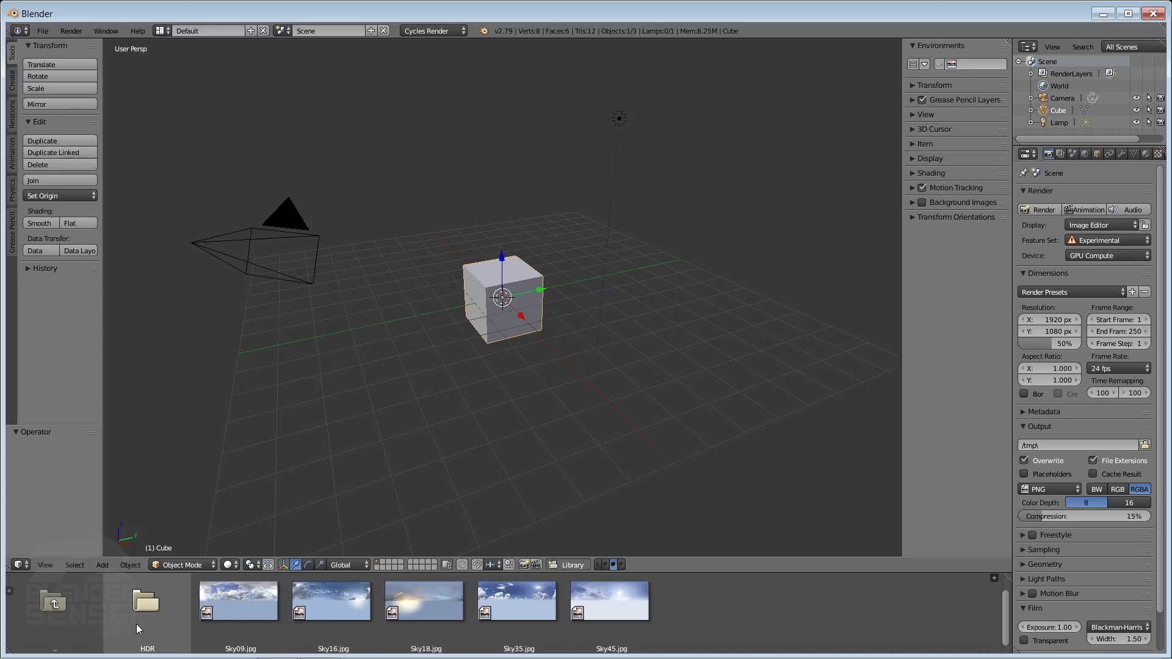
click(51, 605)
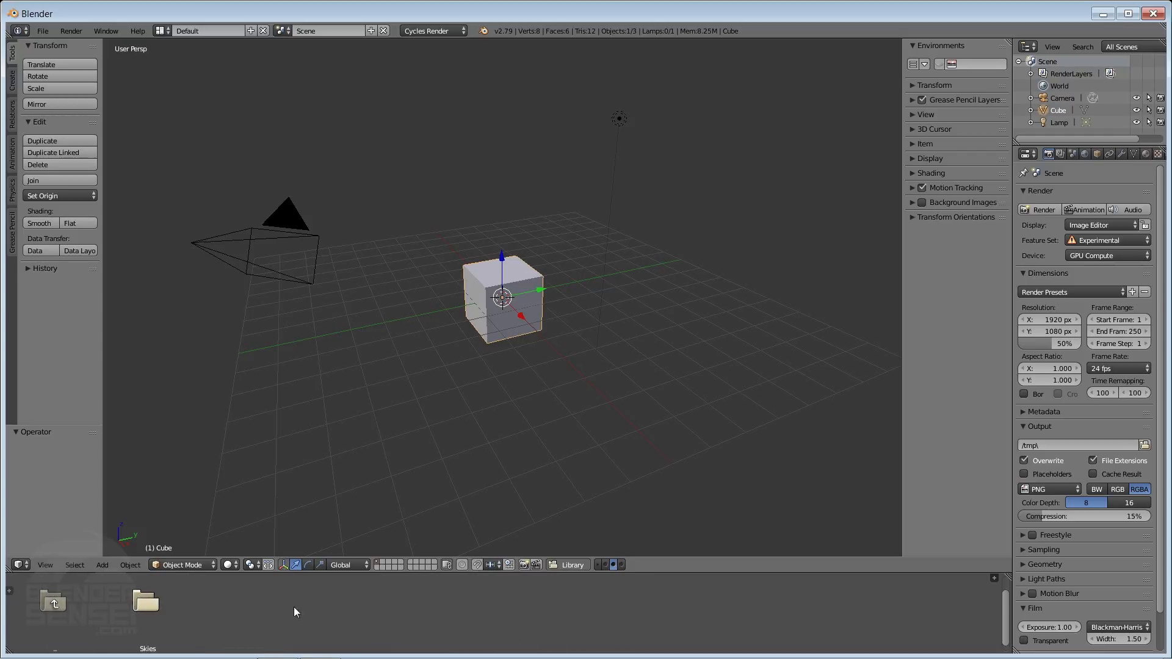
click(62, 615)
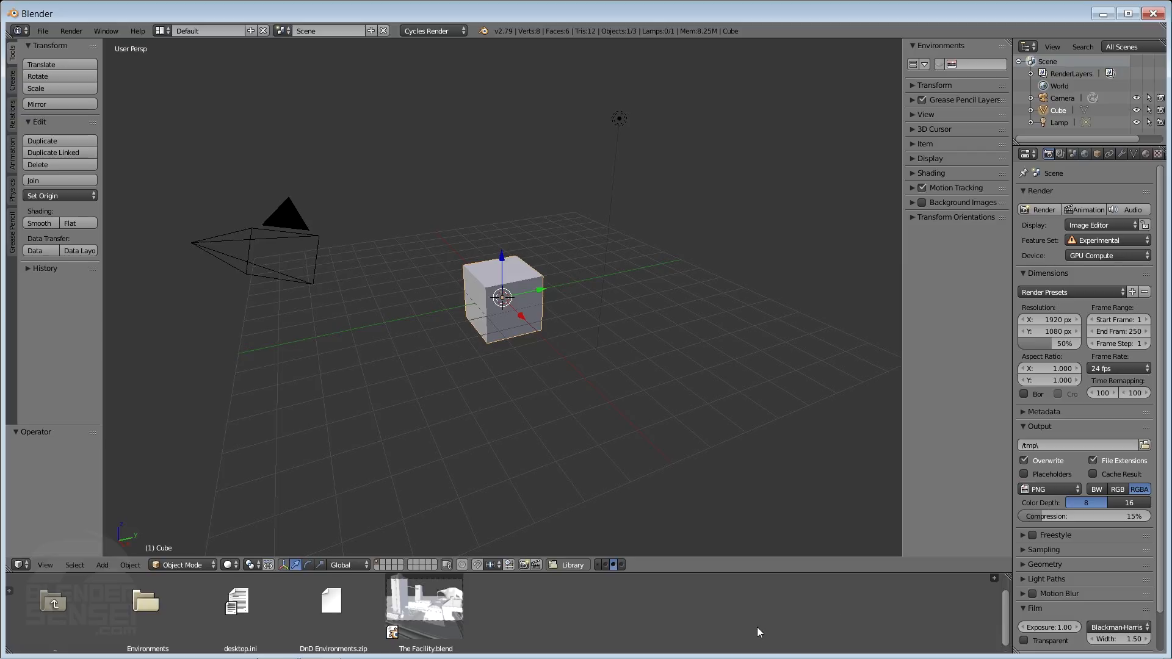
click(574, 565)
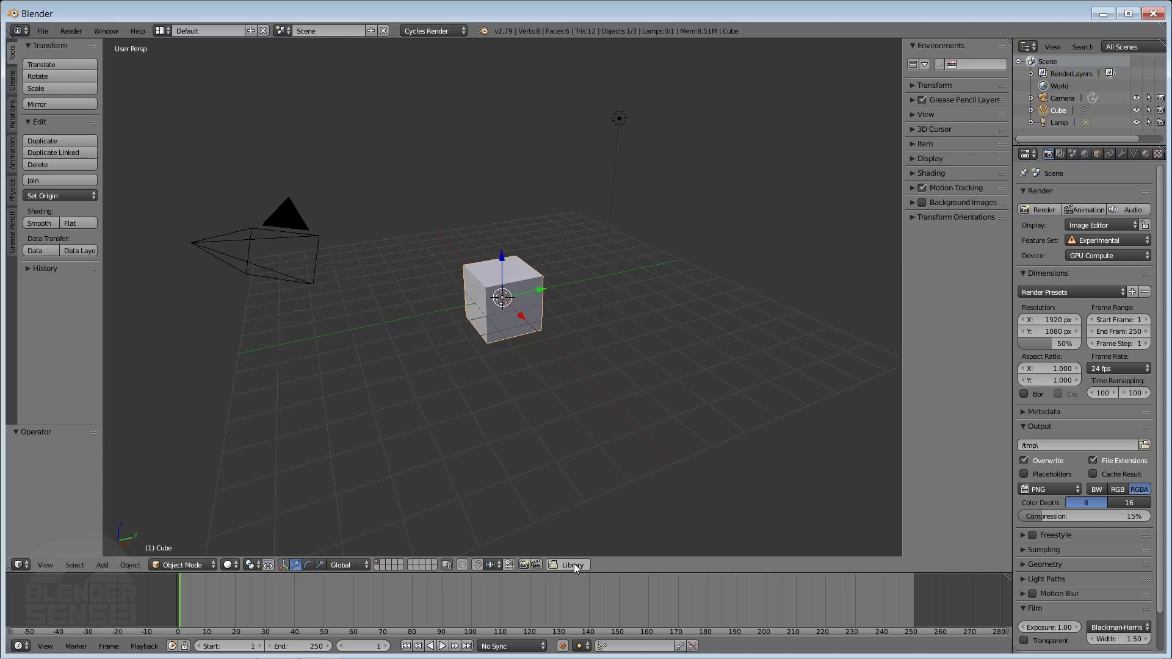
- Save the current setup as Blender's startup file, close Blender and launch it again
click(43, 30)
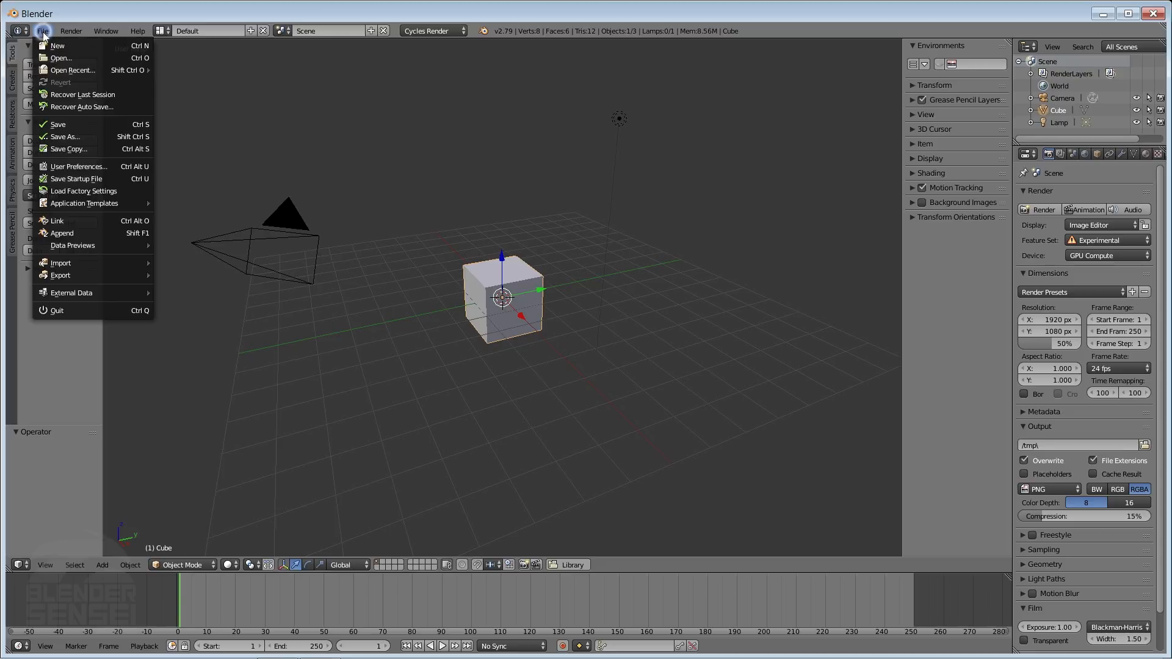
click(93, 176)
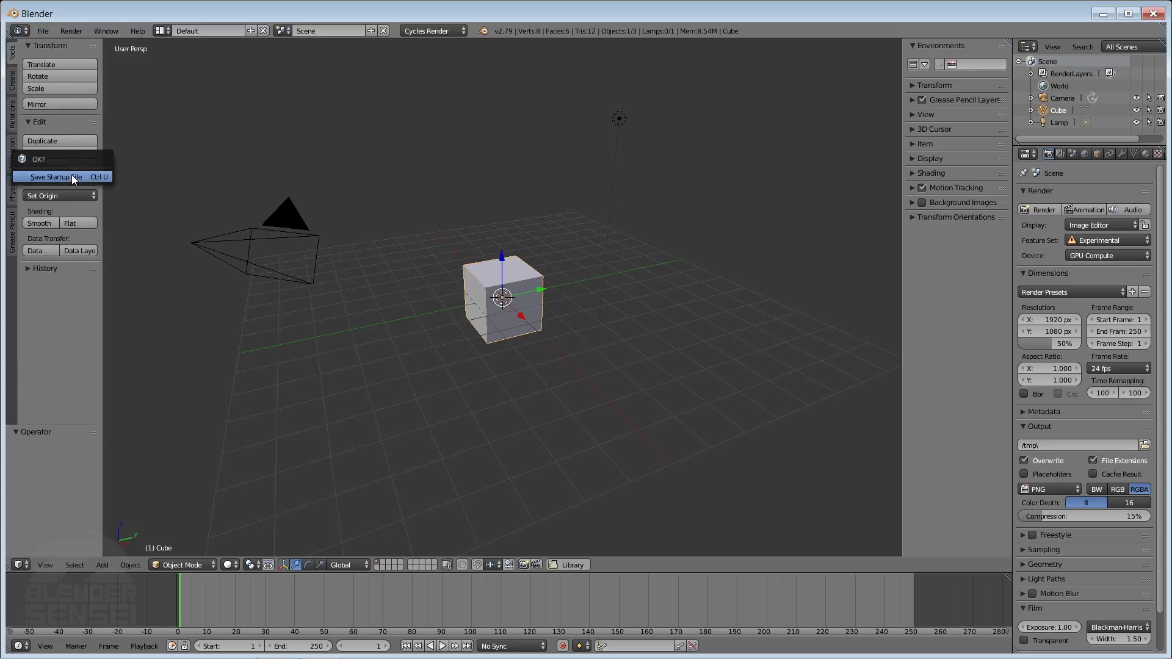
click(72, 177)
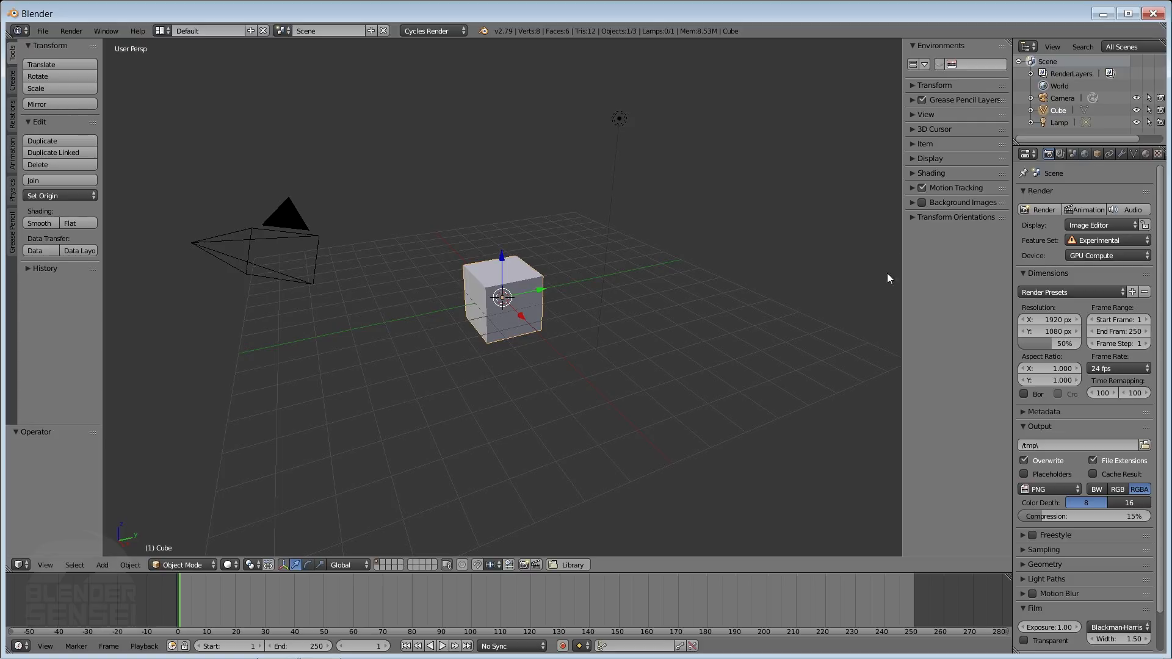
click(1154, 14)
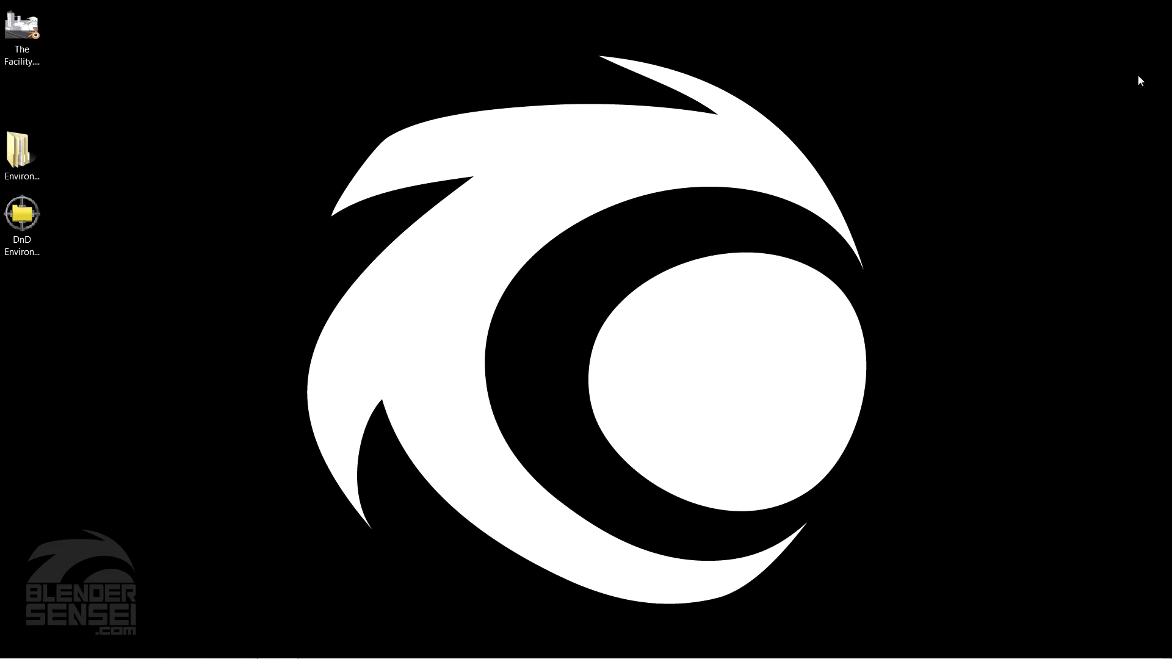
click(318, 651)
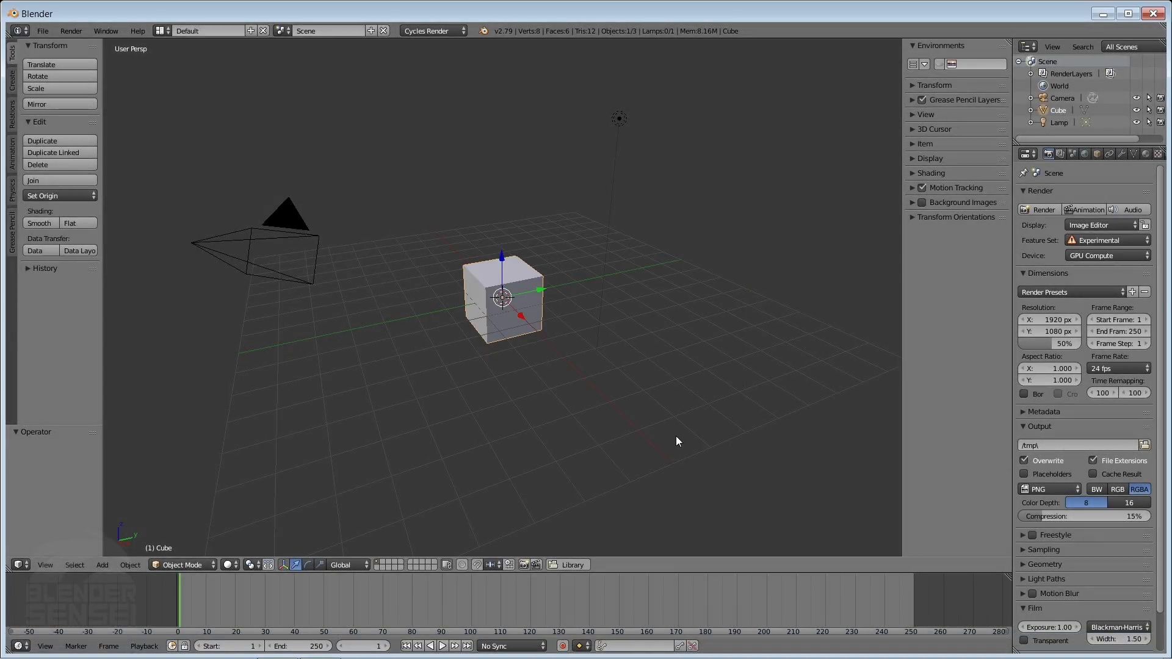
- Open the Library, go to the Skies folder inside Environments and place Sky35.jpg in the 3D view as the environment
click(585, 565)
click(572, 564)
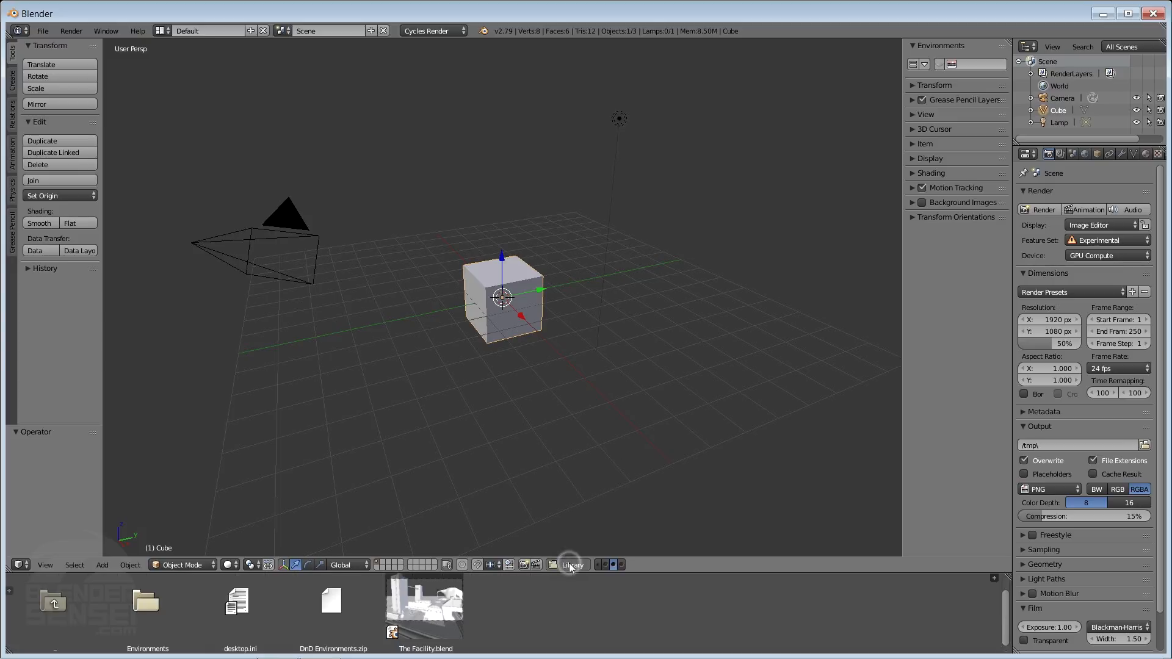
click(148, 603)
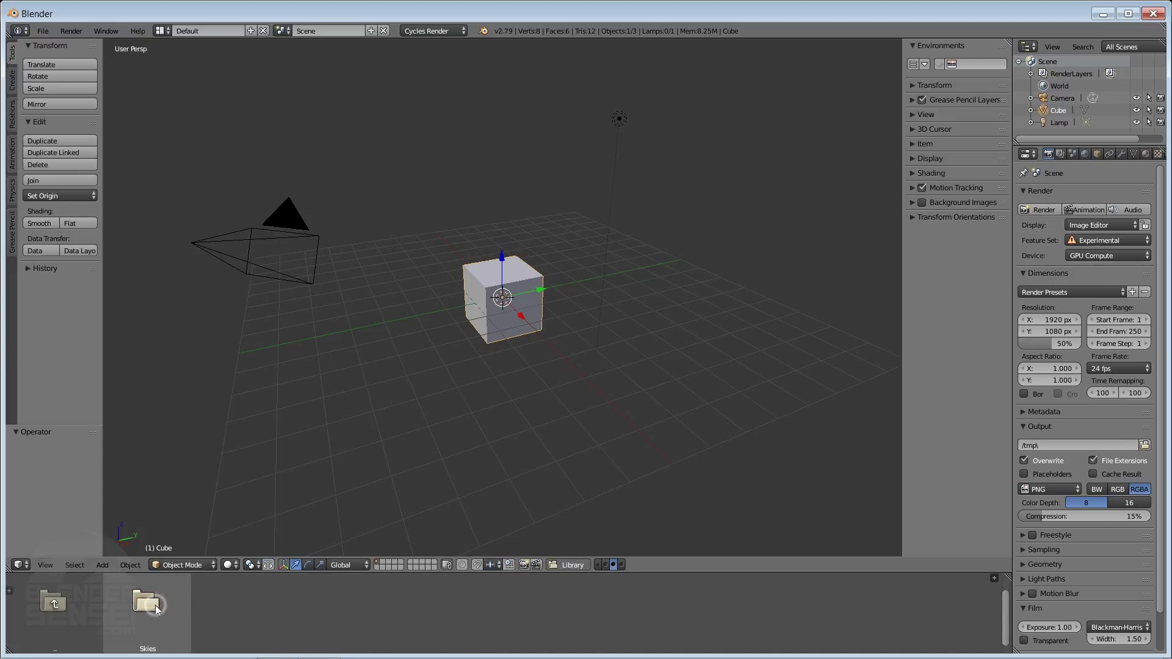
click(159, 606)
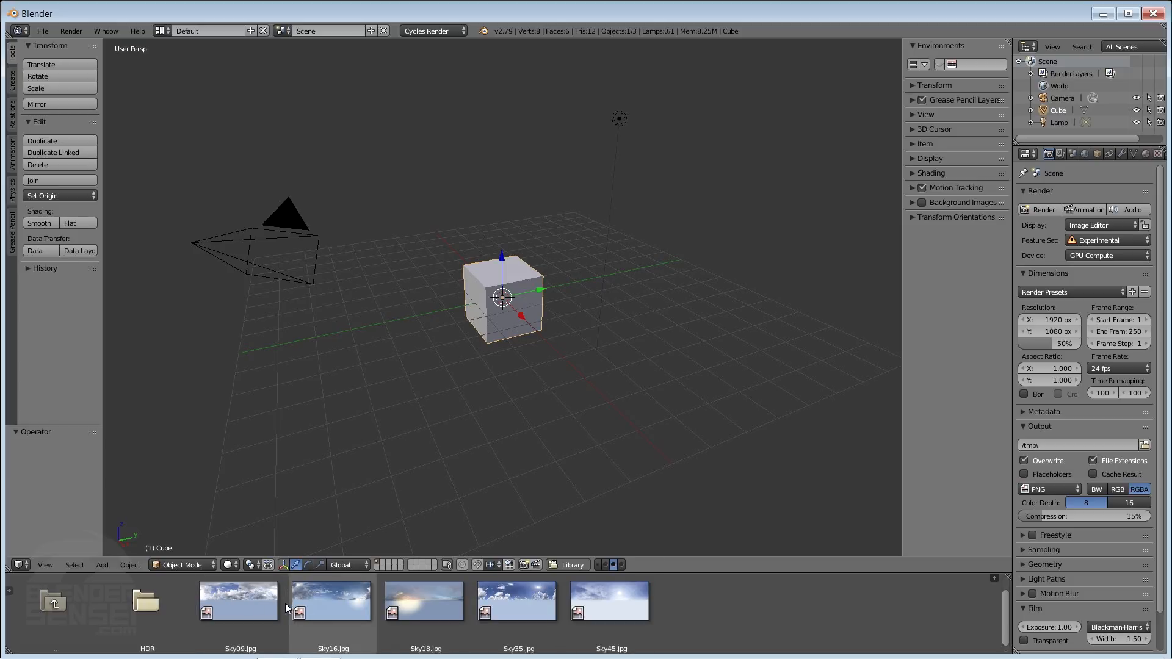
scroll(270, 610, up, 1)
scroll(272, 609, down, 1)
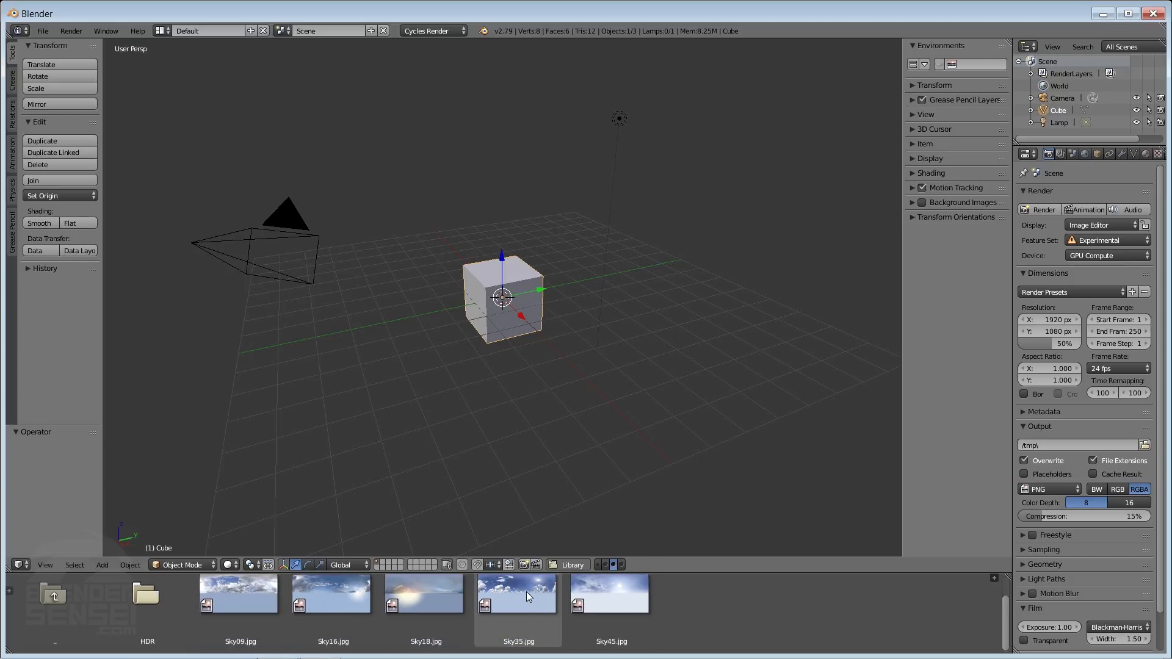
drag(527, 592, 685, 339)
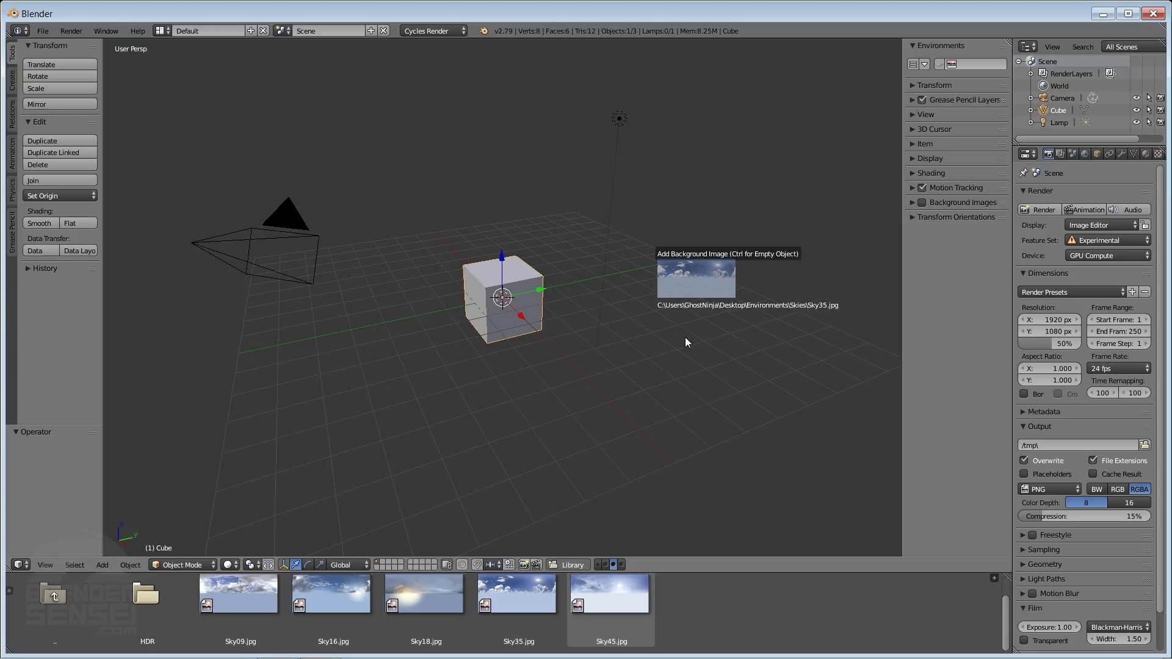
drag(697, 294, 695, 297)
- Examine the sky environment around the cube from several viewing angles
middle_drag(694, 296, 691, 343)
shift+middle_drag(659, 261, 652, 319)
scroll(722, 622, up, 1)
scroll(722, 620, down, 1)
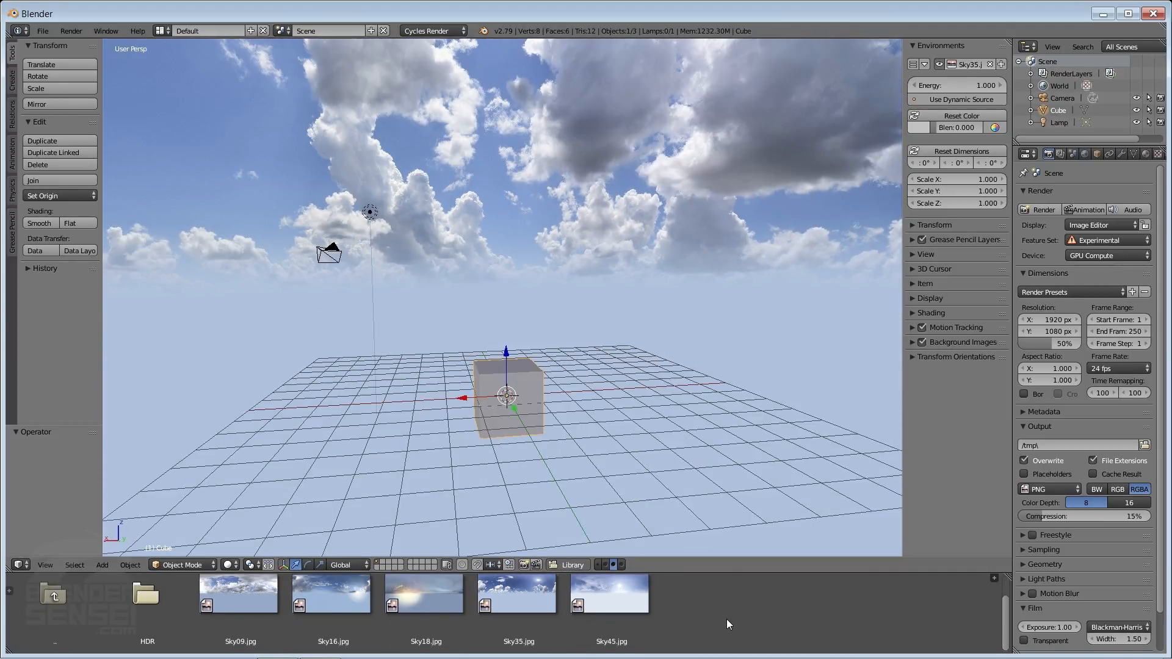
scroll(726, 619, up, 1)
middle_drag(686, 357, 695, 279)
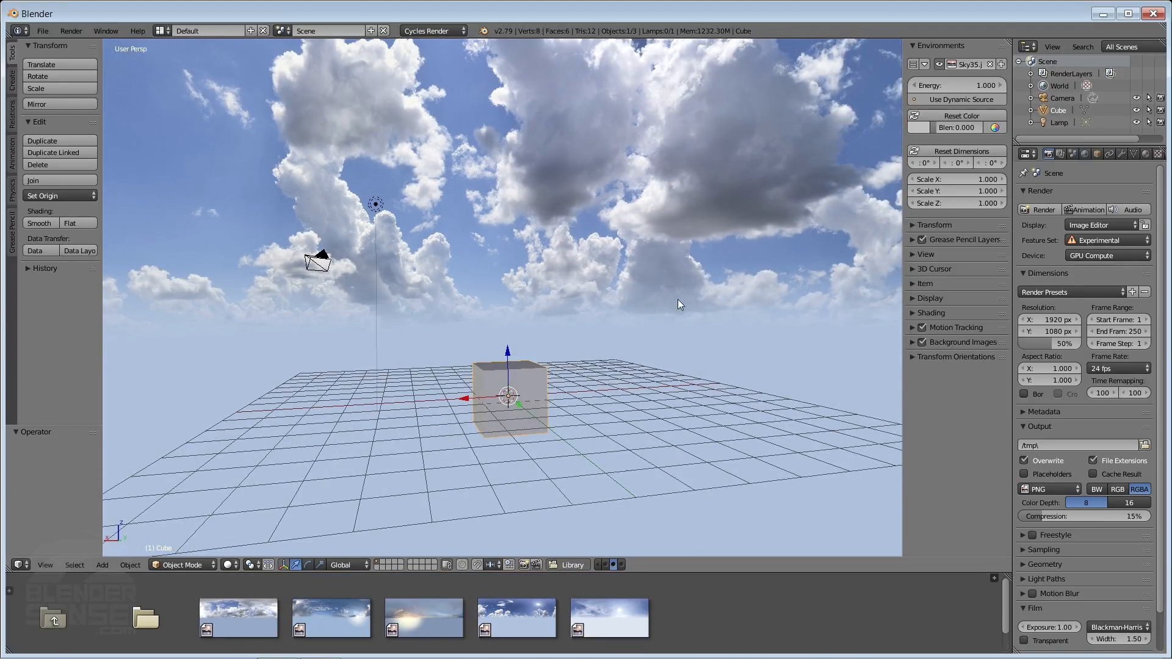
middle_drag(774, 285, 712, 335)
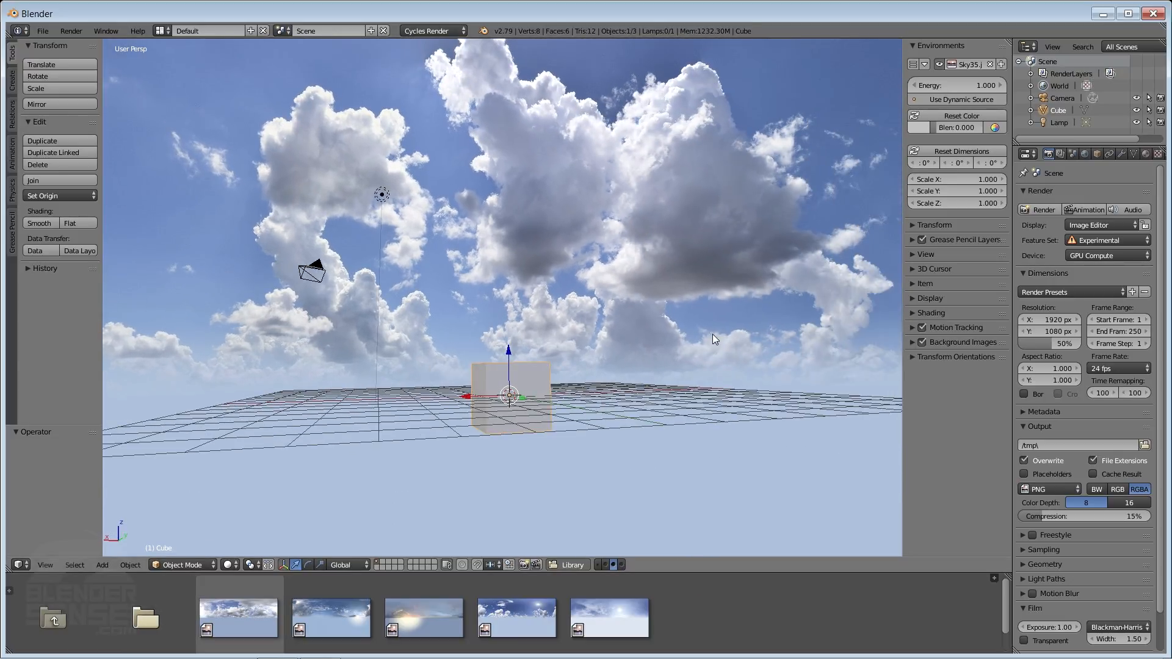
middle_drag(651, 288, 622, 305)
- Switch the render engine to Blender Render to compare the environment options, and return it to Cycles Render
click(449, 32)
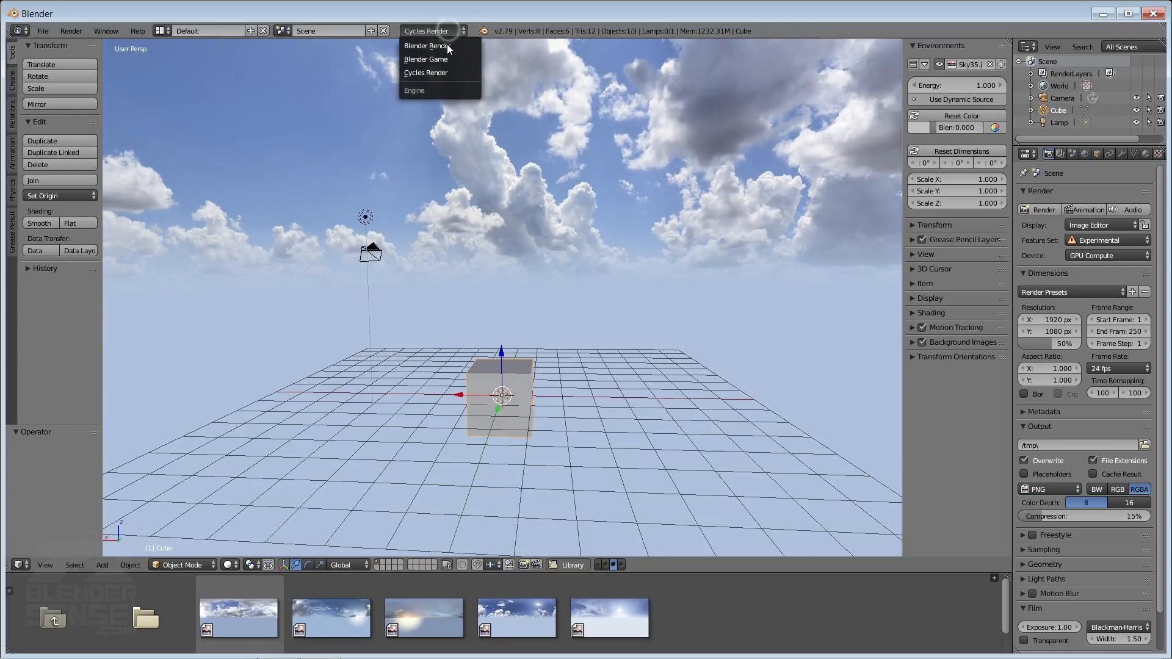
click(446, 47)
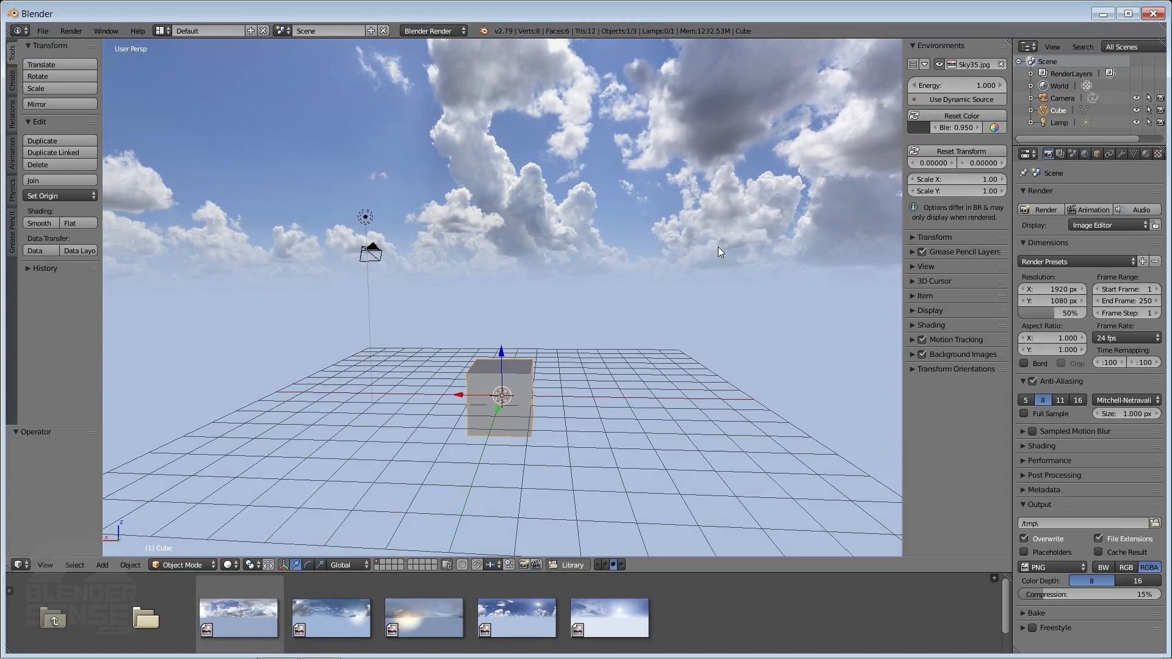
middle_drag(717, 246, 584, 145)
click(431, 31)
click(437, 75)
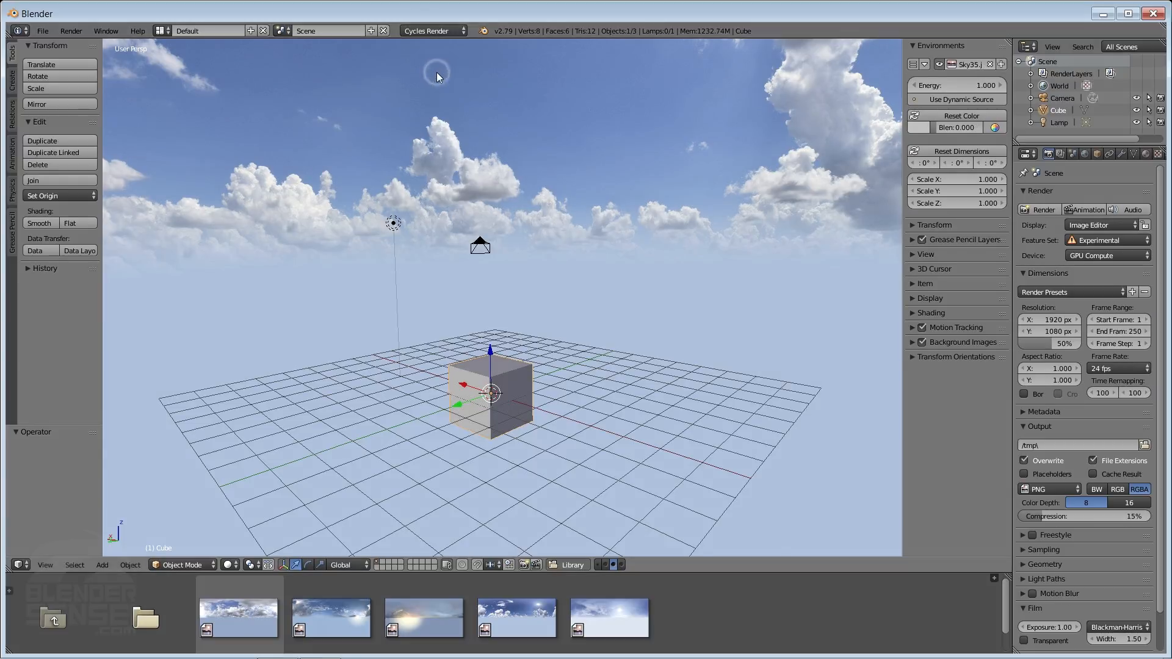
middle_drag(620, 279, 569, 573)
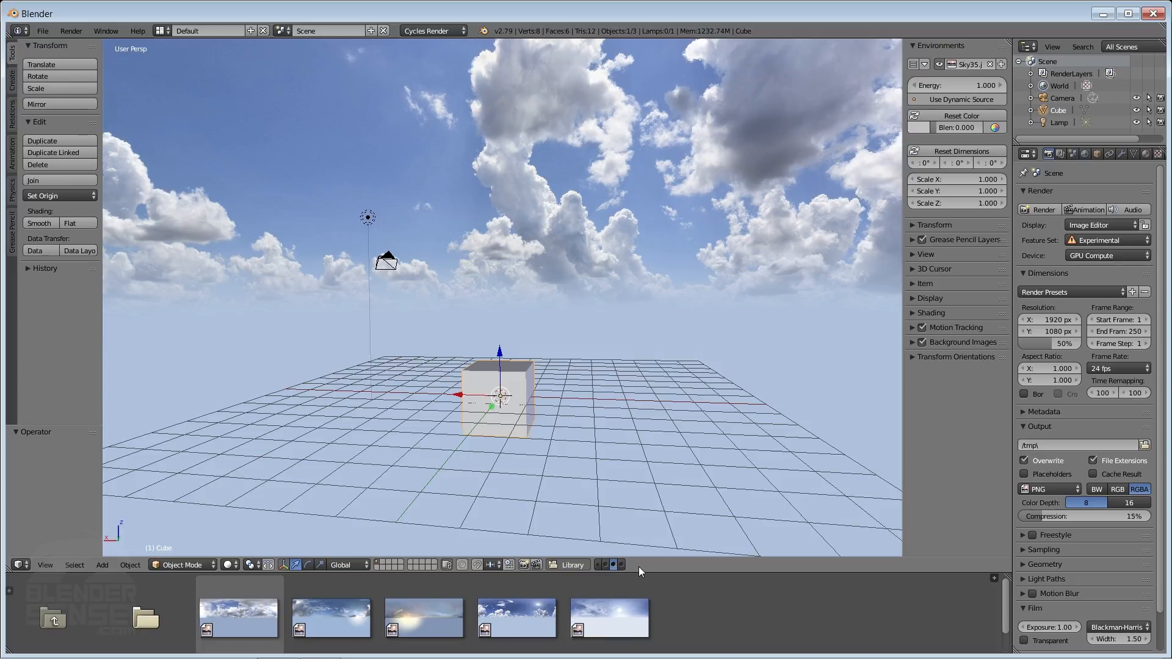
- Try the Library's large thumbnail, small thumbnail and list display modes on the Skies folder
click(622, 565)
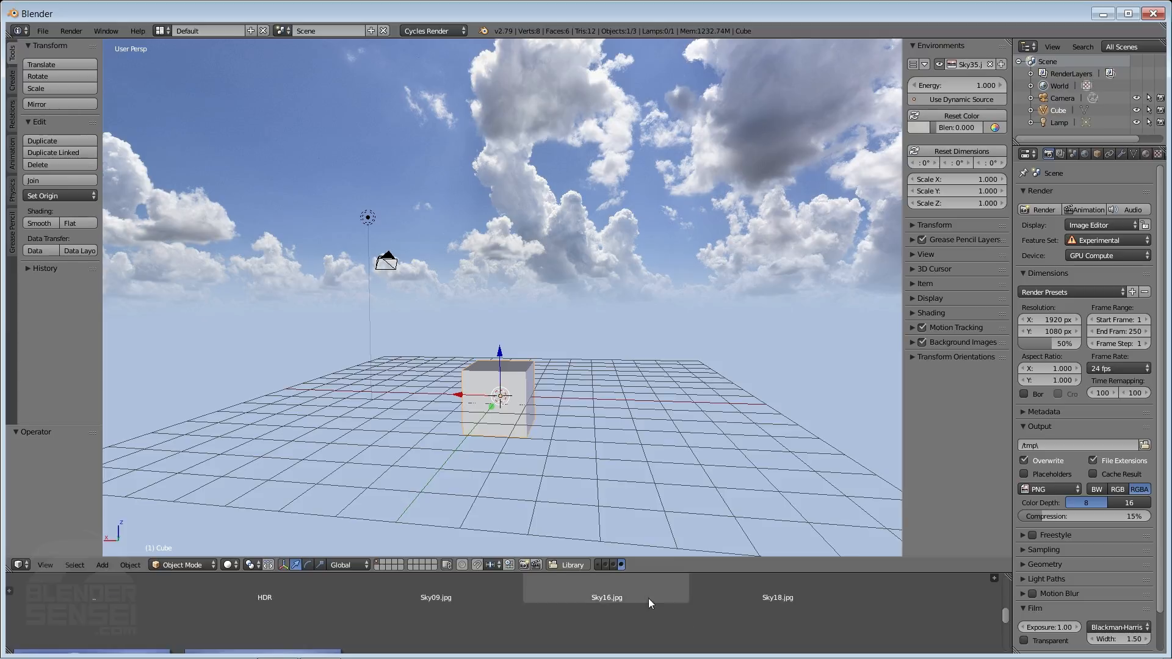
click(606, 565)
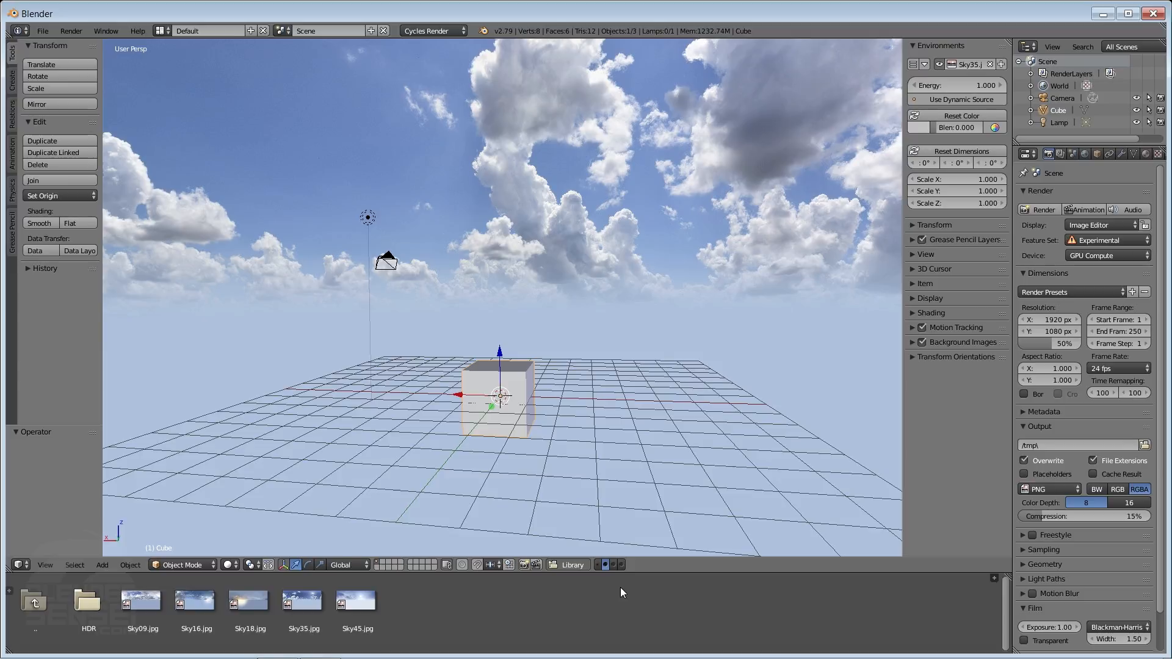
click(621, 564)
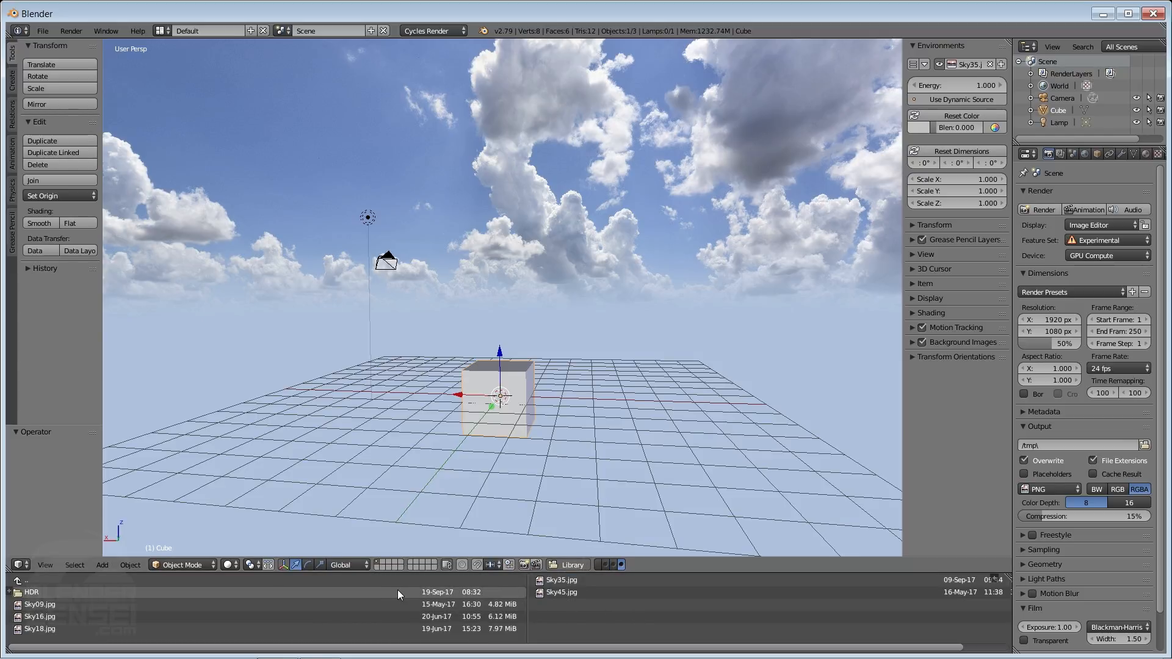
click(597, 565)
scroll(604, 606, down, 6)
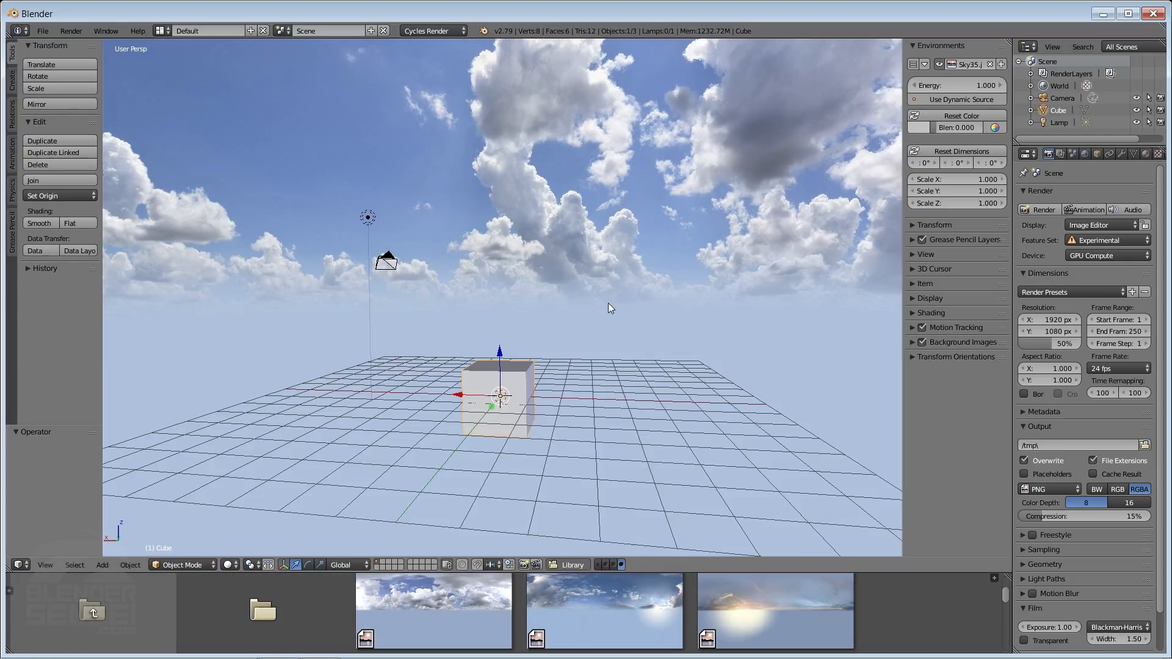
- Go up from the Skies folder to the Desktop folder in the Library and use medium-sized thumbnails
click(92, 610)
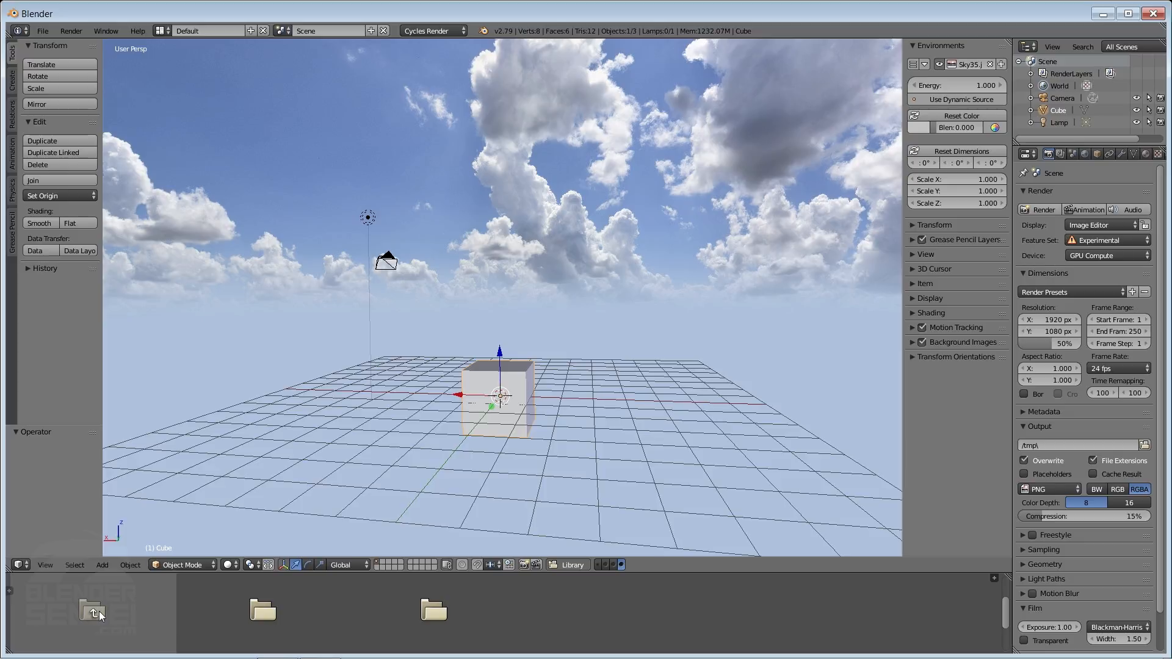
scroll(101, 603, down, 1)
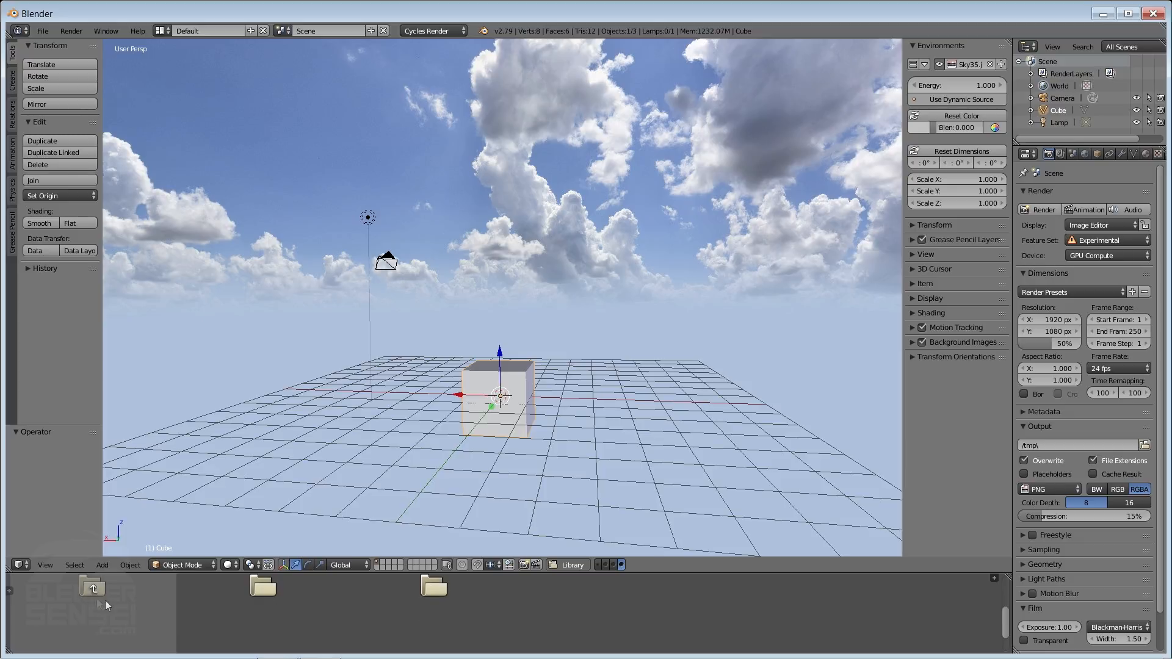
scroll(105, 604, up, 1)
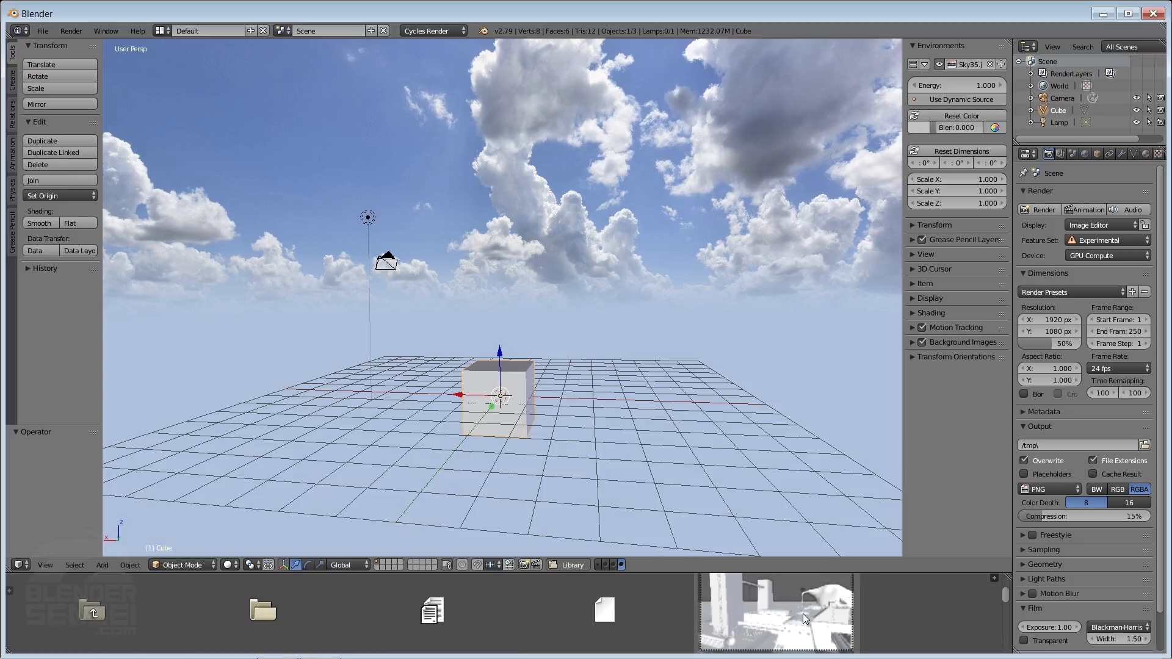
click(613, 565)
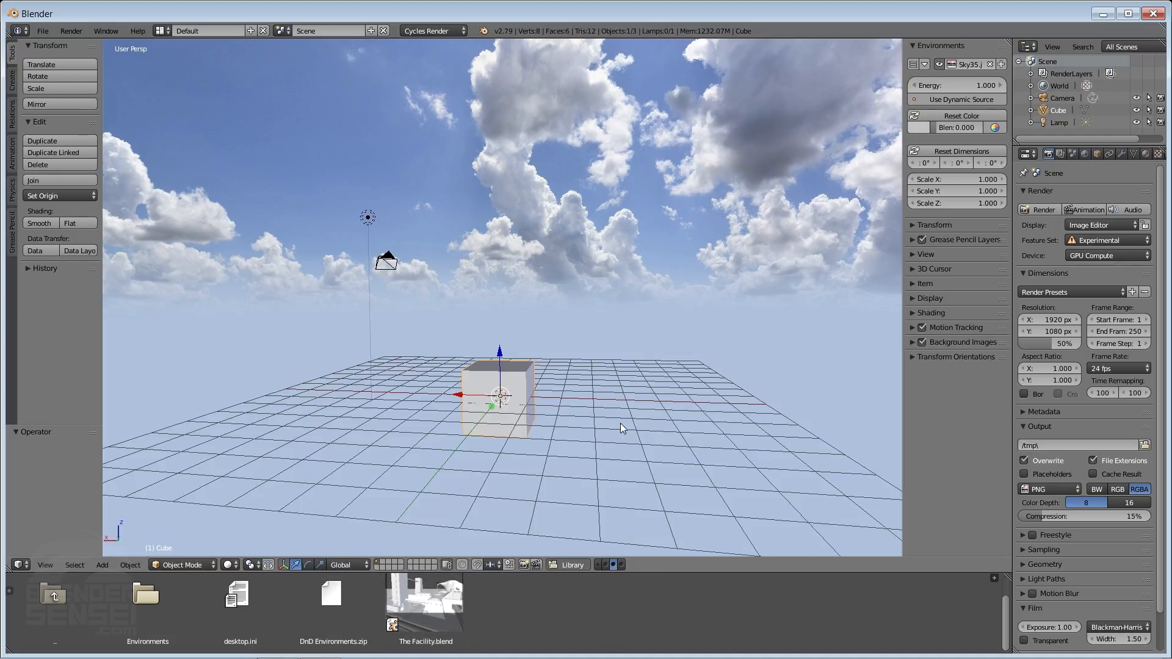
- Open The Facility.blend from the Library in the 3D view and view the facility from above
middle_drag(619, 423, 610, 423)
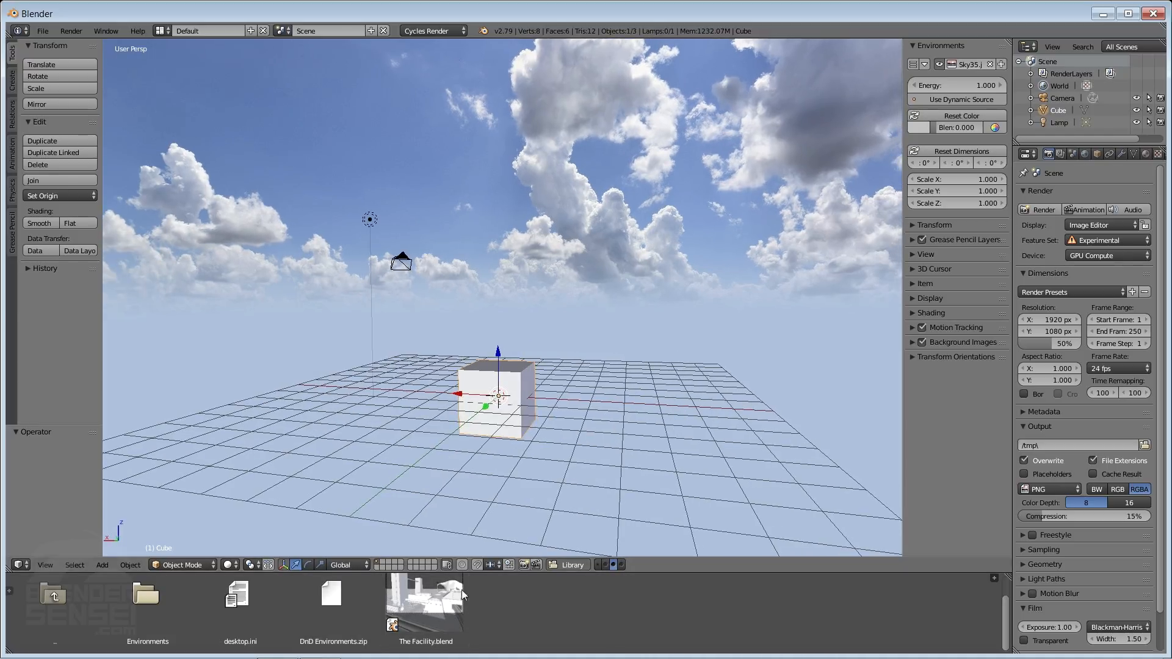
drag(437, 597, 654, 389)
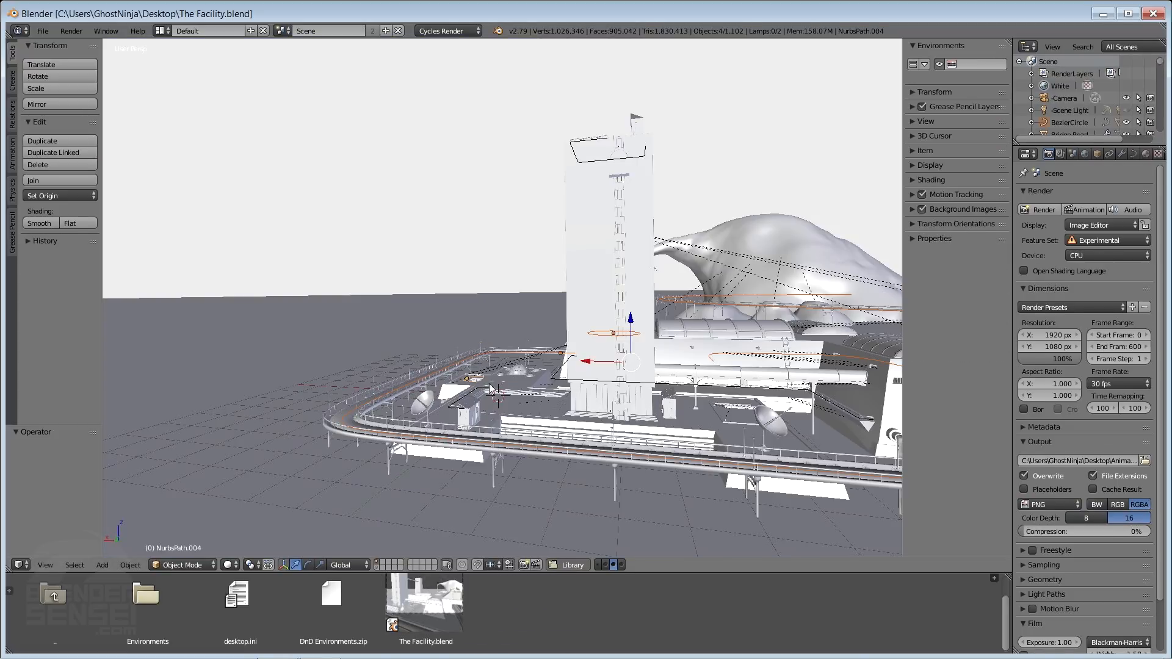
middle_drag(504, 391, 634, 386)
- Go to the Skies folder inside Environments in the Library and enlarge the sky thumbnails
double_click(130, 614)
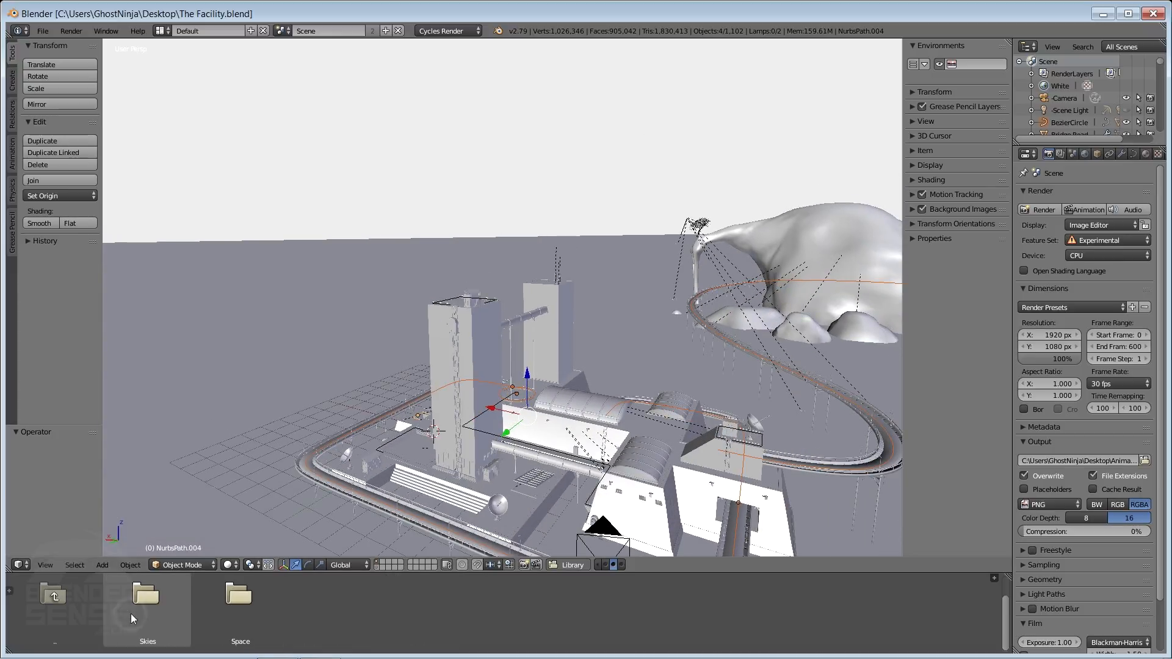
double_click(154, 599)
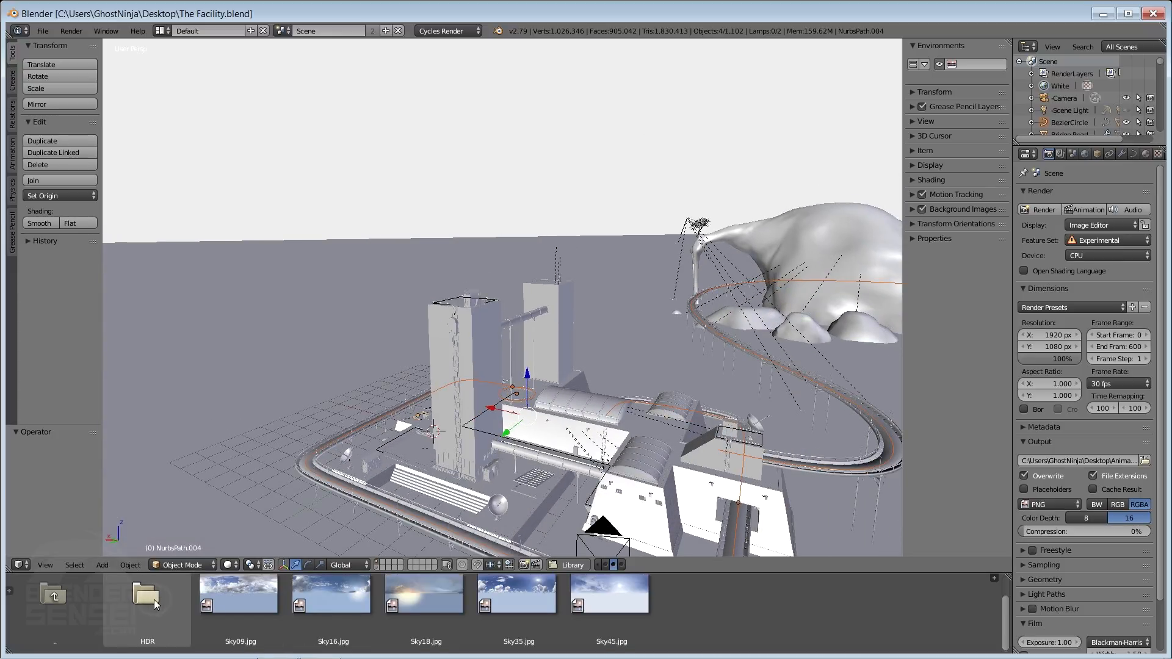
click(623, 564)
scroll(702, 601, down, 3)
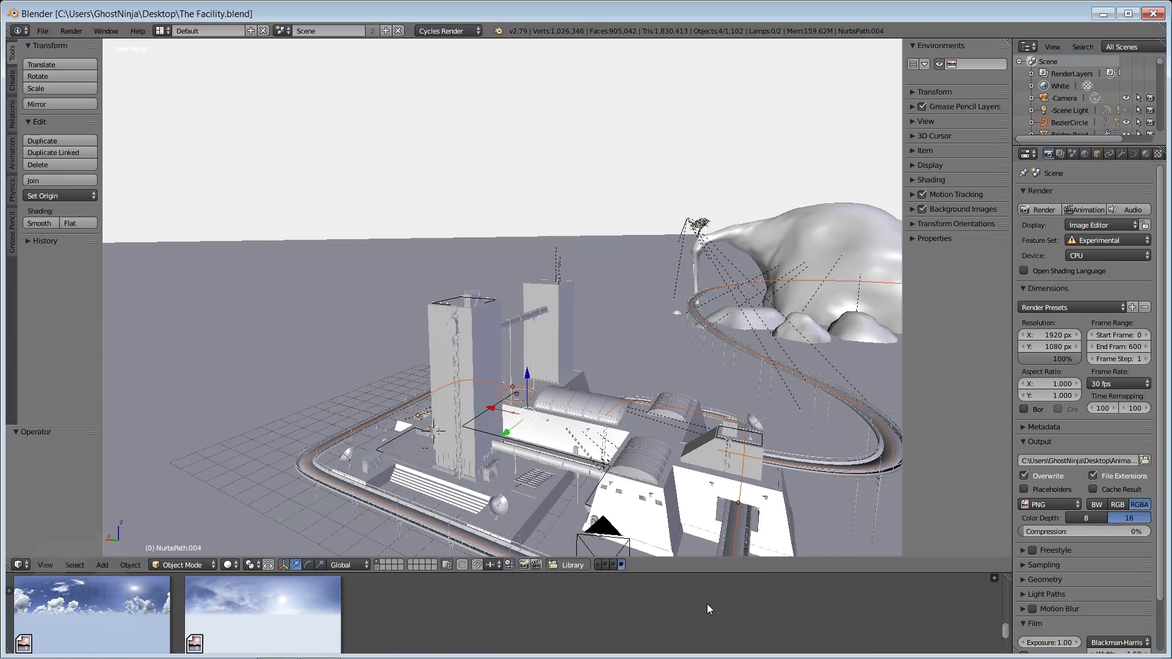
scroll(705, 604, up, 2)
- Place Sky18.jpg in the facility scene as the environment, look around the sky and close the Library
middle_drag(776, 374, 763, 476)
drag(782, 631, 589, 240)
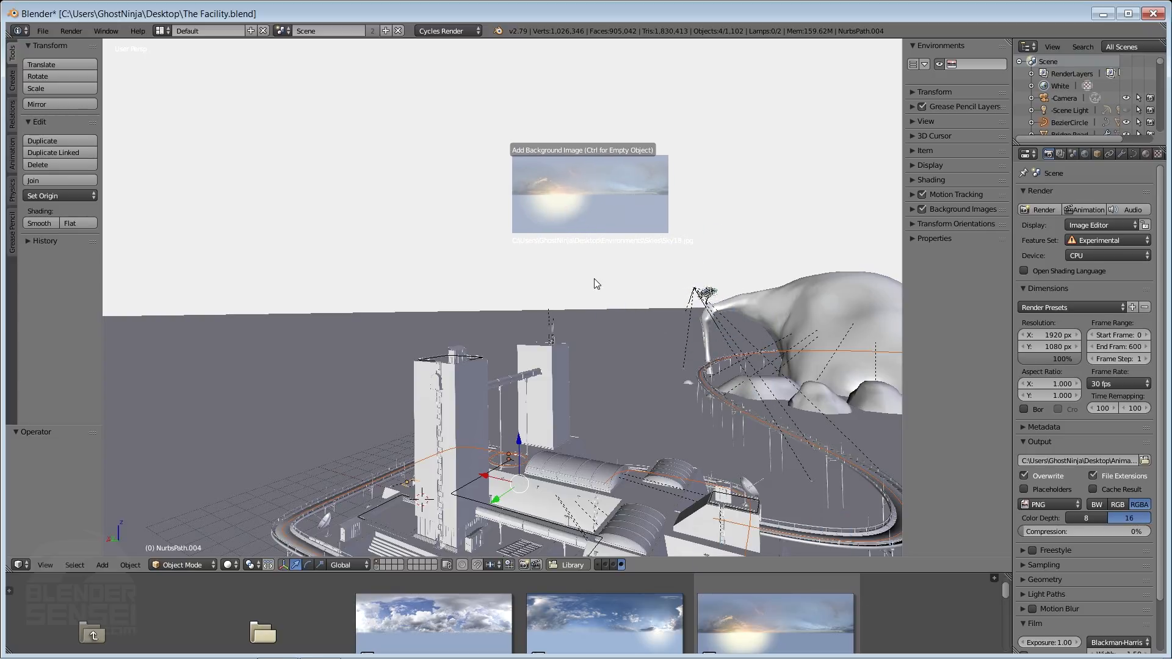
drag(617, 338, 621, 348)
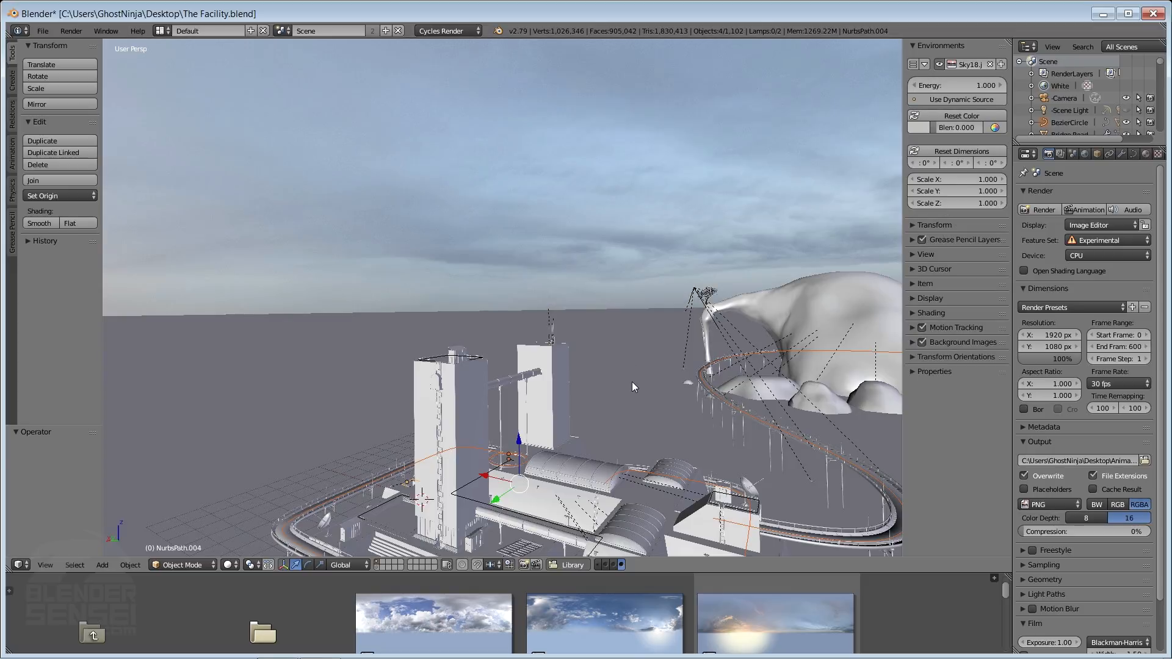
middle_drag(549, 409, 776, 406)
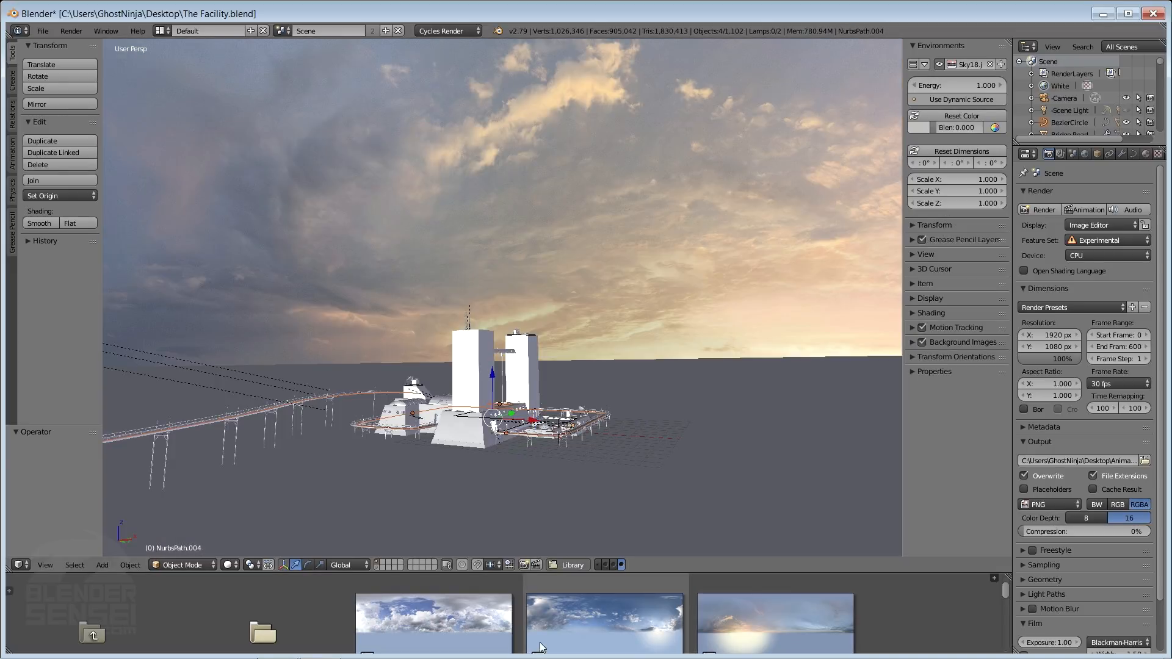
scroll(542, 636, down, 1)
click(567, 565)
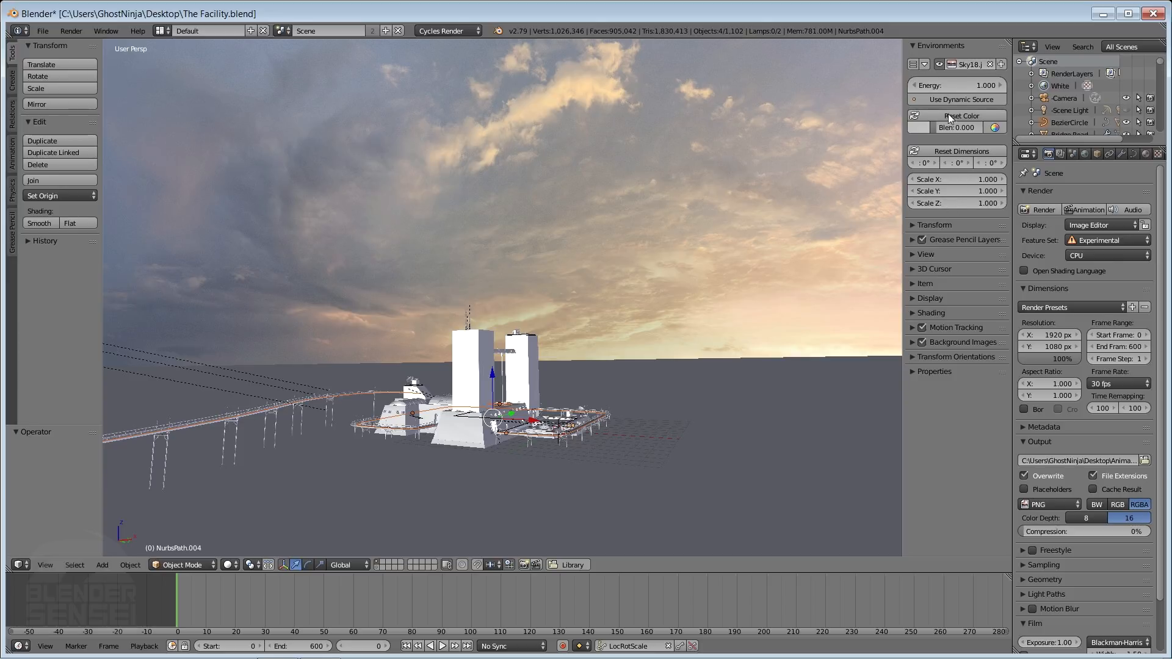
- Turn the view toward the bright part of the sky and raise the environment's Energy to 1.100
middle_drag(473, 385, 564, 388)
middle_drag(627, 233, 684, 238)
click(1002, 86)
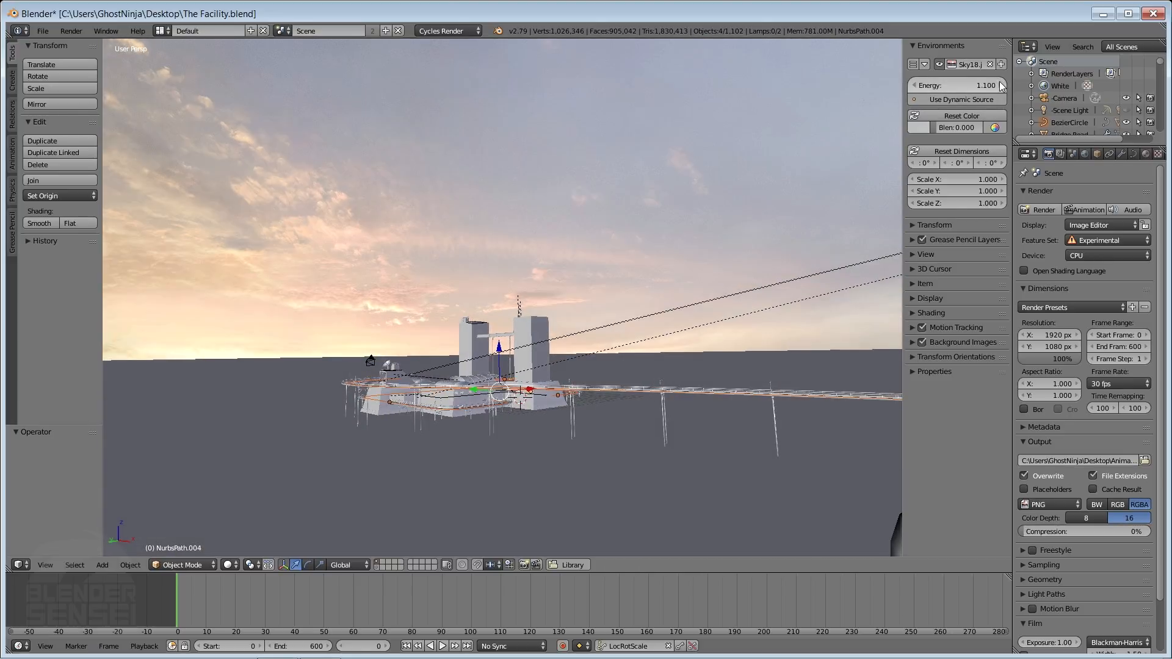
- Raise the environment's Energy to 1.400
click(1002, 86)
click(1001, 86)
click(1002, 86)
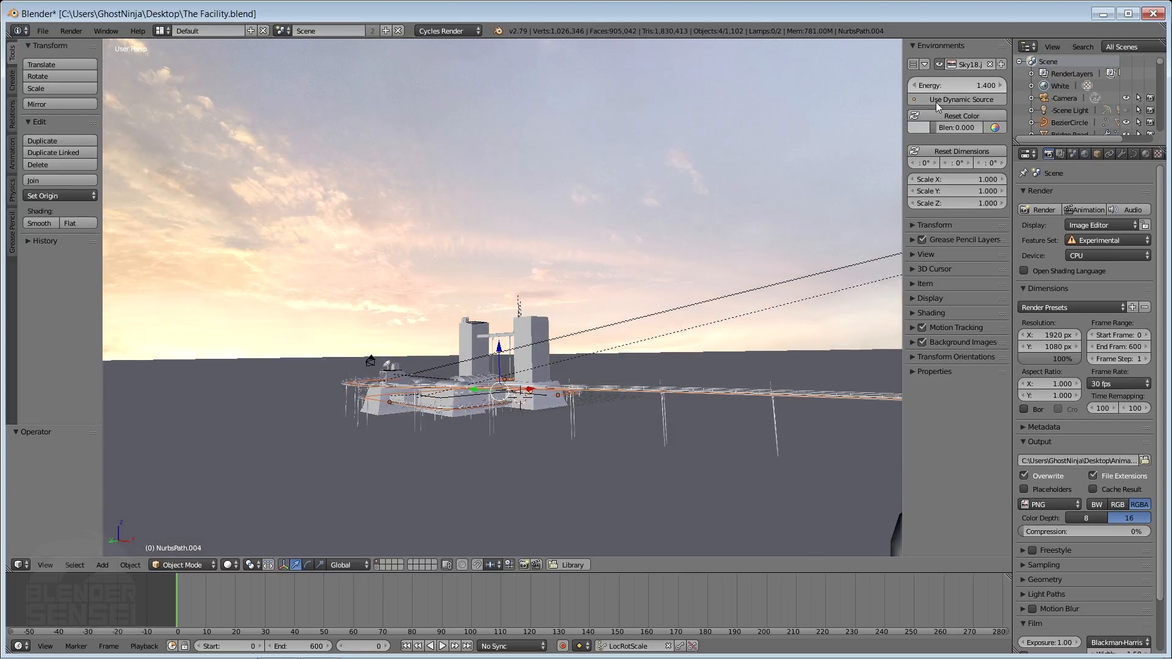
- Set a render border around the rocks, bridge and facility and turn on the rendered preview in the 3D view
middle_drag(562, 281, 621, 282)
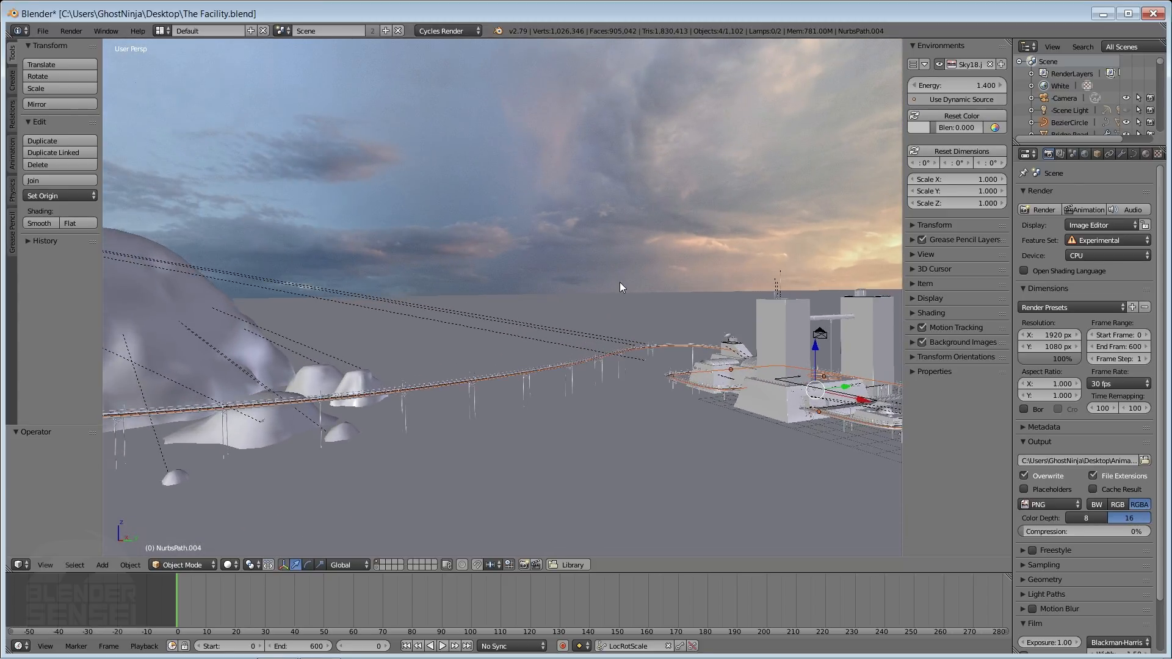
scroll(481, 339, down, 2)
shift+middle_drag(422, 311, 487, 317)
key(shift+b)
mouse_move(284, 177)
mouse_down()
mouse_move(542, 350)
mouse_move(767, 478)
mouse_up()
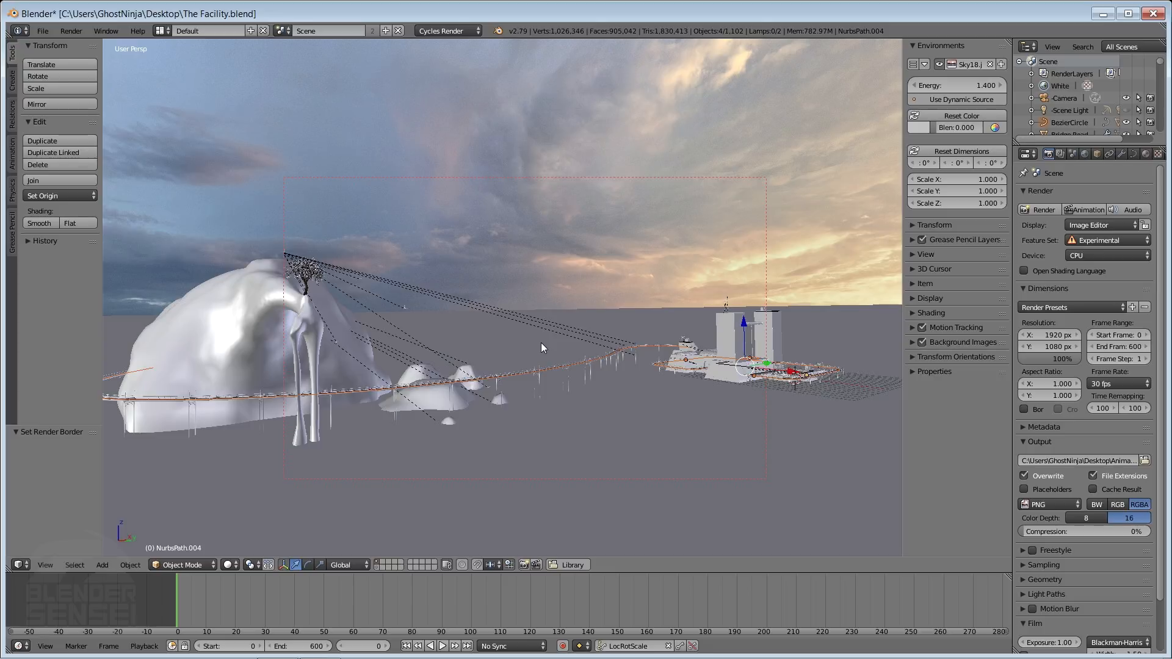
key(shift+z)
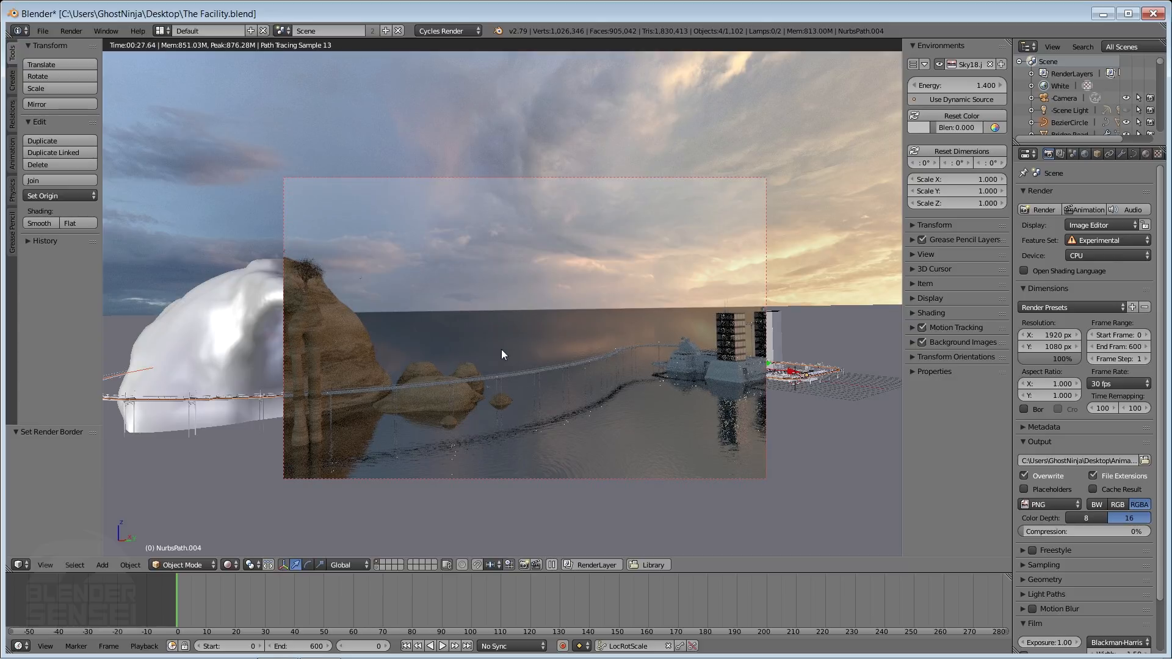
- Raise the environment's Energy to 1.900 while the rendered preview runs
click(1001, 87)
click(1001, 86)
click(1002, 86)
click(1002, 86)
click(1002, 87)
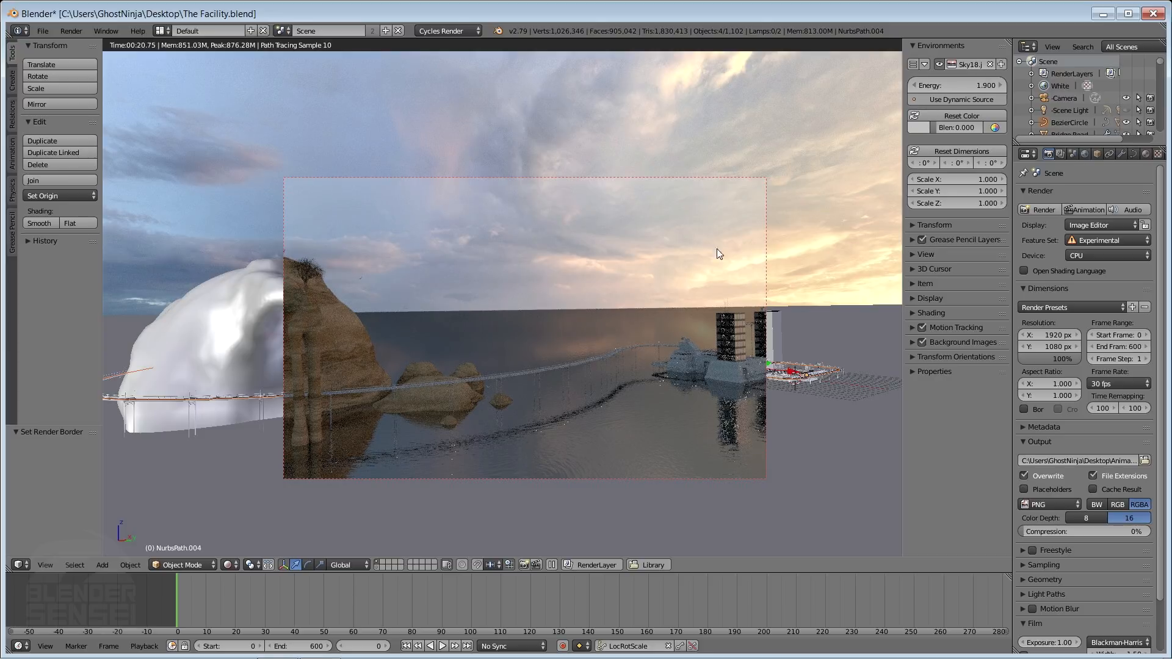
- Set the environment's Energy to 1.1, then lower it to 0.800
click(963, 86)
text(1.1)
key(Return)
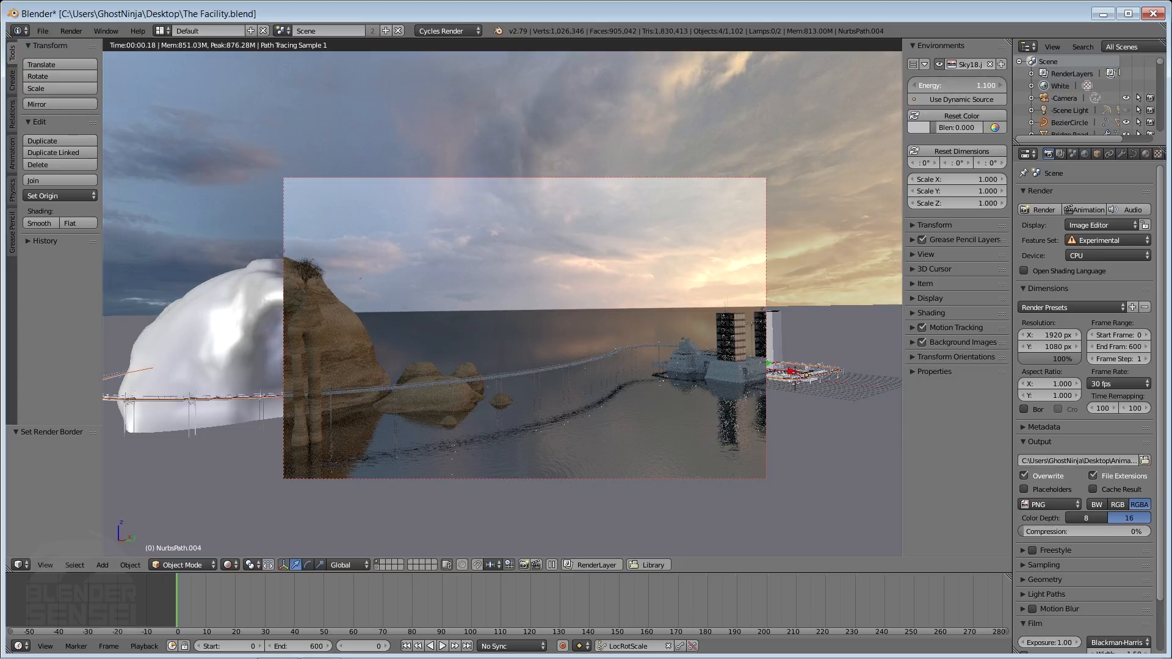
key(BackSpace)
drag(964, 86, 964, 86)
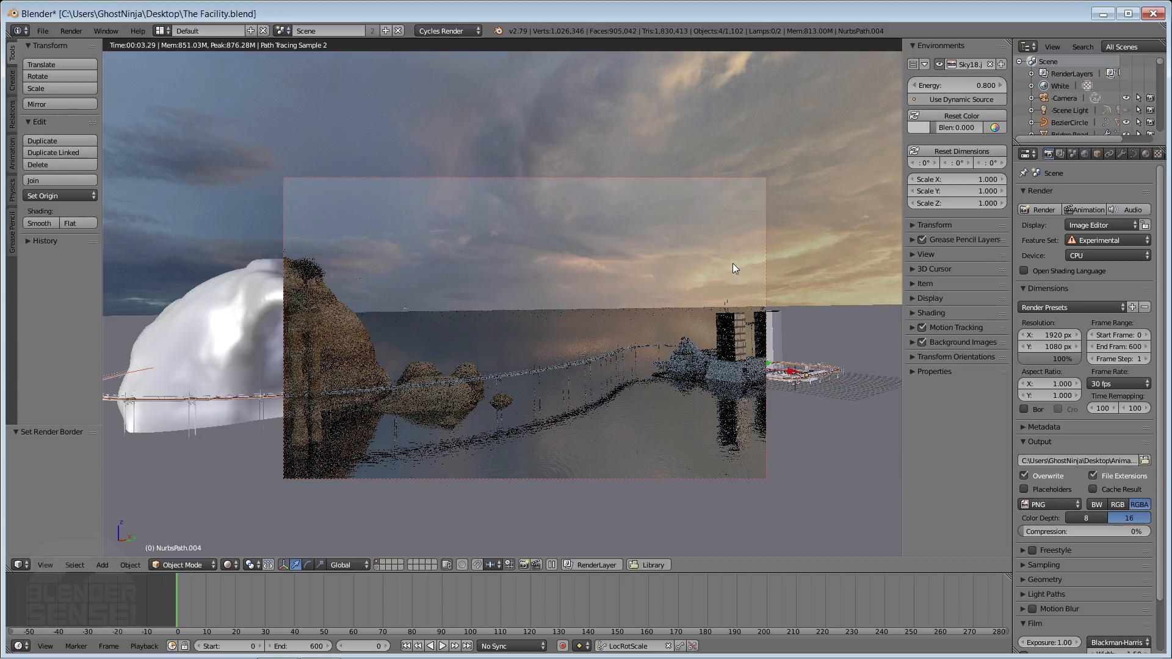
- Return the 3D view to solid shading and set the environment's Energy to 1.400
middle_drag(489, 376, 530, 378)
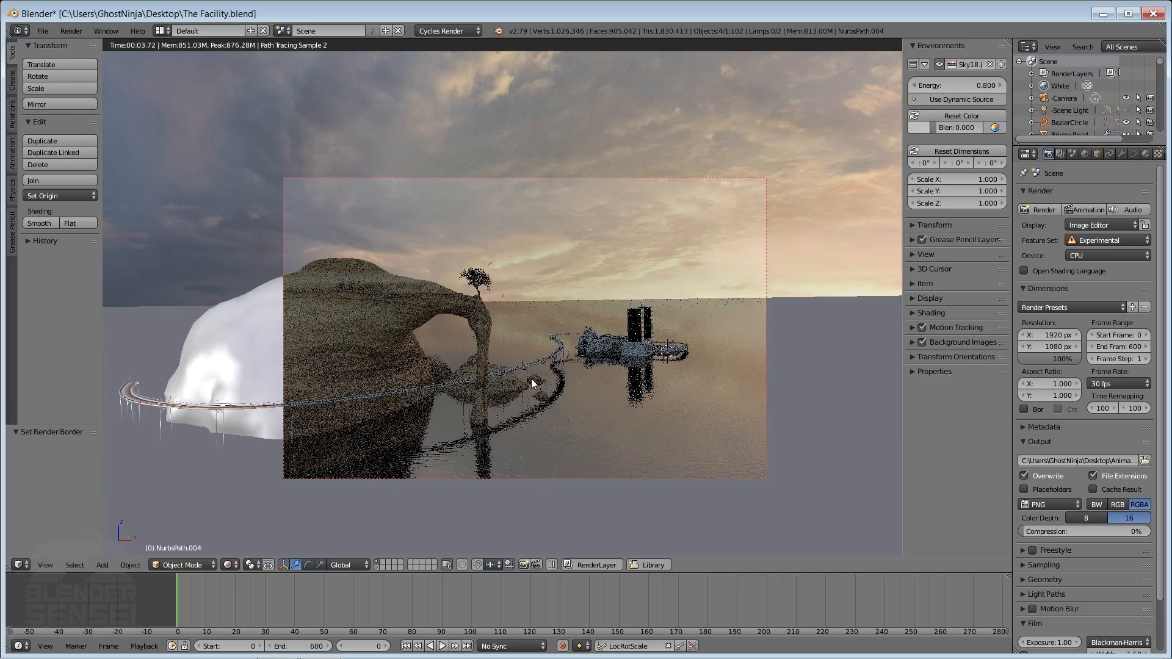
scroll(460, 273, up, 3)
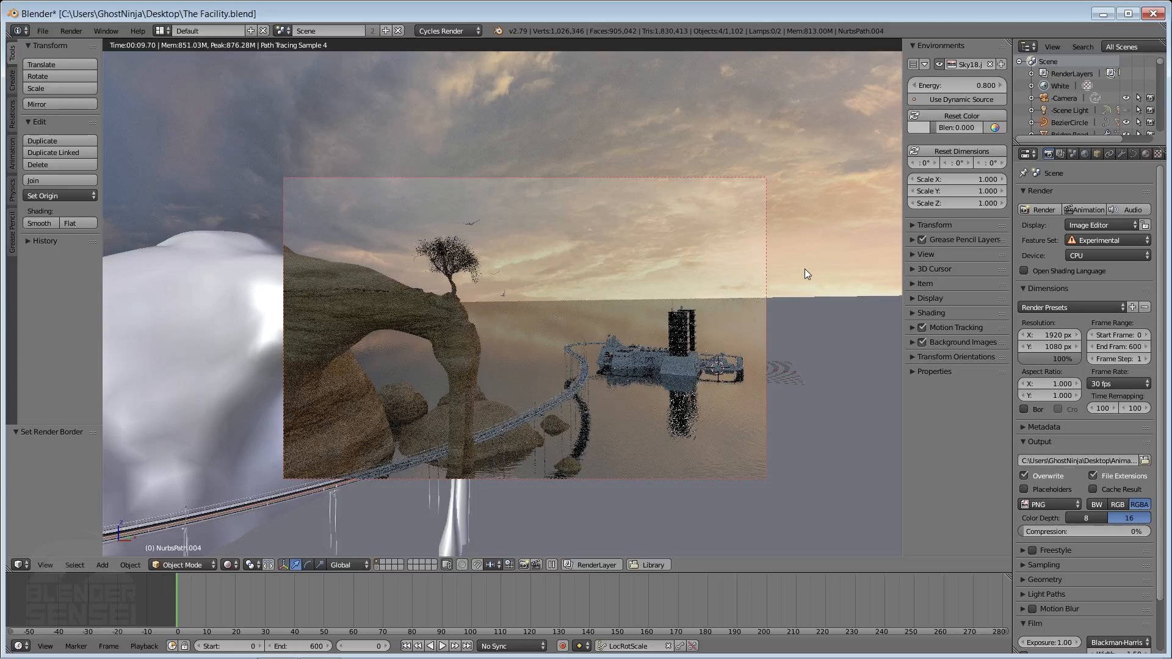
key(shift+z)
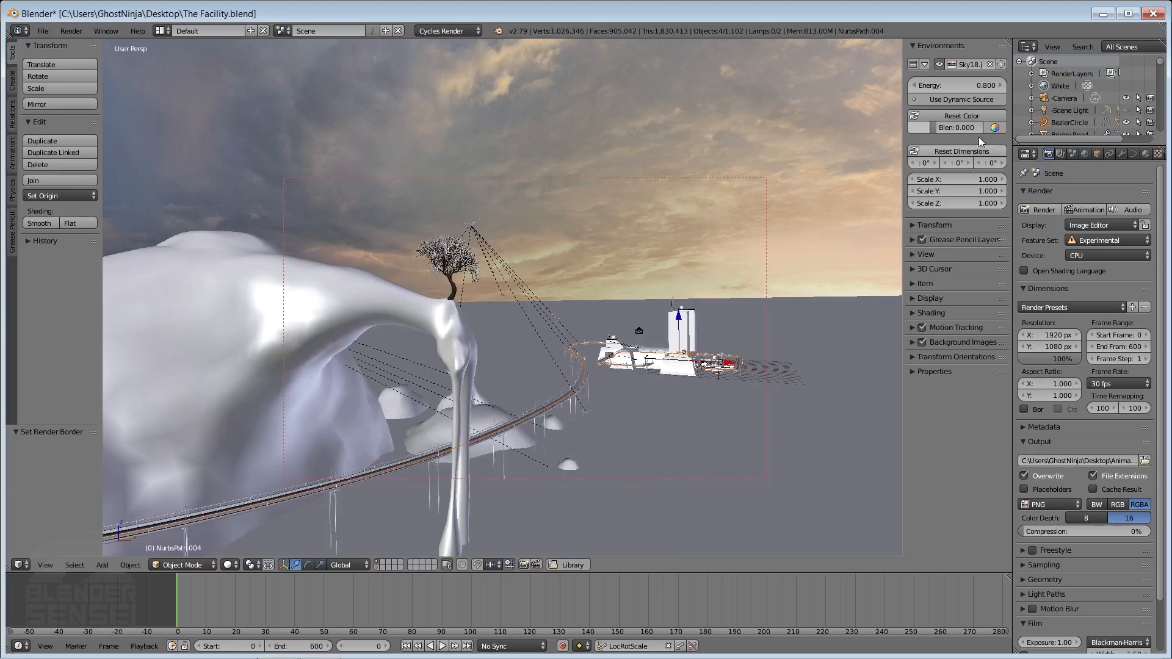
double_click(957, 85)
text(2)
key(Return)
drag(983, 85, 918, 83)
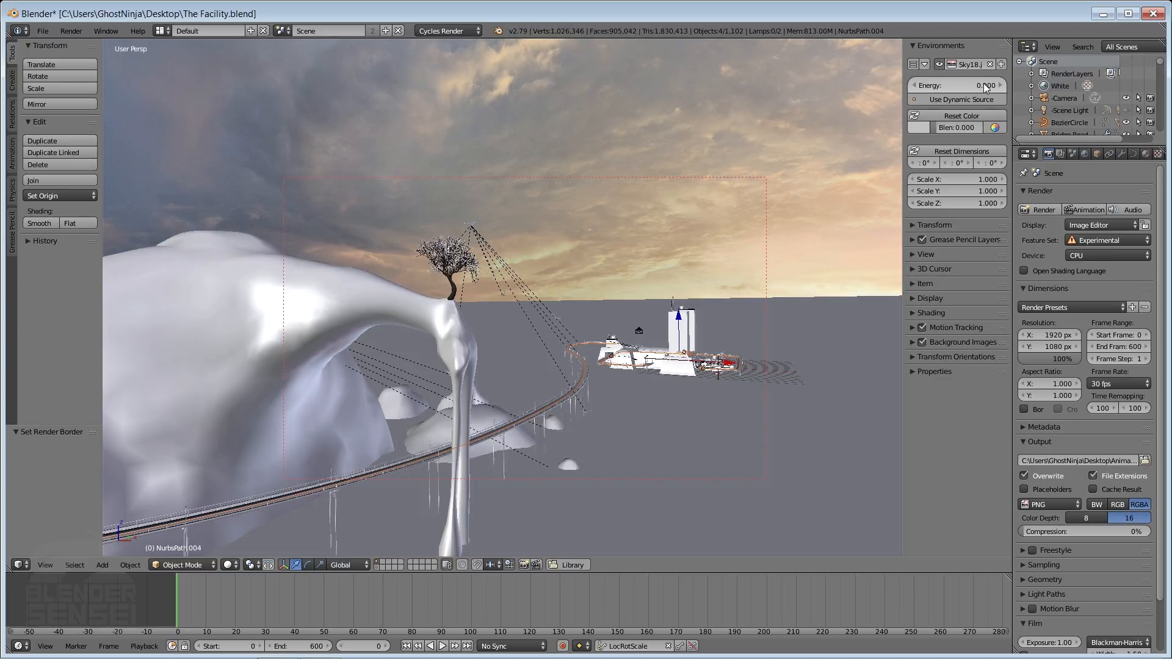
click(1000, 85)
click(1000, 84)
click(999, 84)
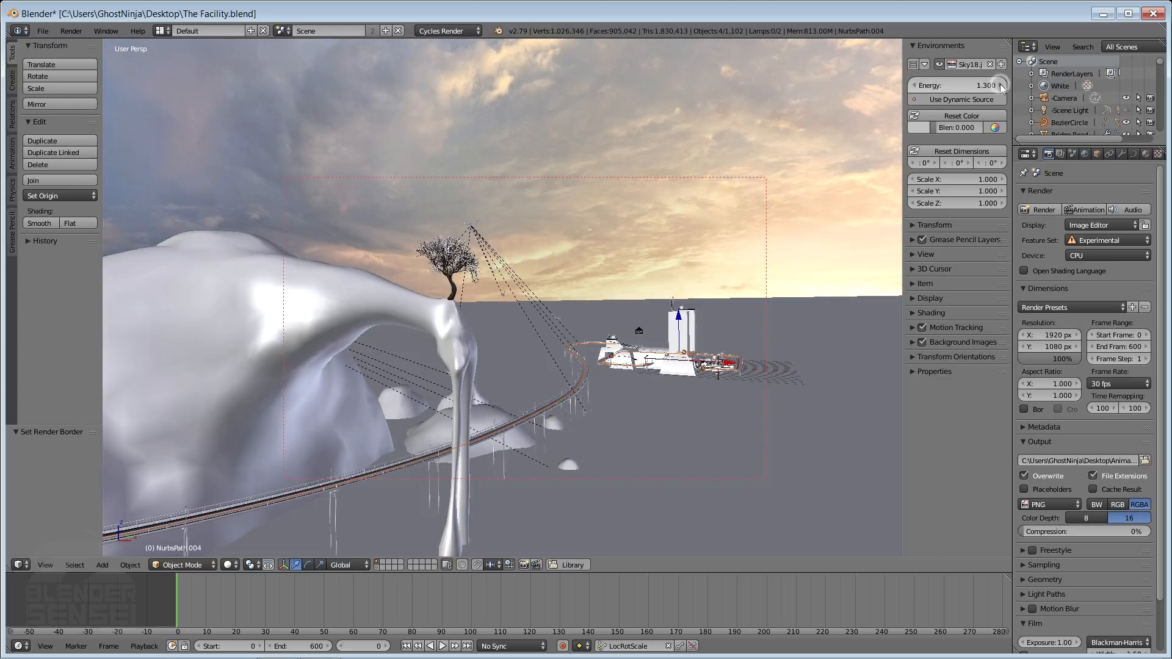
mouse_move(970, 84)
mouse_down()
mouse_move(997, 85)
mouse_move(946, 85)
mouse_move(970, 85)
mouse_up()
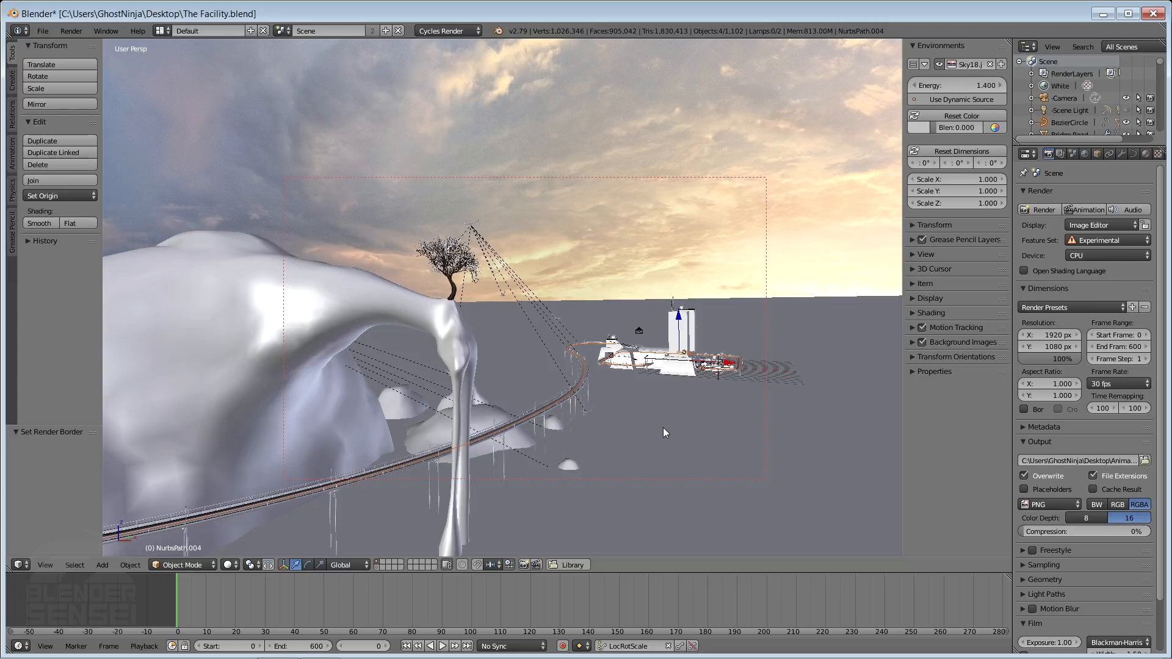
- View the rocks and facility from a higher angle and turn on the rendered preview
mouse_move(675, 292)
middle_down()
mouse_move(637, 306)
mouse_move(671, 307)
middle_up()
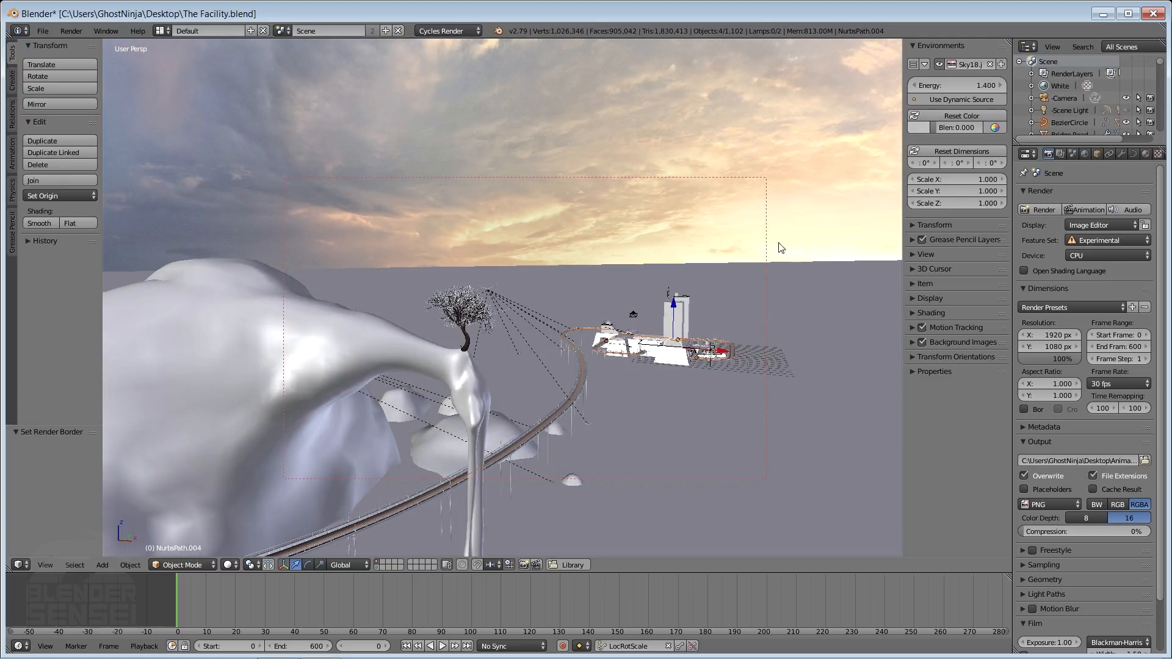
mouse_move(637, 269)
middle_down()
mouse_move(614, 277)
mouse_move(627, 279)
middle_up()
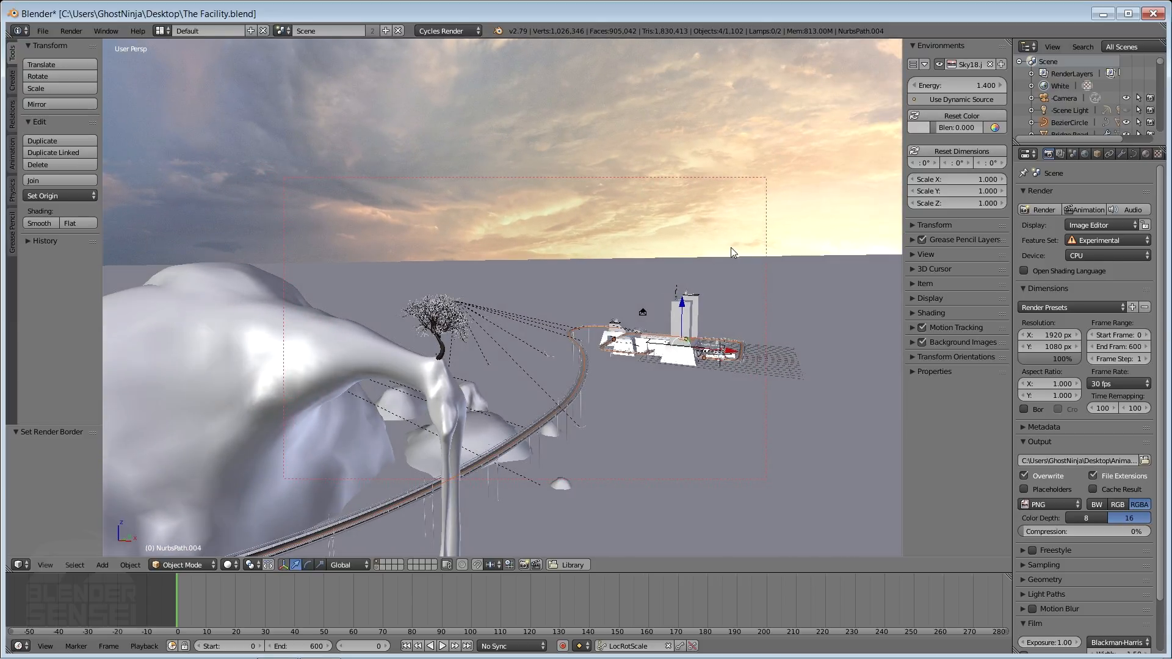
middle_drag(721, 259, 579, 258)
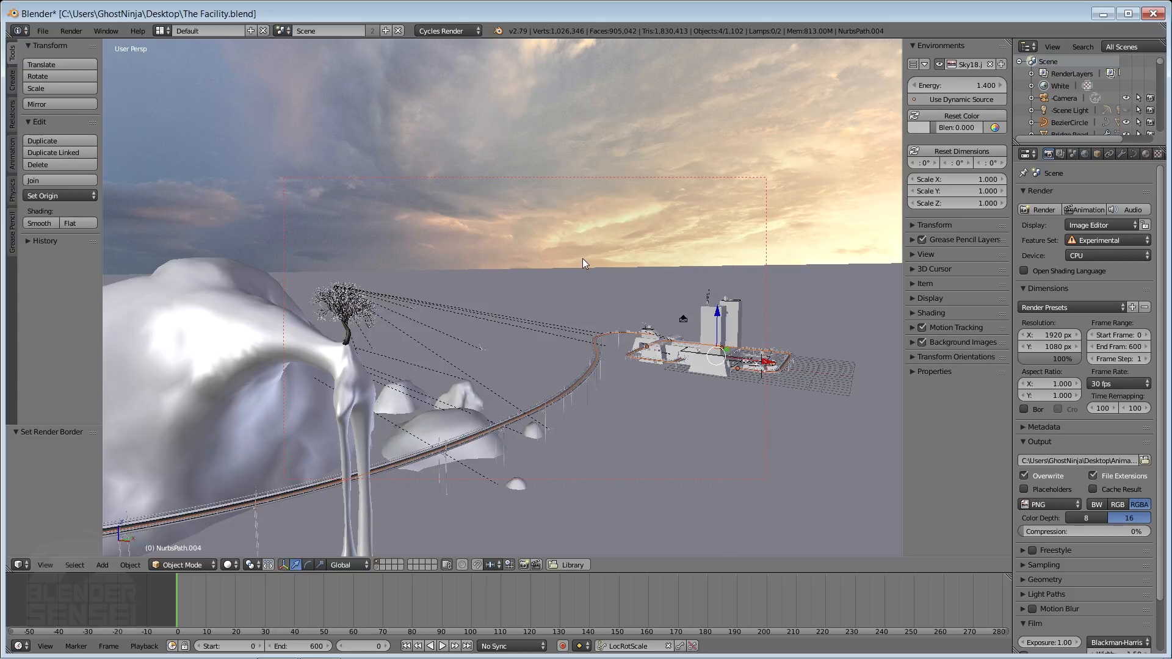
middle_drag(586, 290, 525, 298)
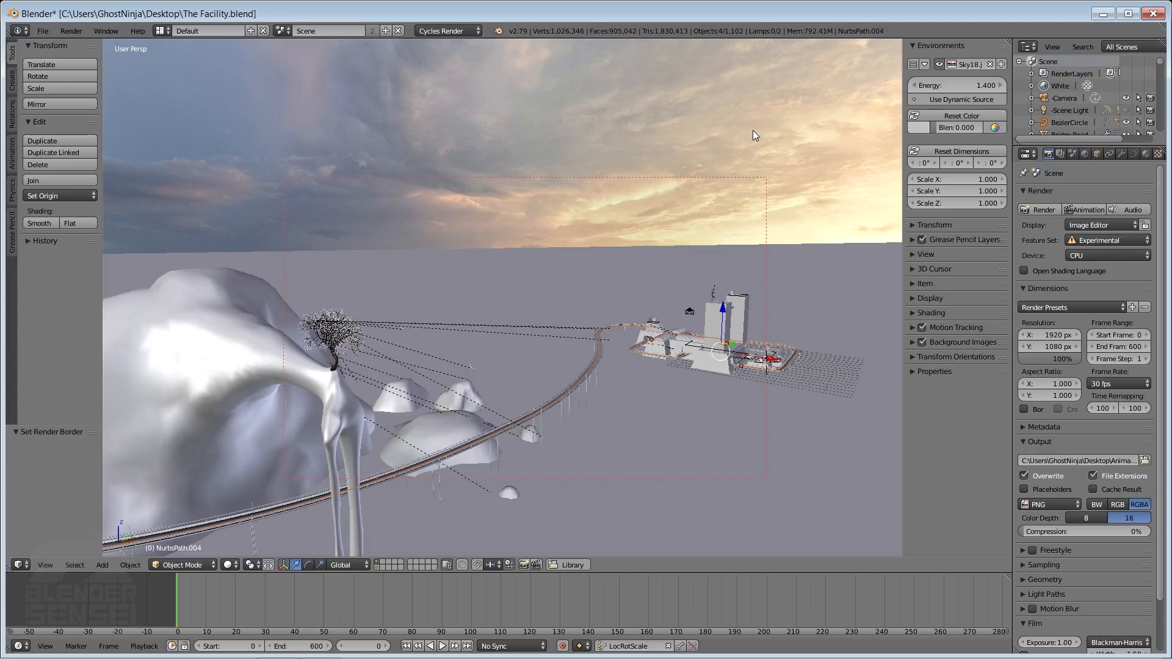
key(shift+z)
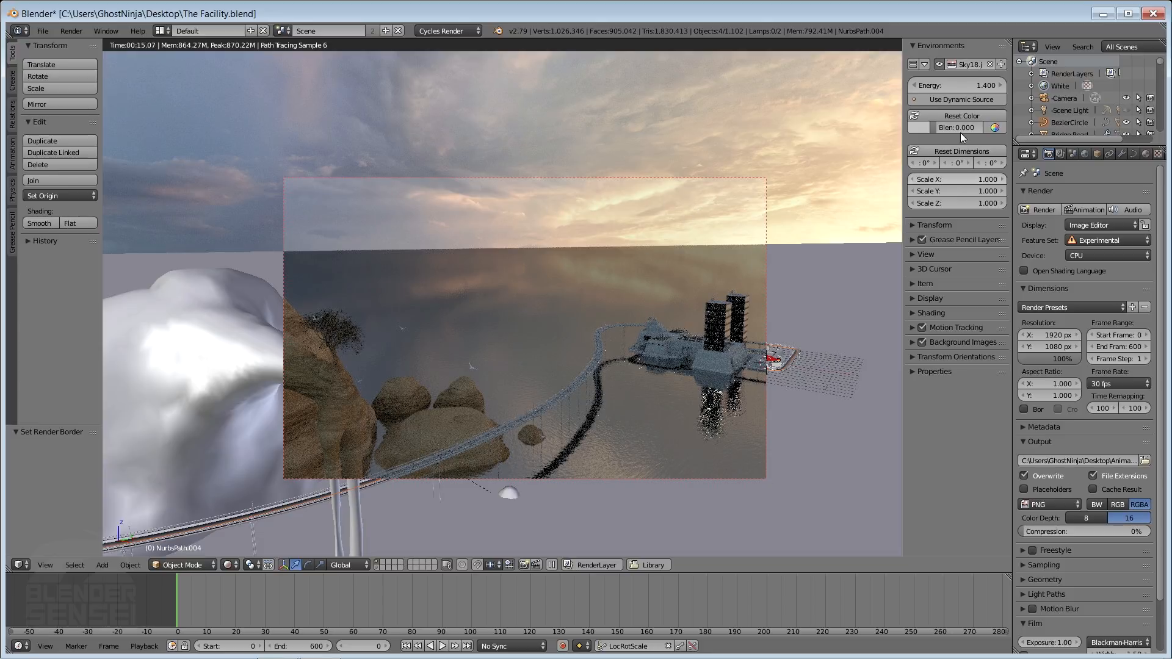
- Raise the environment's Energy to 5.800, then set it to 1
mouse_move(954, 85)
mouse_down()
mouse_move(1001, 85)
mouse_move(952, 85)
mouse_up()
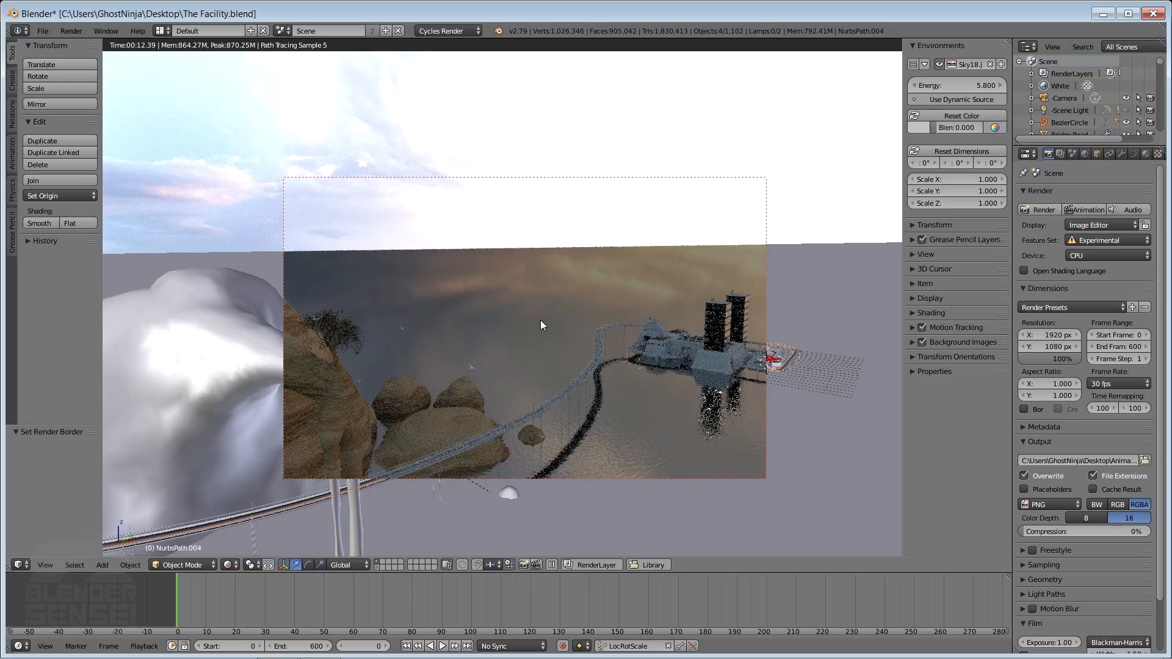
click(971, 84)
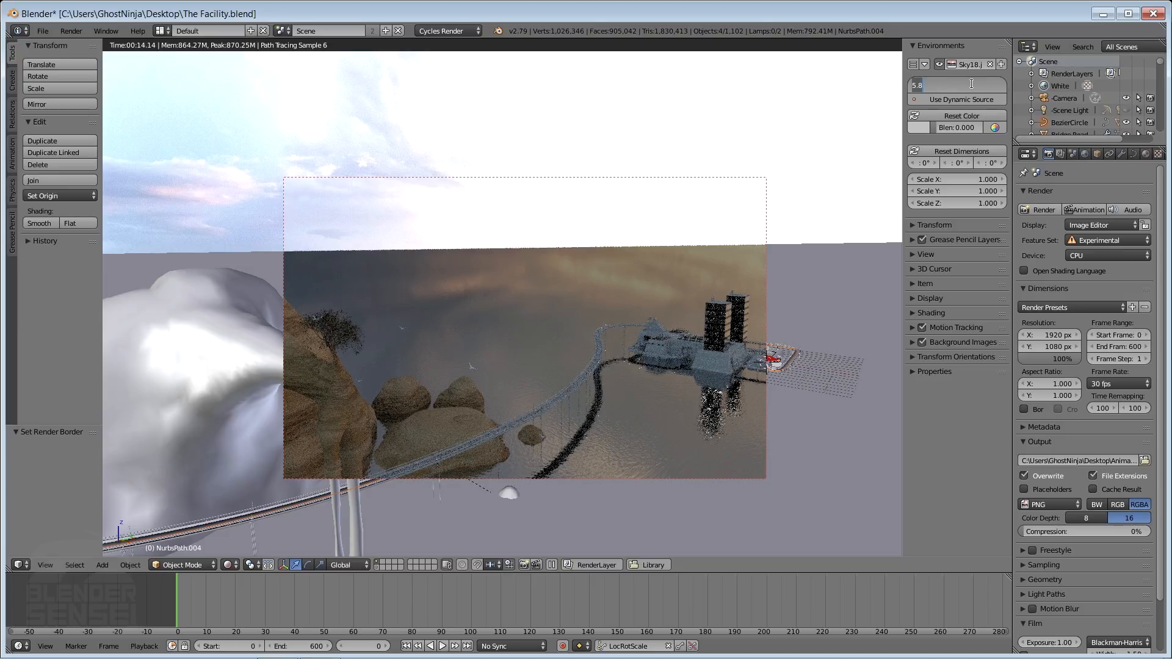
text(1)
key(Return)
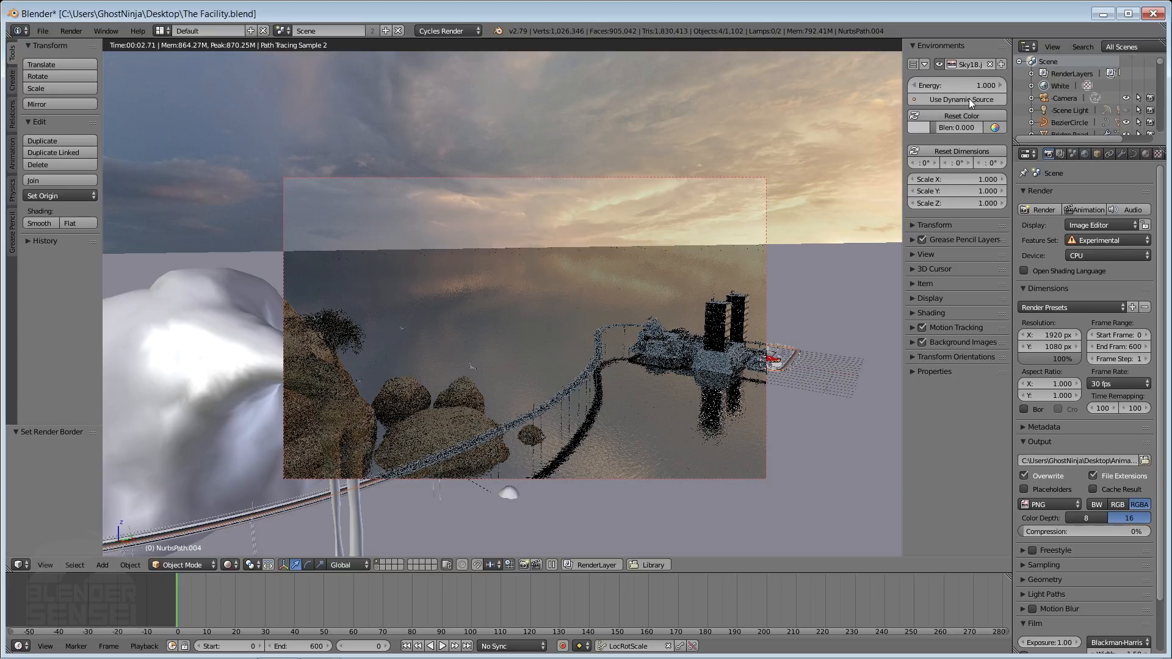
- Enable Use Dynamic Source for the environment and raise its Glossy value to 1.100
click(968, 98)
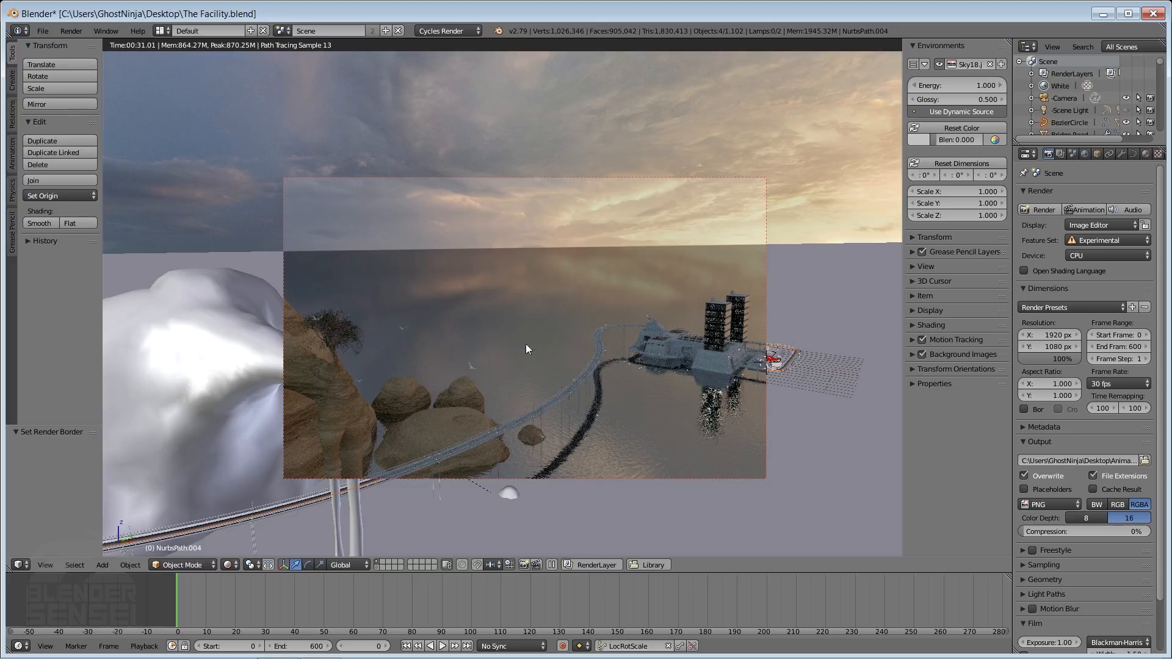
click(1003, 100)
click(1002, 99)
click(1003, 99)
click(1003, 99)
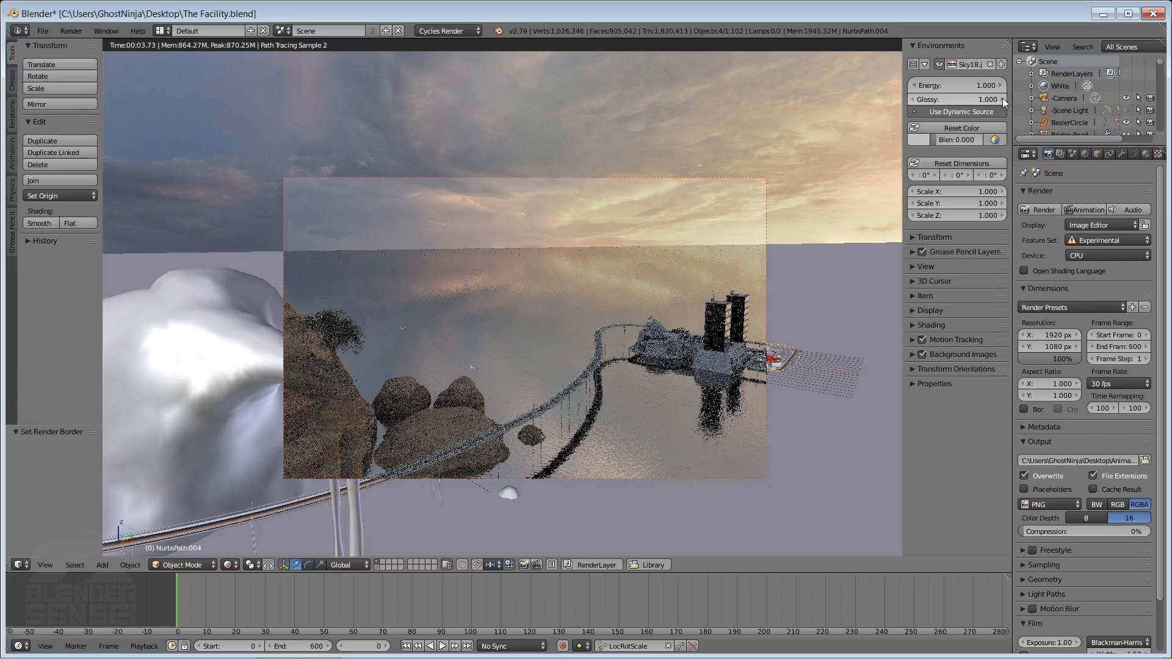
click(1003, 100)
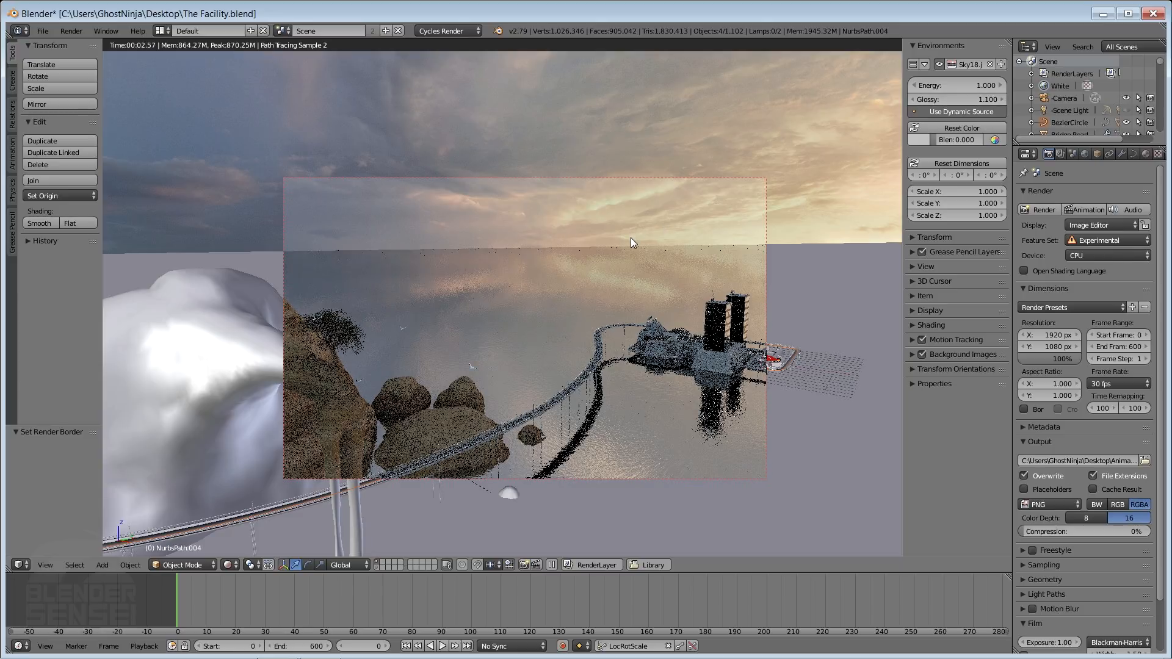
- Set the environment's Glossy value to 0.5 and its Energy to 5
click(970, 98)
key(BackSpace)
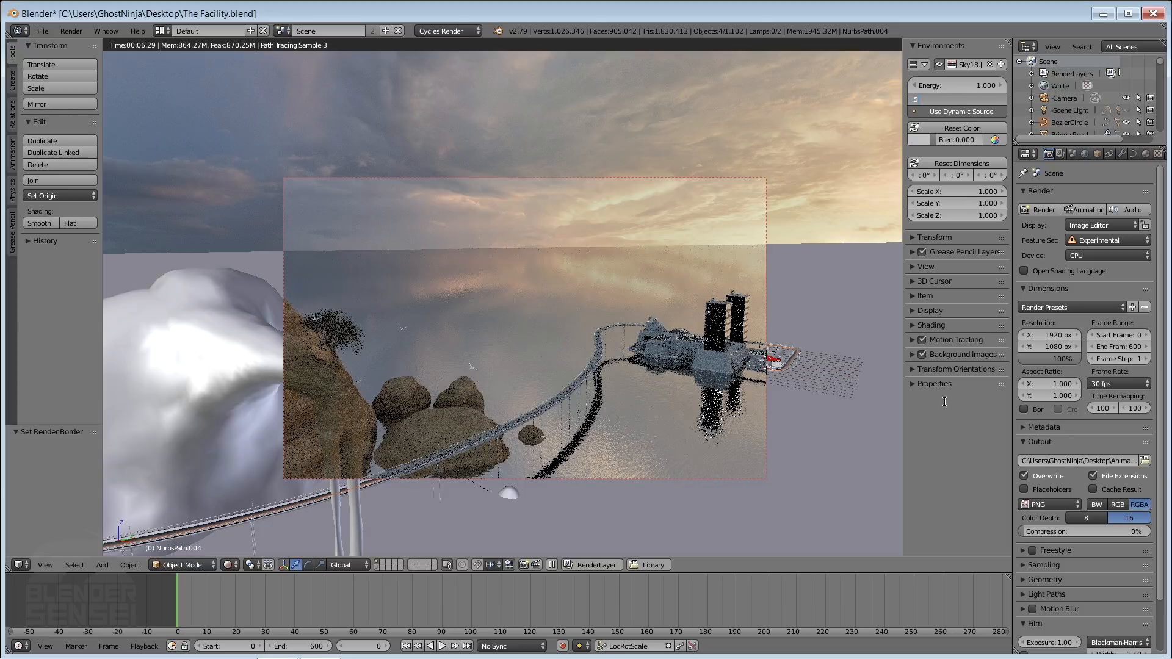
key(Return)
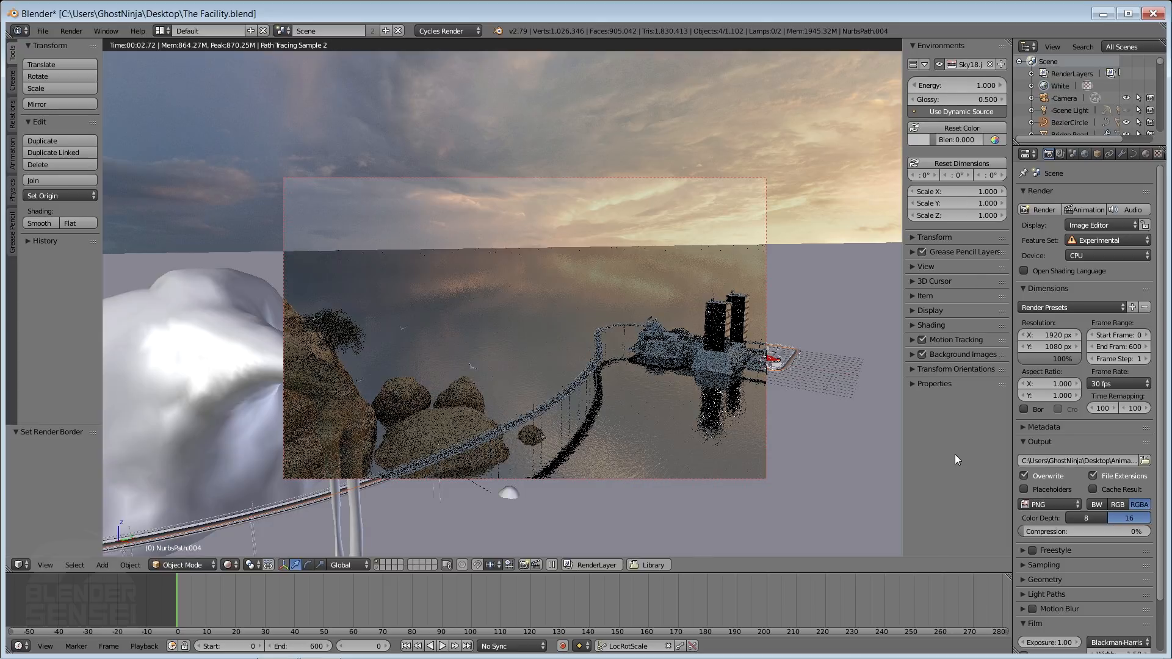
click(968, 84)
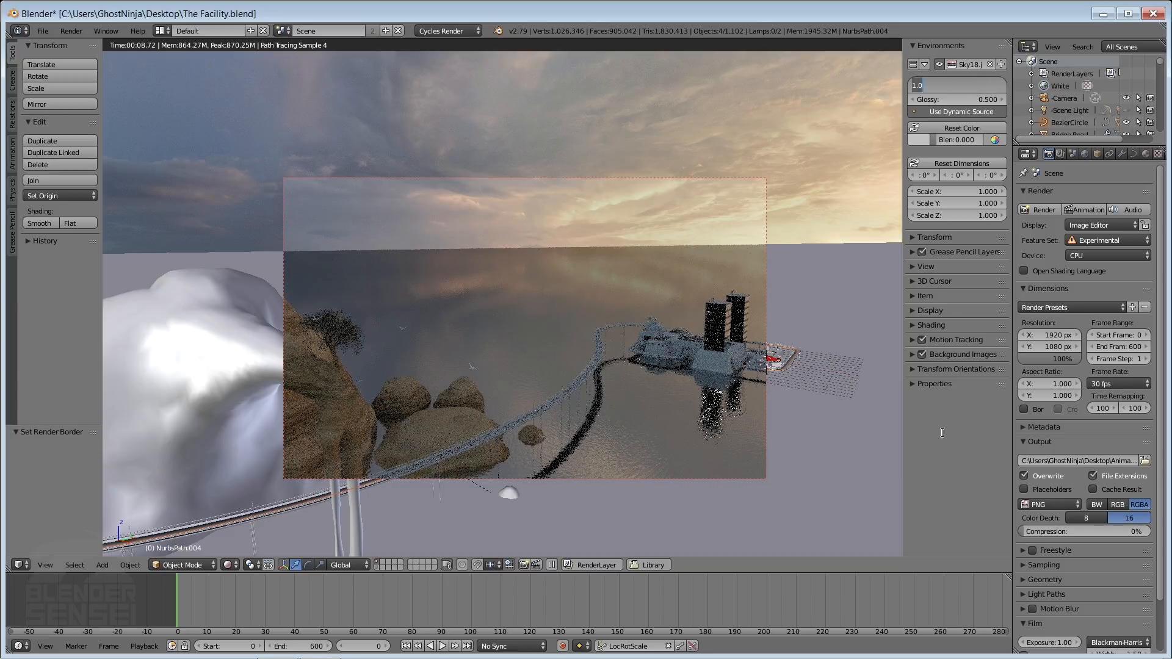
text(5)
key(Return)
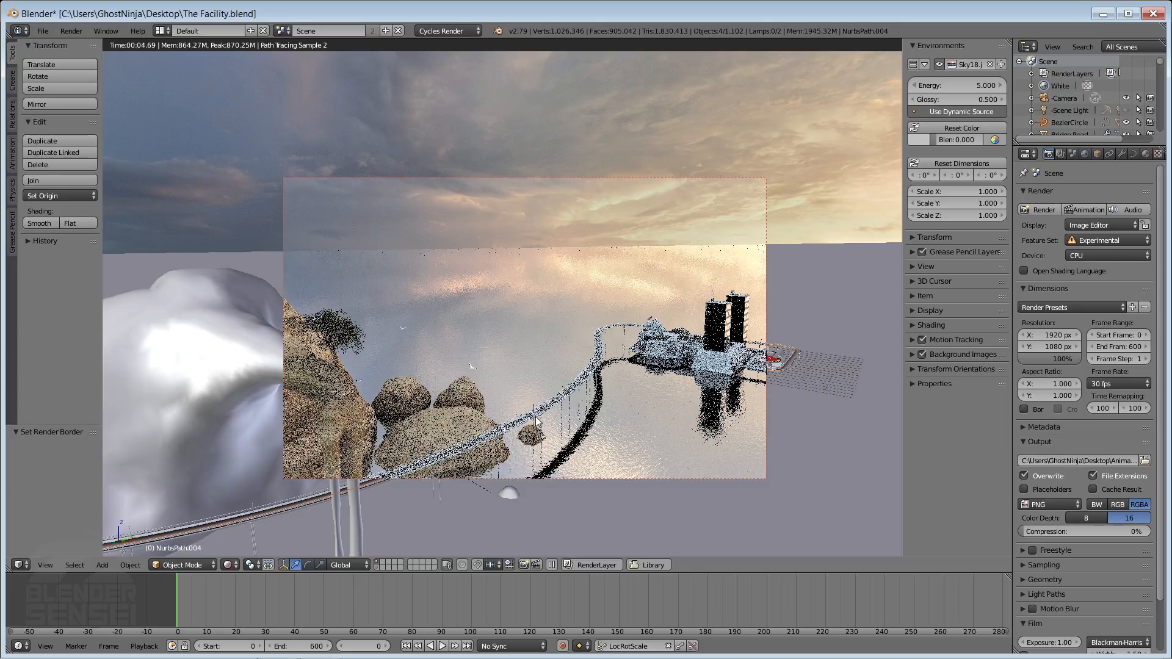
- Examine the rendered lighting on the rock arch, bridge and facility from several angles, and return to solid shading
middle_drag(536, 417, 561, 404)
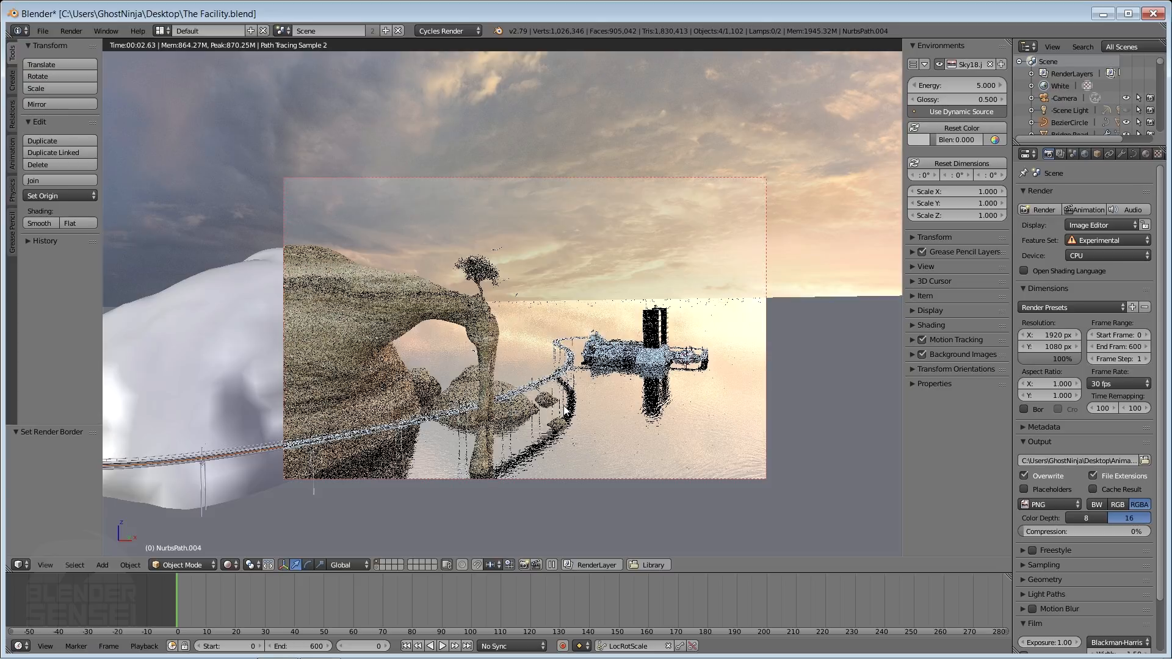
middle_drag(535, 401, 560, 399)
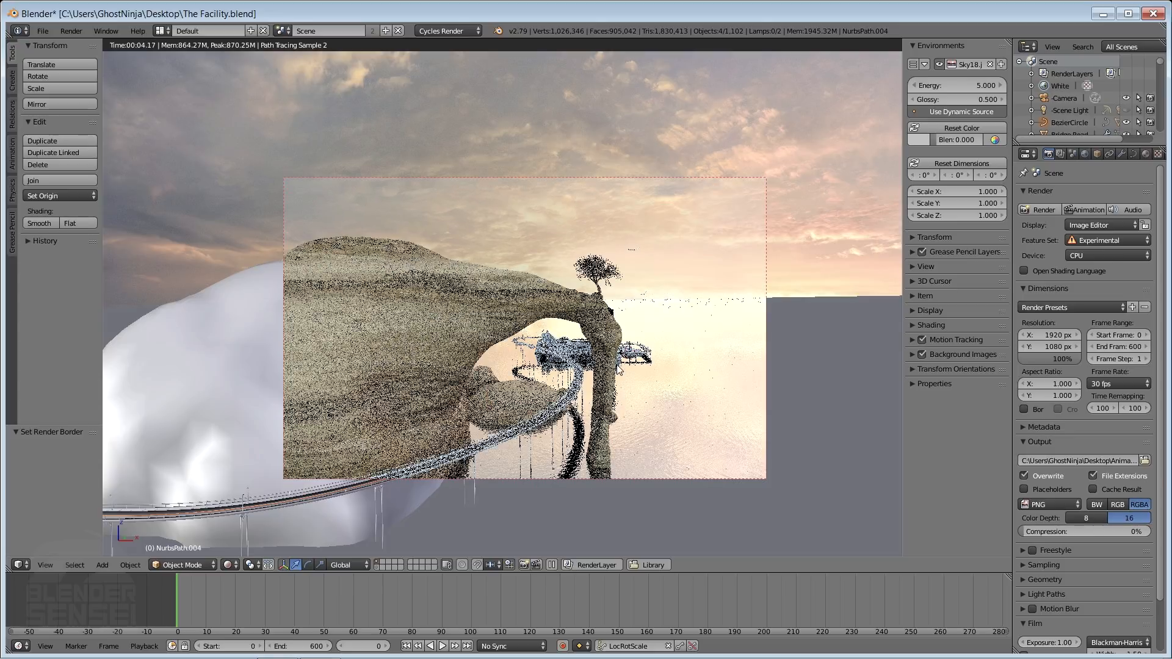
middle_drag(618, 376, 600, 384)
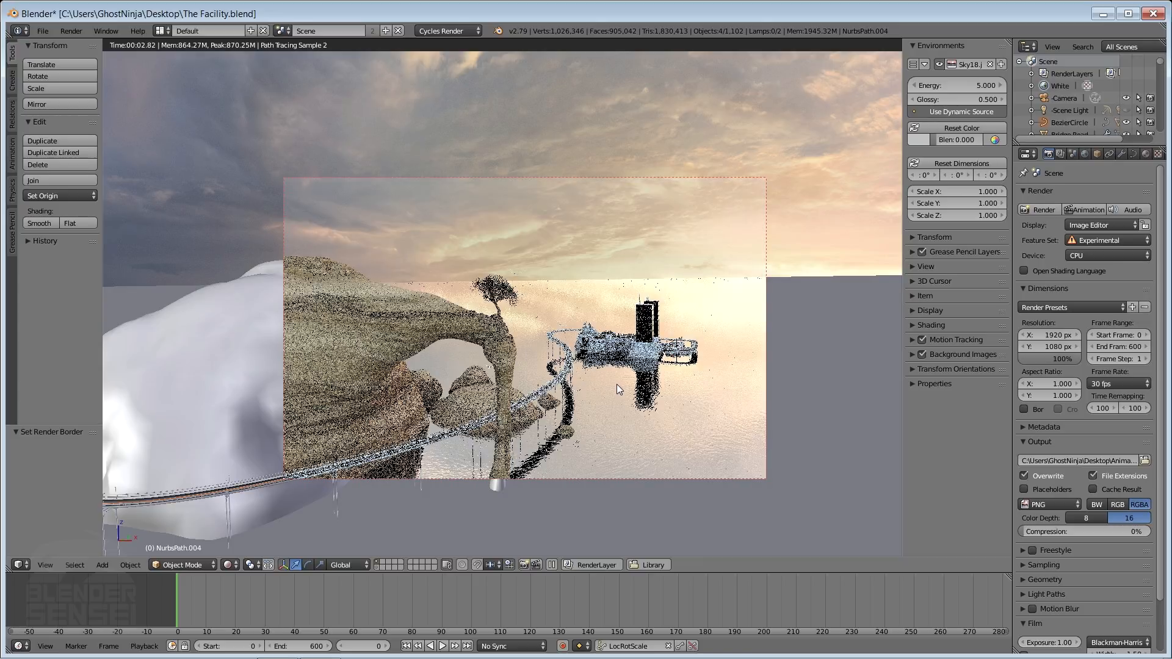
middle_drag(608, 383, 592, 379)
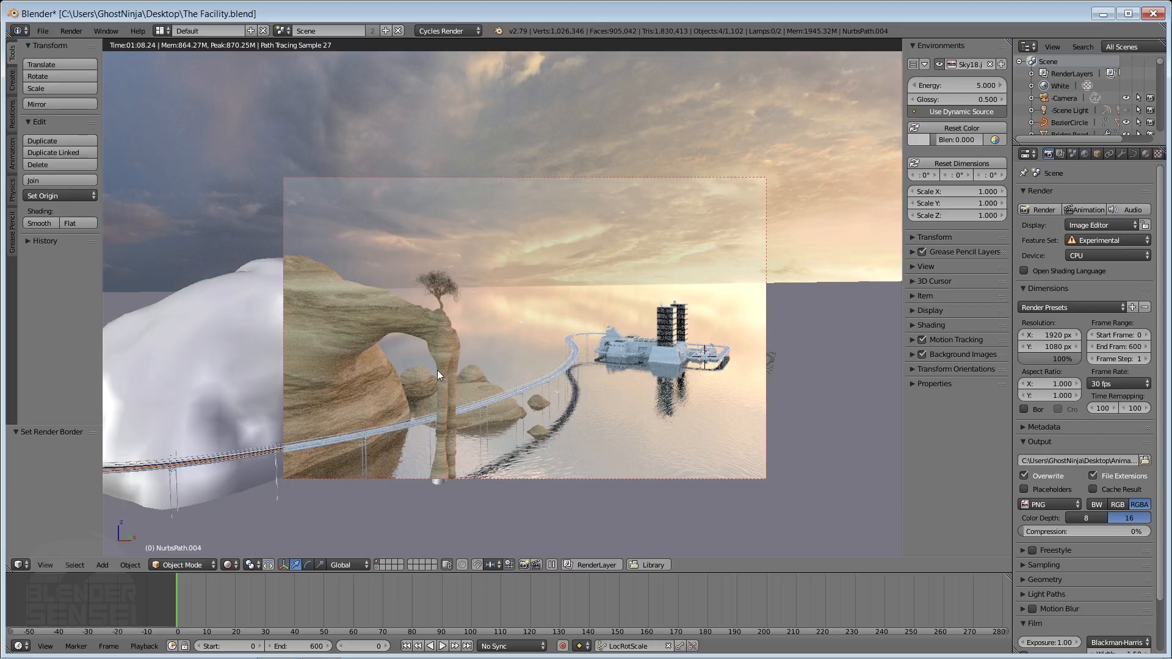
key(shift+z)
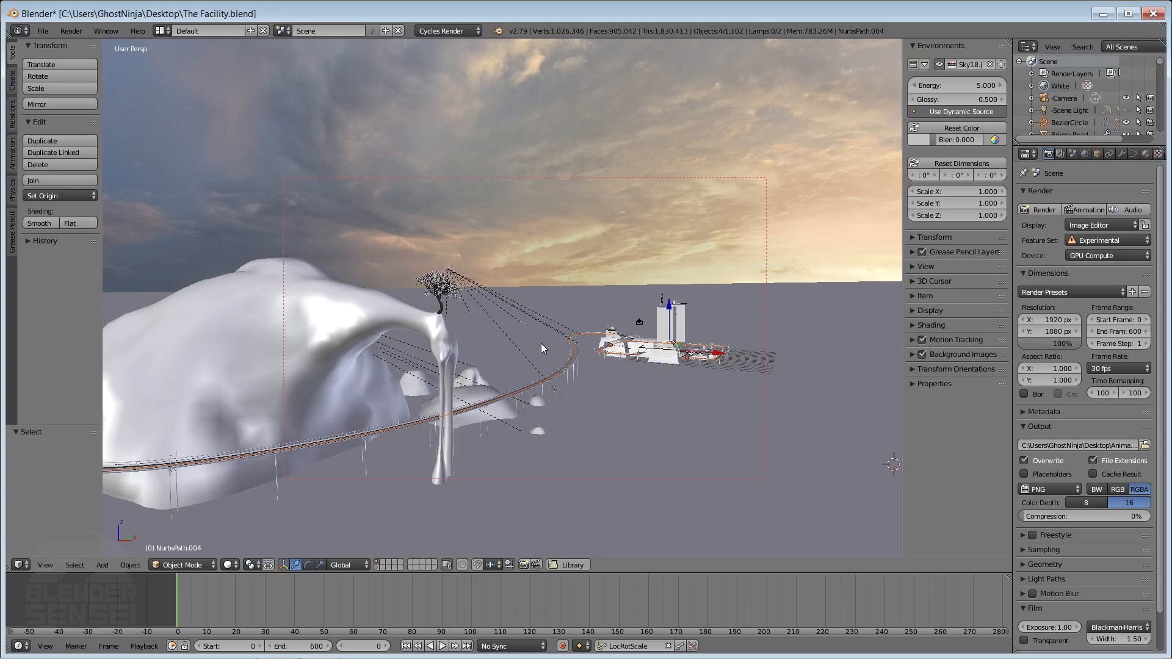
- Change the environment's blend color to green
click(921, 141)
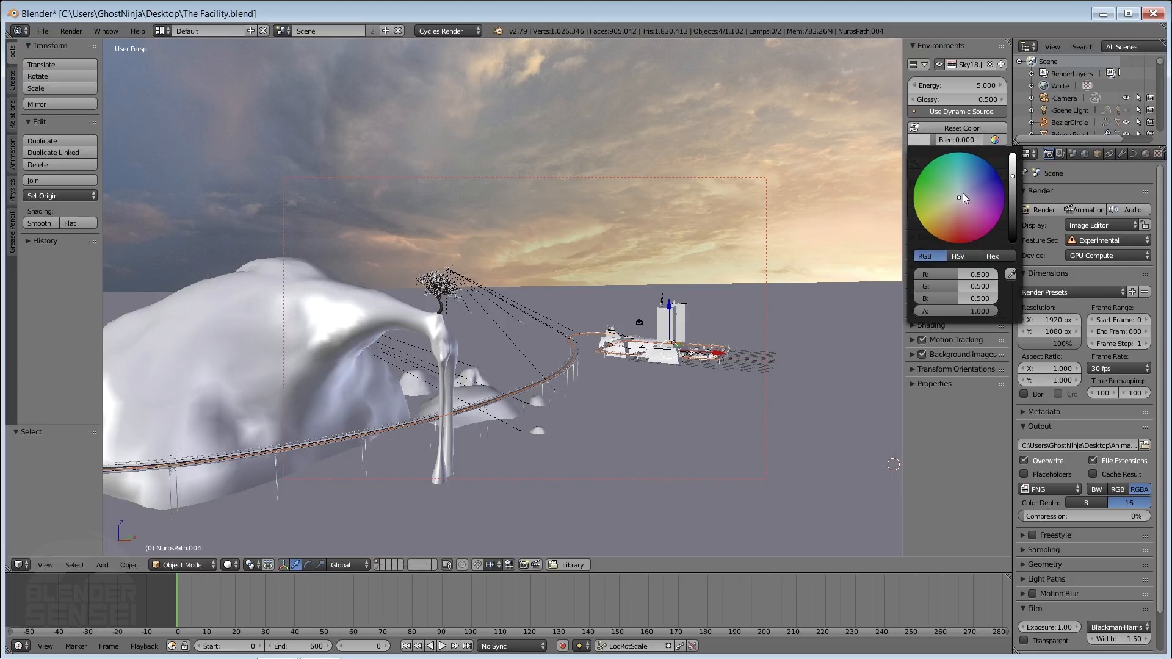
drag(959, 197, 924, 187)
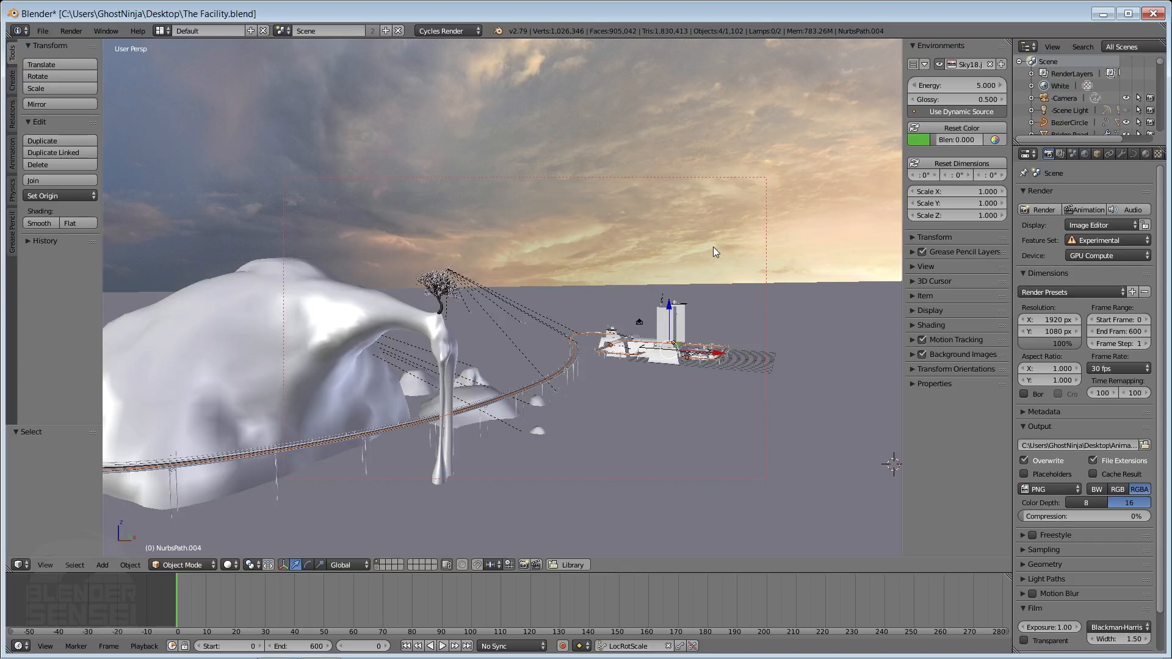
- Raise the blend amount of the environment's green color to about 0.662
mouse_move(753, 263)
middle_down()
mouse_move(774, 263)
mouse_move(751, 263)
middle_up()
click(936, 140)
drag(936, 139, 968, 140)
middle_drag(739, 202, 629, 218)
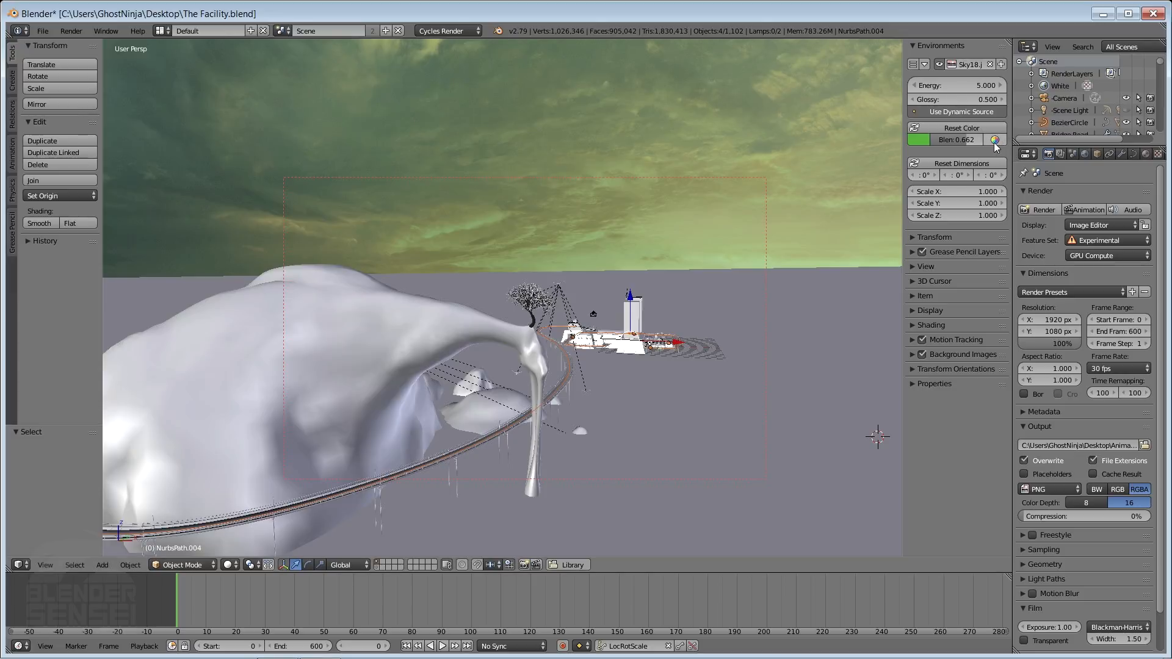
- Show the environment's advanced color settings, widen the sidebar slightly, and set the blend type to Overlay
click(996, 141)
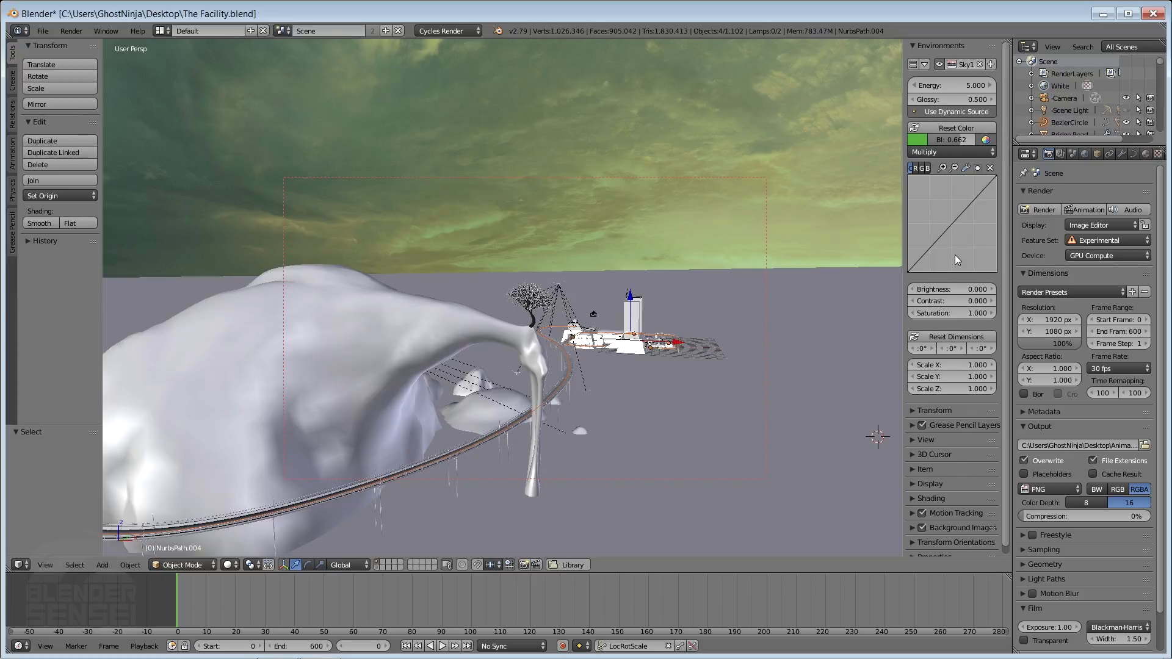
drag(904, 216, 891, 217)
middle_drag(831, 267, 680, 357)
click(990, 141)
click(992, 141)
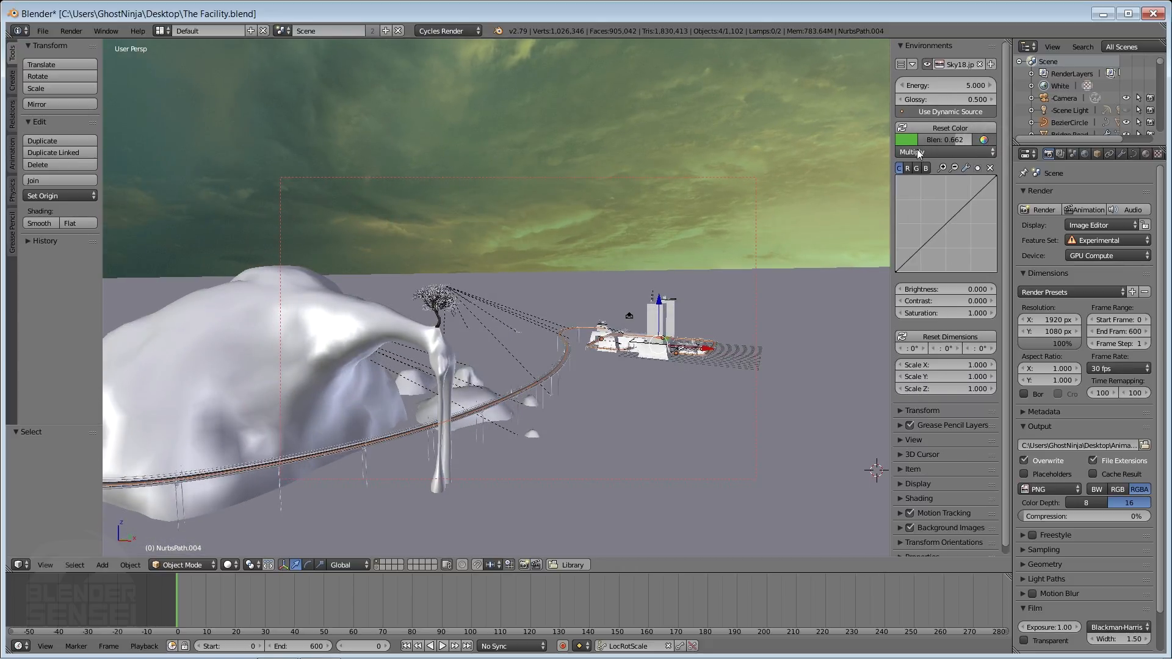
click(944, 153)
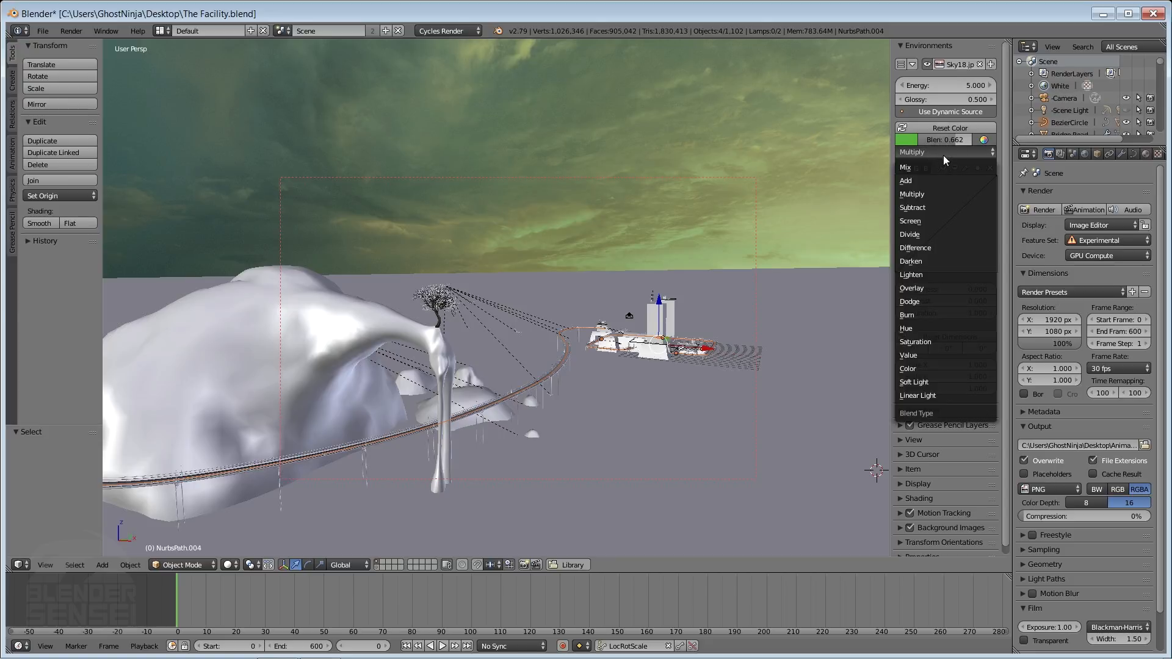
click(929, 285)
mouse_move(739, 279)
middle_down()
mouse_move(781, 269)
mouse_move(735, 279)
mouse_move(747, 279)
middle_up()
- Bend the combined color curve with several points and the red curve at its middle, and reset the environment's color settings
drag(955, 214, 927, 254)
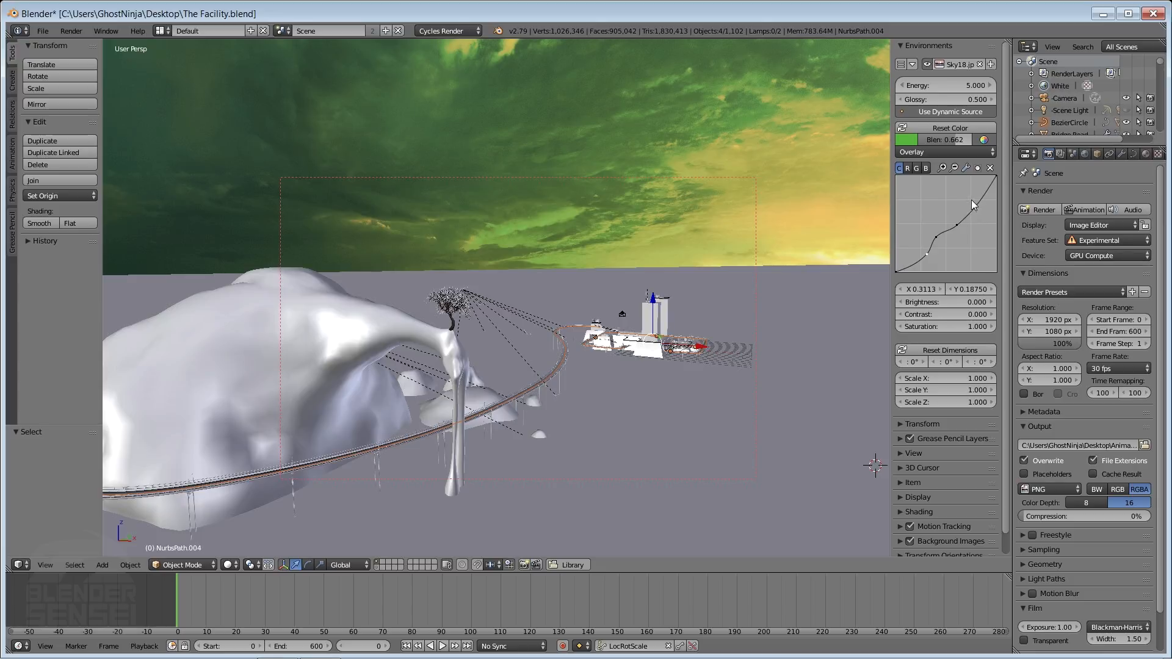
drag(979, 204, 970, 195)
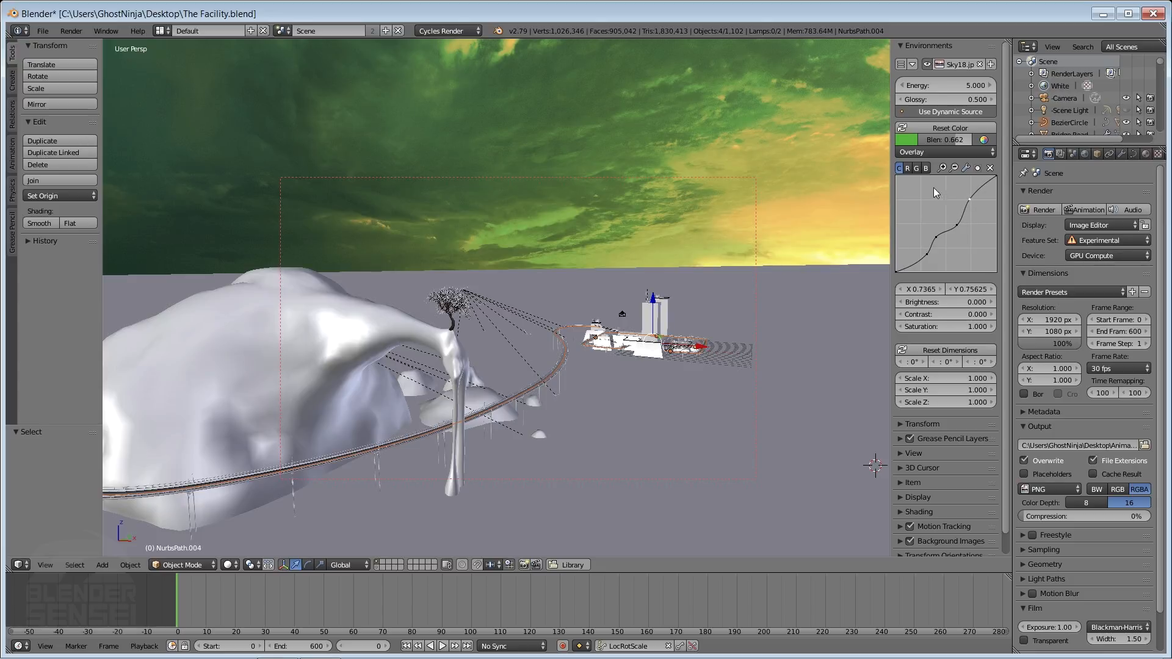
click(909, 169)
drag(946, 229, 955, 232)
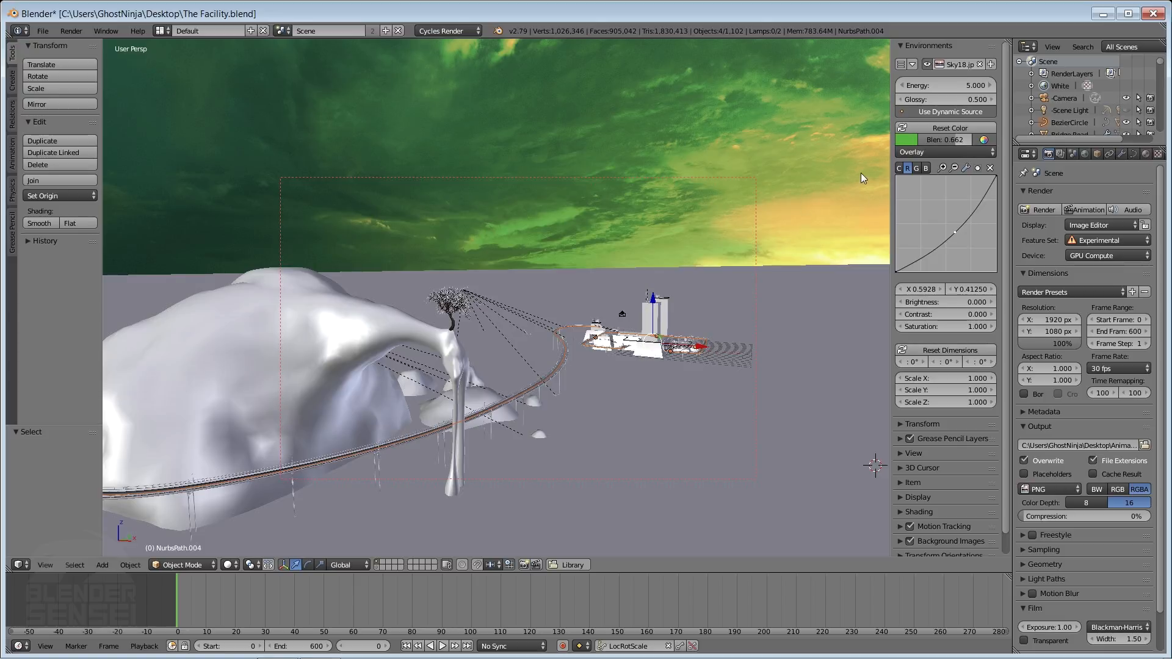
click(969, 128)
mouse_move(667, 269)
middle_down()
mouse_move(672, 283)
mouse_move(654, 284)
middle_up()
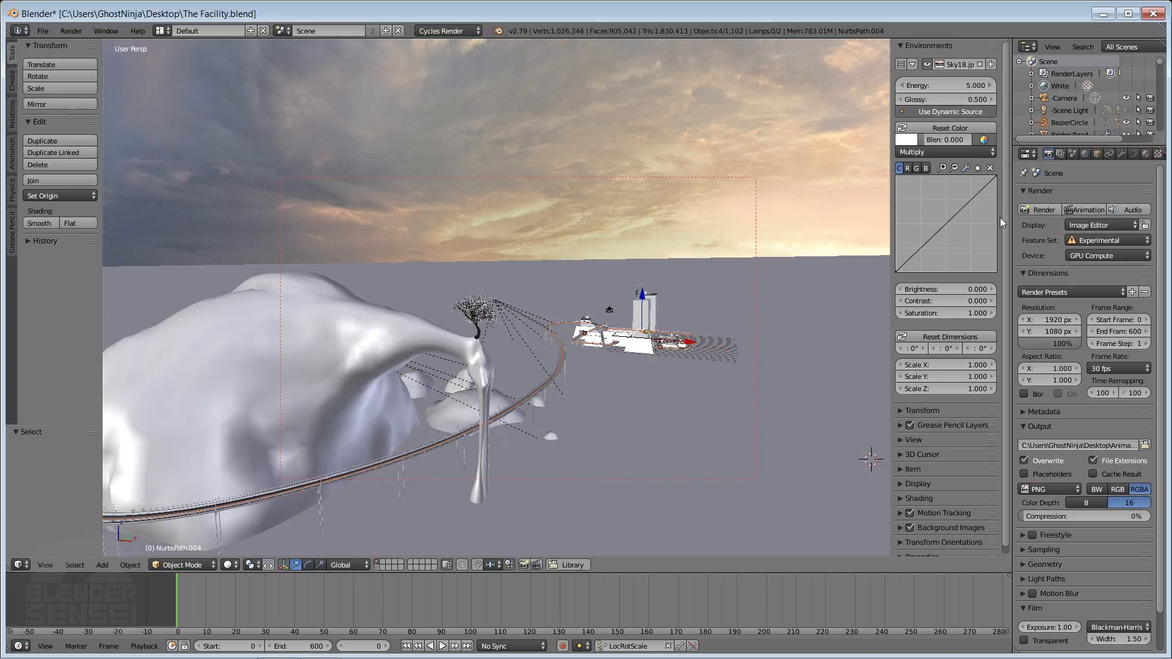
- Reshape the blue color curve with several points, placing the lowest at about X 0.32, Y 0.24
click(926, 168)
click(970, 215)
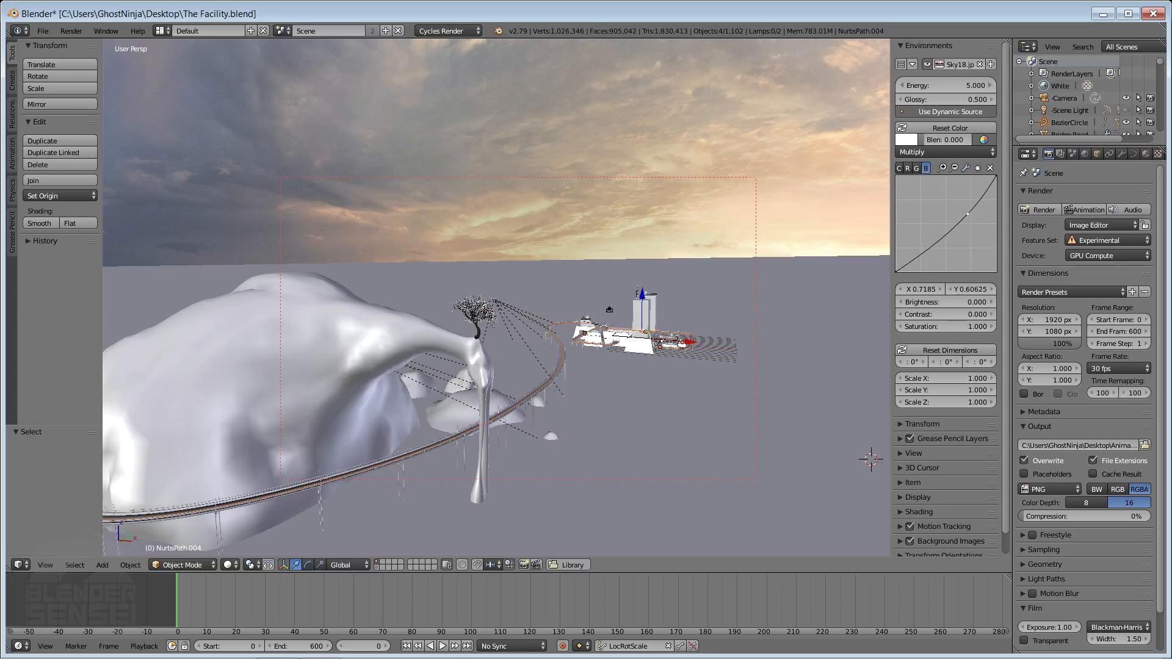
drag(963, 237, 928, 247)
- Set the environment's Brightness to 0.100, Contrast to 0.300 and Saturation to 1.200
drag(935, 302, 956, 302)
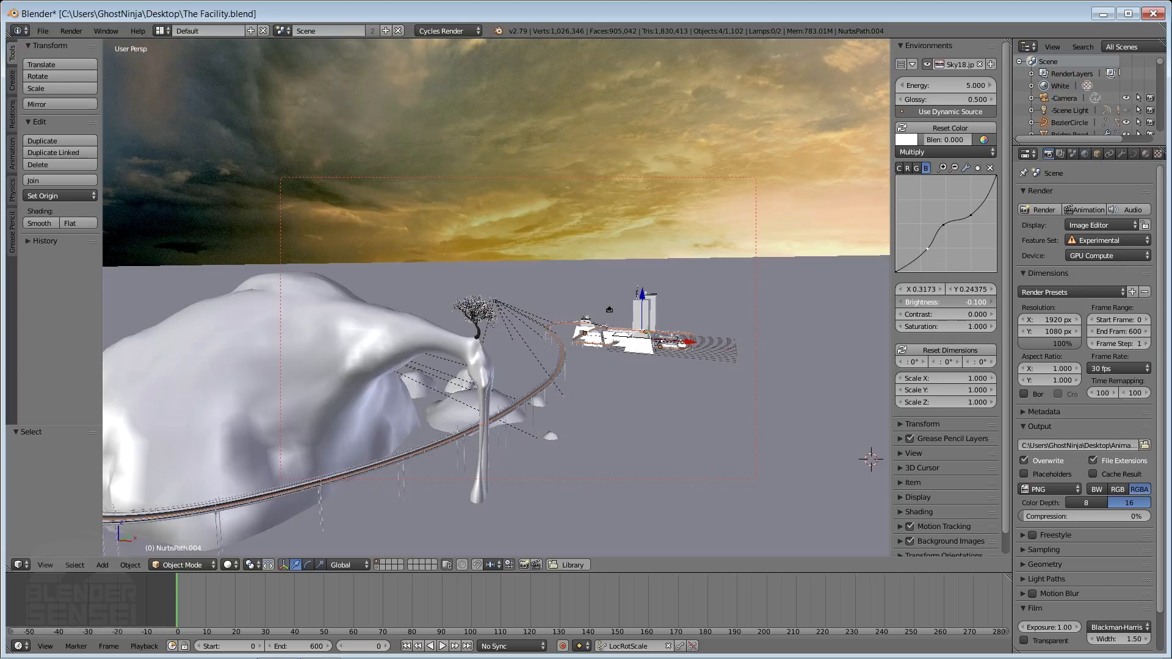
drag(940, 314, 964, 314)
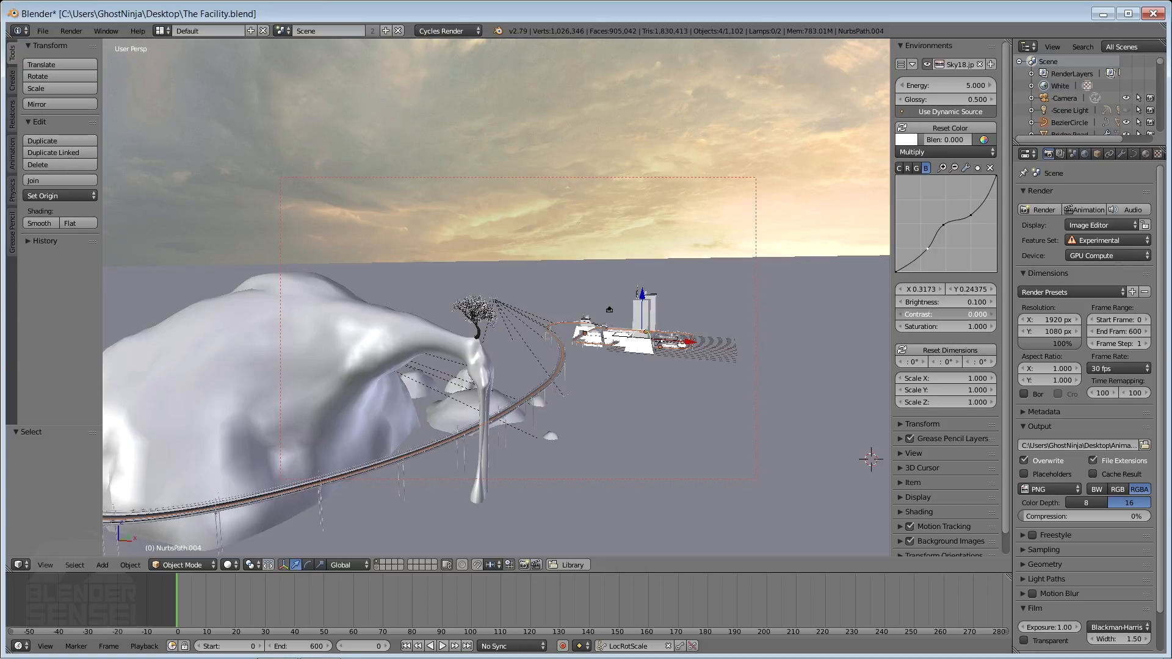
click(984, 326)
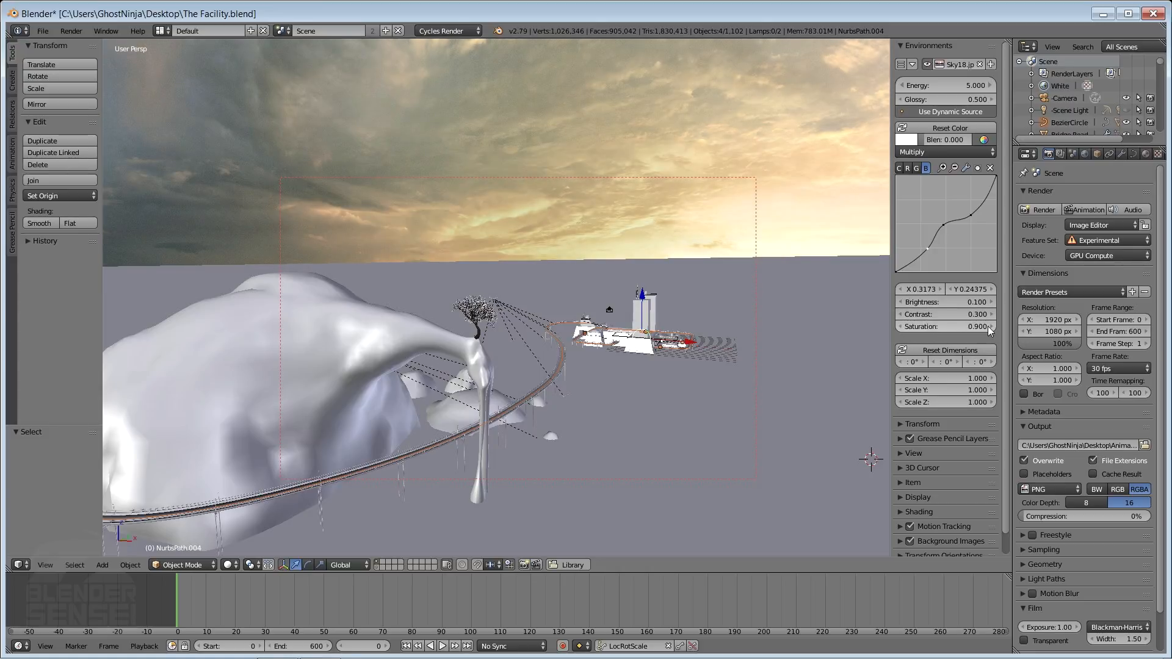
click(988, 326)
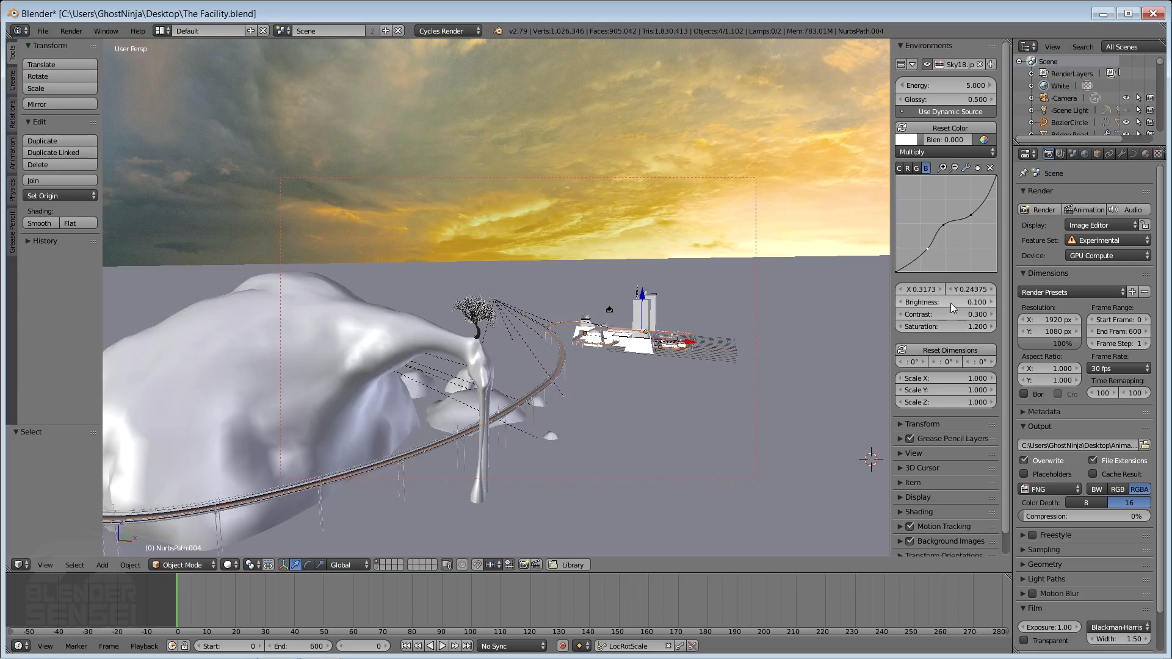
- Reset the environment's color settings and rotate the sky image about Z to about 15.2°
click(946, 129)
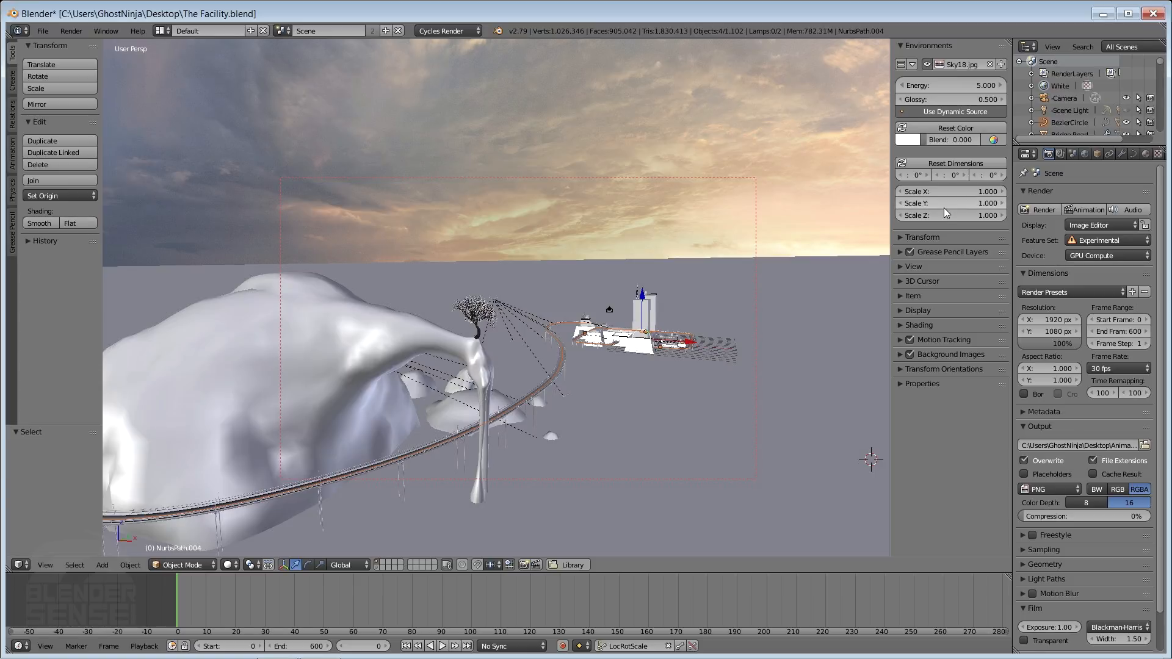
middle_drag(754, 210, 682, 273)
mouse_move(986, 175)
mouse_down()
mouse_move(1015, 175)
mouse_move(996, 175)
mouse_up()
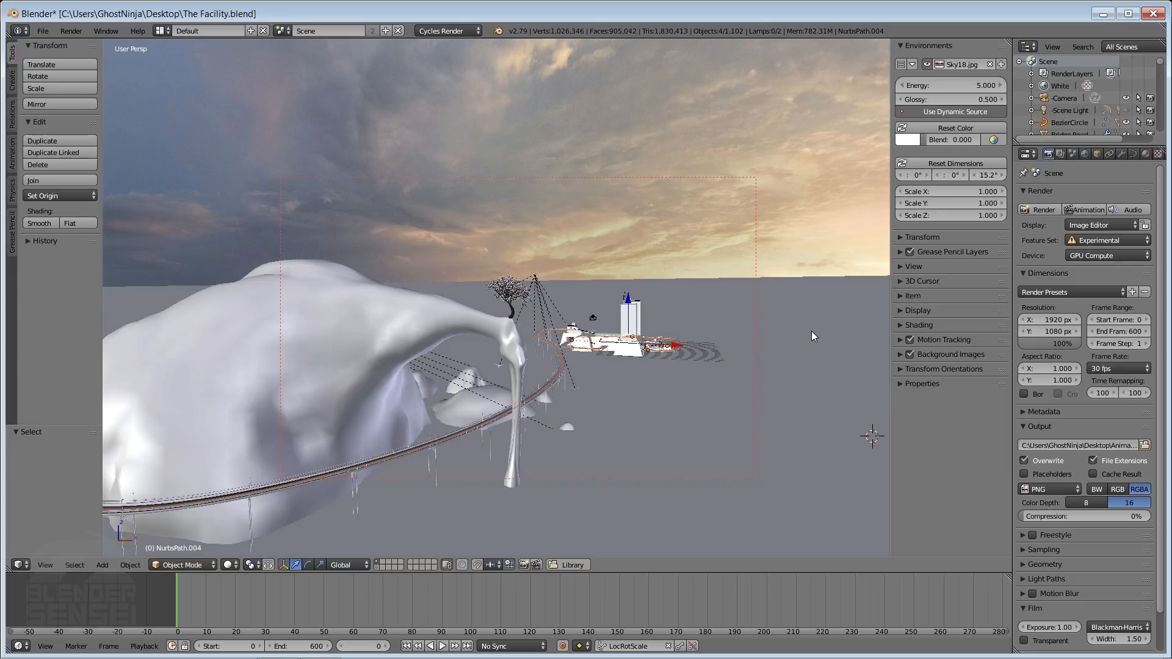
- Switch the viewport to rendered shading and set the environment's Energy to 2.5
key(shift+z)
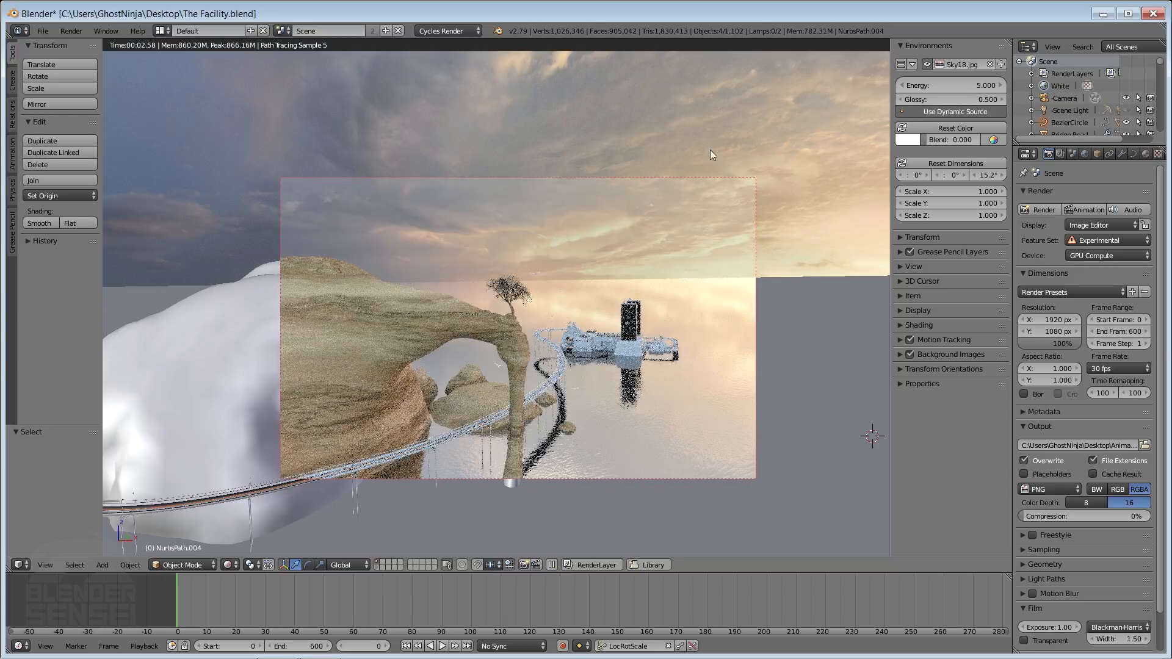
click(942, 86)
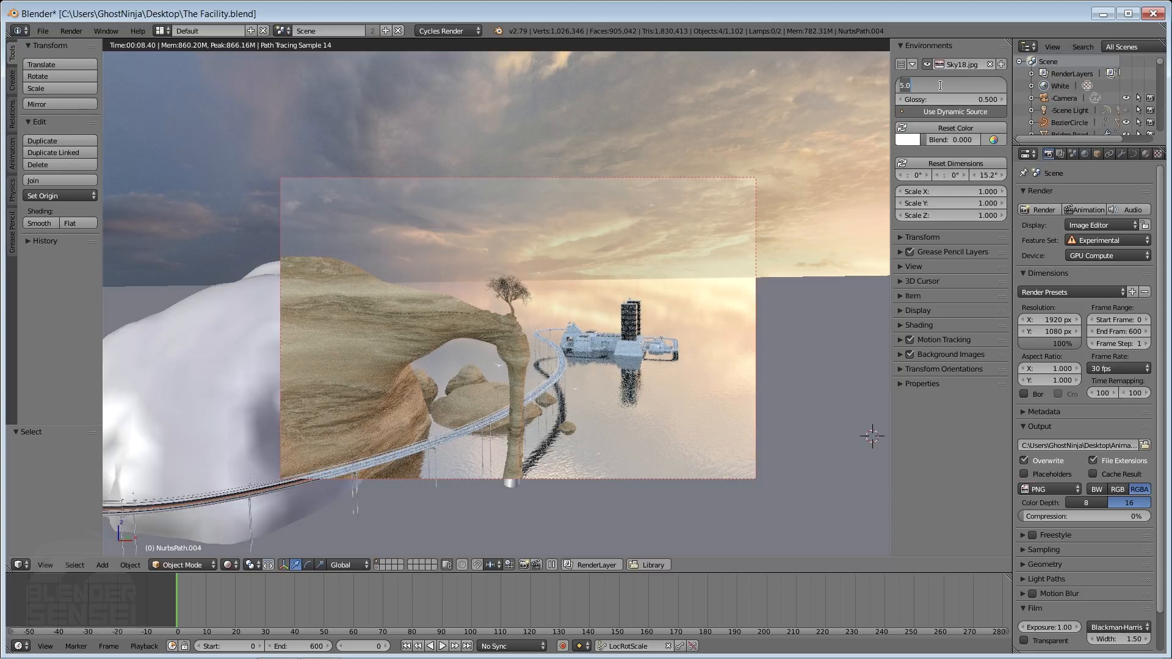
text(2.5)
key(Return)
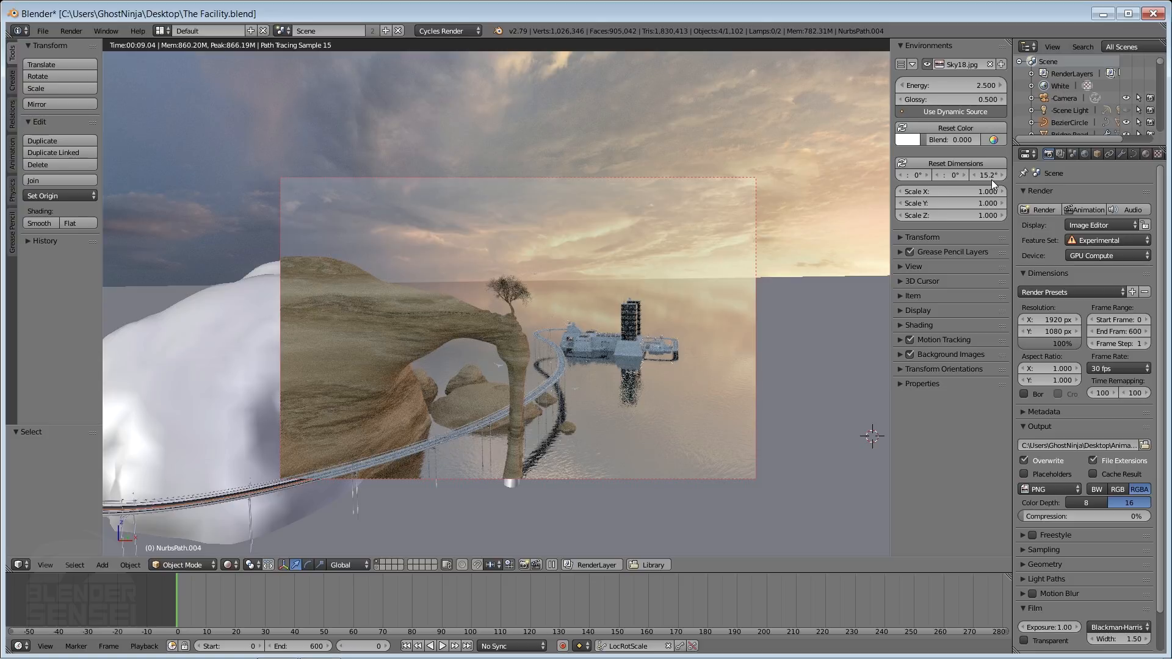
- Rotate the sky image about Z in stages to about 245°, and return the viewport to solid shading
drag(992, 179, 1050, 175)
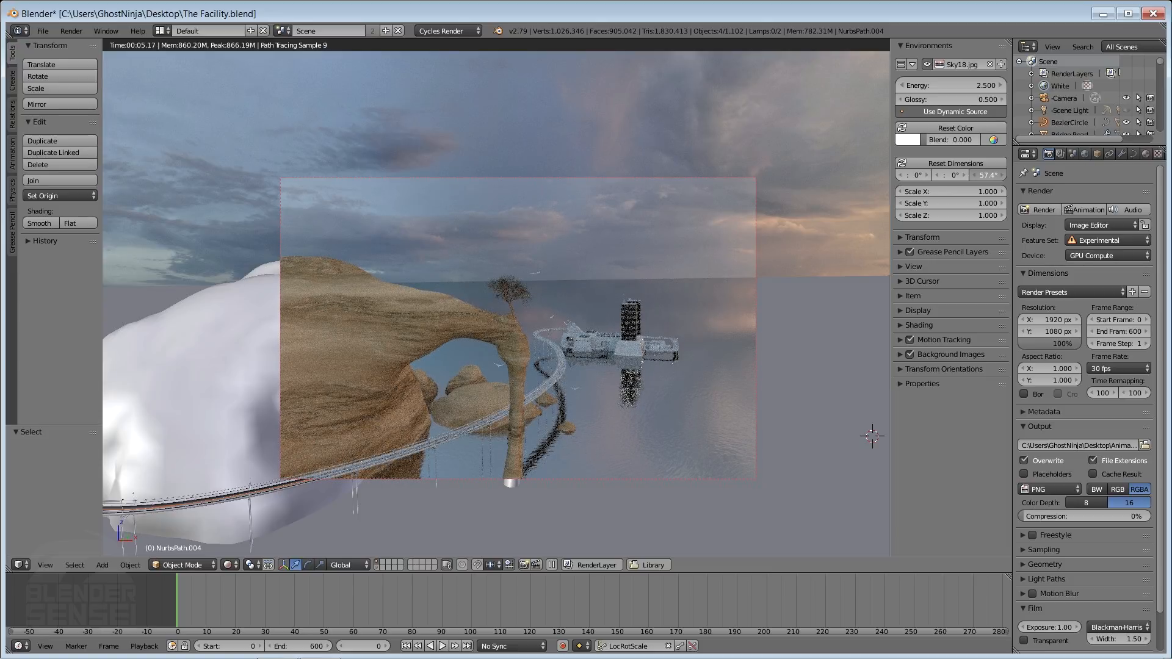
drag(988, 175, 1038, 175)
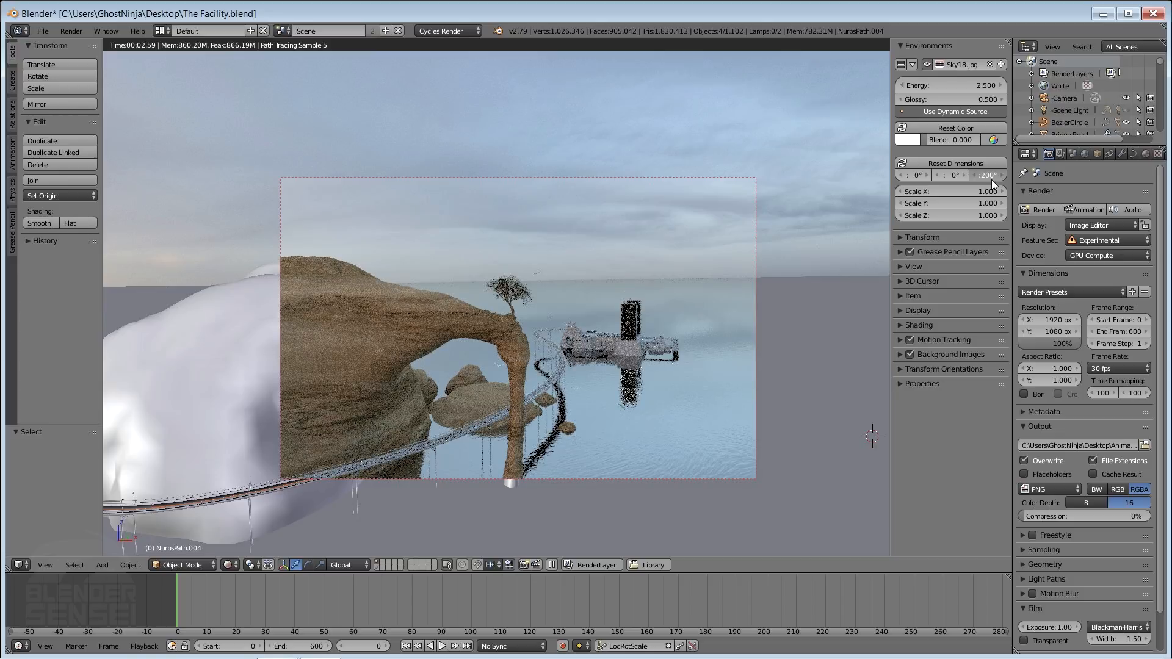
drag(977, 175, 995, 175)
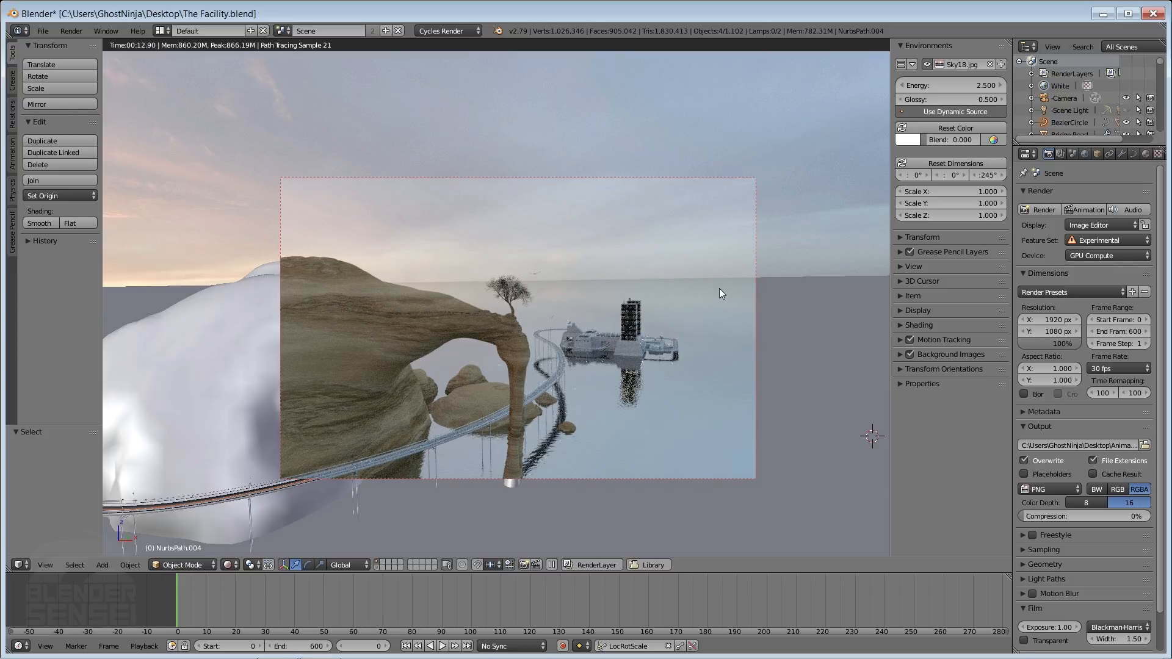
key(shift+z)
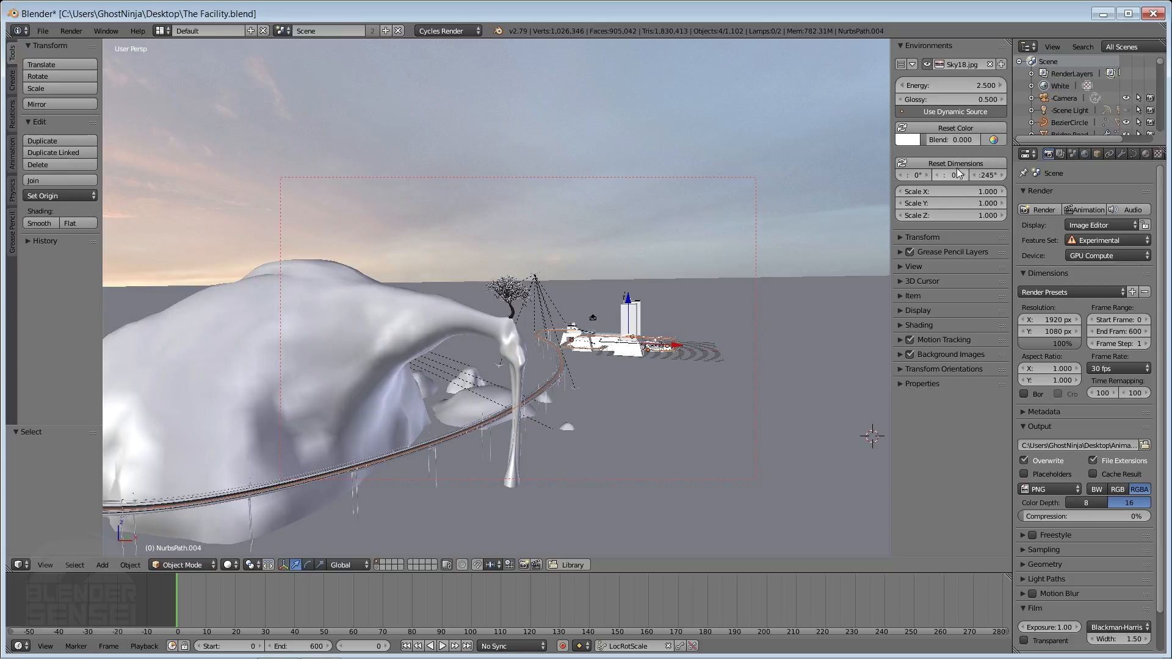
- Tilt the sky image to about 26.5° in X and 3.5° in Y
mouse_move(949, 175)
mouse_down()
mouse_move(973, 175)
mouse_move(953, 175)
mouse_up()
drag(913, 175, 934, 176)
mouse_move(913, 175)
mouse_down()
mouse_move(890, 175)
mouse_move(951, 175)
mouse_move(922, 178)
mouse_up()
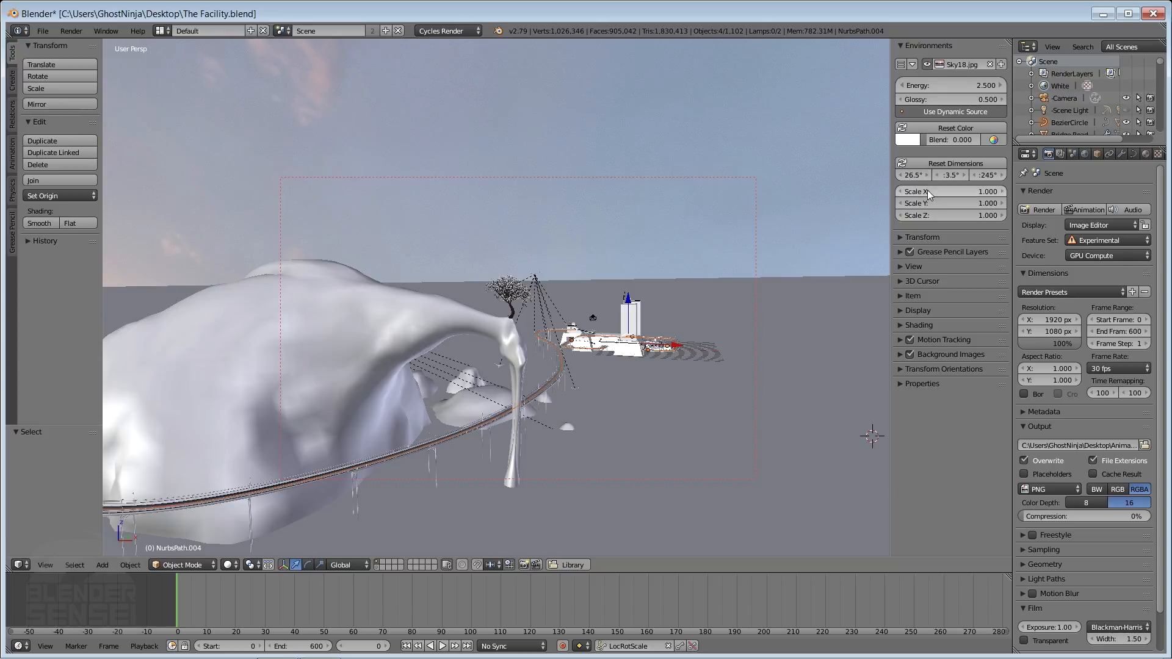
- Reset the environment's dimensions to their defaults and examine the sky from other angles
click(955, 163)
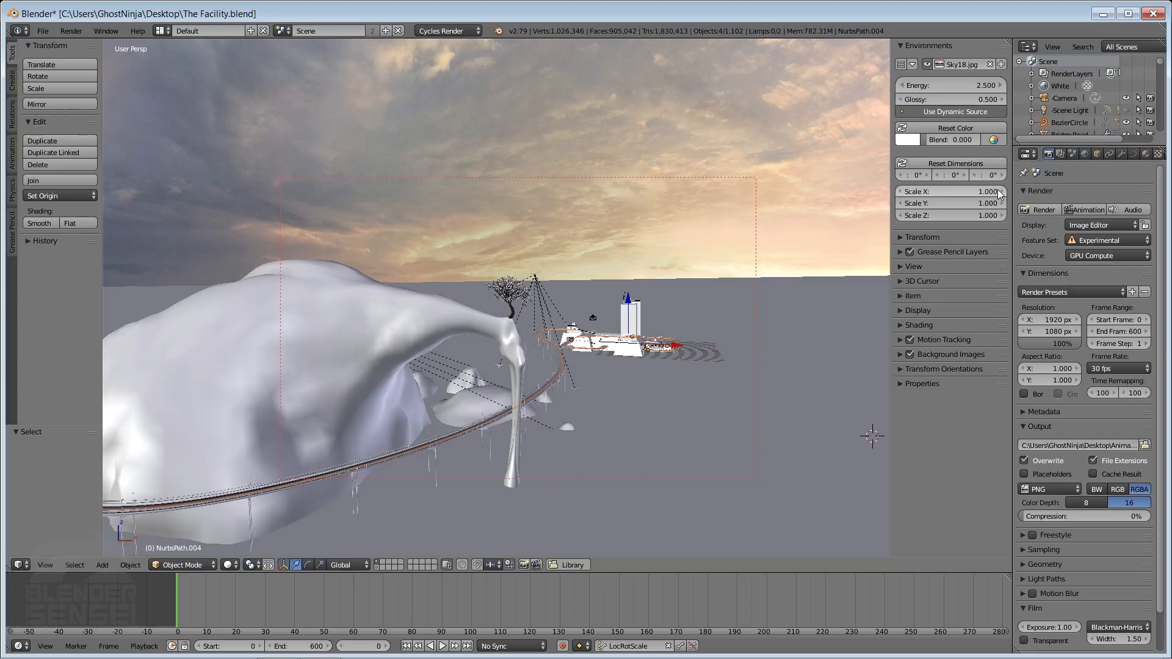
mouse_move(1002, 191)
mouse_down()
mouse_move(1031, 203)
mouse_move(1006, 203)
mouse_up()
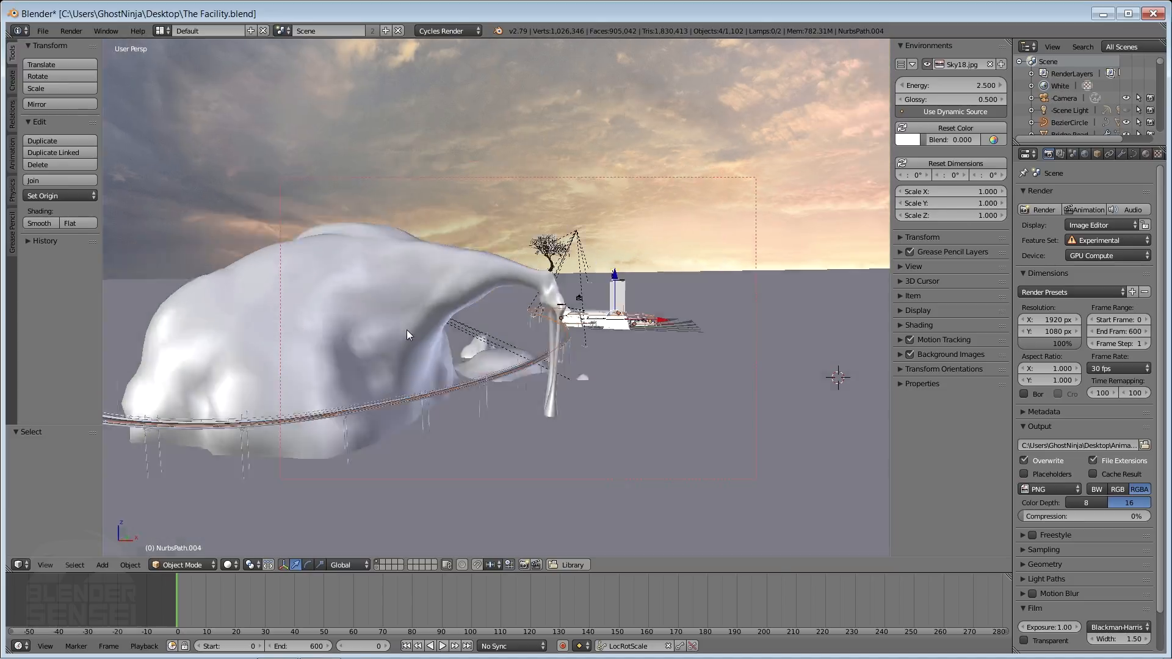
middle_drag(407, 330, 457, 325)
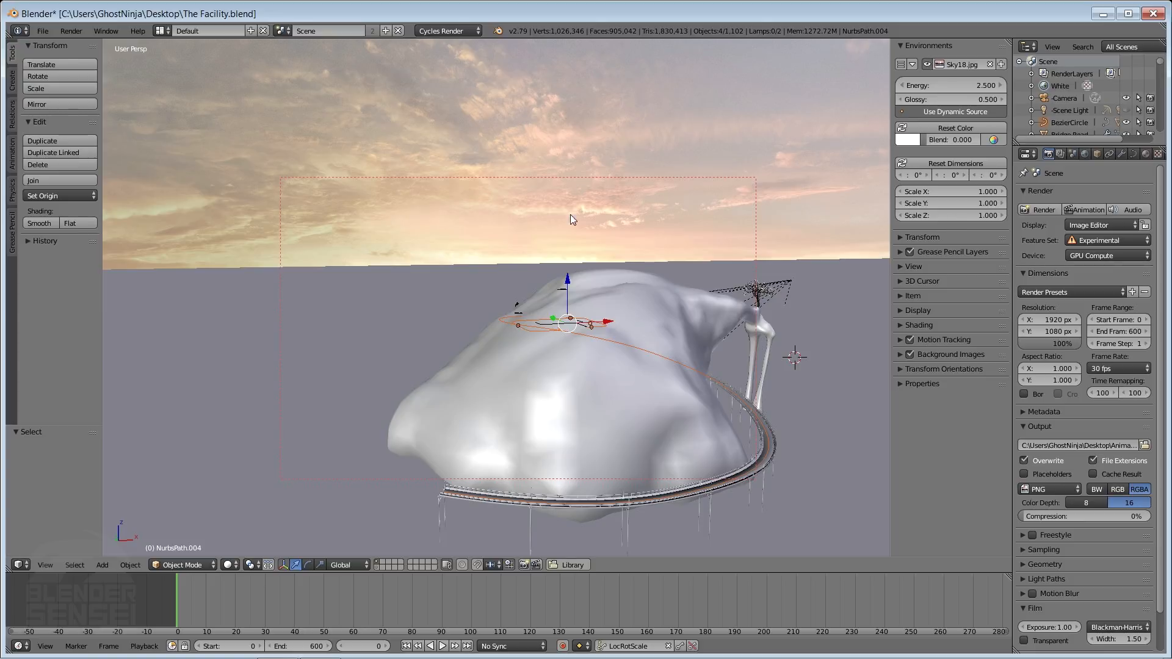
middle_drag(555, 277, 655, 362)
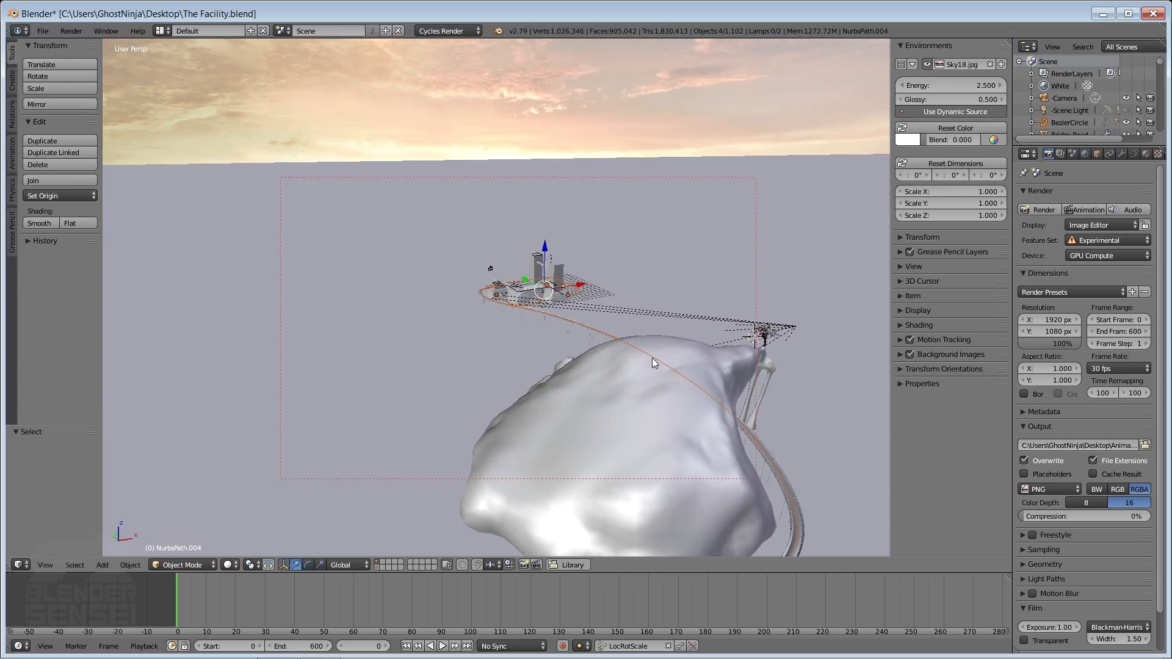
middle_drag(558, 204, 526, 204)
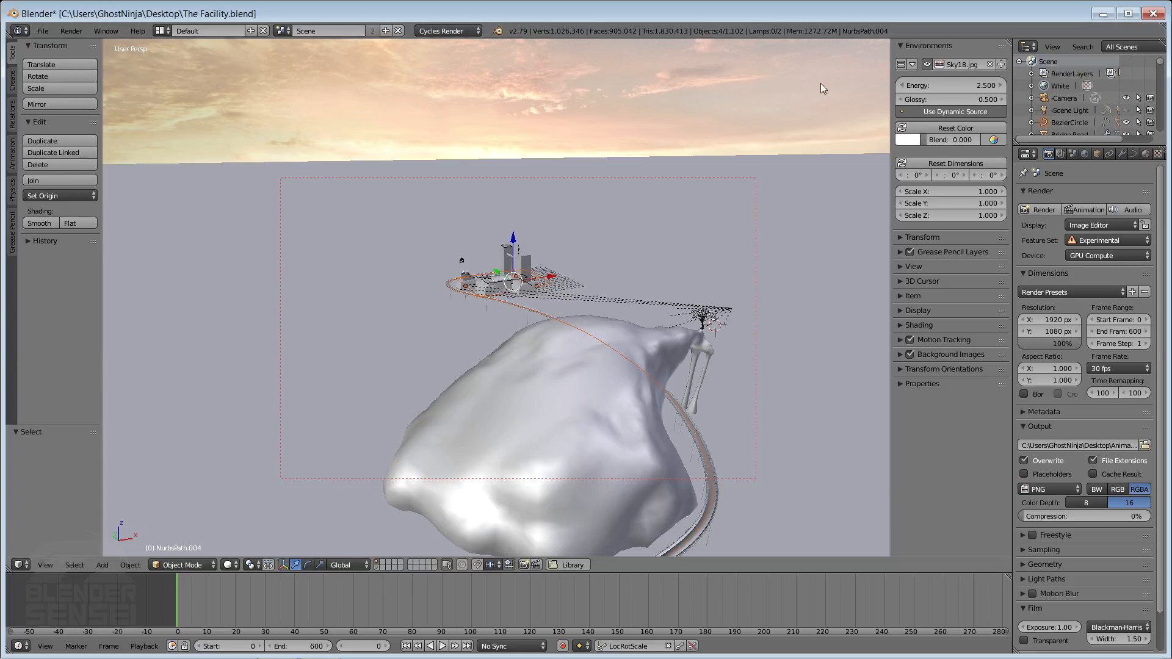
- Turn on the option for blending a second environment image with Sky18.jpg
click(1002, 64)
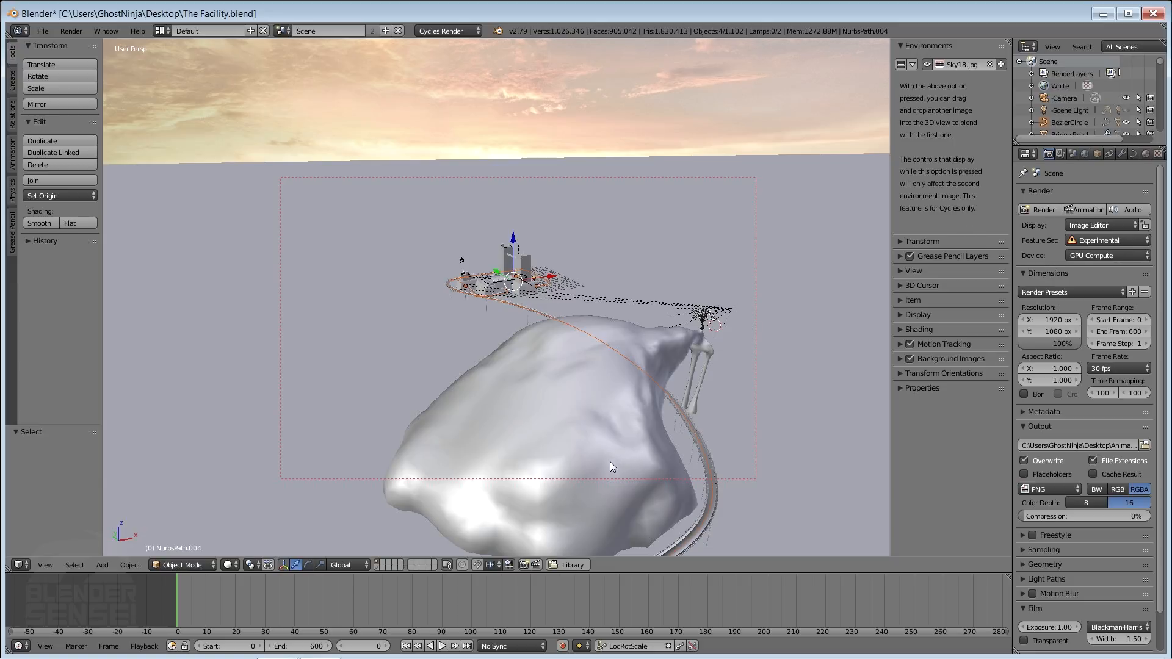
middle_drag(696, 299, 670, 286)
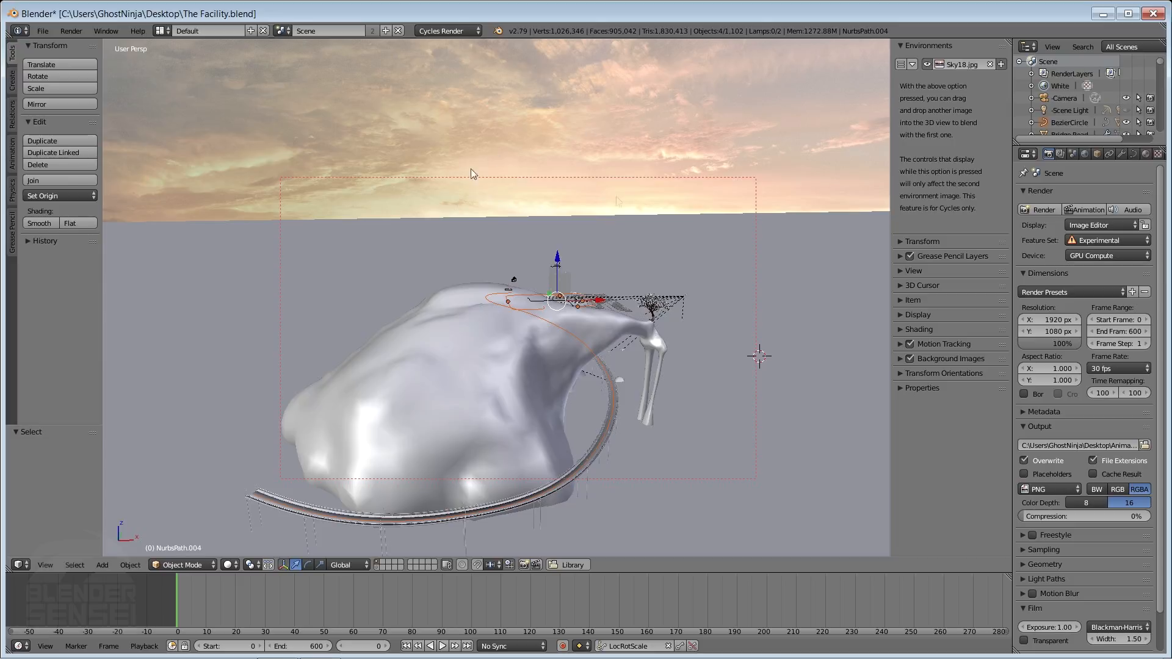
middle_drag(640, 222, 658, 244)
middle_drag(588, 280, 616, 440)
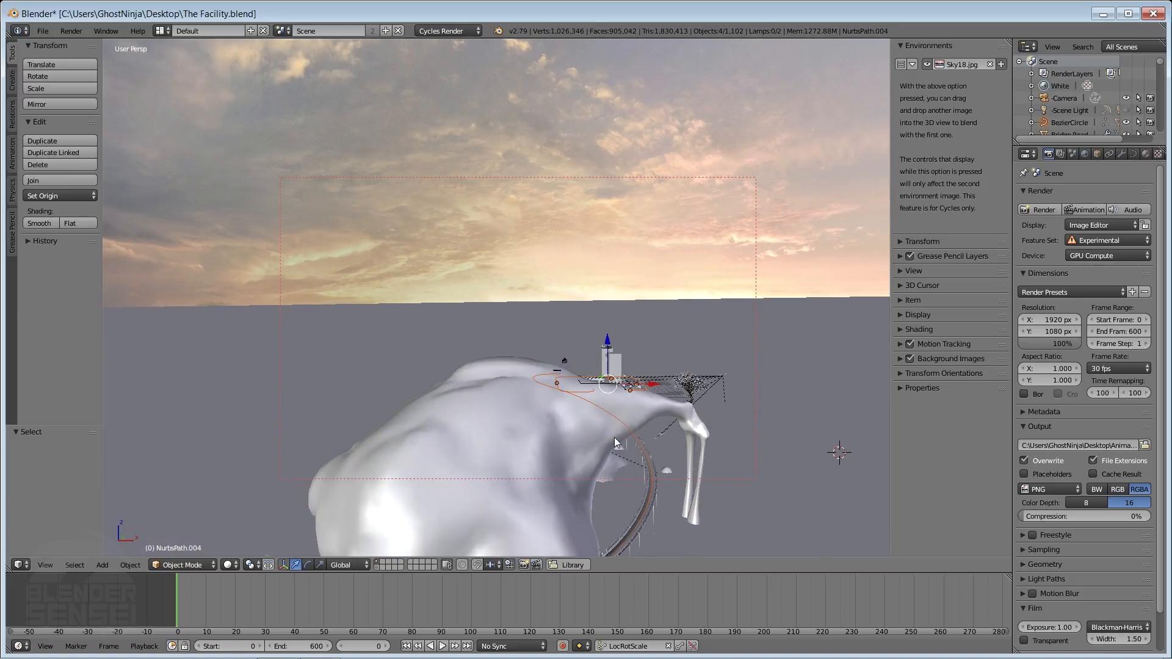
- Show the image library and place Sky35.jpg in the 3D view as the second environment
click(575, 564)
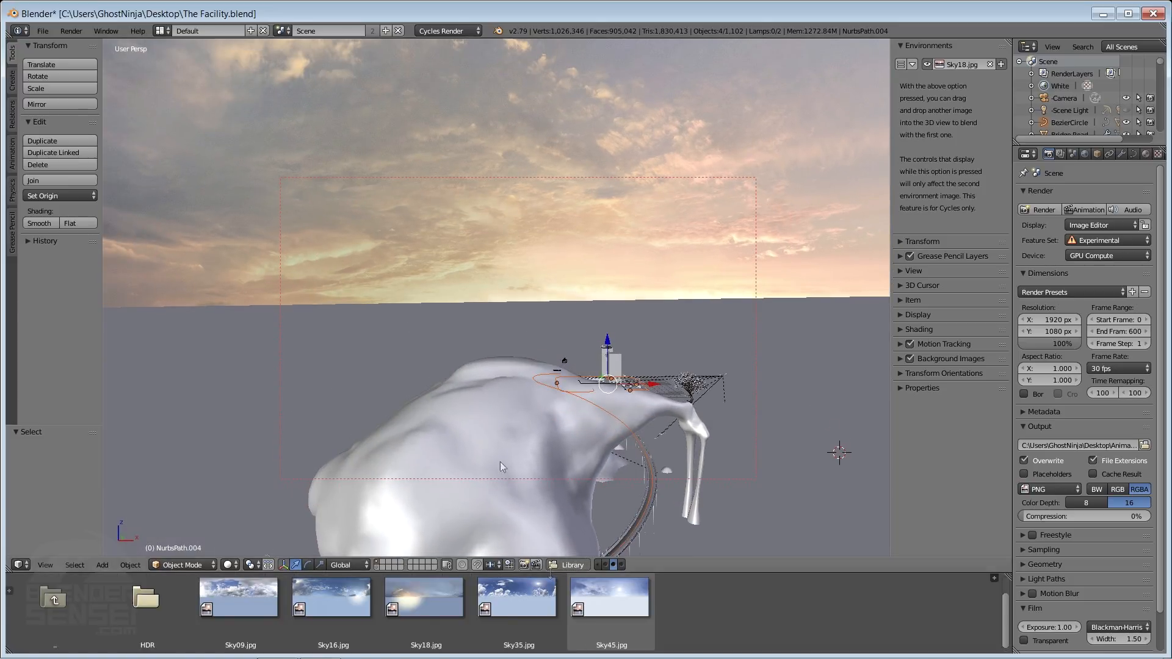
middle_drag(490, 476, 506, 437)
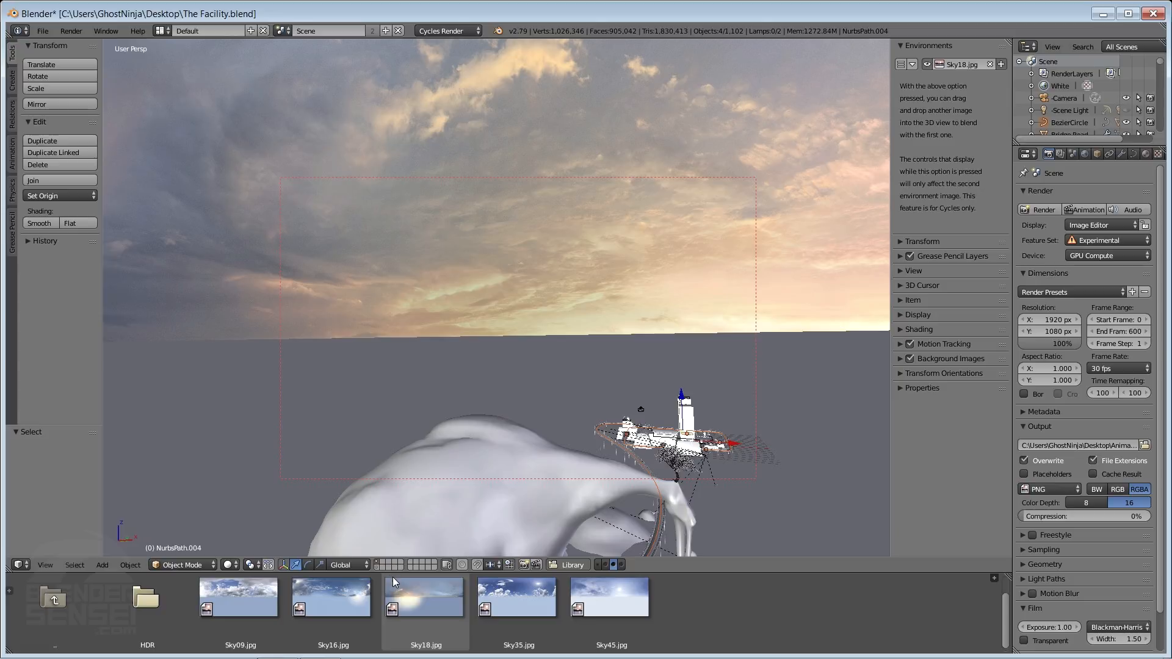
middle_drag(484, 457, 482, 447)
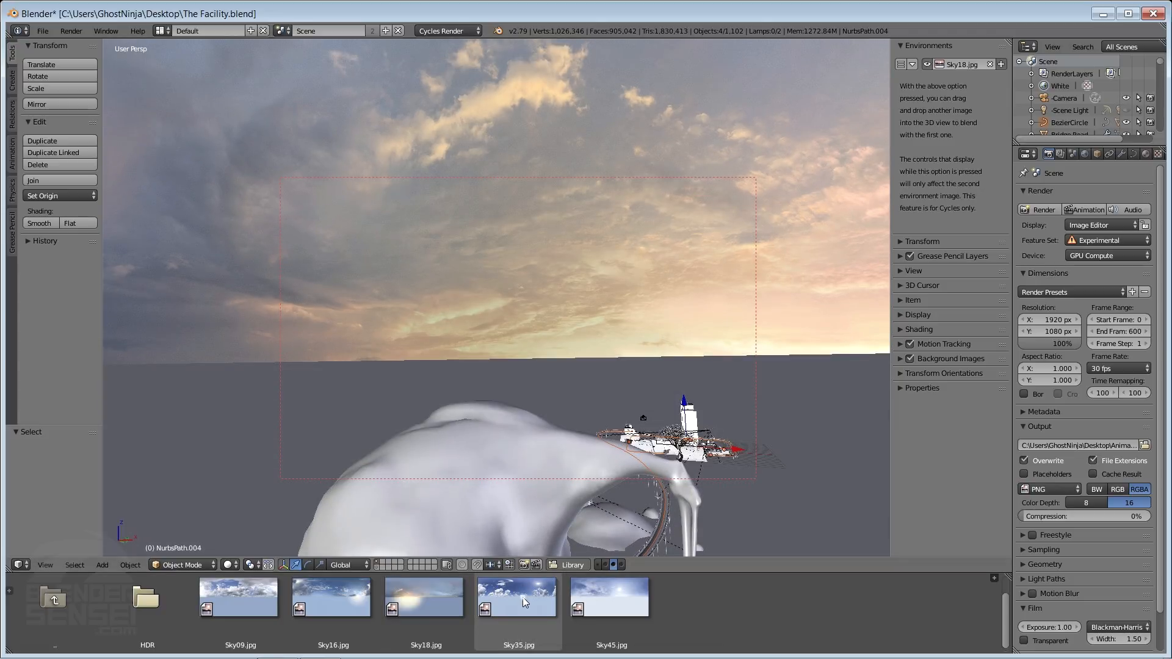
drag(525, 595, 526, 290)
middle_drag(520, 310, 540, 351)
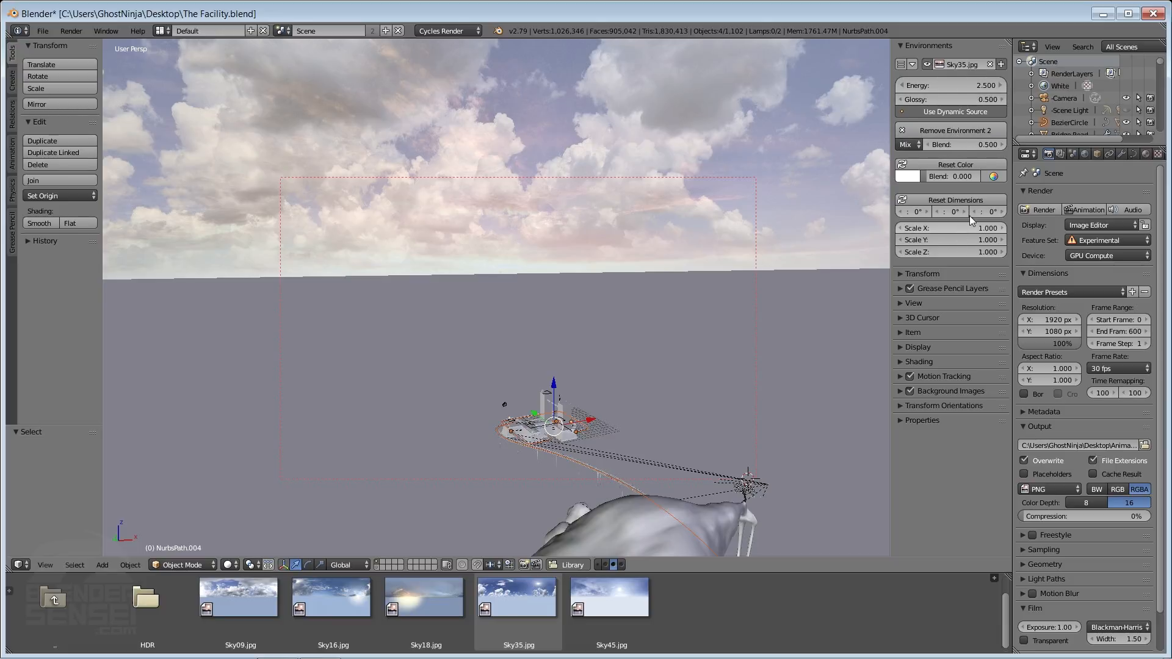
- Look over the blended sky and lower the second environment's blend to 0.300
middle_drag(702, 292, 679, 273)
middle_drag(586, 202, 591, 219)
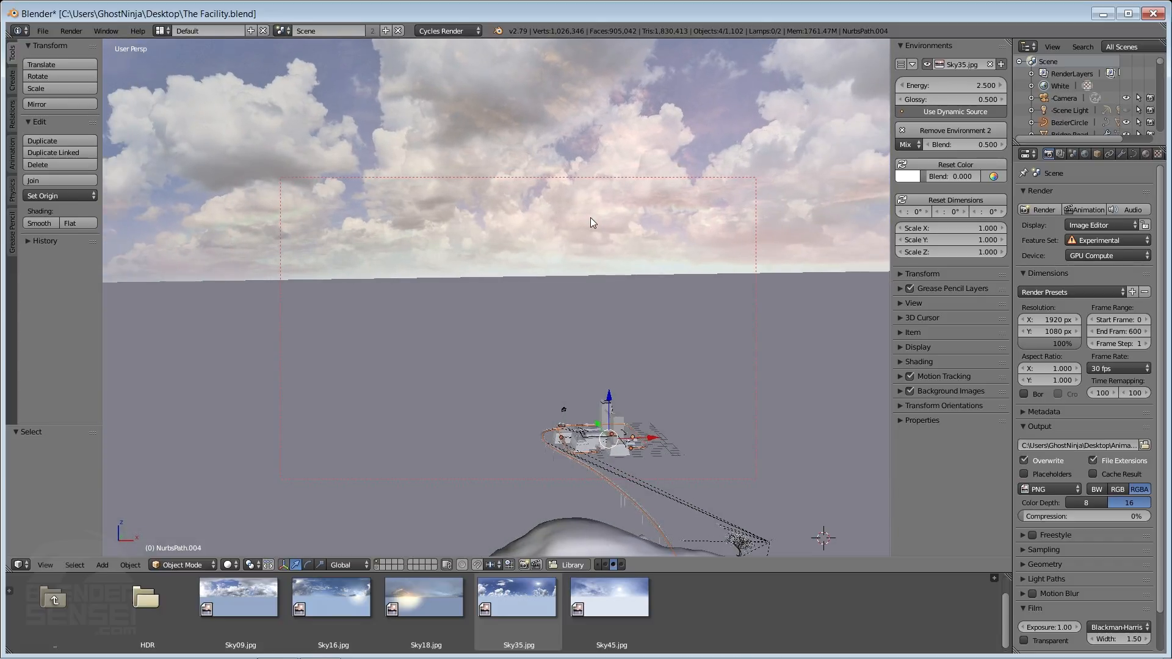
click(1004, 65)
mouse_move(538, 272)
middle_down()
mouse_move(547, 278)
mouse_move(495, 273)
mouse_move(548, 266)
middle_up()
middle_drag(666, 248, 696, 254)
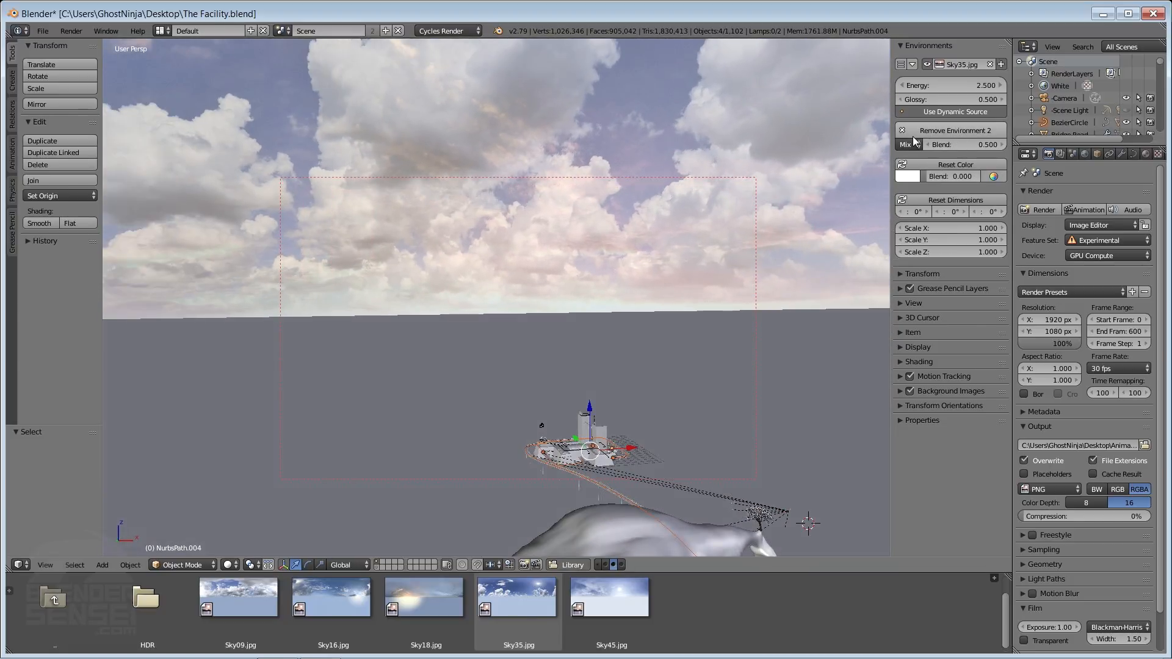
mouse_move(665, 314)
middle_down()
mouse_move(687, 318)
mouse_move(672, 318)
middle_up()
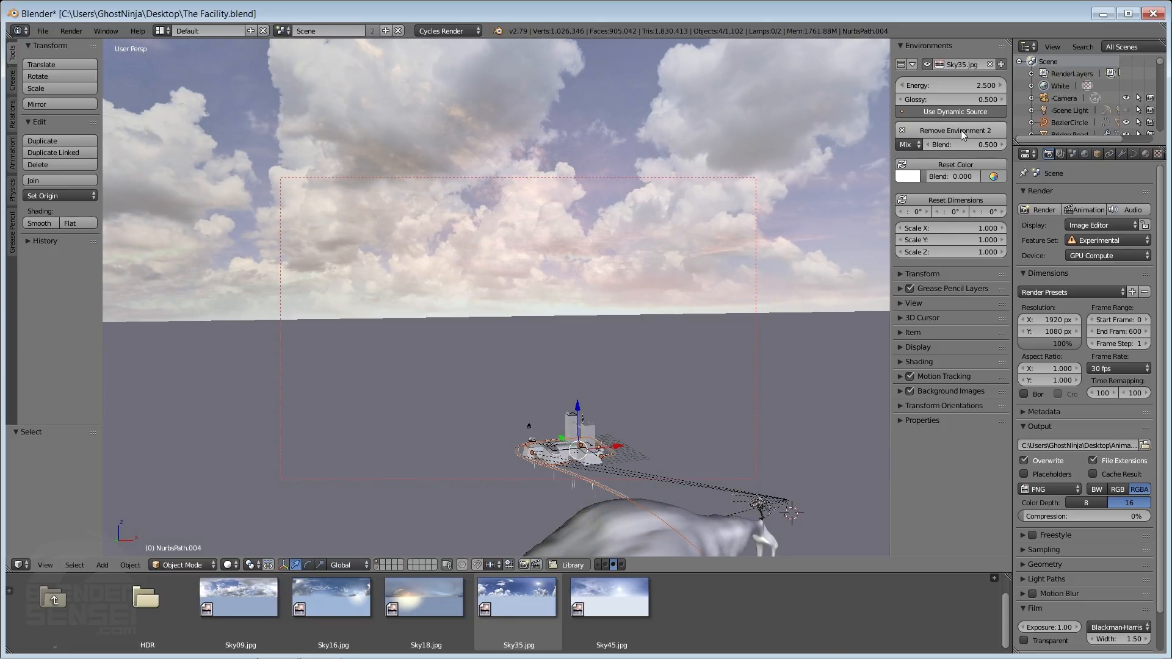
click(931, 142)
click(931, 142)
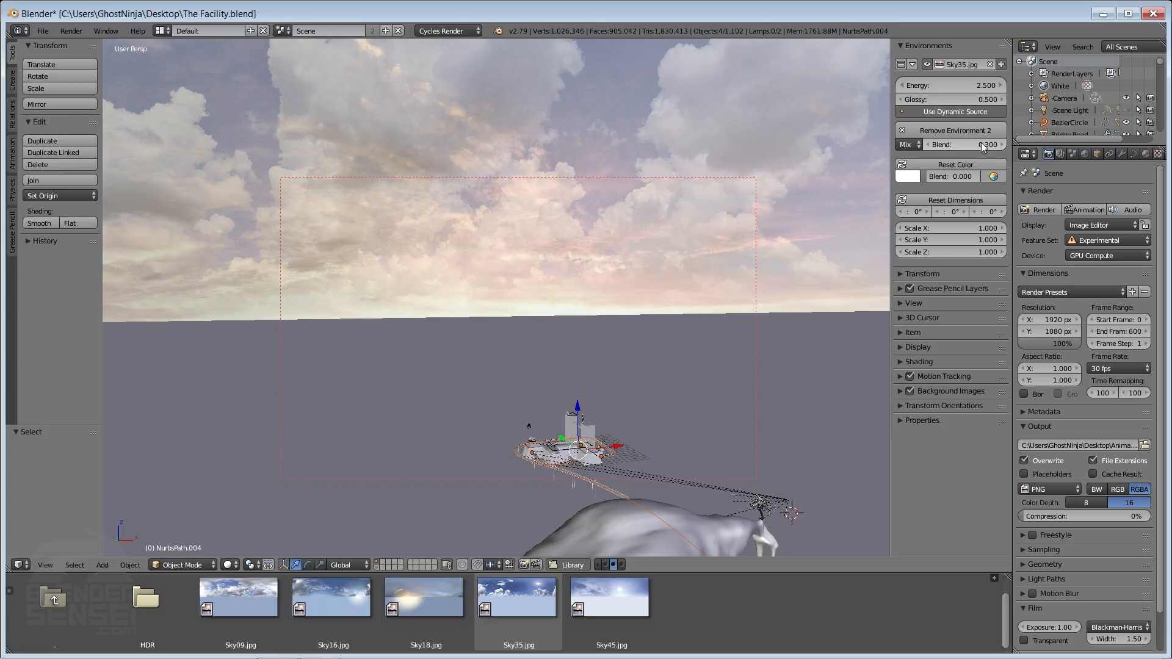
- Raise the second environment's blend to 1.000
click(998, 145)
click(999, 145)
click(998, 145)
click(999, 144)
click(999, 144)
click(998, 145)
click(998, 145)
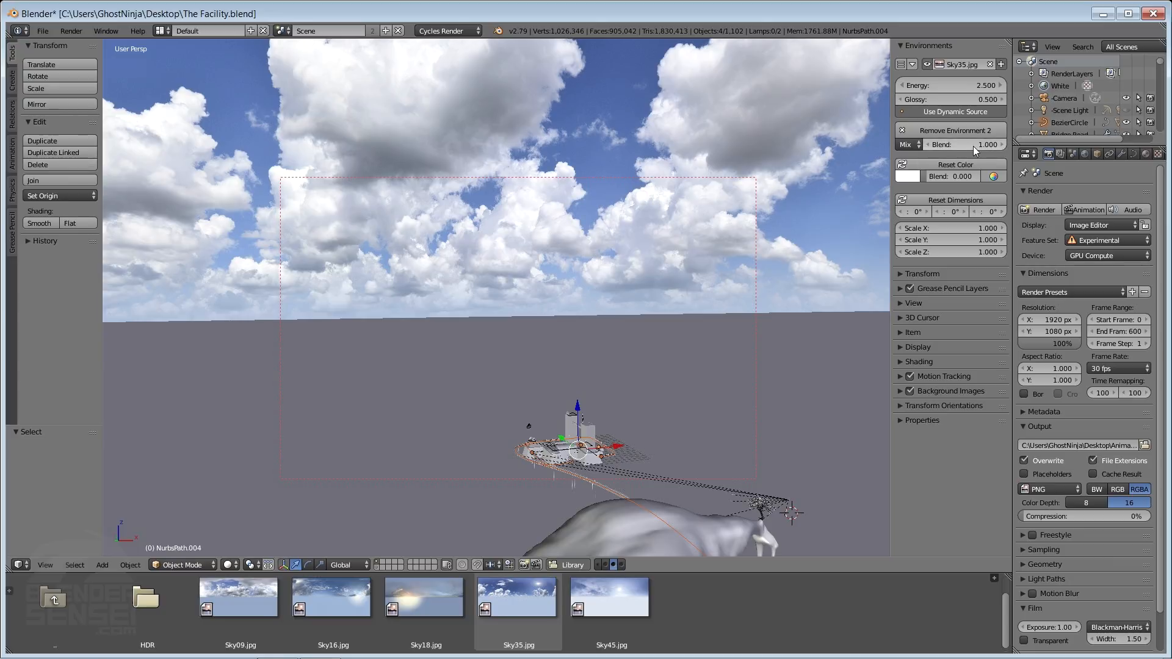
- Lower the second environment's blend to 0.100
click(928, 145)
click(928, 145)
click(927, 145)
click(928, 144)
click(928, 144)
click(928, 145)
click(929, 145)
click(929, 145)
click(929, 145)
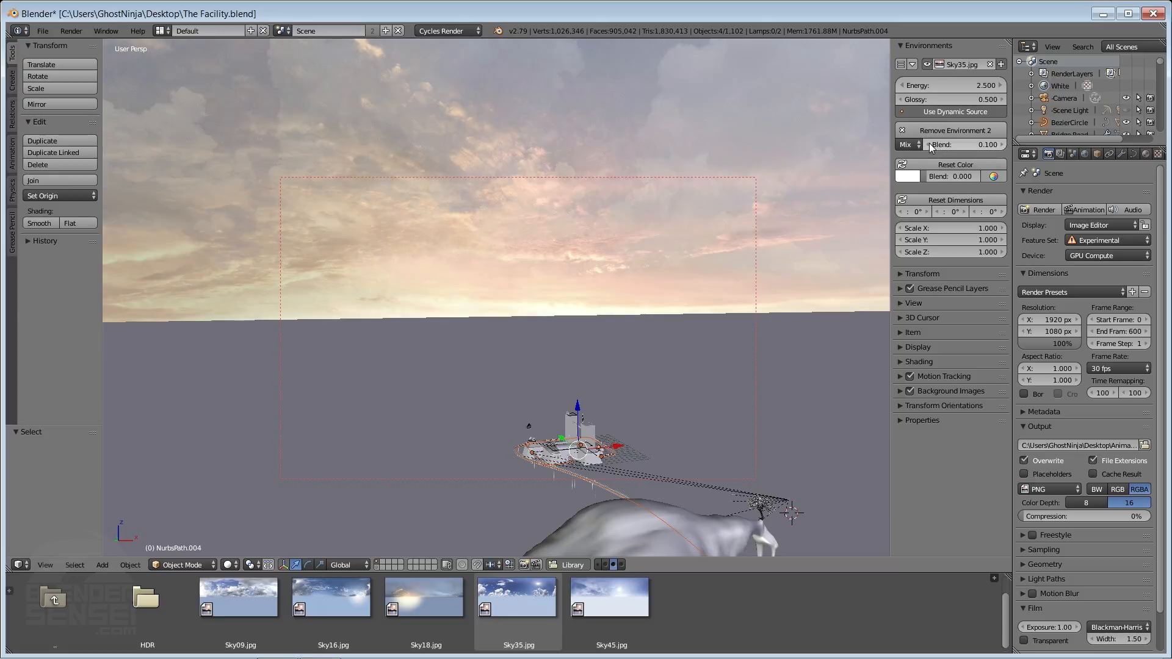
- Raise the second environment's blend to 0.600
click(998, 145)
click(999, 145)
click(999, 145)
click(999, 145)
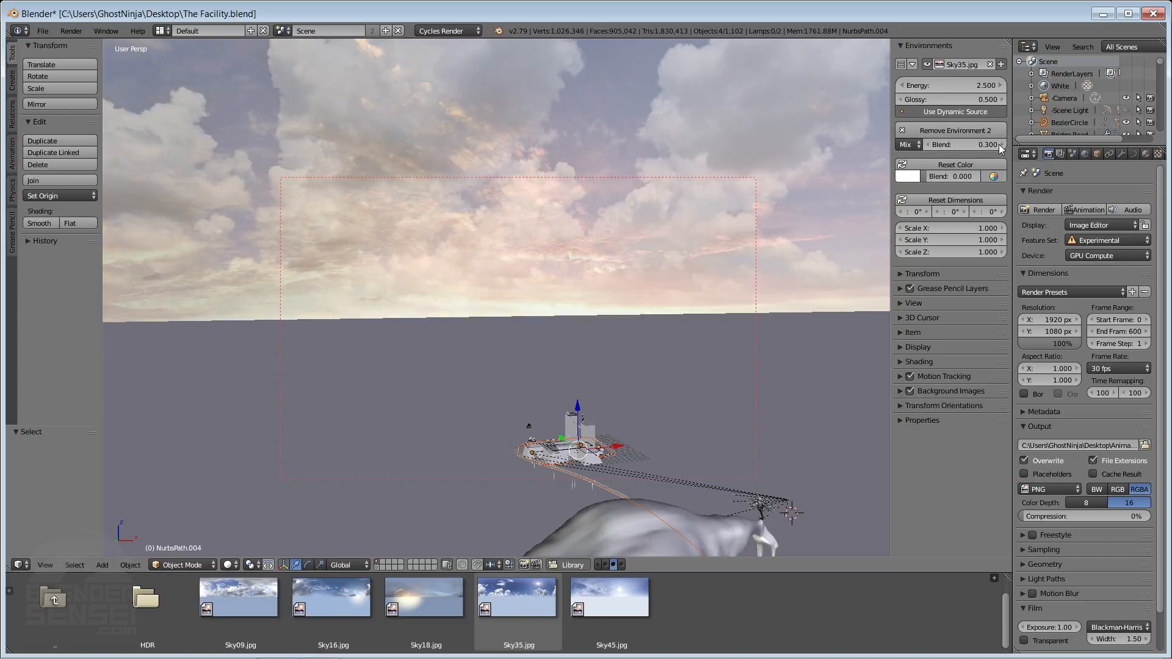
click(999, 145)
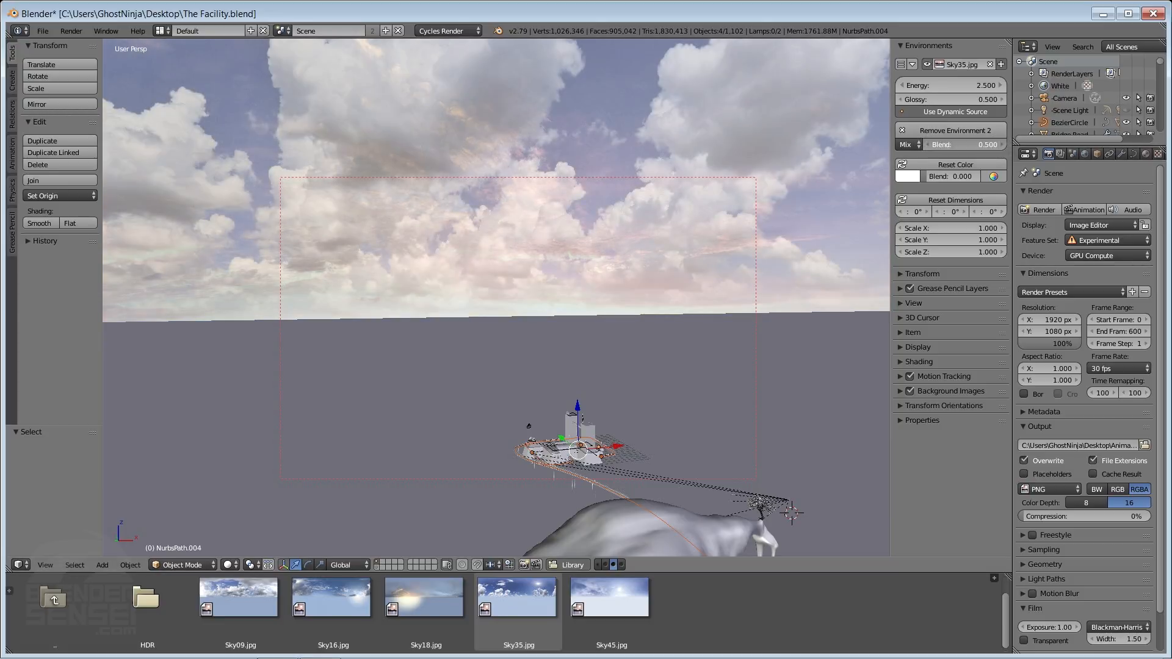
- Set the second environment's blend mode to Overlay and rotate its image to about -6.1° in Z
click(917, 144)
click(918, 282)
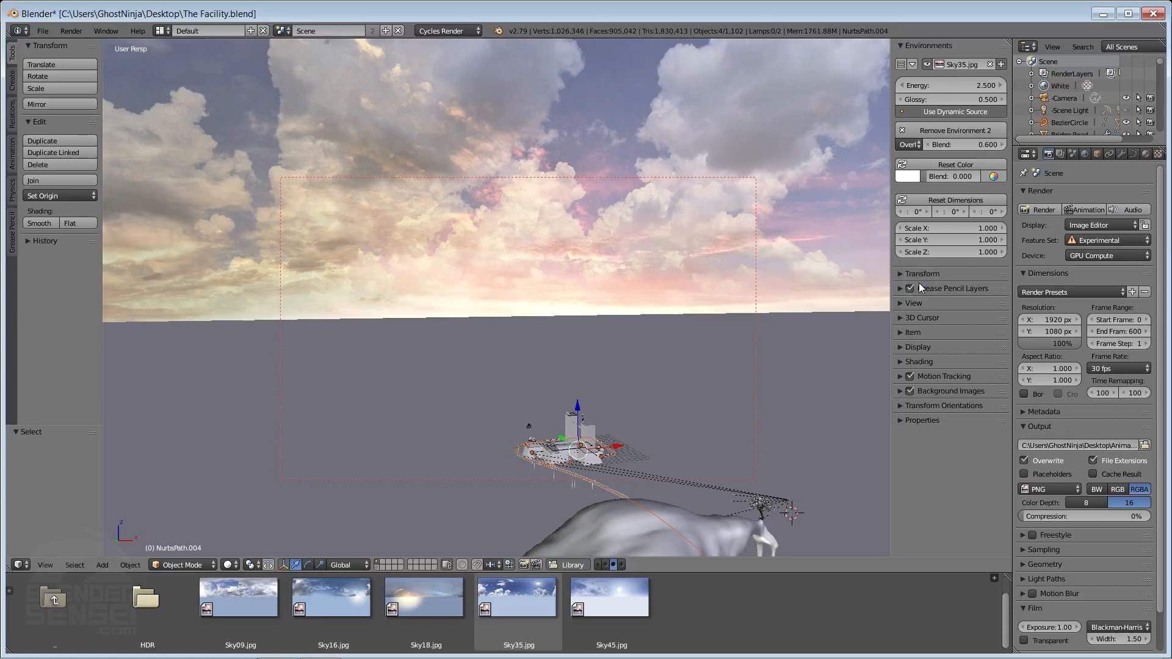
mouse_move(617, 202)
middle_down()
mouse_move(579, 204)
mouse_move(637, 189)
mouse_move(635, 199)
mouse_move(595, 200)
middle_up()
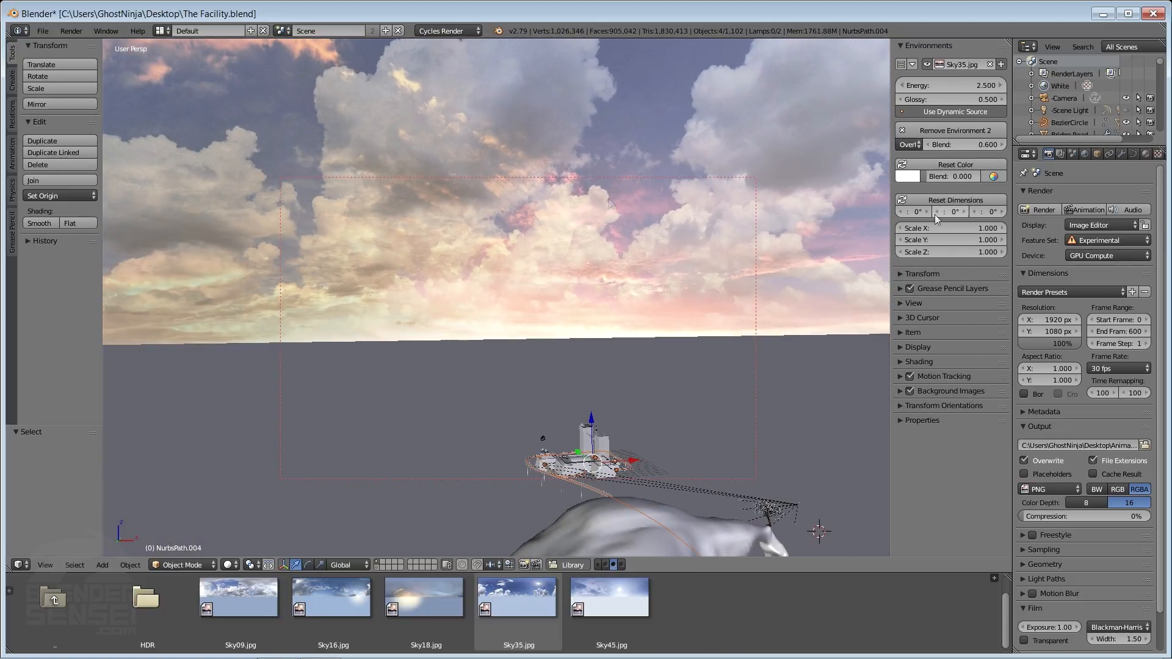
mouse_move(985, 213)
mouse_down()
mouse_move(1038, 214)
mouse_move(854, 214)
mouse_move(976, 214)
mouse_up()
- Tint the second environment magenta with a color blend of about 0.753
click(908, 176)
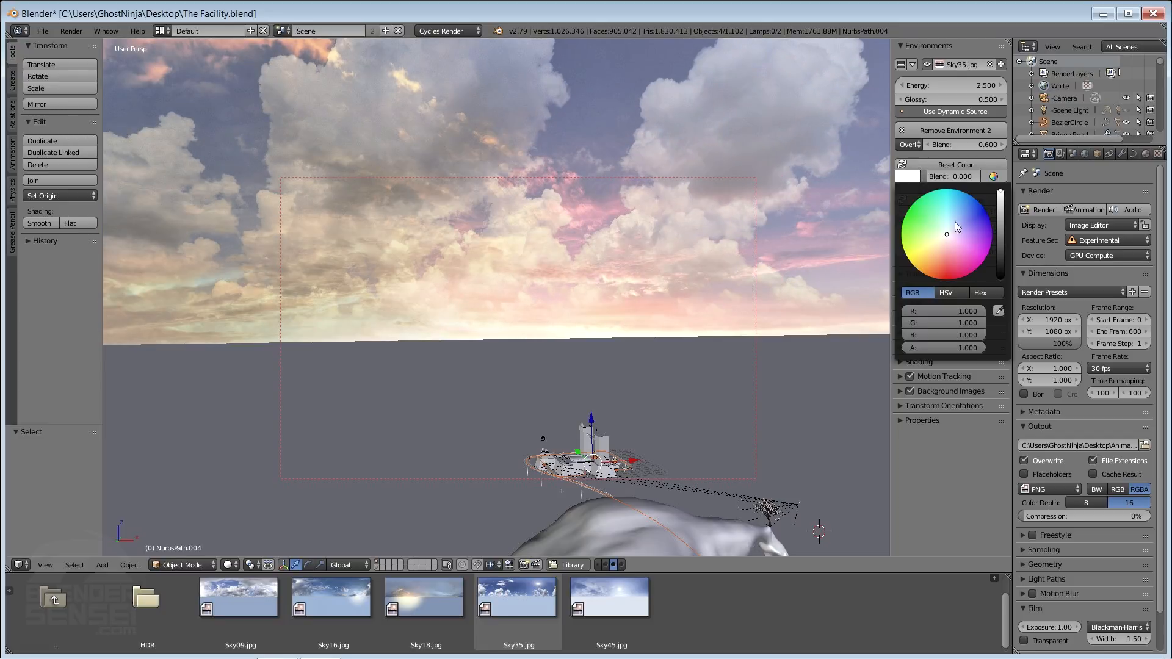
click(974, 261)
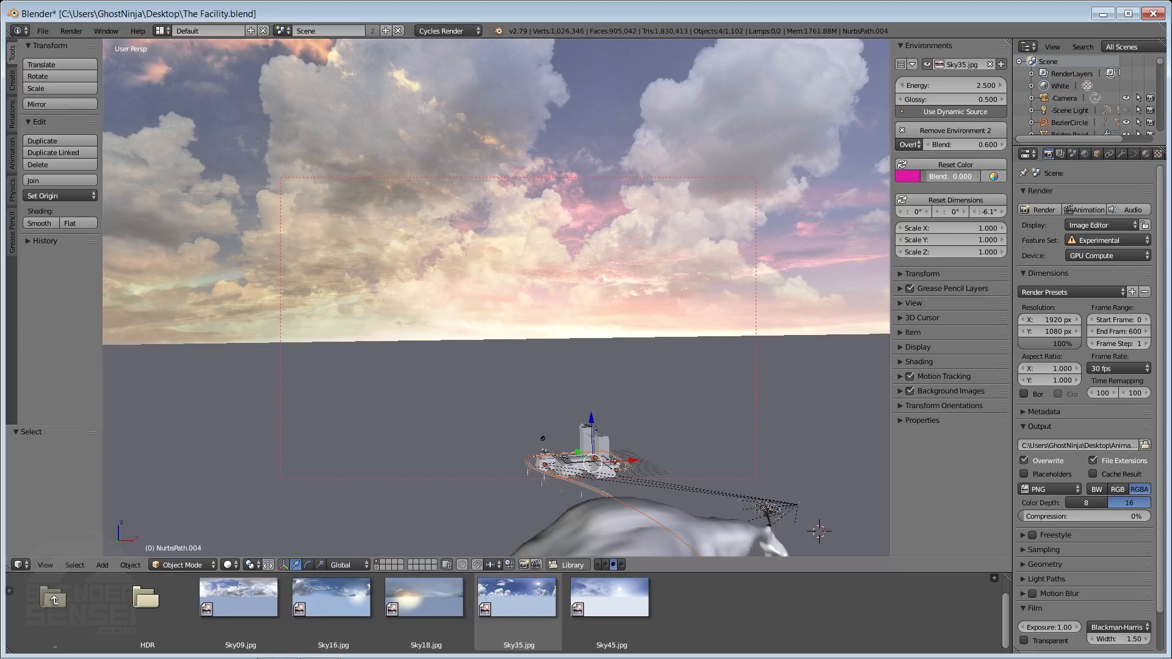
drag(930, 176, 977, 177)
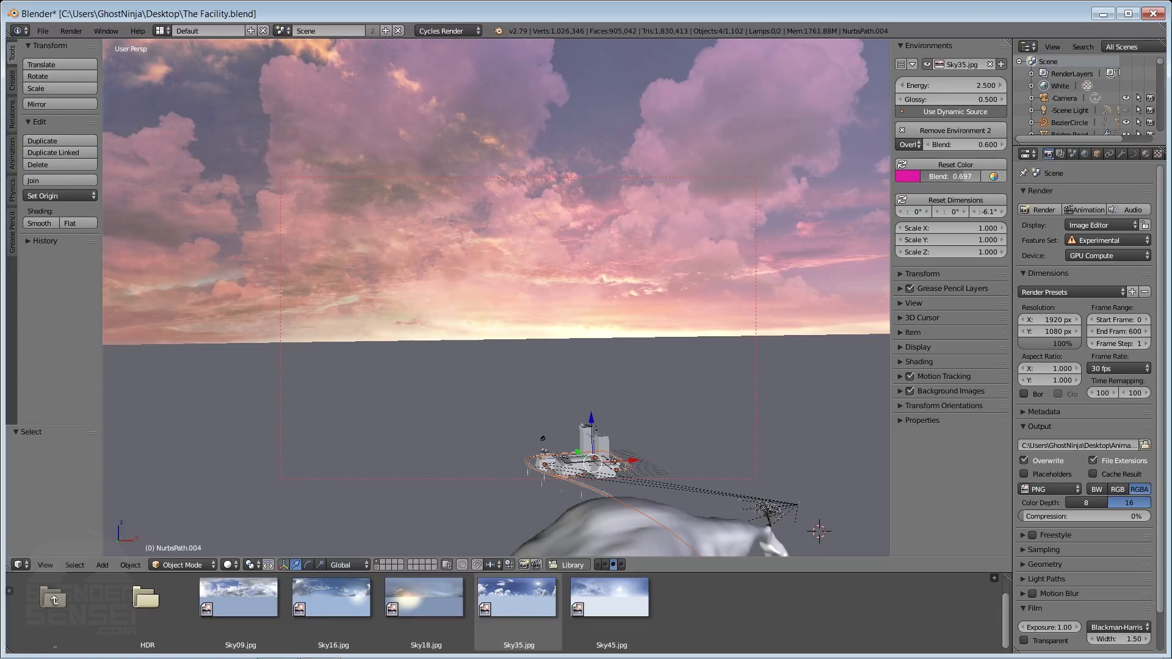
drag(971, 177, 976, 177)
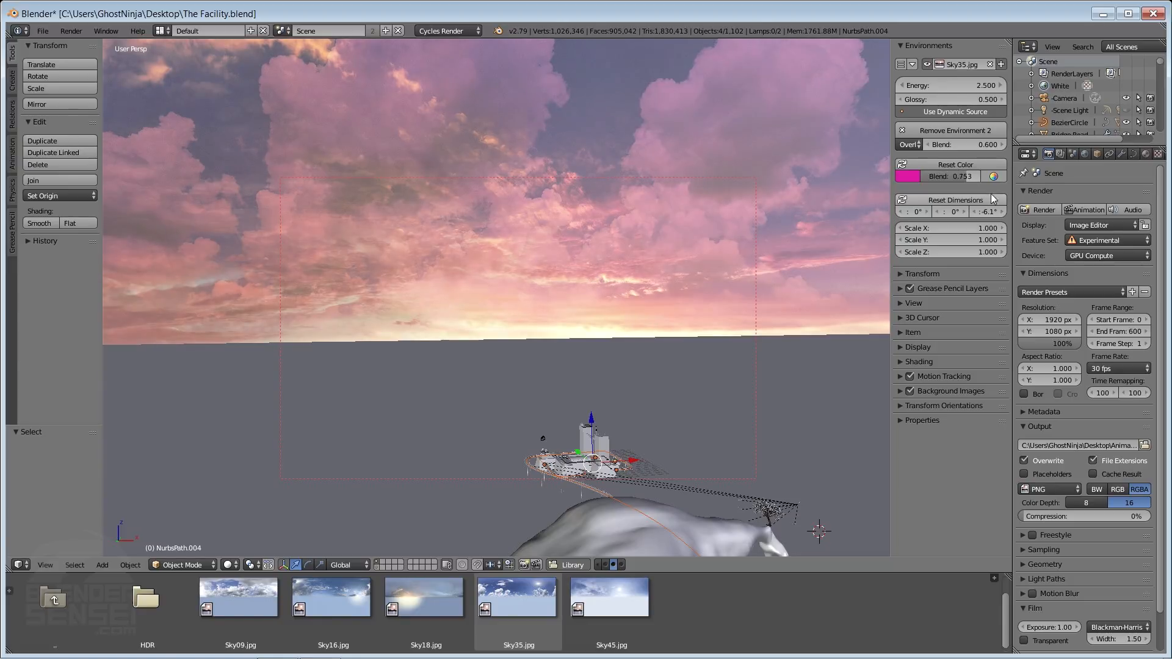
- Show the extra color controls and bend the color curve, with one point at about X 0.575, Y 0.475
click(989, 177)
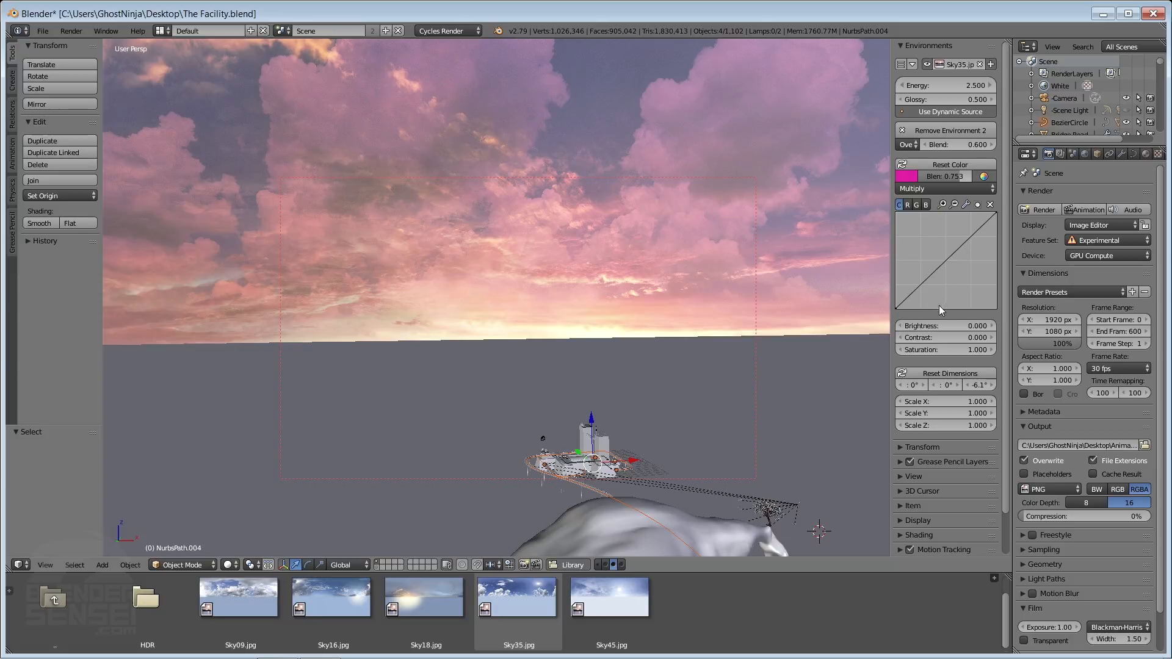
drag(958, 248, 935, 289)
drag(970, 245, 953, 262)
- Preview the scene in rendered shading from several angles, then return to the unrendered view
middle_drag(630, 387, 597, 297)
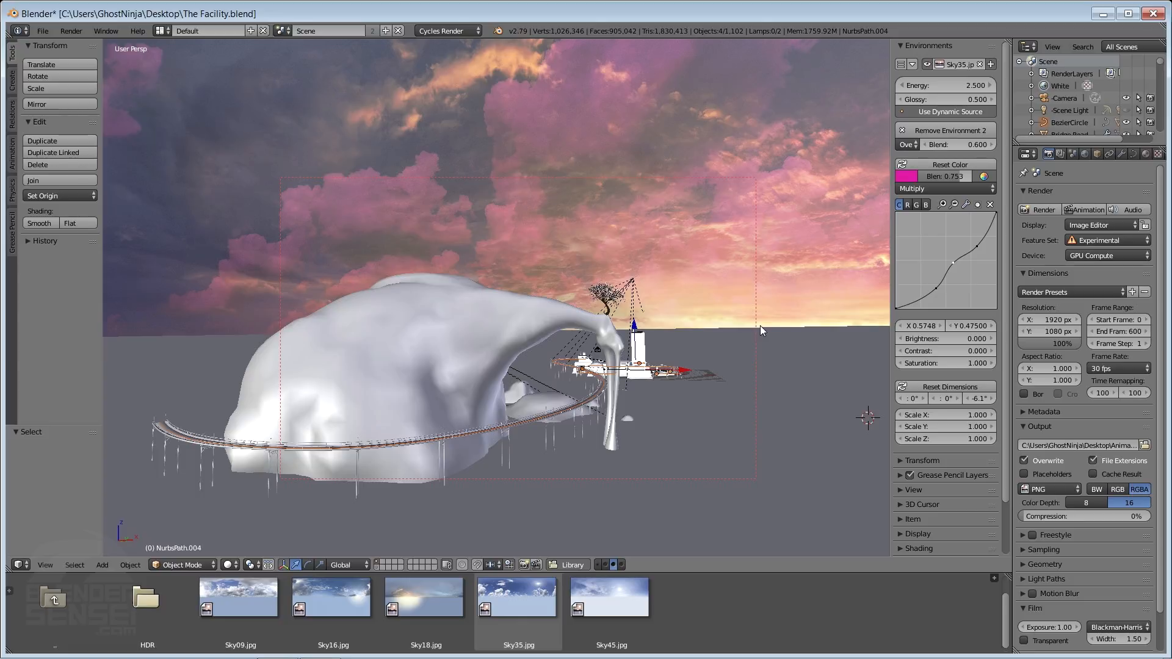
key(shift+z)
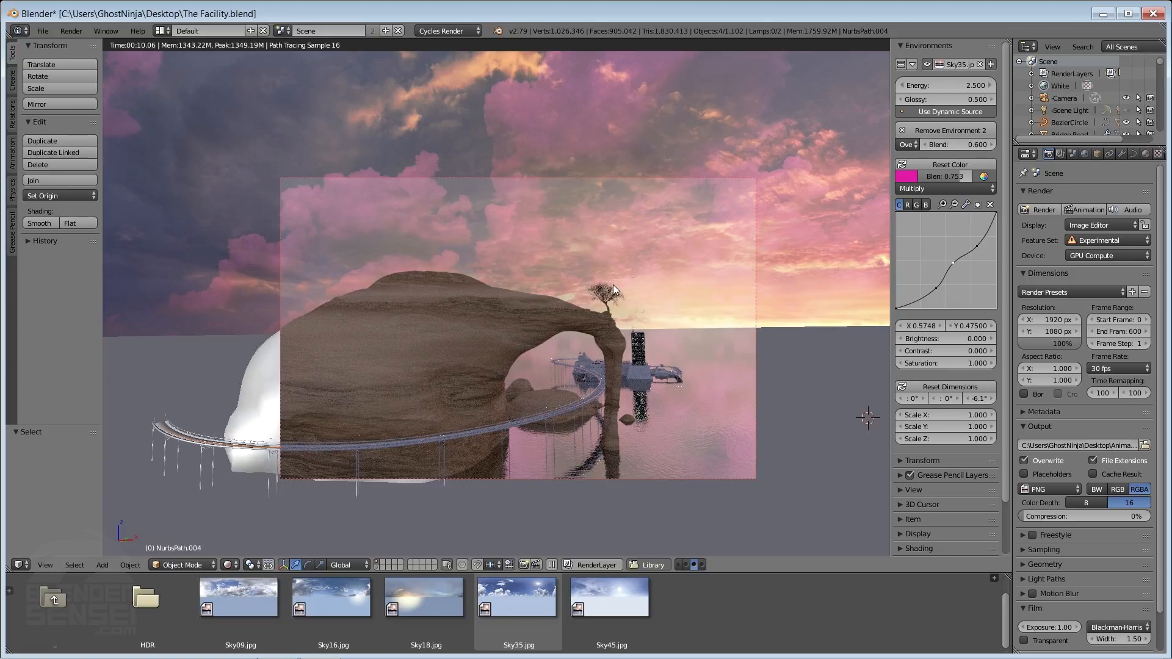
middle_drag(555, 286, 617, 284)
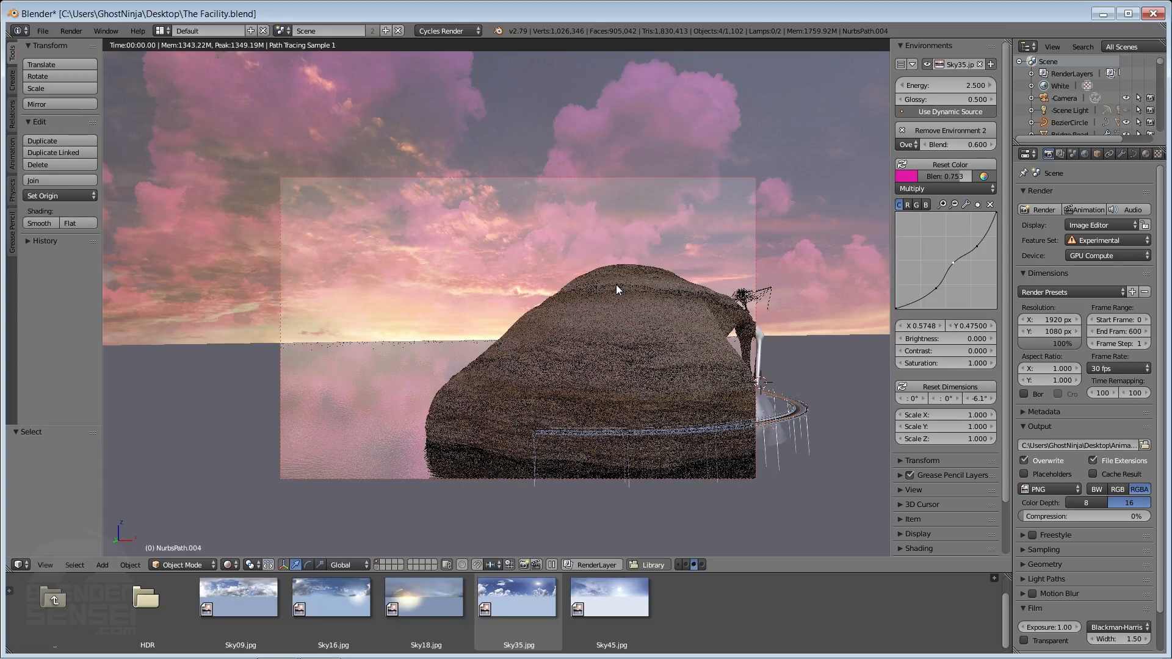
middle_drag(602, 296, 565, 301)
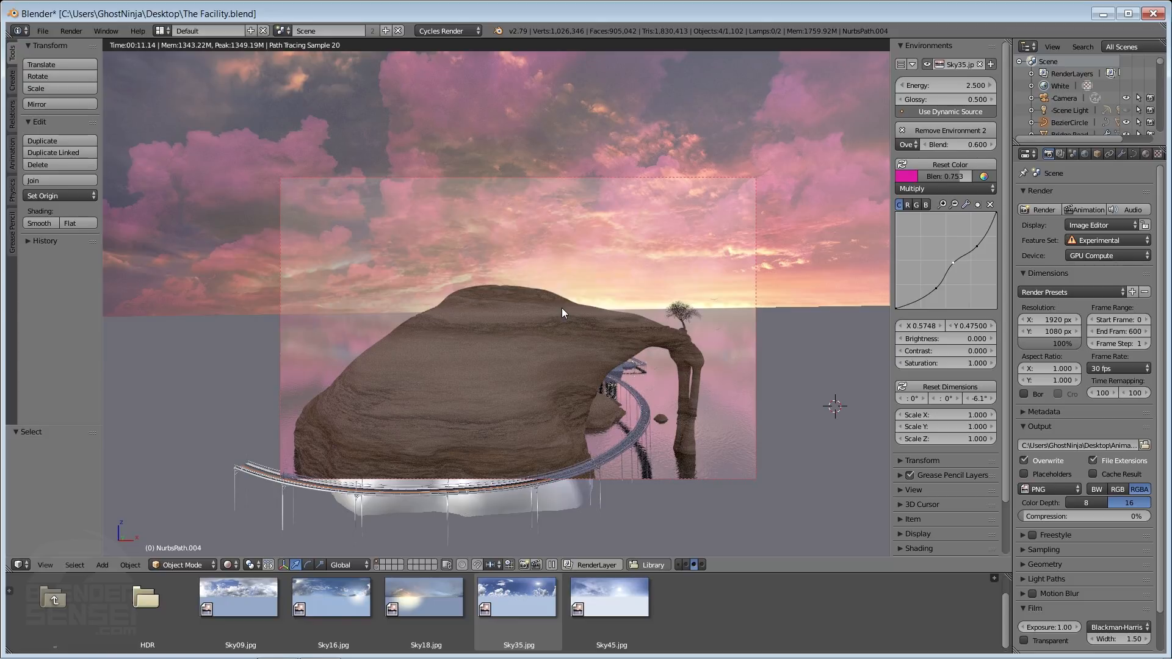
key(shift+z)
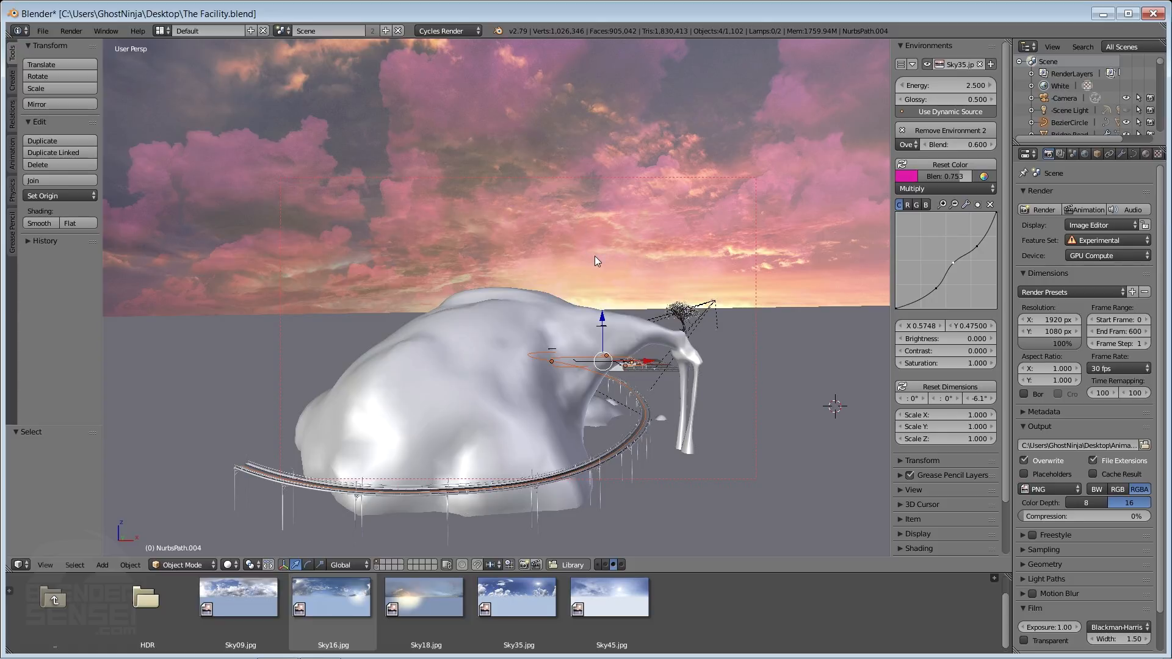
- Remove the second environment from the scene, leaving Sky18.jpg as the only sky image
click(964, 129)
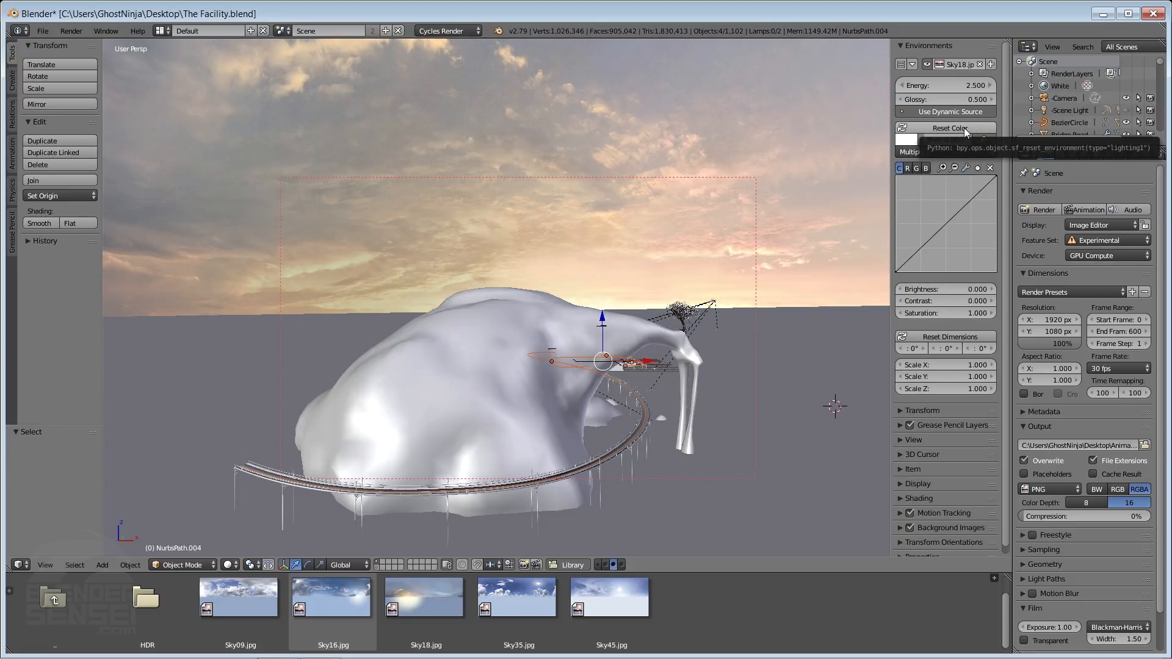
mouse_move(636, 320)
middle_down()
mouse_move(577, 324)
mouse_move(630, 328)
middle_up()
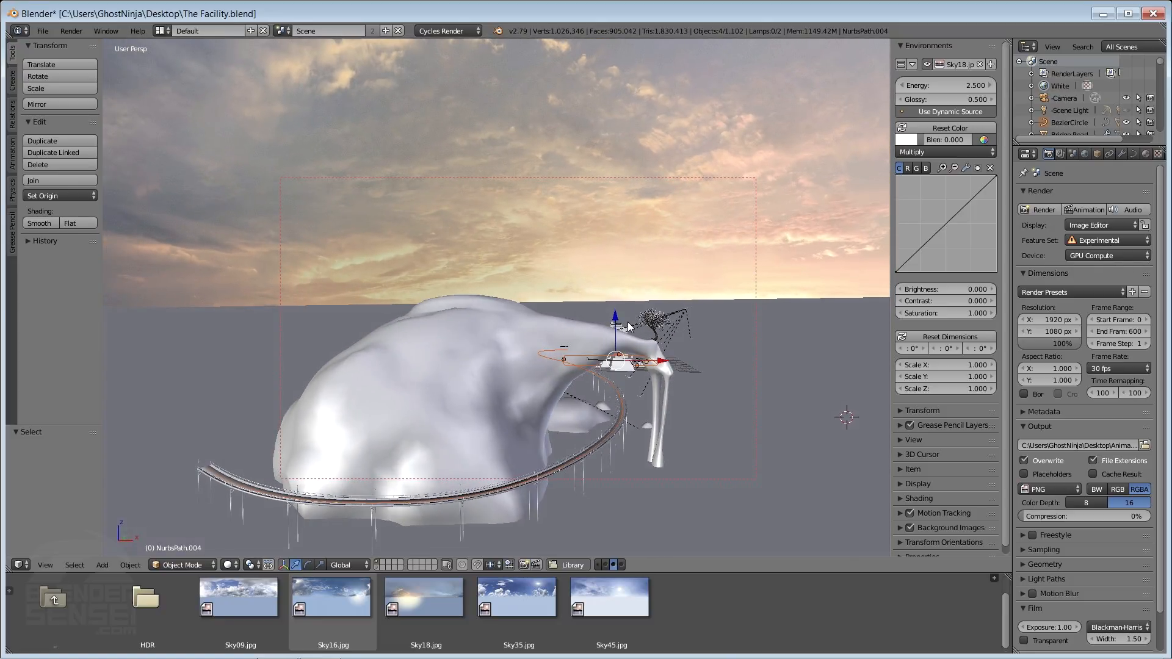
- Browse out of the Skies folder and open the Space folder inside Environments in the image library
click(54, 605)
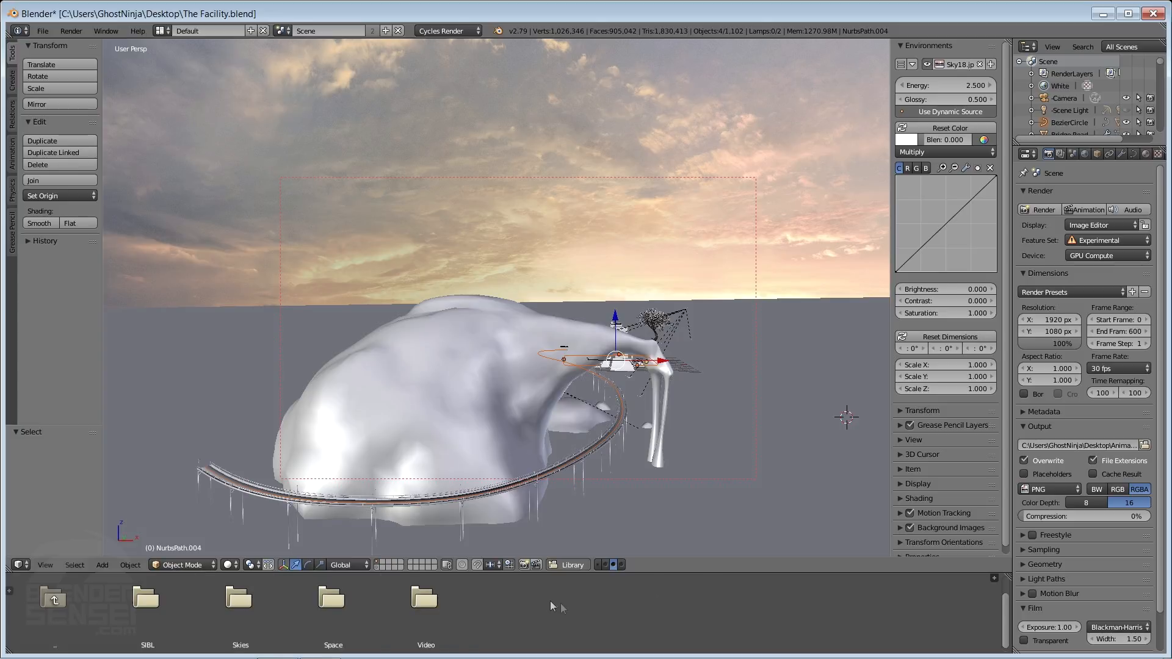
click(74, 621)
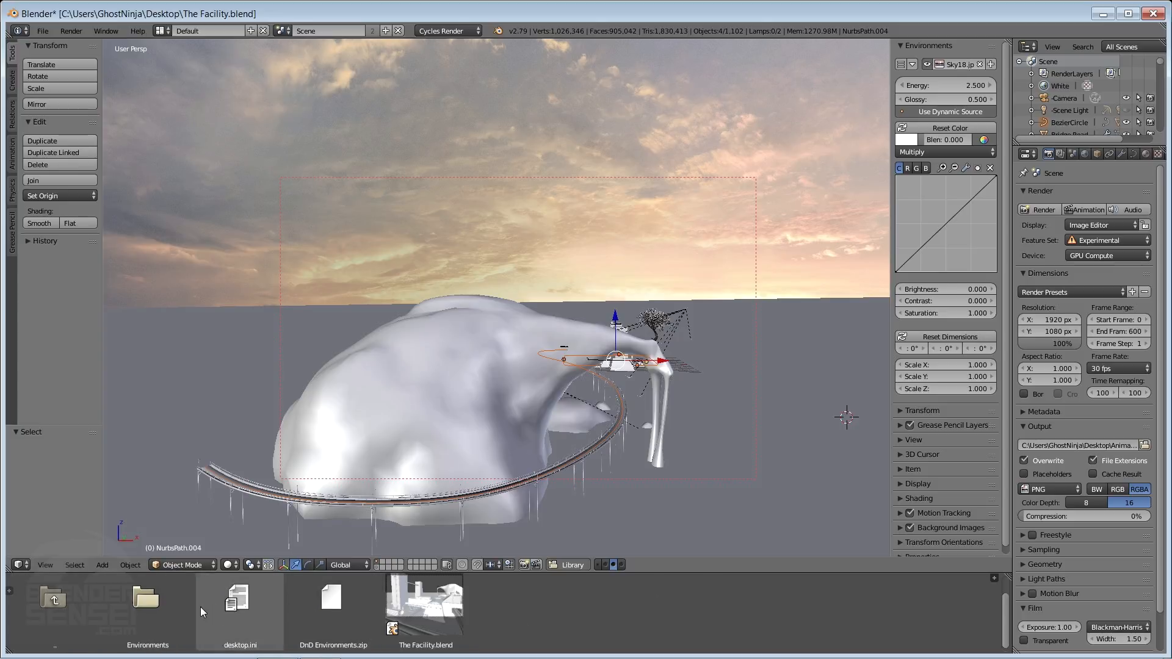
click(157, 607)
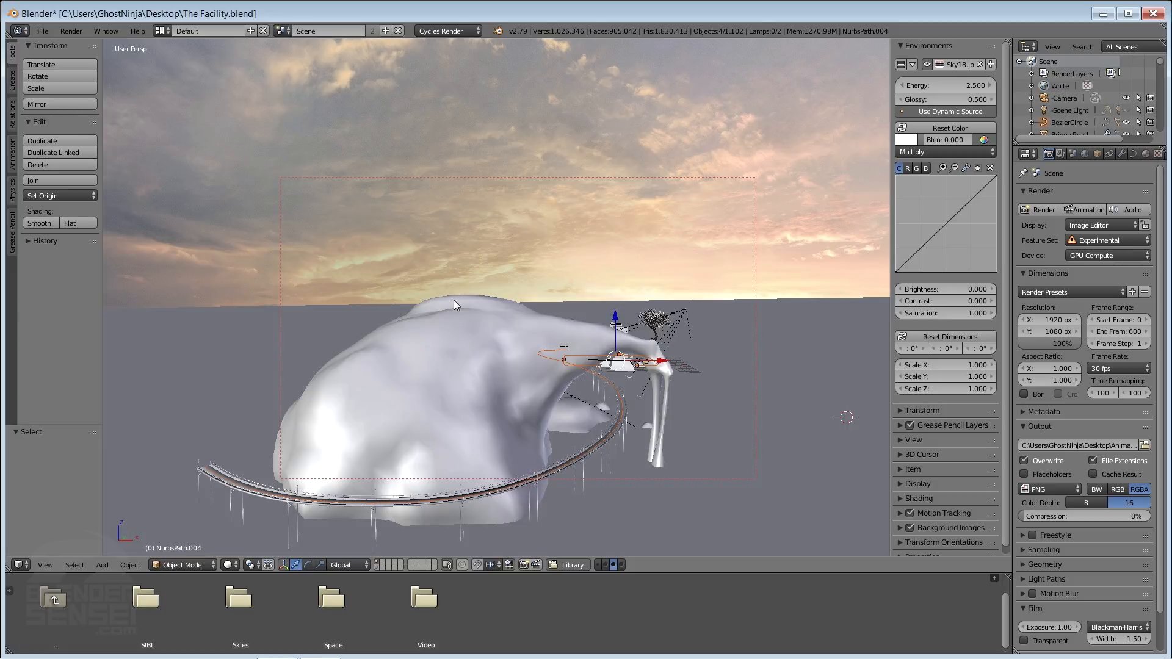
middle_drag(581, 278, 534, 371)
click(341, 604)
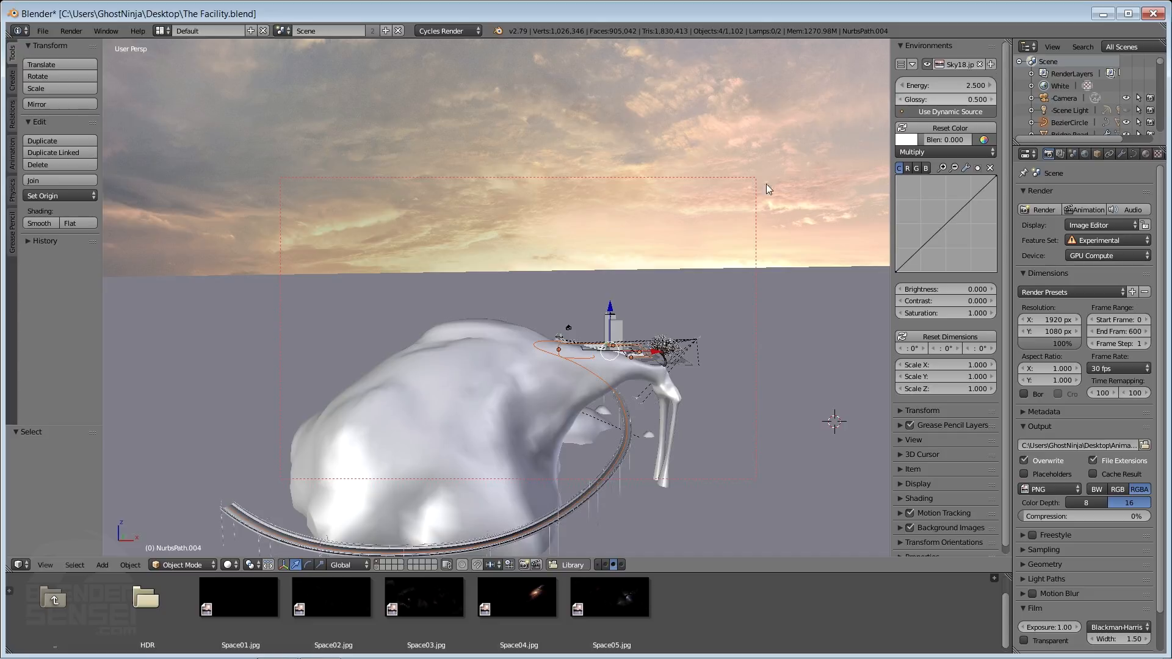
- Place Space04.jpg in the 3D view as the environment and turn the view toward the galaxy
middle_drag(508, 335, 512, 440)
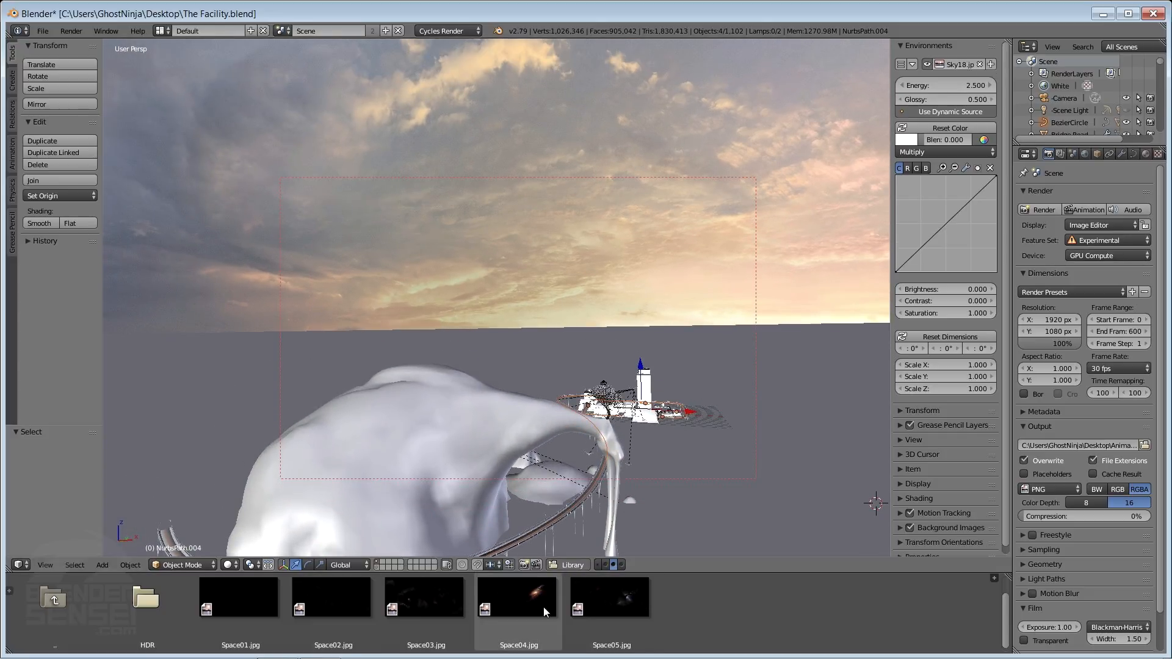
middle_drag(613, 182, 427, 342)
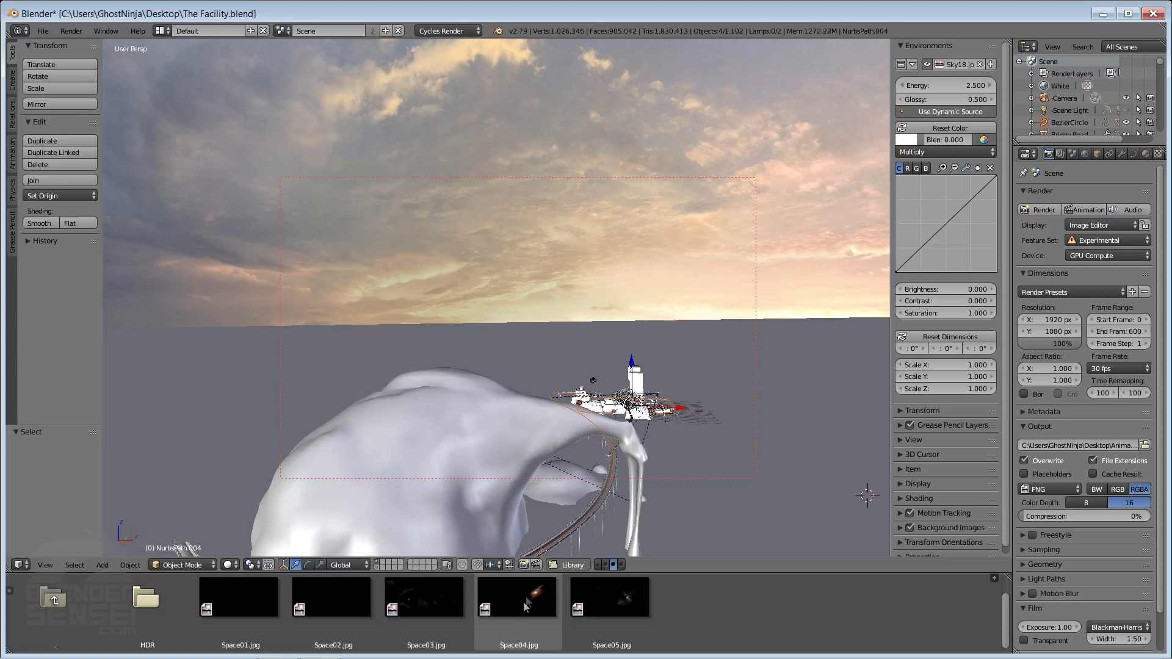
drag(522, 599, 625, 255)
drag(625, 306, 624, 306)
middle_drag(630, 332, 555, 416)
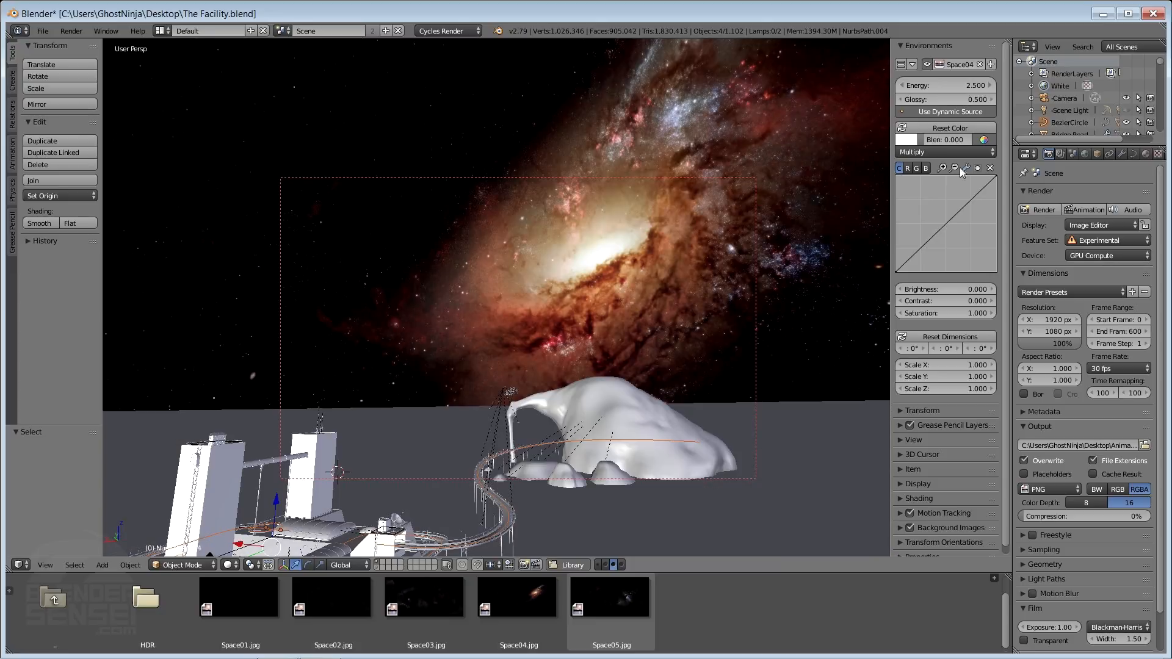
- Turn on blending of a second environment image and place Sky09.jpg from the Skies folder in the 3D view
click(992, 65)
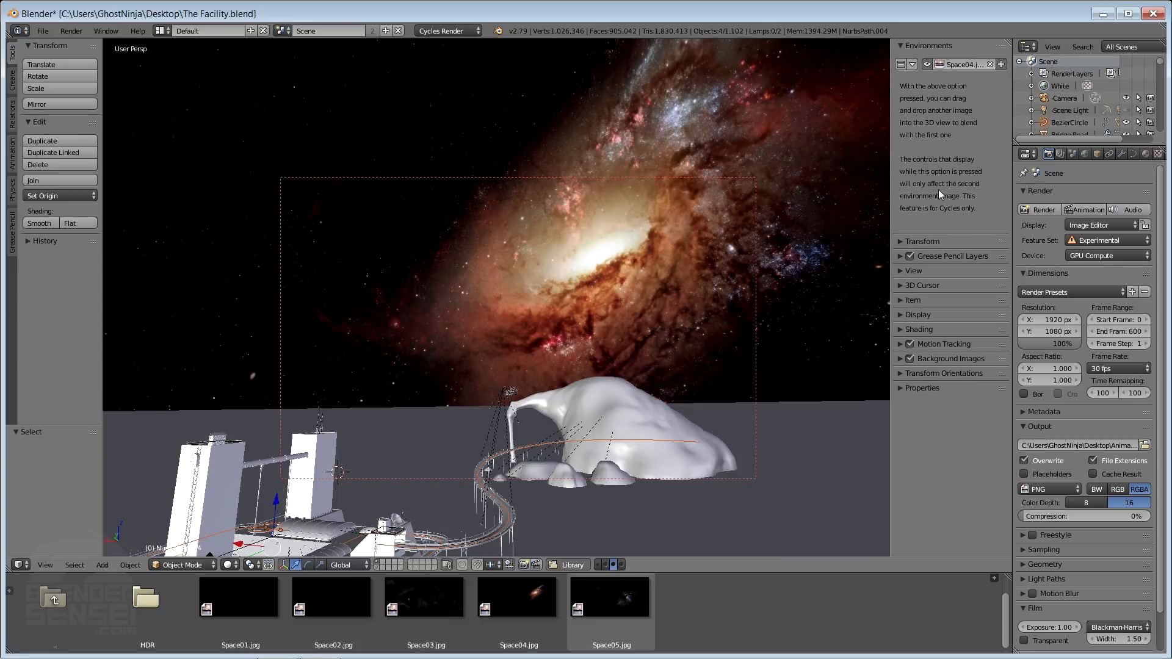
click(54, 613)
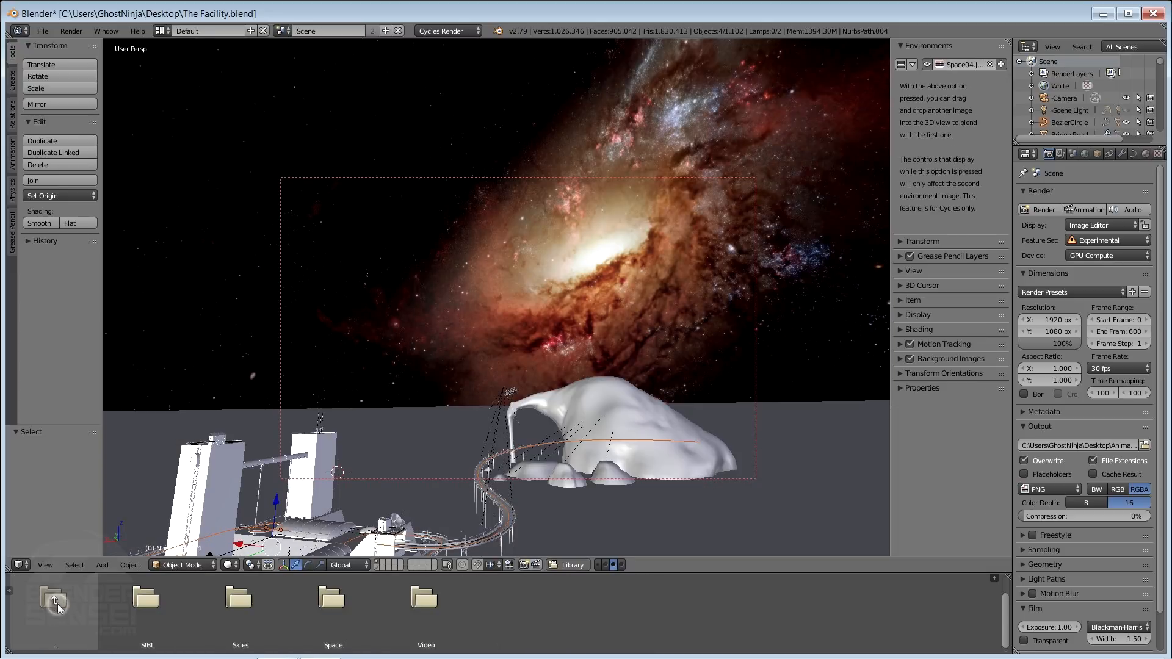
click(240, 604)
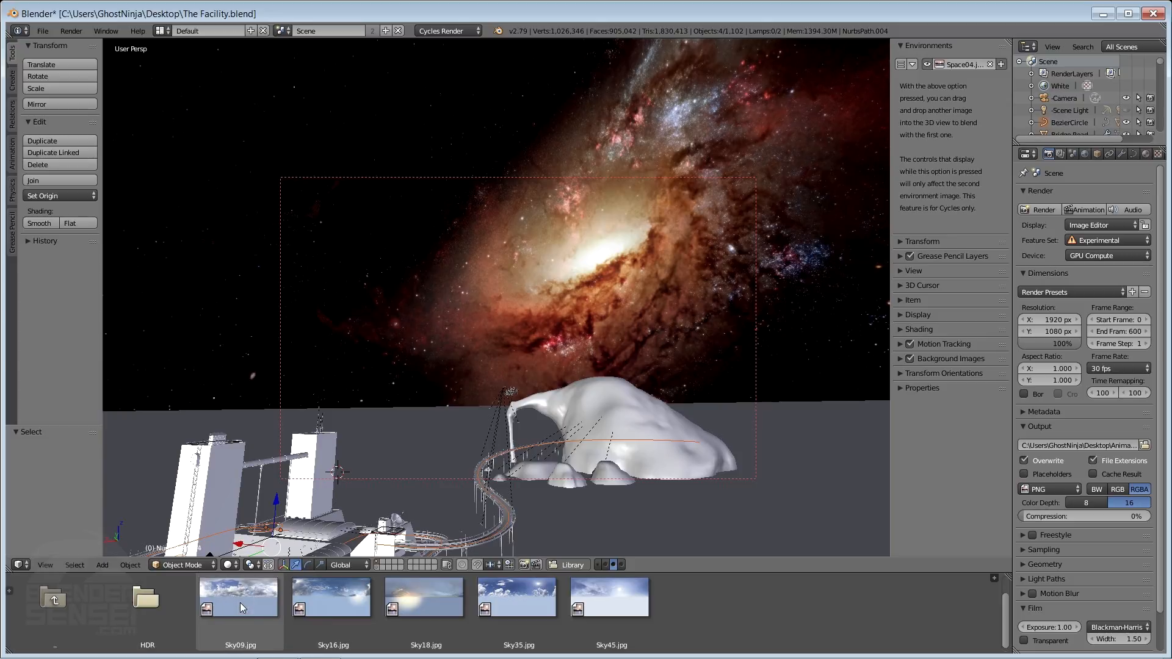
middle_drag(563, 298, 518, 366)
drag(240, 596, 387, 322)
middle_drag(572, 333, 192, 361)
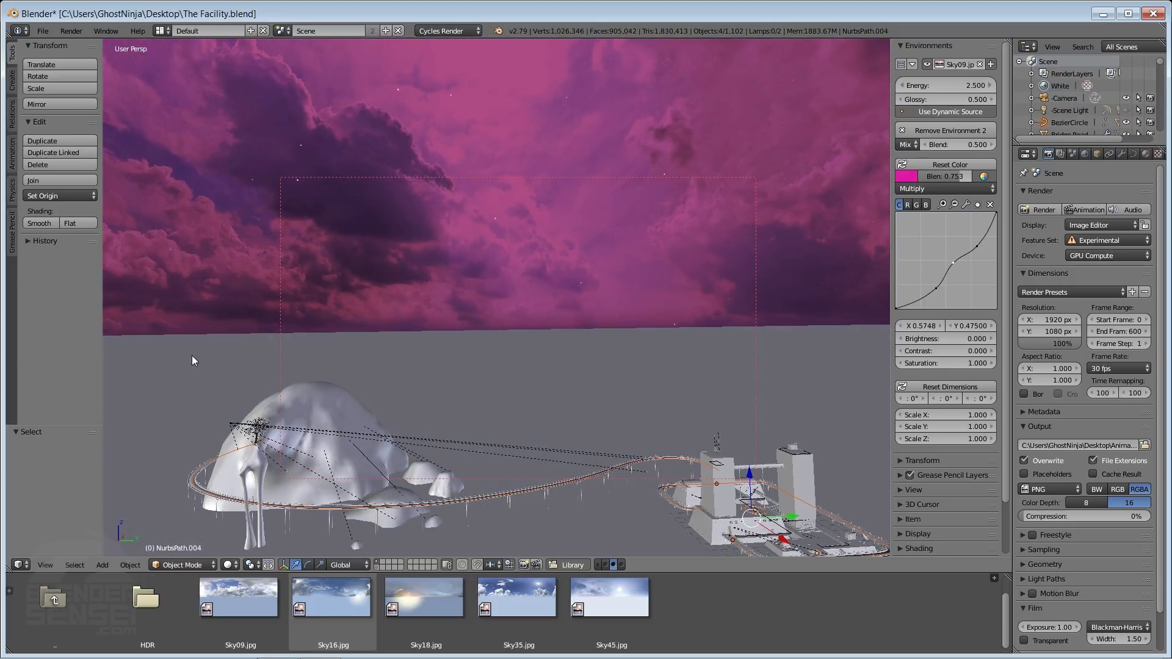
- Reset the second environment's color settings and examine the sky blended with the galaxy
mouse_move(620, 380)
middle_down()
mouse_move(639, 371)
mouse_move(629, 377)
middle_up()
click(976, 164)
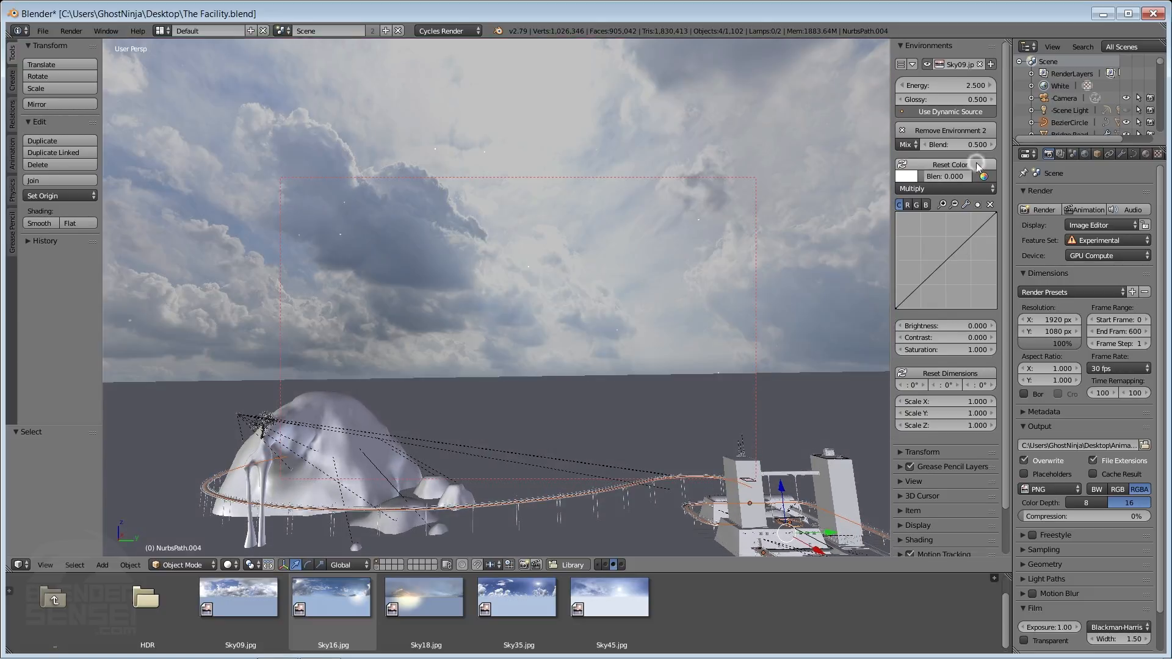
middle_drag(689, 352, 509, 340)
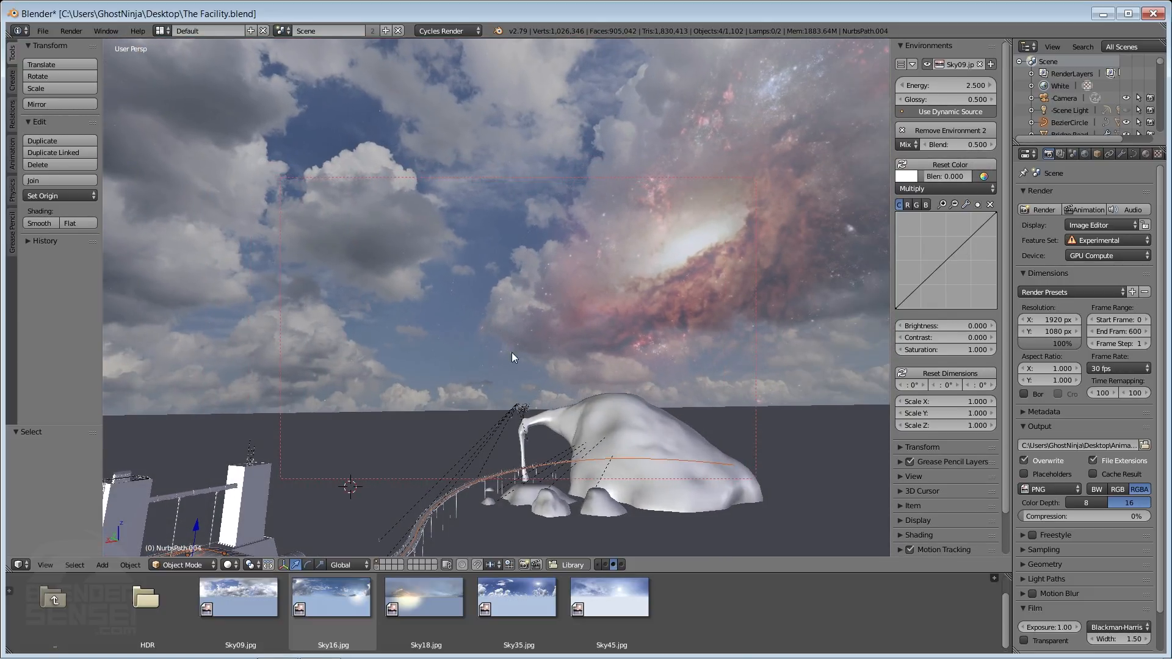
- Close the image library and rotate the second environment about Z to about -68.3°
click(571, 565)
middle_drag(635, 385, 643, 387)
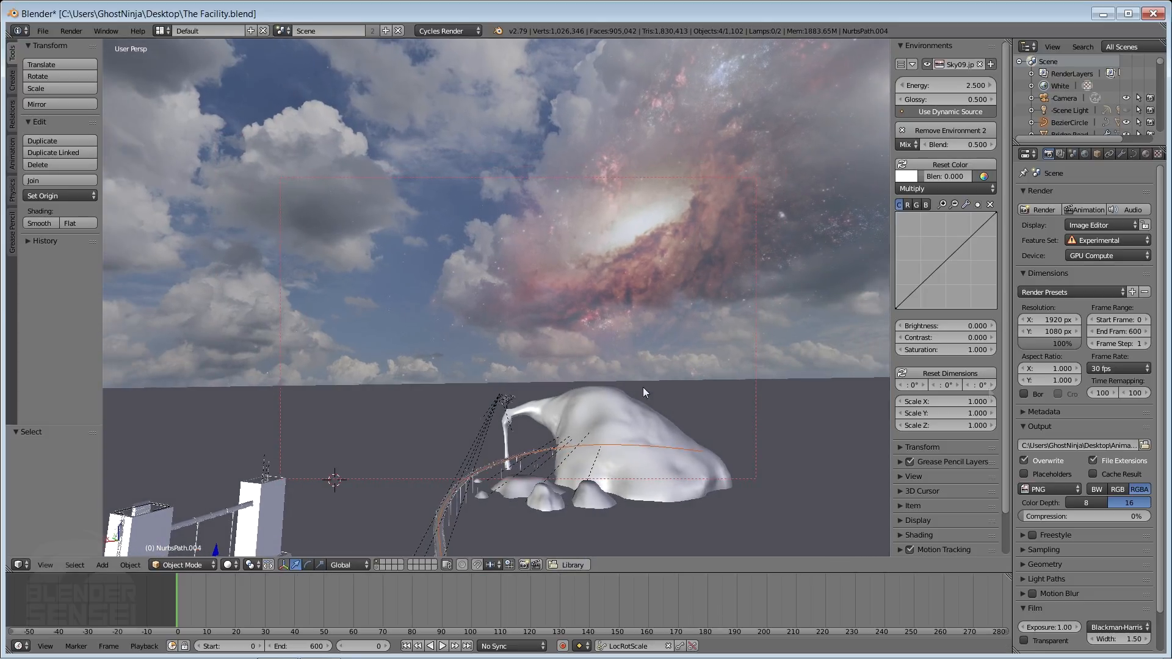
drag(980, 385, 935, 385)
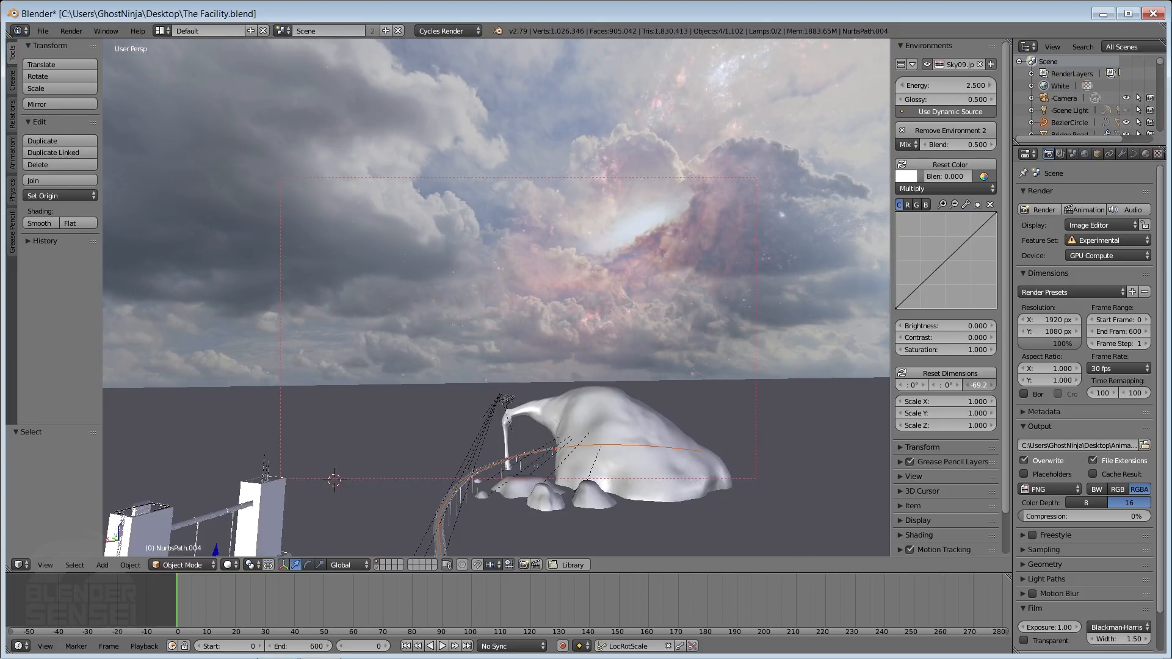
- Lower the second environment's blend amount to 0.200 so the galaxy dominates the clouds
click(928, 144)
click(927, 144)
click(928, 144)
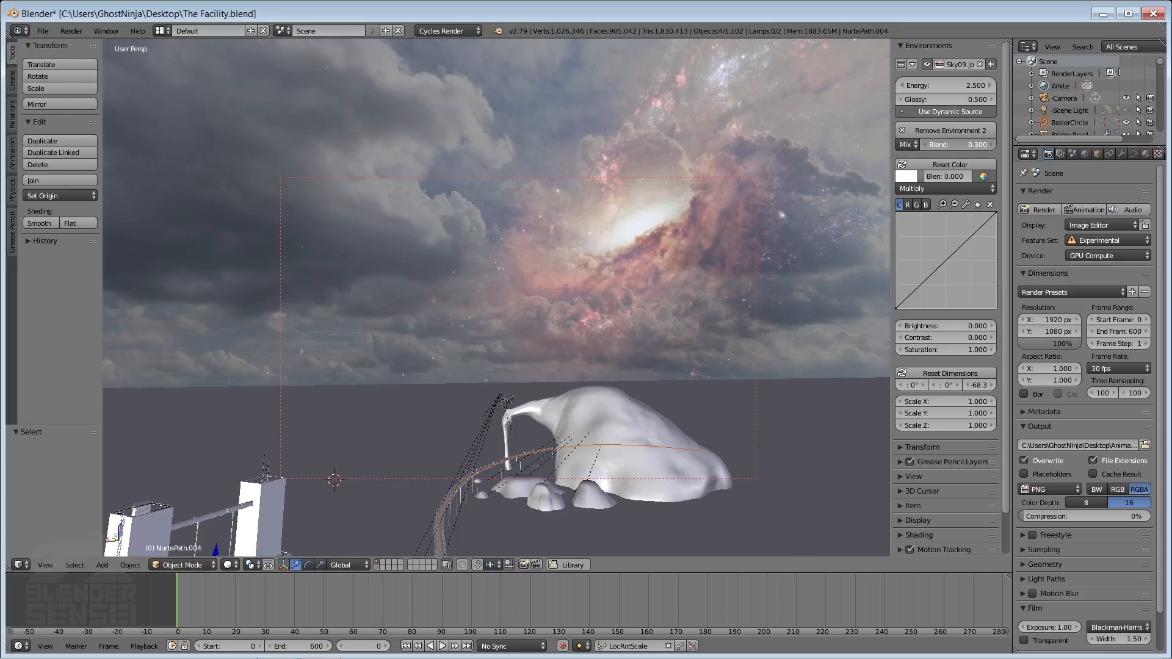
middle_drag(597, 302, 644, 293)
- Try the Multiply and Overlay blend types for the second environment, varying the blend amount up to 8.100
click(906, 145)
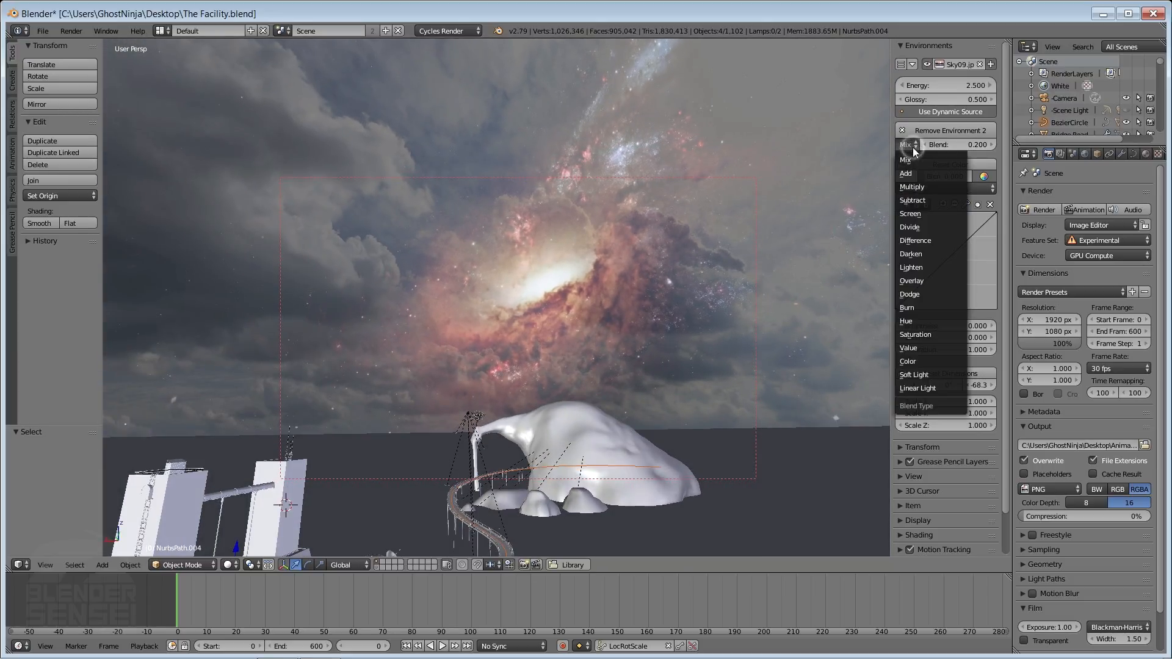
click(929, 187)
click(905, 145)
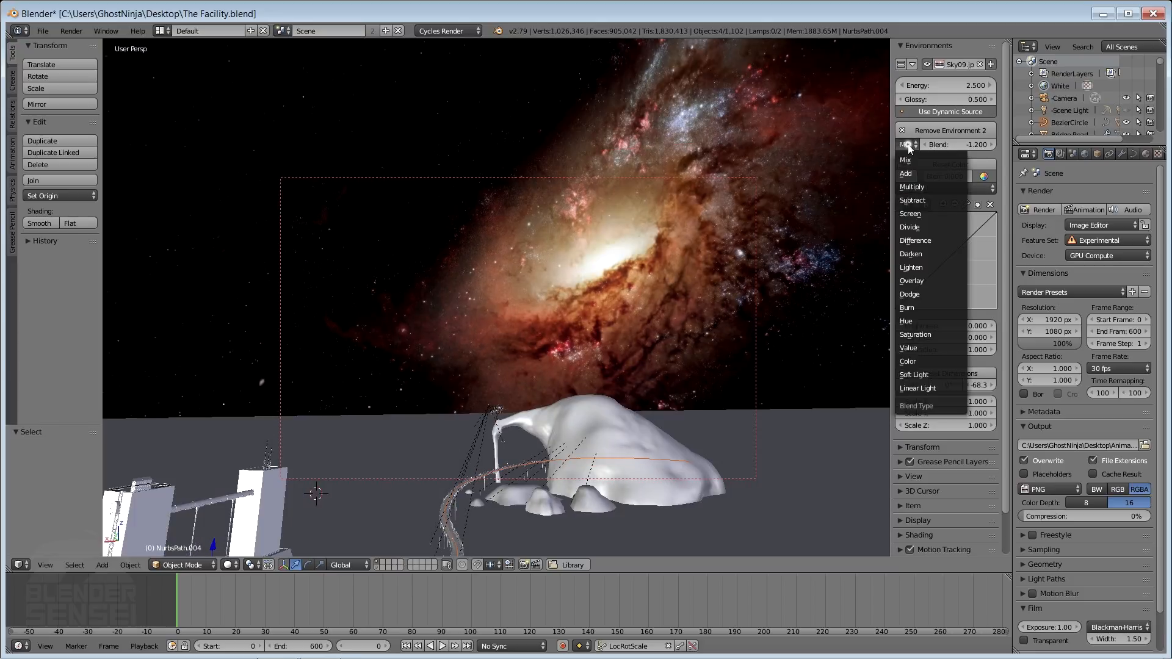
click(919, 283)
click(956, 145)
text(3)
key(Return)
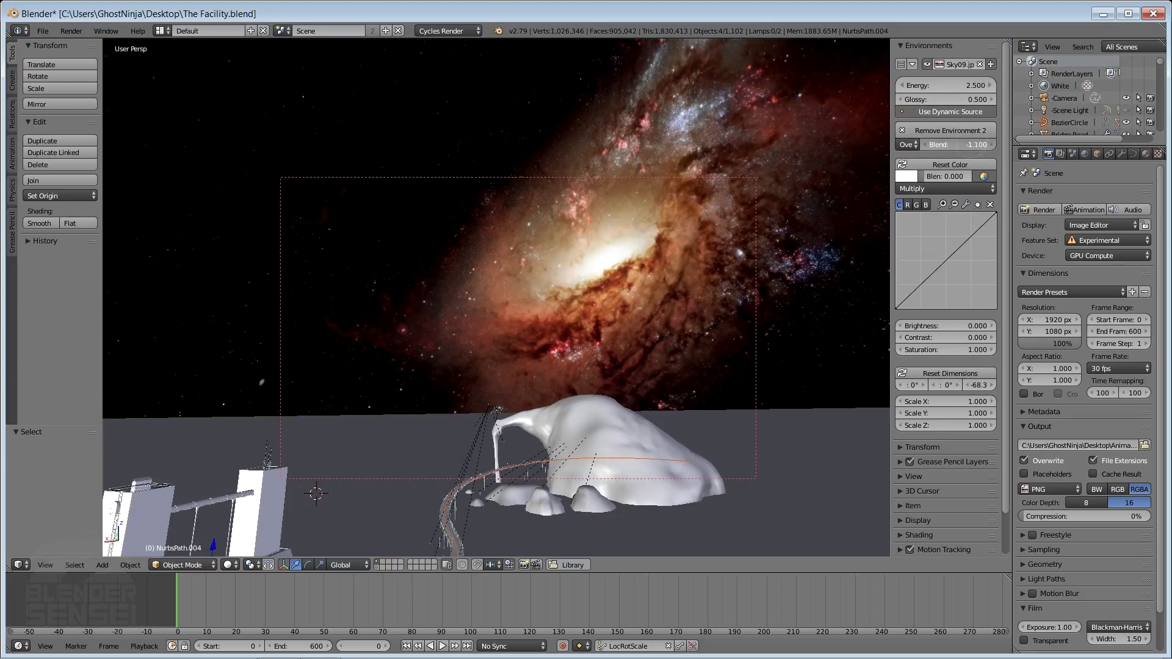
drag(955, 144, 965, 145)
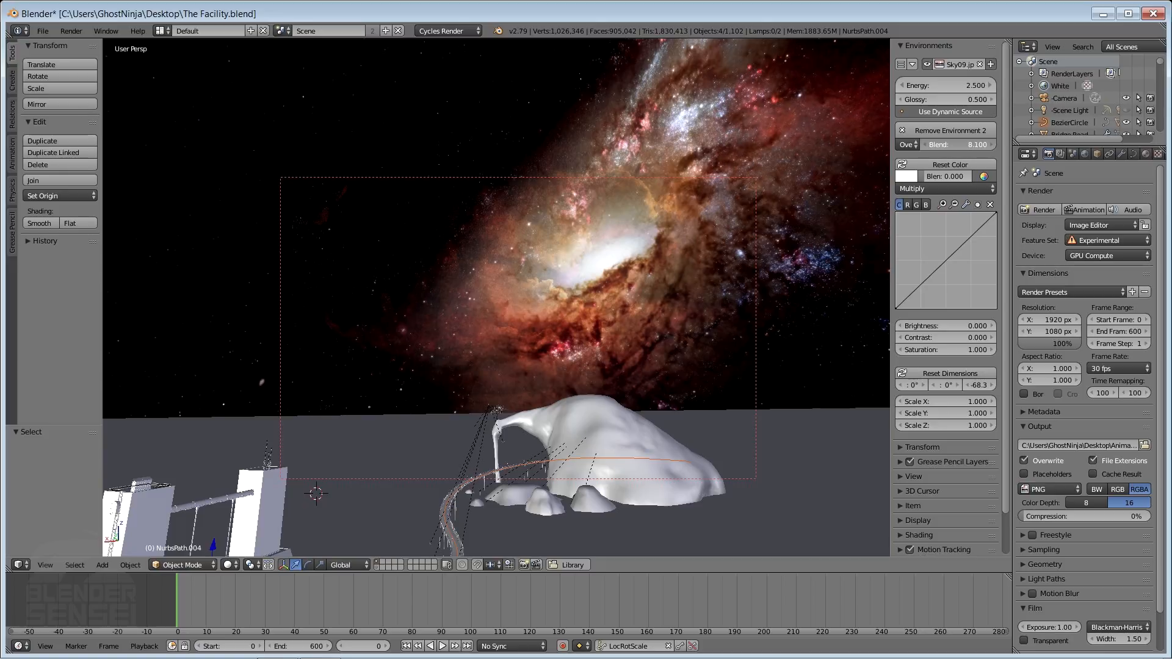
- Try the Lighten blend type for the second environment with a blend amount of 0.050
click(906, 145)
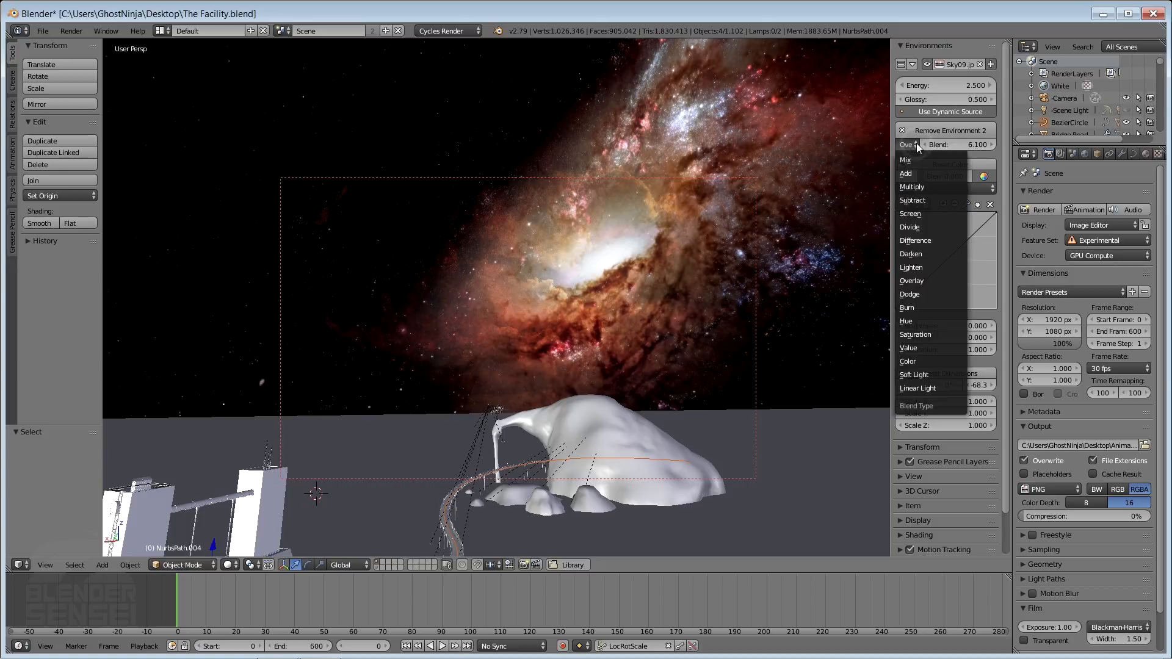
click(926, 267)
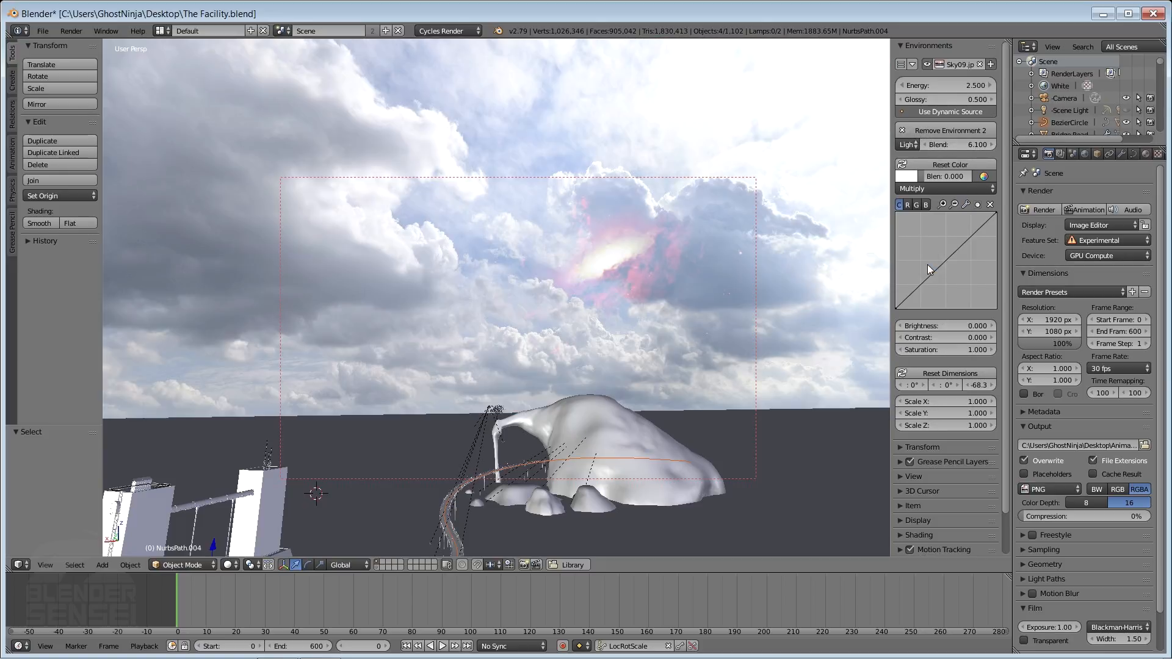
drag(957, 144, 898, 145)
click(928, 144)
click(927, 144)
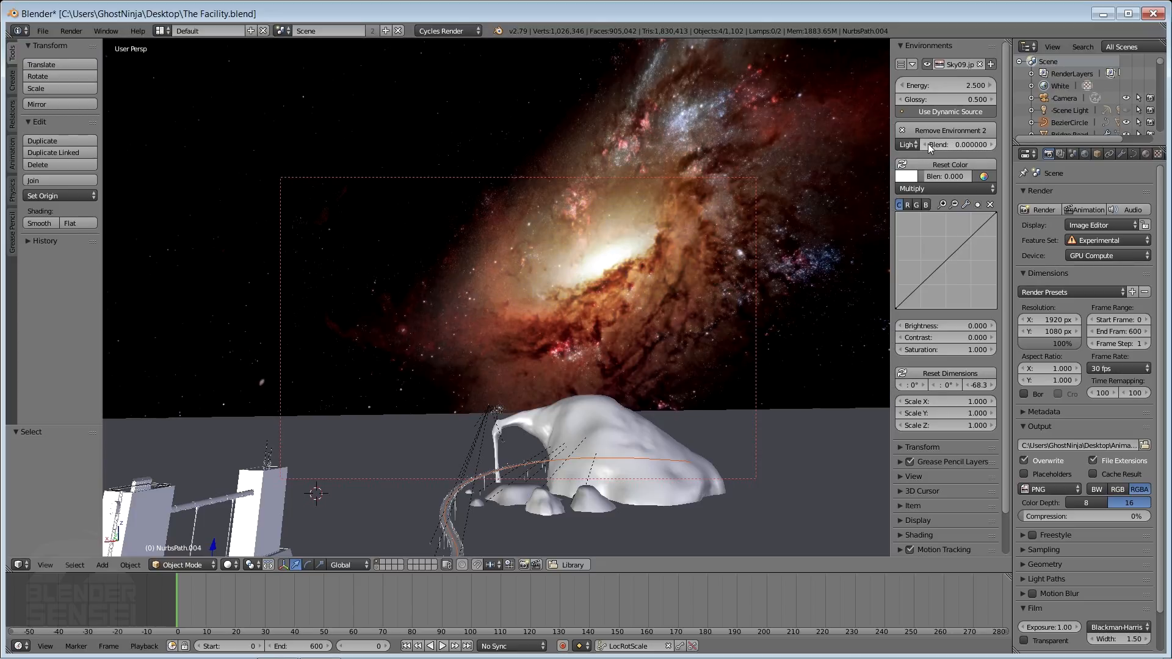
click(991, 144)
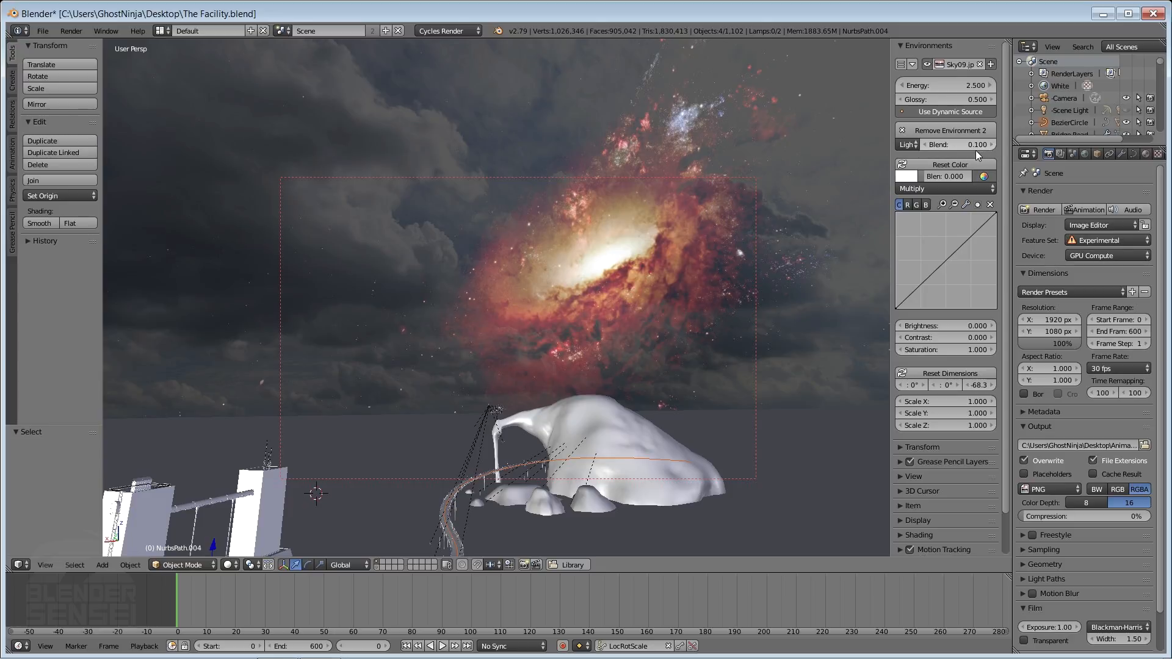
click(966, 147)
text(.05)
key(Return)
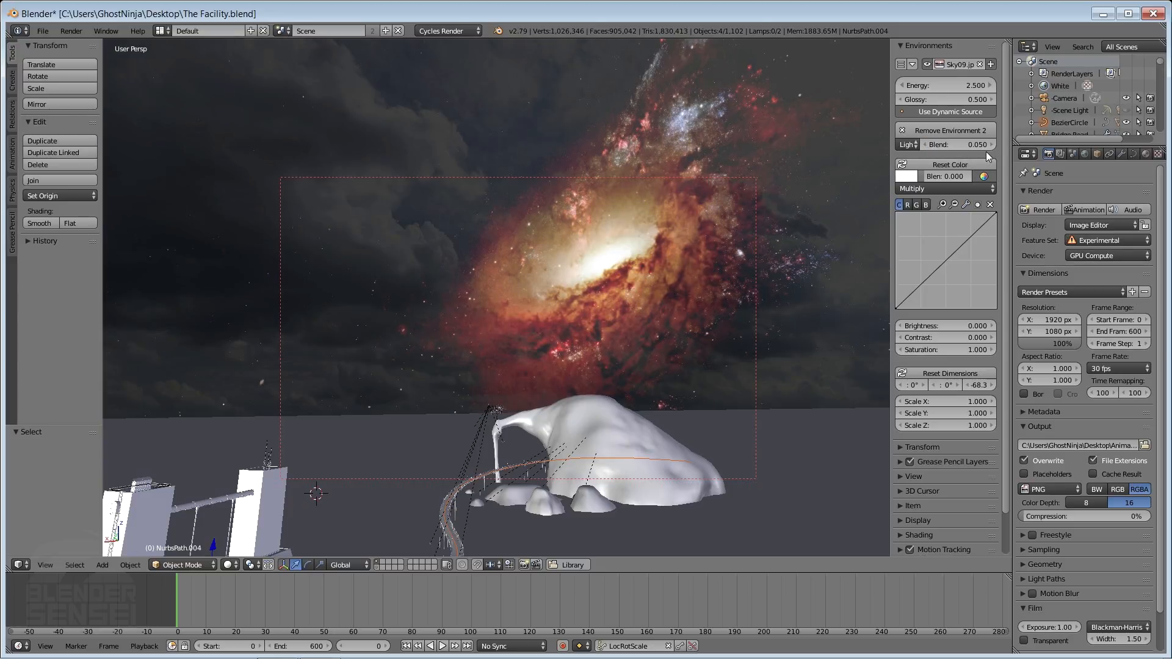
middle_drag(598, 275, 843, 343)
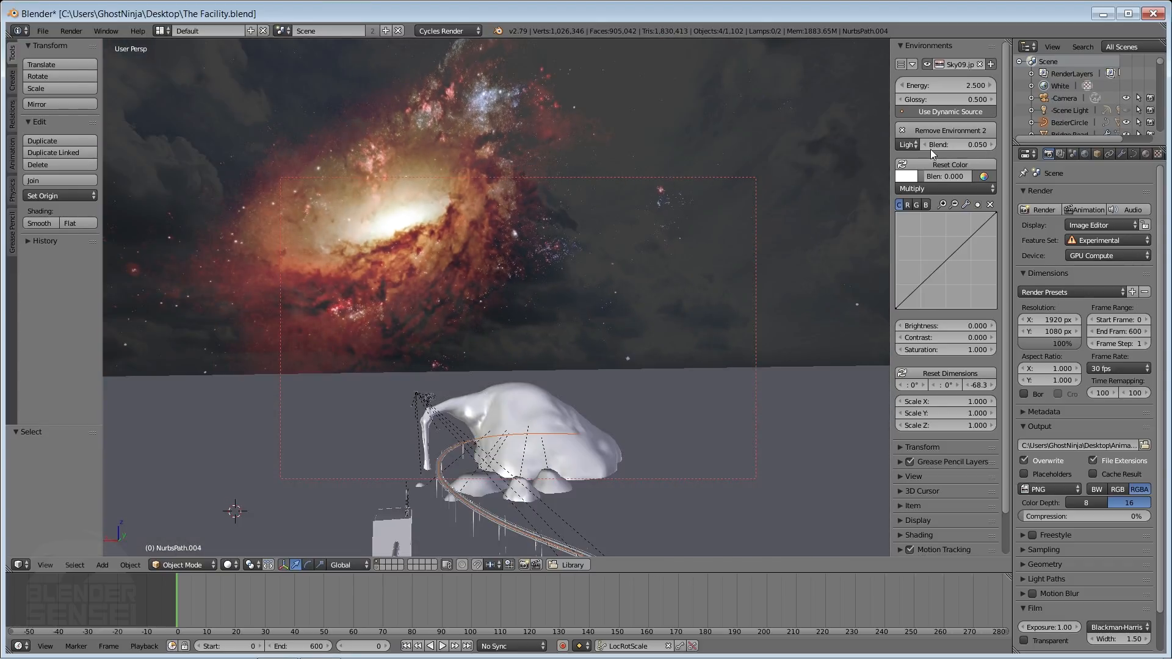
- Return the second environment's blend type to Mix and rotate it about Z to about -62.2°
click(907, 145)
click(914, 159)
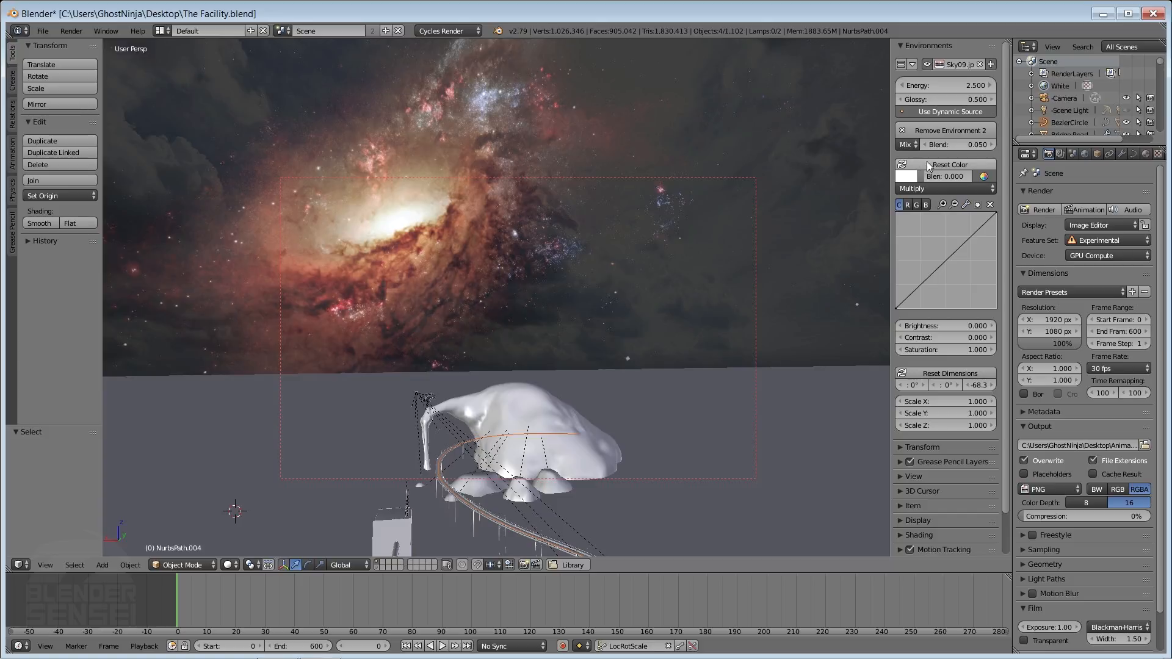
middle_drag(542, 217, 488, 221)
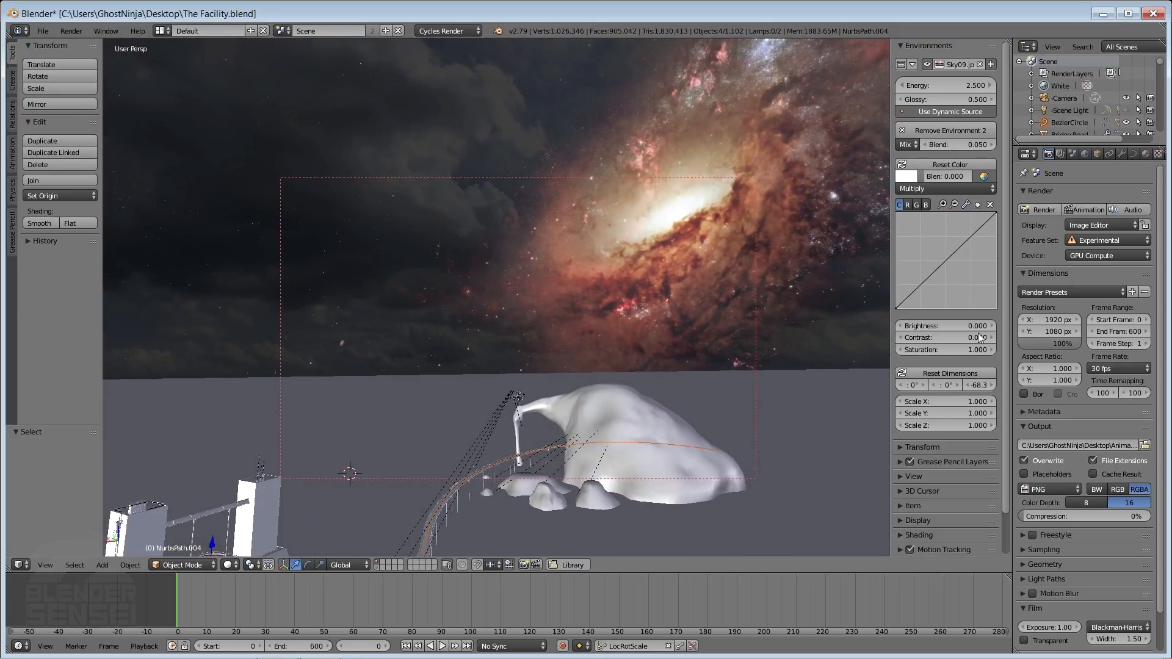
mouse_move(979, 385)
mouse_down()
mouse_move(997, 385)
mouse_move(984, 383)
mouse_up()
- Raise the blend amount to 0.250 and examine the clouds mixed with the galaxy
click(992, 144)
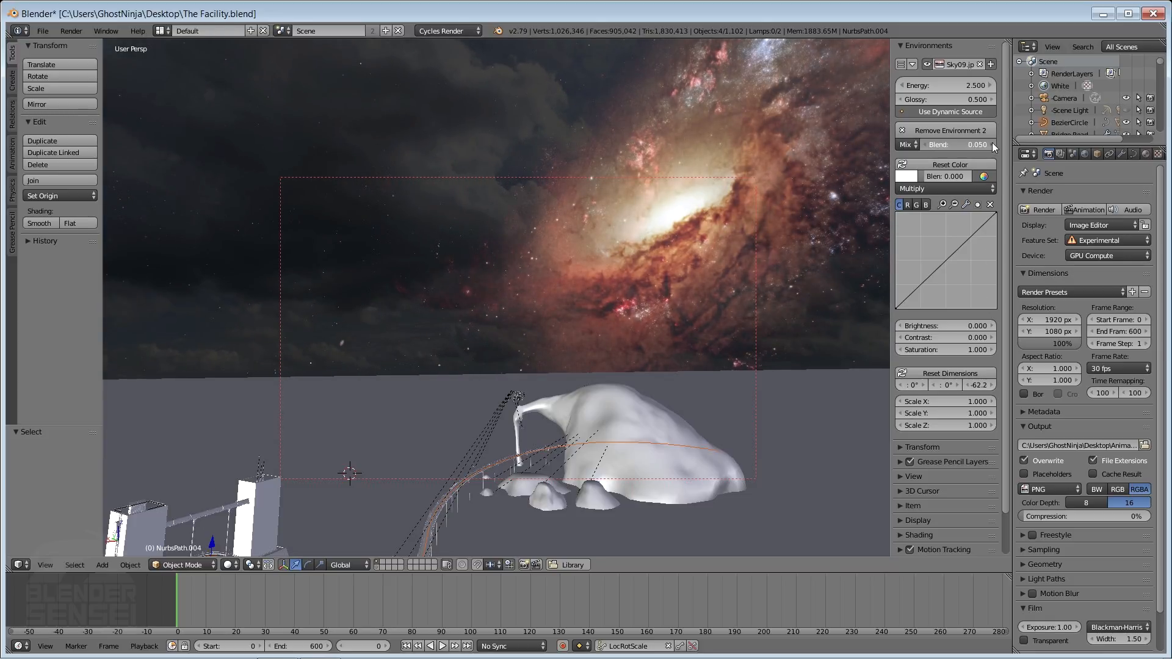
click(992, 144)
click(991, 144)
middle_drag(641, 284, 651, 309)
middle_drag(629, 353, 640, 353)
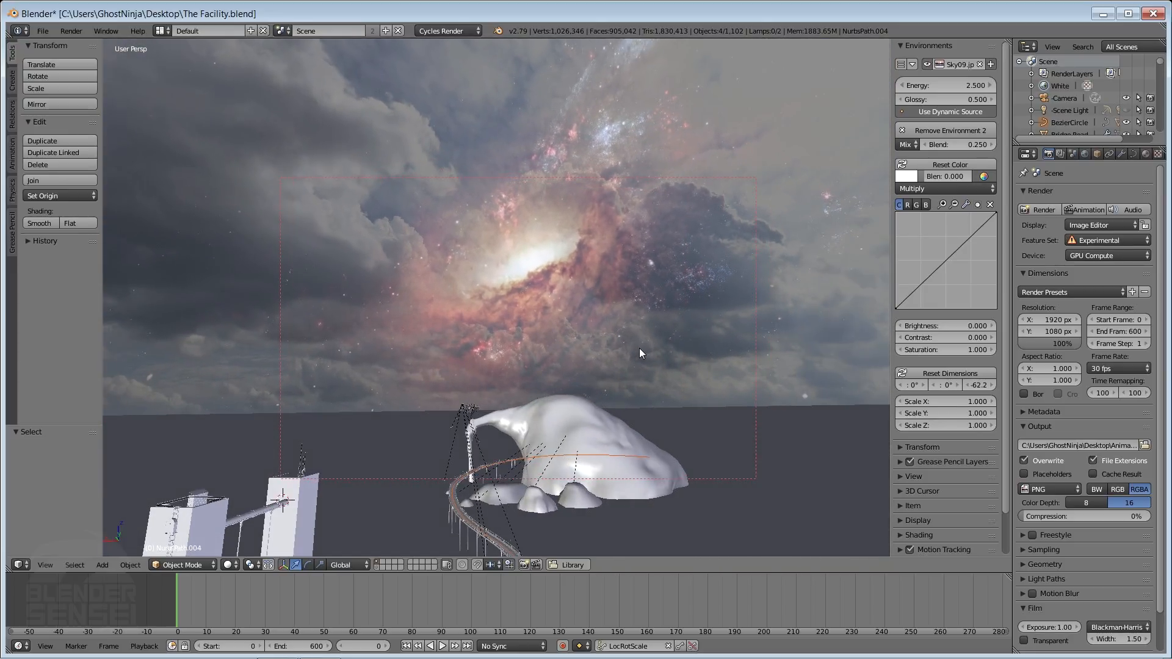
middle_drag(654, 204, 569, 298)
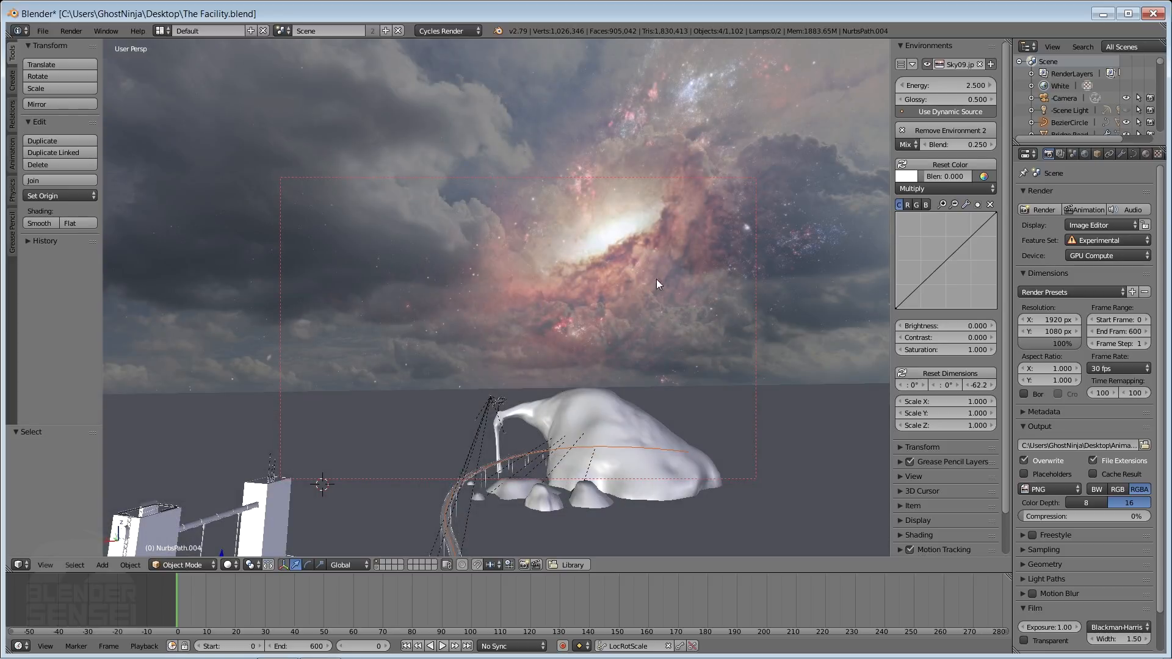
- Rotate the first environment, the galaxy image, to about -3.4° in X, 22.6° in Y and 23.5° in Z
scroll(993, 65, down, 2)
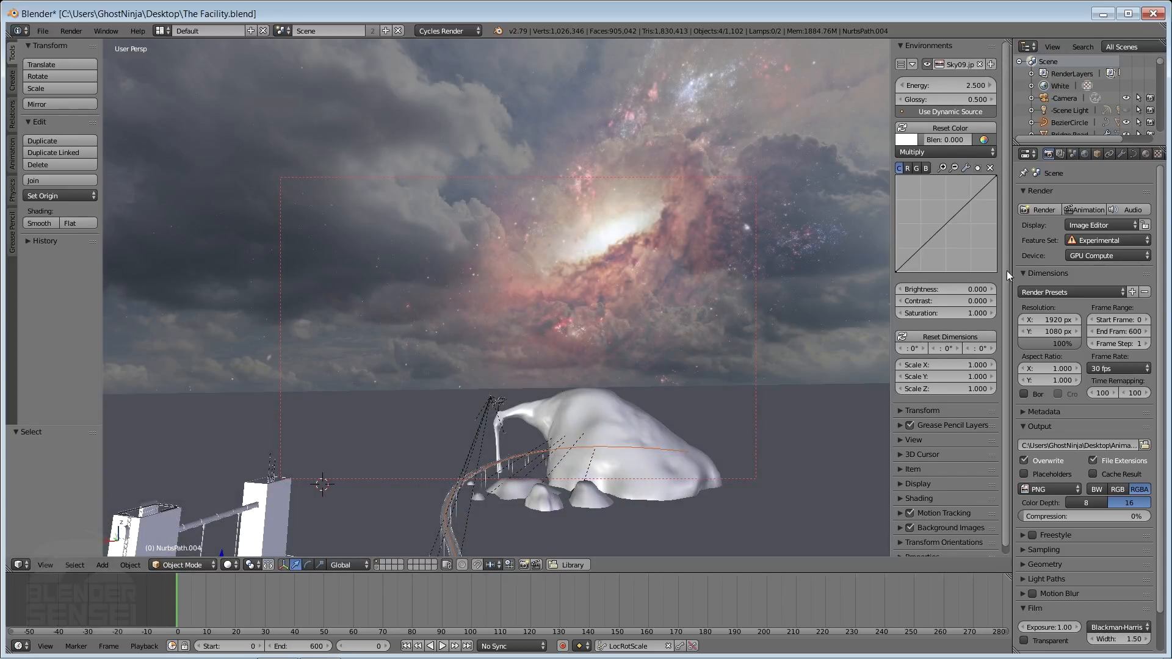
drag(977, 354, 905, 348)
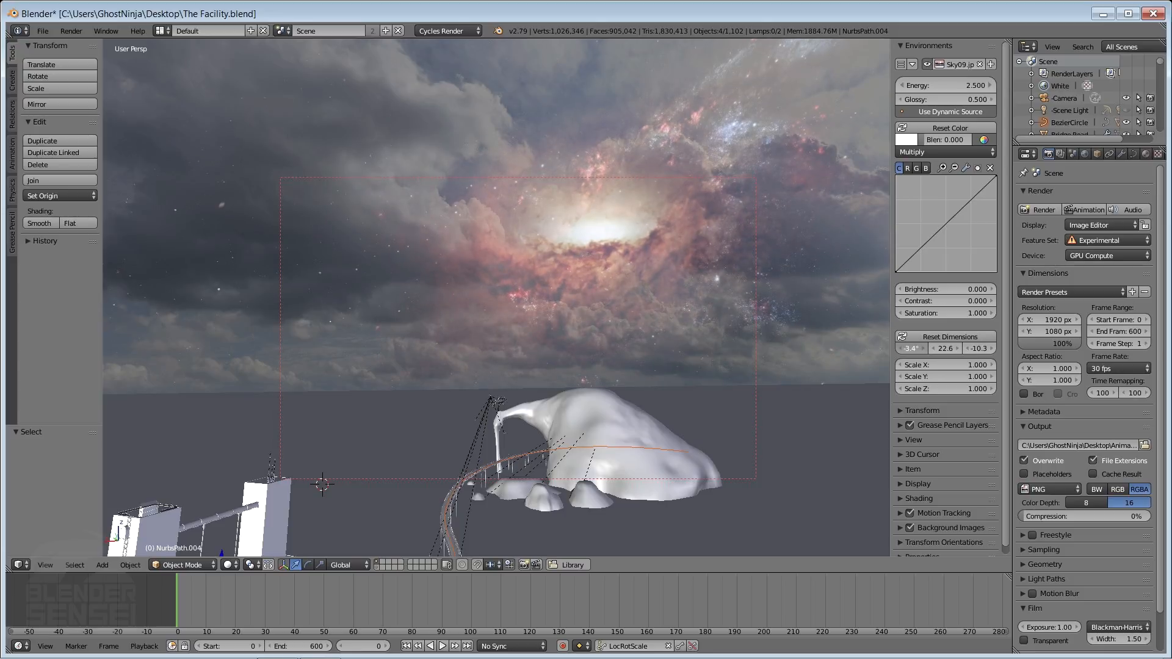
drag(978, 348, 1008, 349)
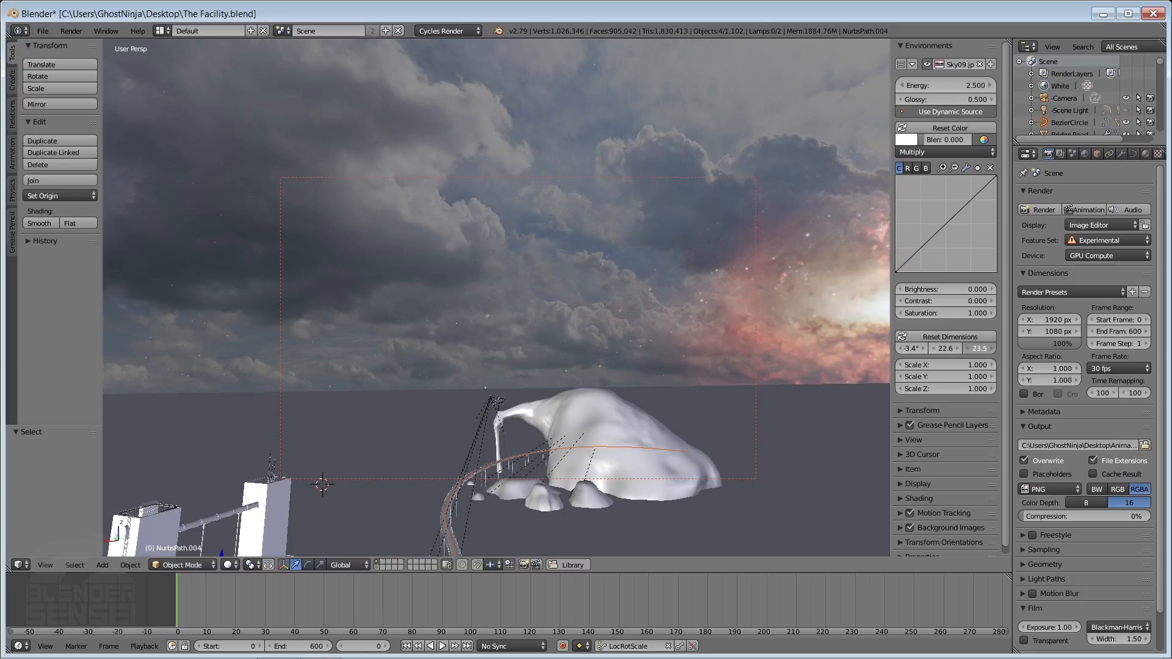
middle_drag(443, 344, 486, 349)
- Switch back to the Sky09.jpg environment and rotate it about Z to about 56.2°
click(990, 64)
drag(979, 386, 984, 385)
middle_drag(421, 415, 632, 382)
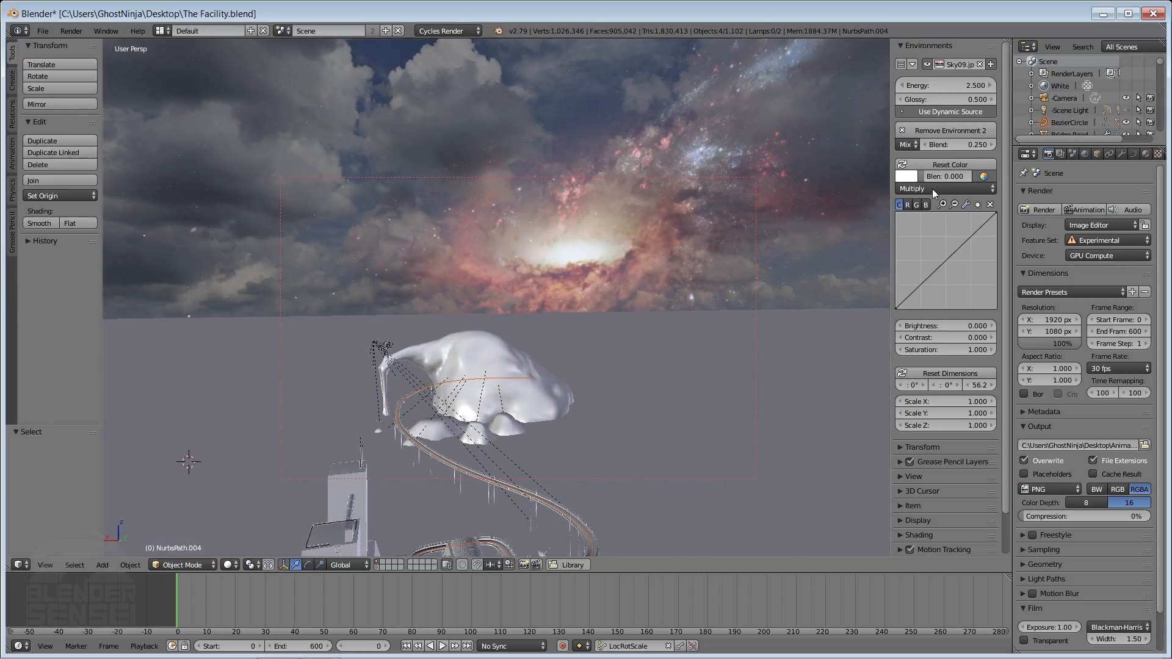
- Reset the second environment's color and dimensions, and remove it from the blend
click(969, 163)
click(965, 374)
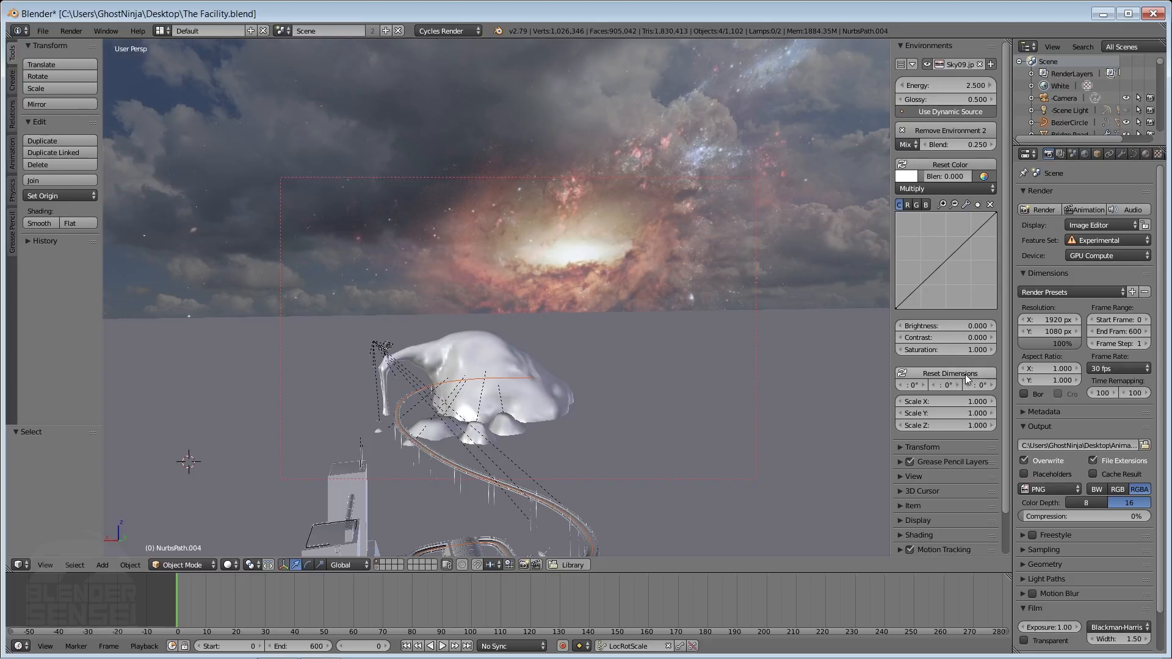
click(972, 130)
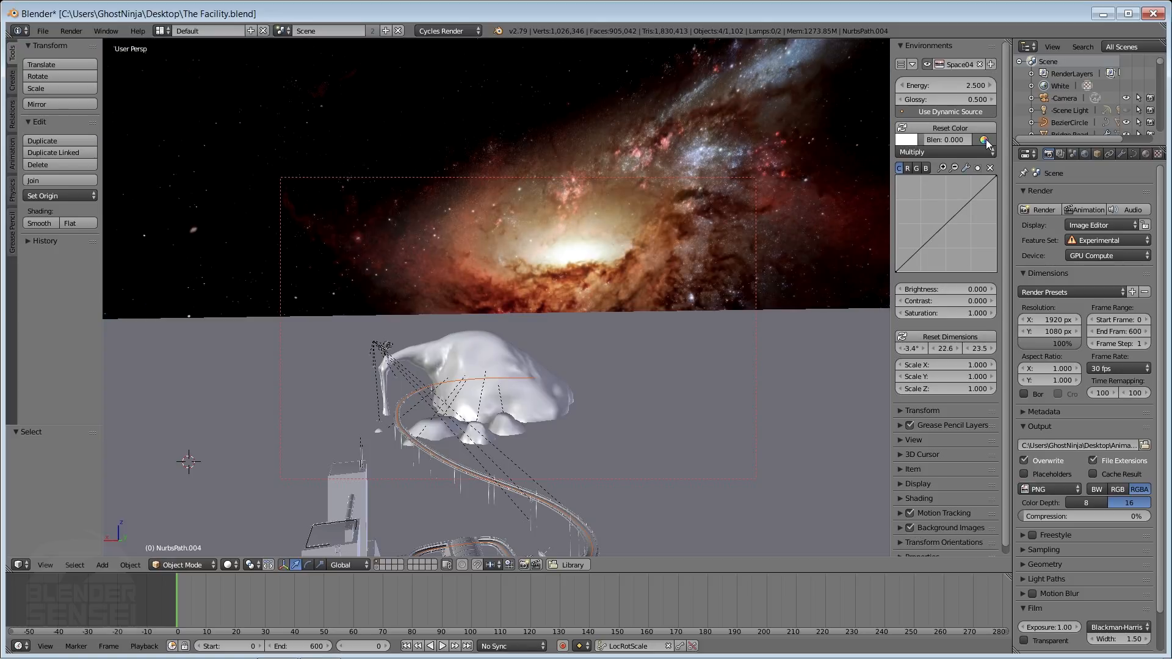
- Hide the environment's color adjustment controls and show the lighting options and add-on preferences
click(988, 139)
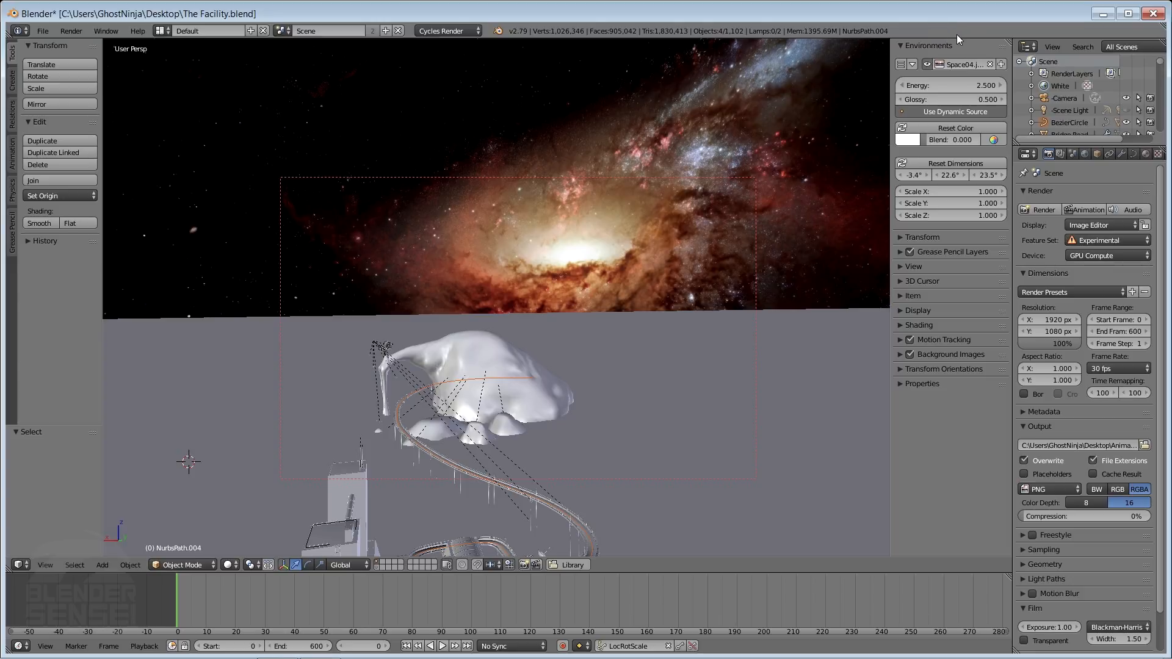
click(900, 65)
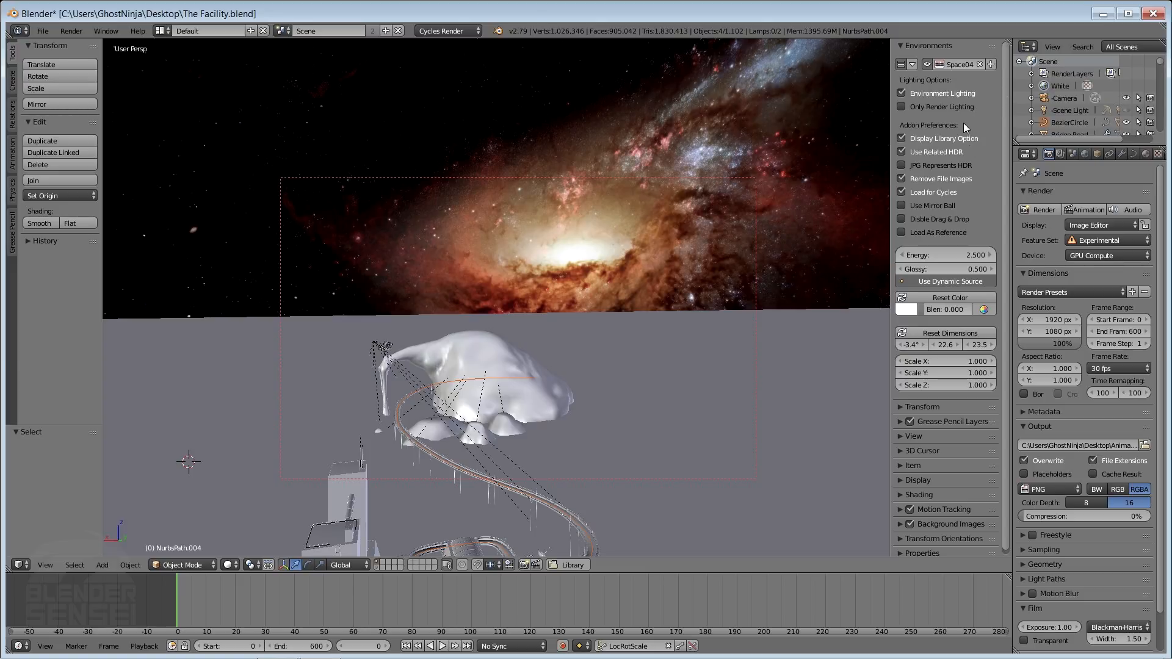
- Switch the render engine to Blender Render and examine the galaxy environment from several angles
click(447, 32)
click(446, 45)
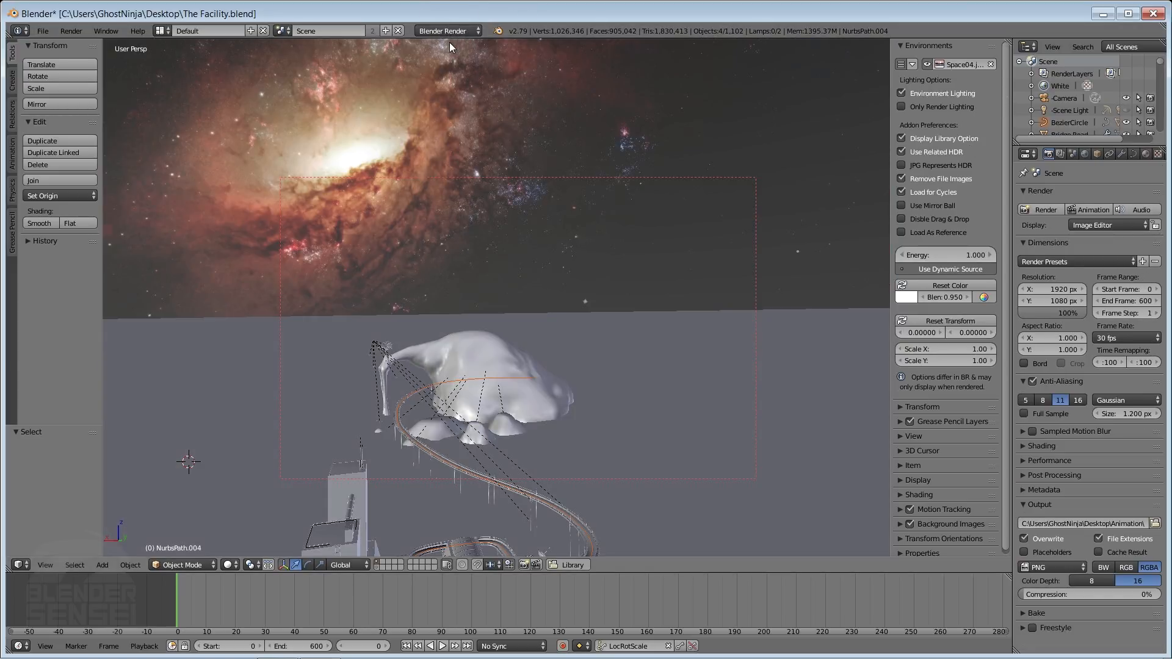
middle_drag(577, 289, 556, 281)
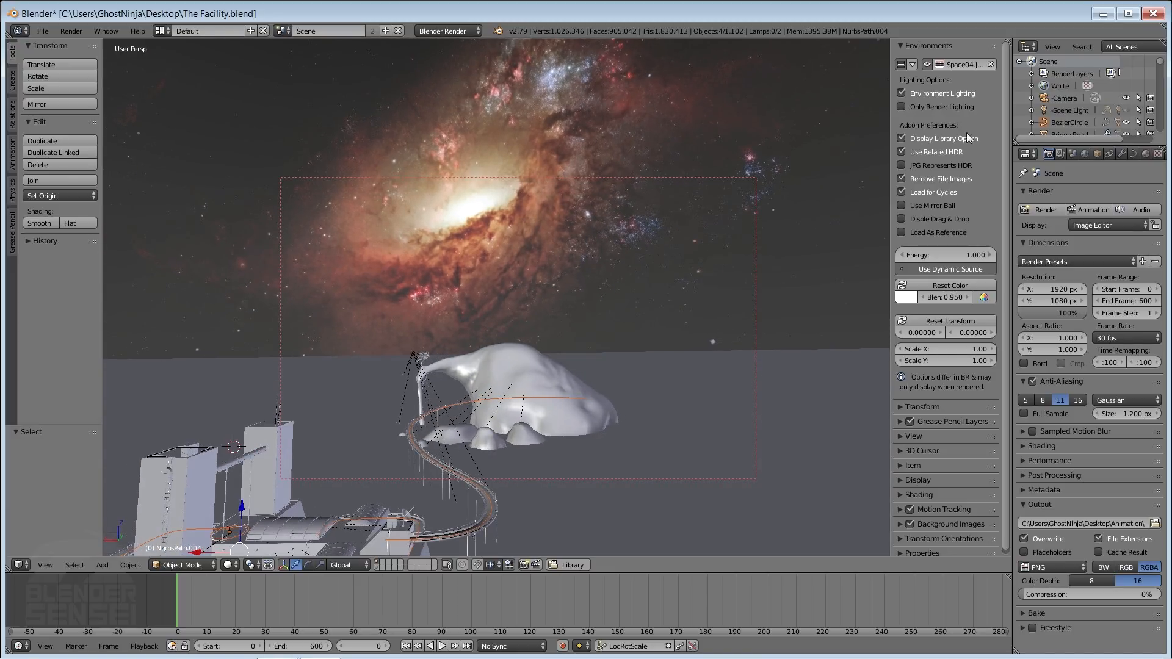
middle_drag(602, 242, 580, 275)
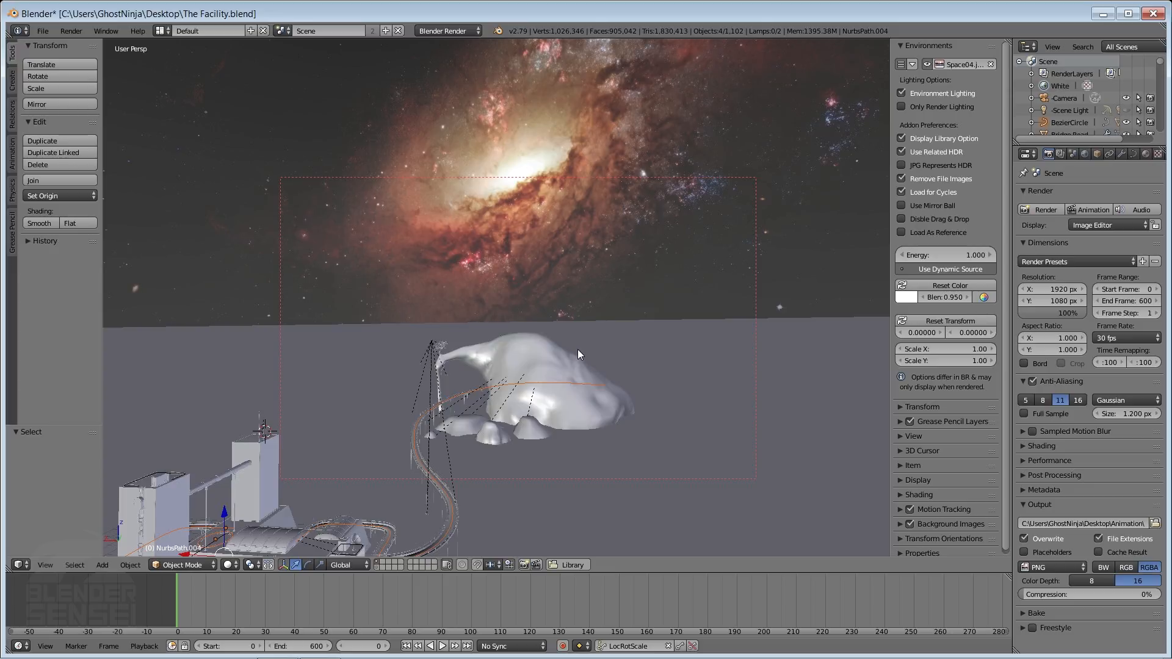
middle_drag(581, 340, 608, 275)
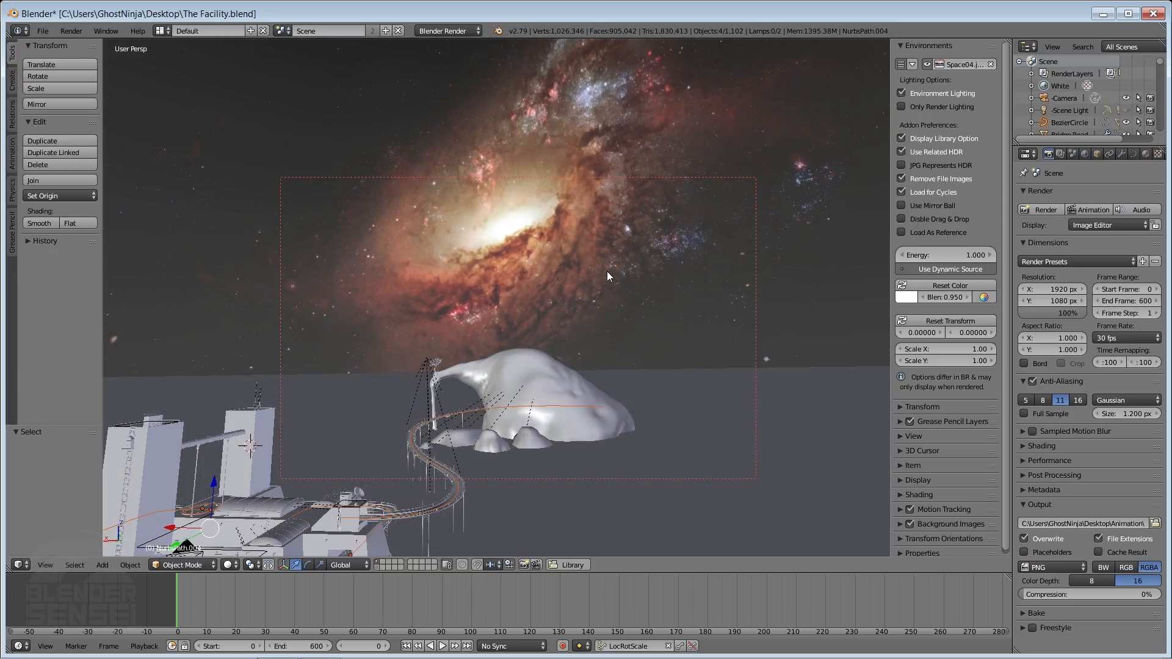
middle_drag(561, 310, 664, 306)
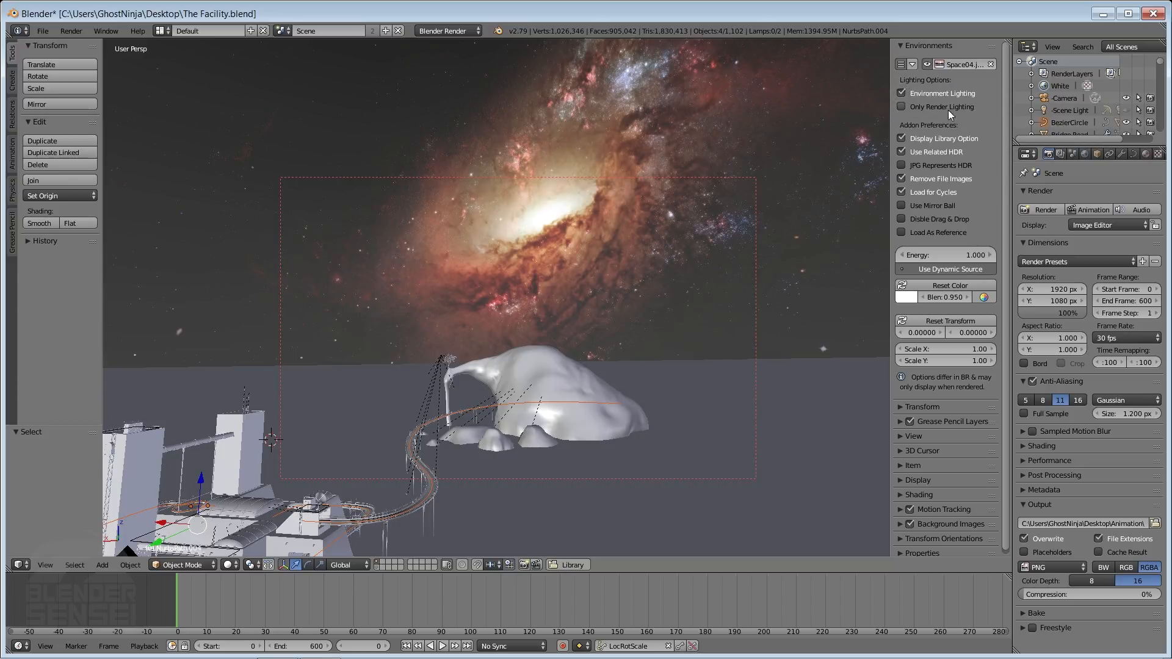
- Switch the render engine back to Cycles Render and enable Only Render Lighting for the environment
click(462, 31)
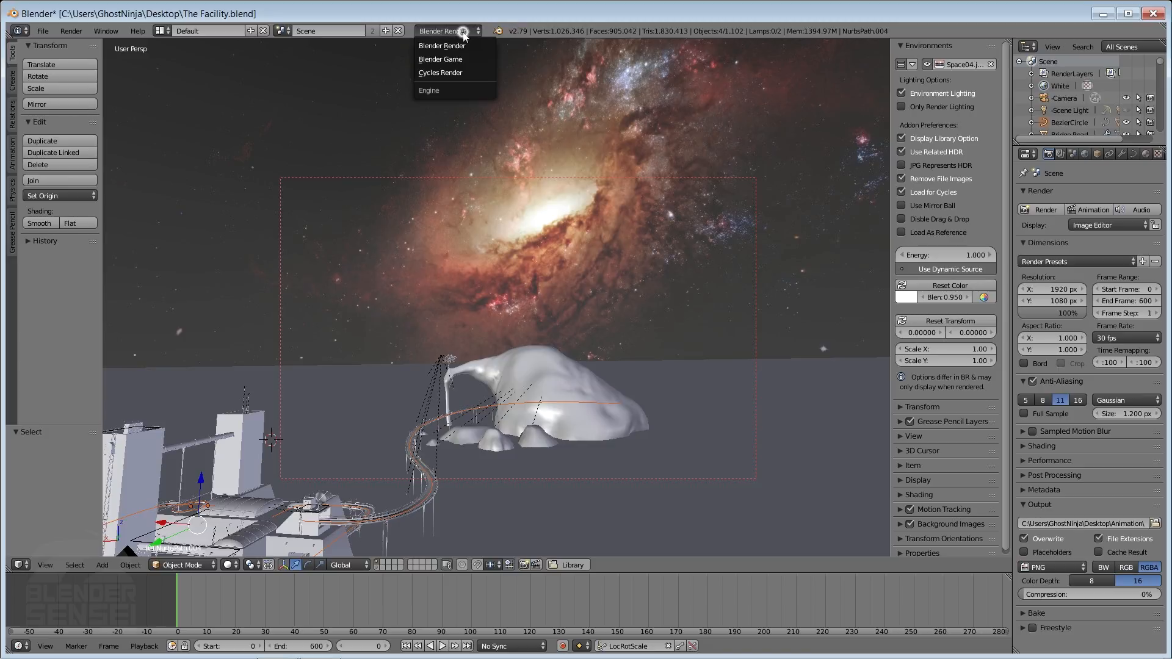
click(453, 71)
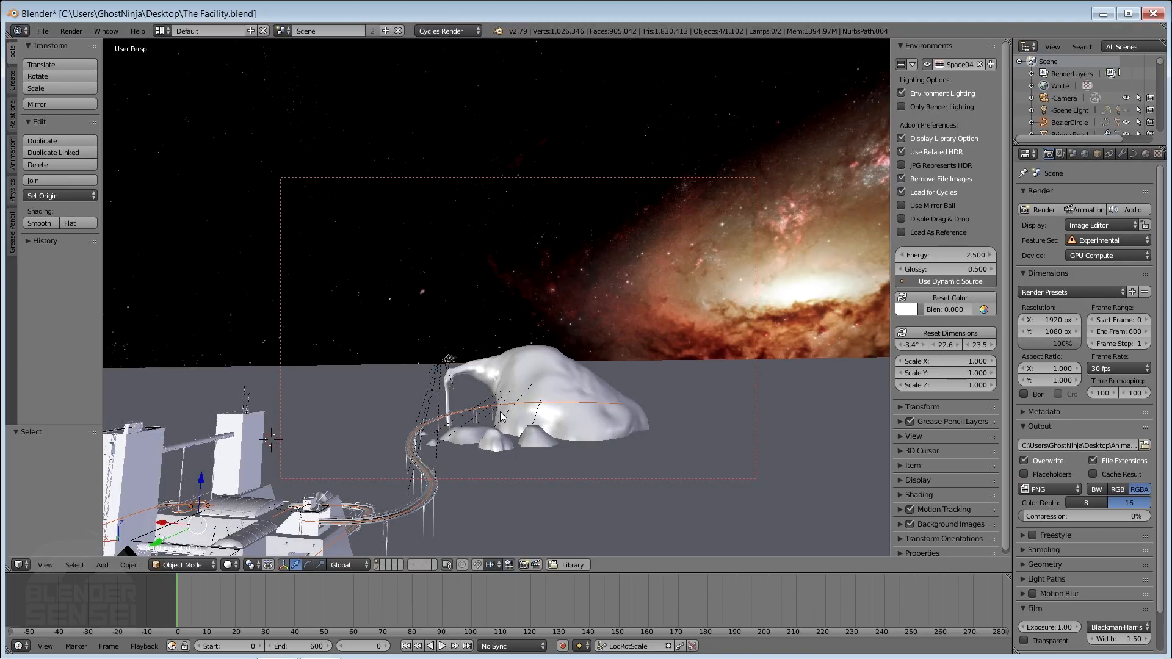
middle_drag(483, 398, 557, 334)
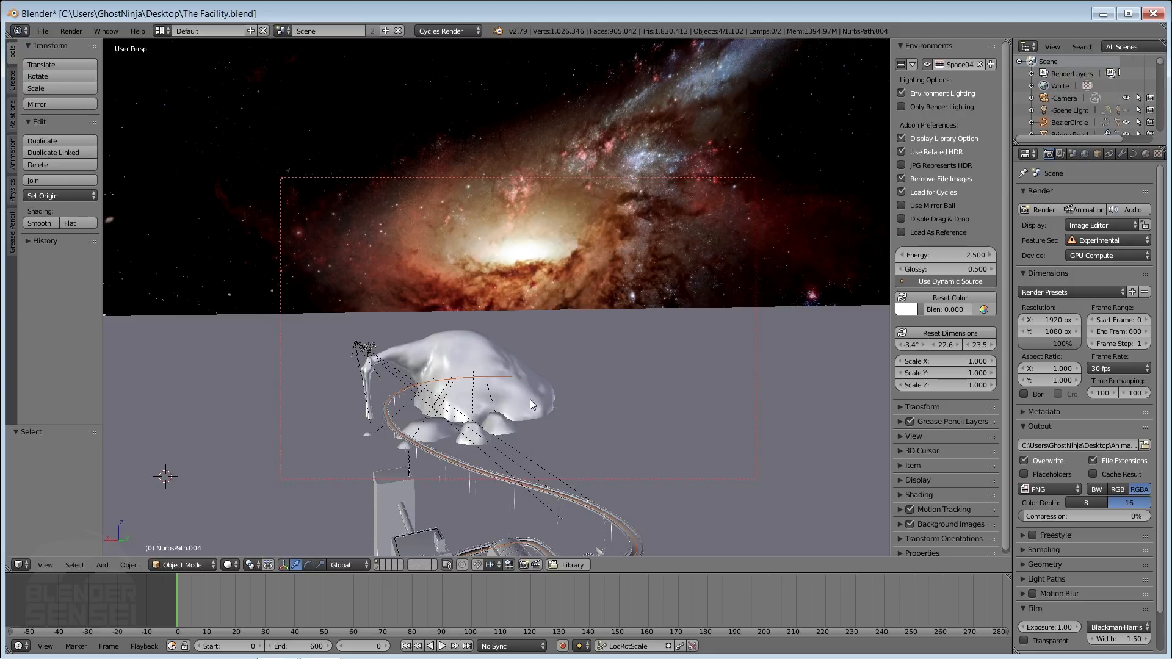
shift+middle_drag(522, 408, 572, 361)
click(901, 107)
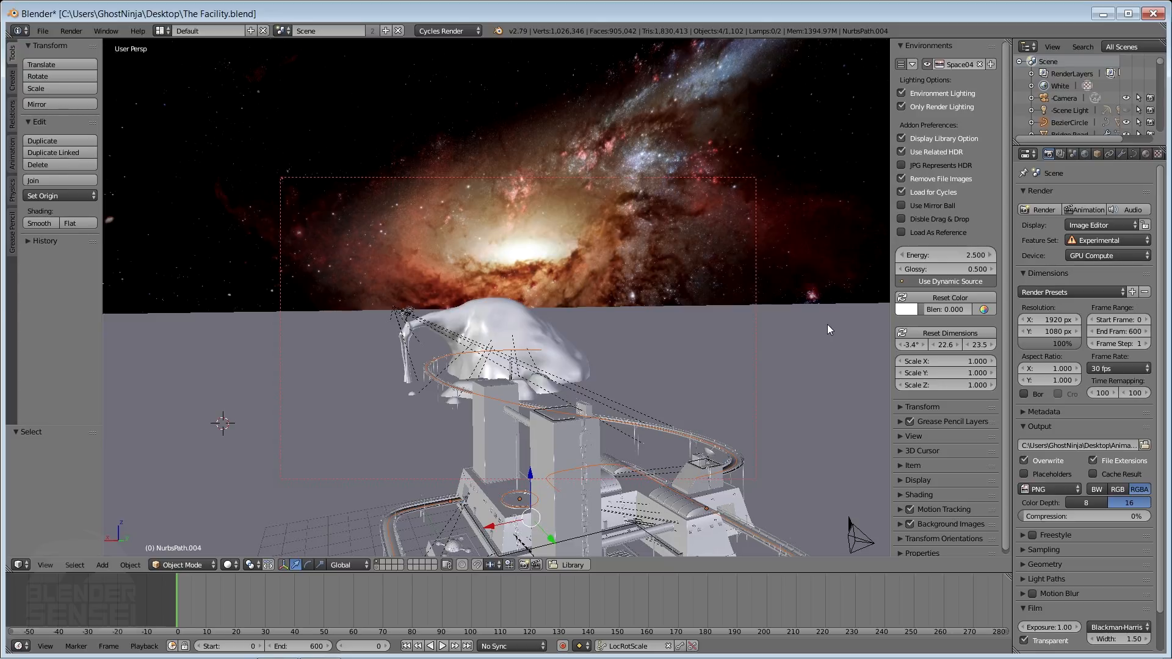
- Turn on the rendered viewport preview and examine how the galaxy environment lights the rock, water and facility towers
key(shift+z)
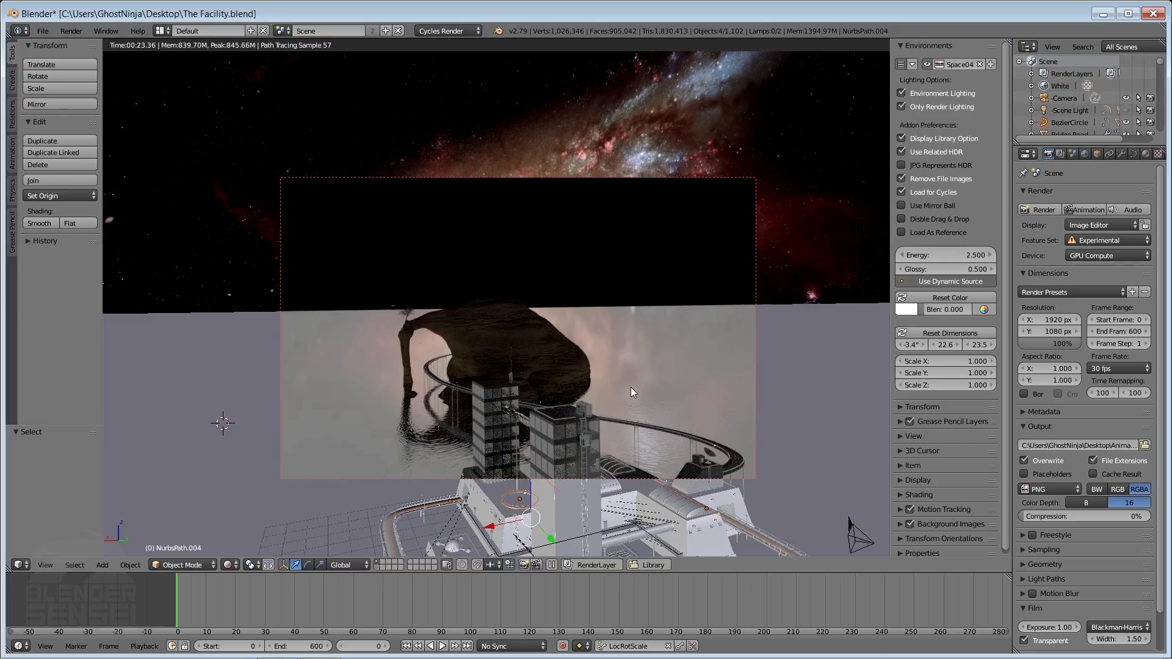
scroll(638, 386, up, 3)
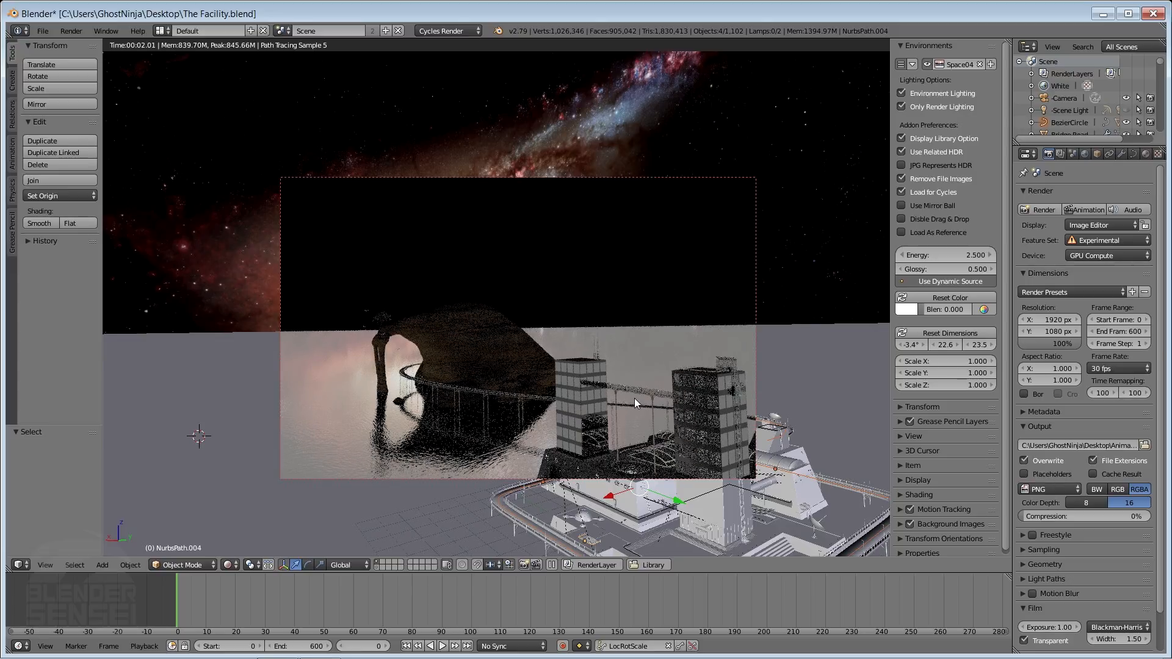
scroll(635, 398, up, 2)
shift+middle_drag(635, 398, 618, 390)
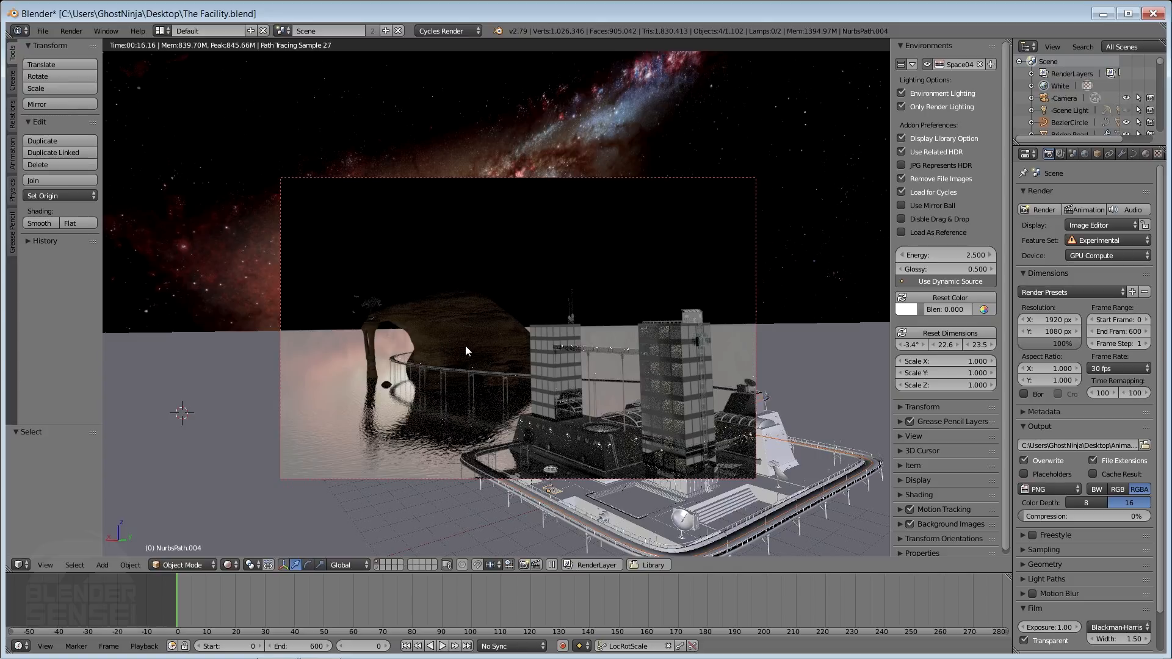
- Set the environment's Energy to 7 and Glossy to 2 while viewing the rendered preview around the rock
click(960, 254)
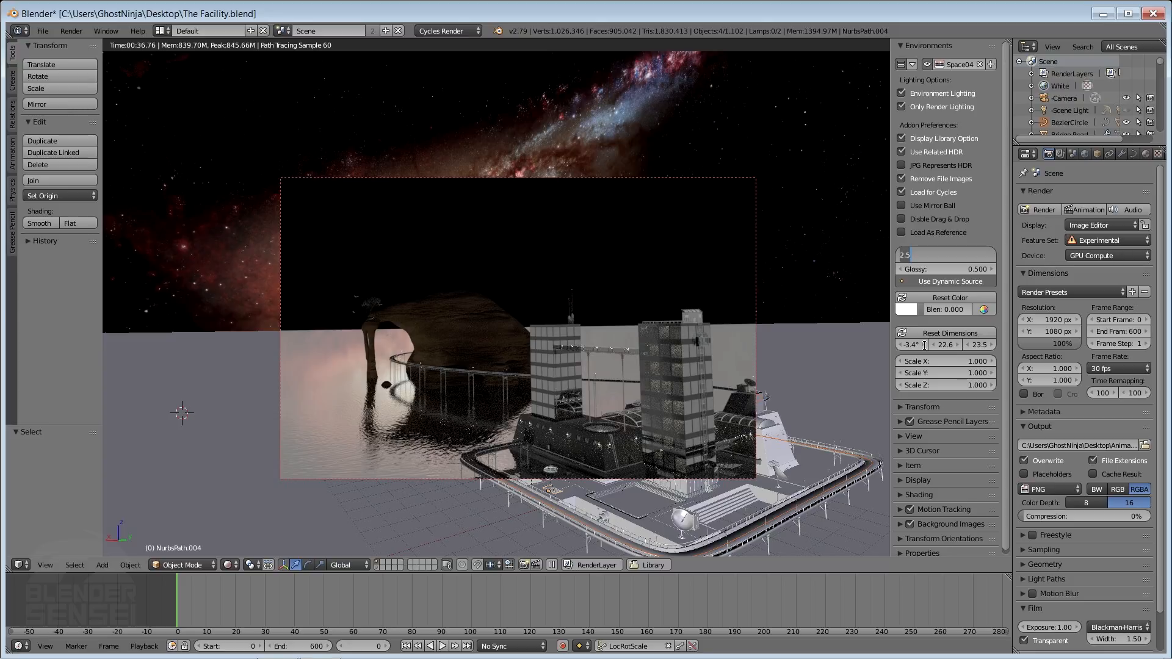
text(7)
key(Return)
middle_drag(709, 382, 710, 382)
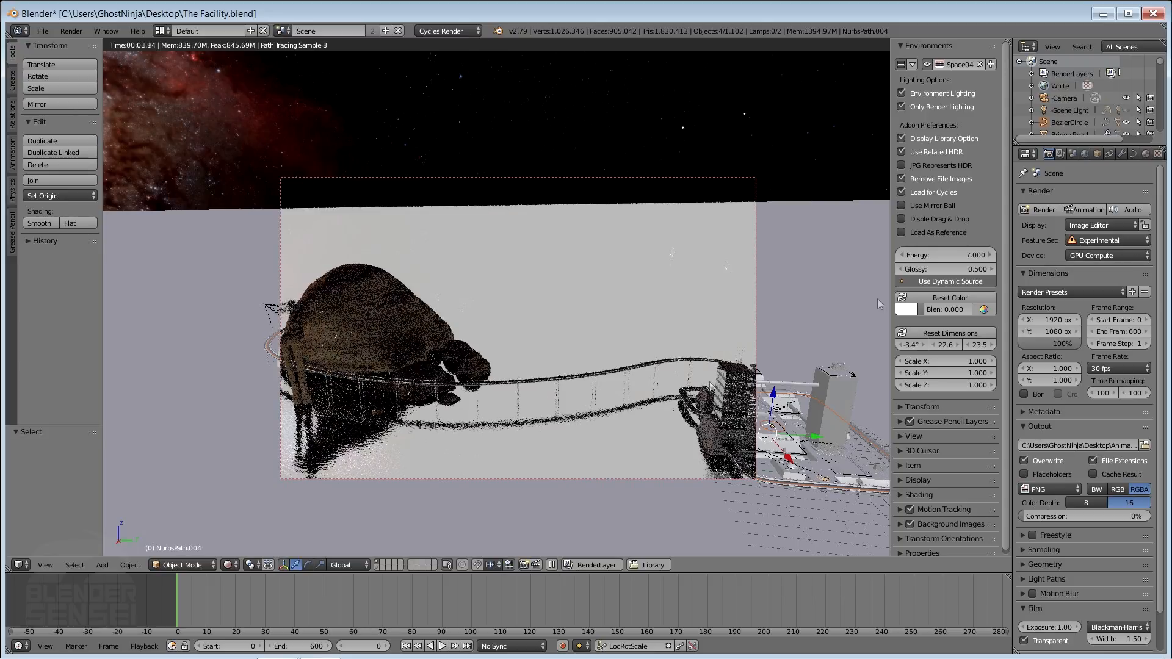
click(912, 270)
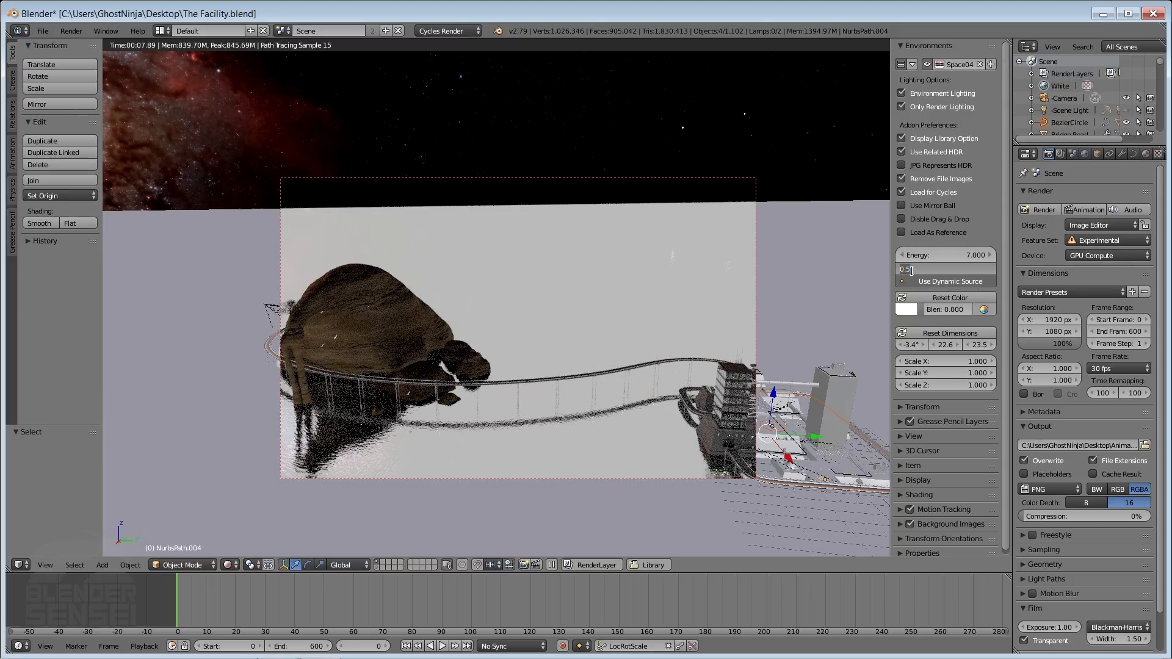
text(2)
key(Return)
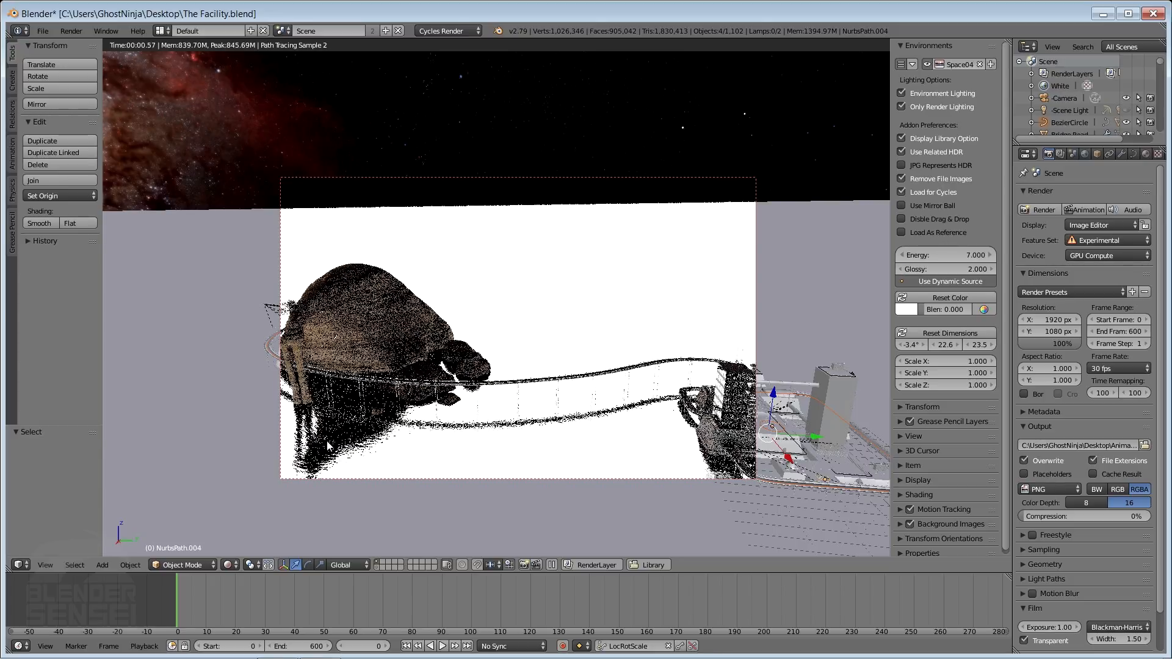
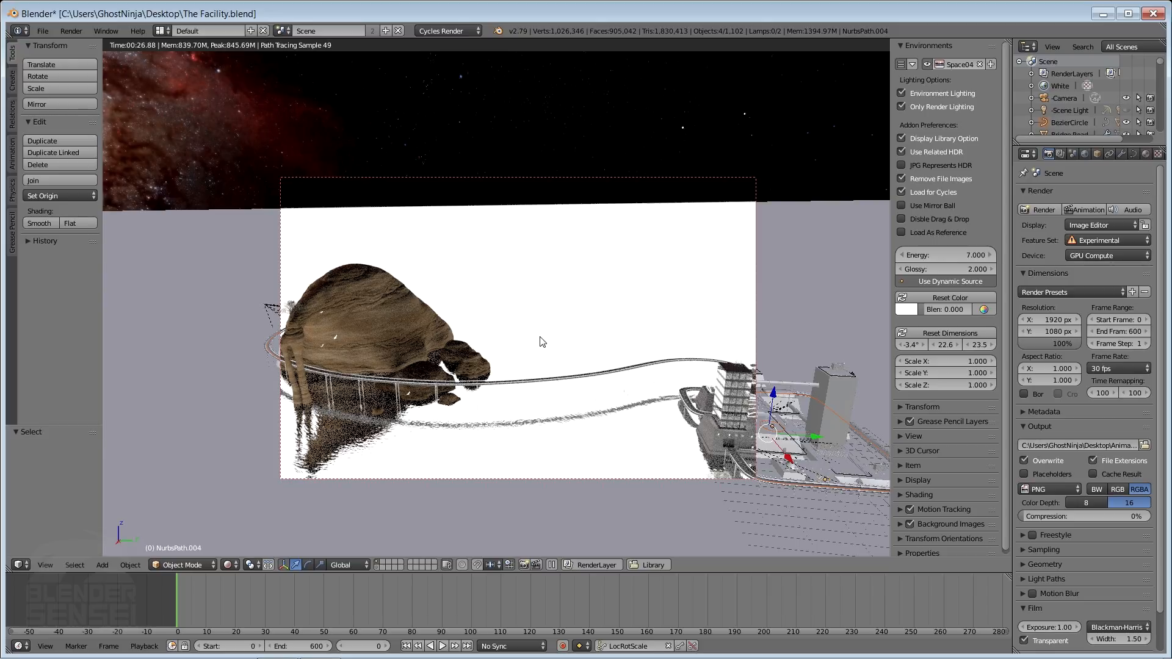
- Return the viewport to solid shading and set the environment's Energy to 3 and Glossy to 1
key(shift+z)
middle_drag(594, 430, 530, 409)
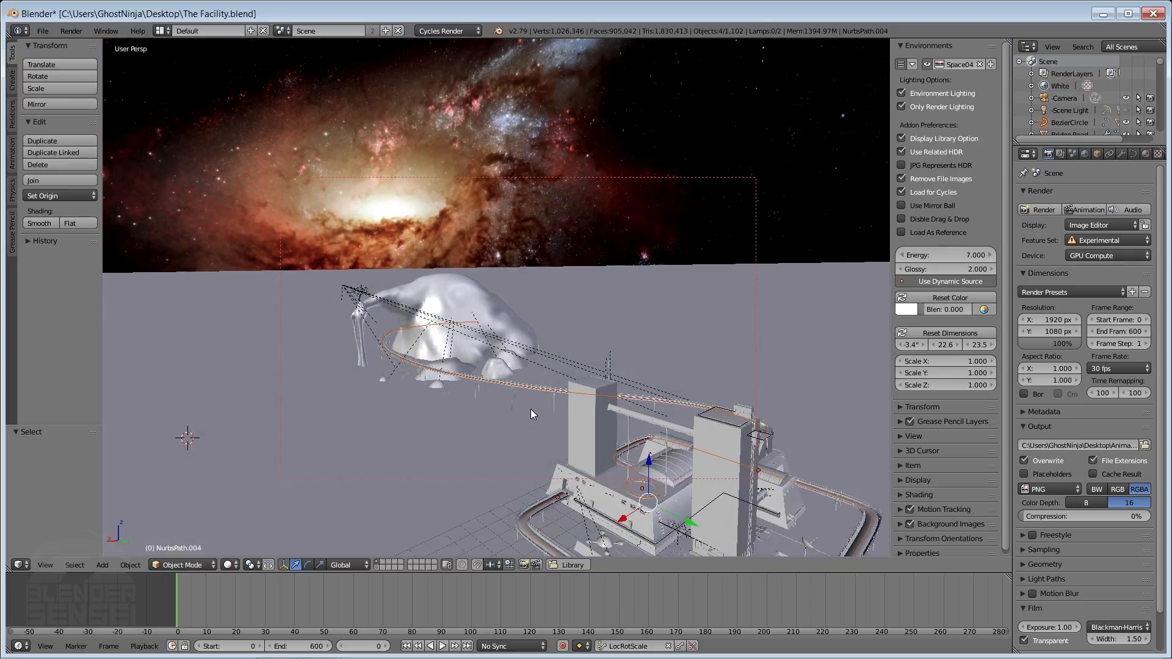
click(957, 254)
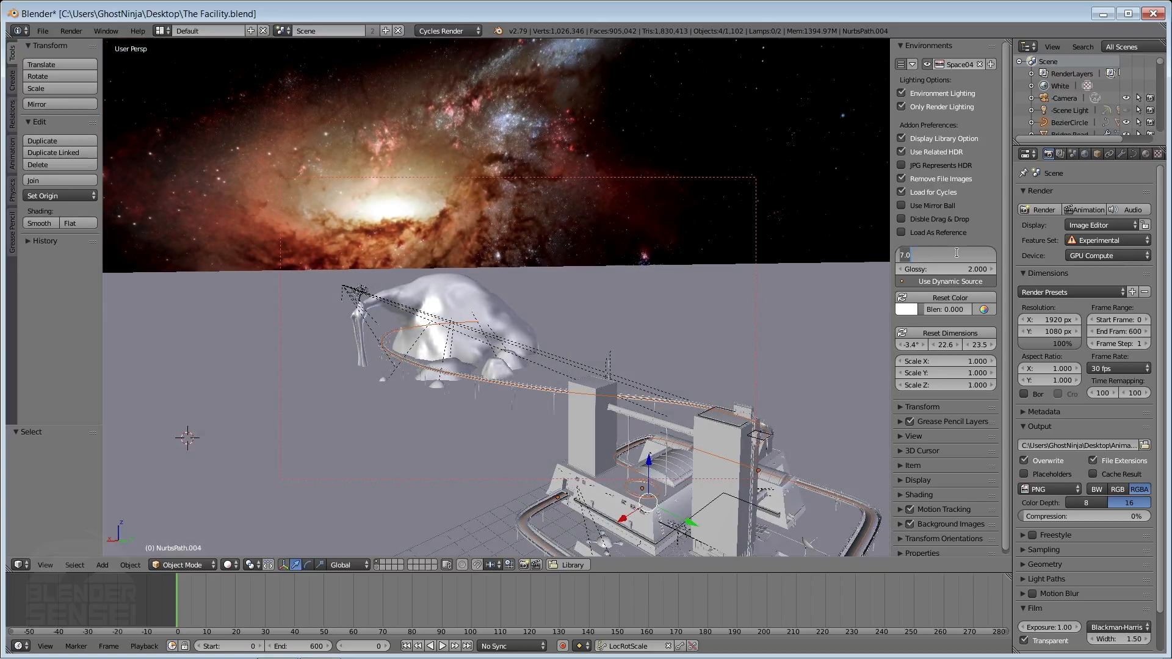
text(3)
key(Return)
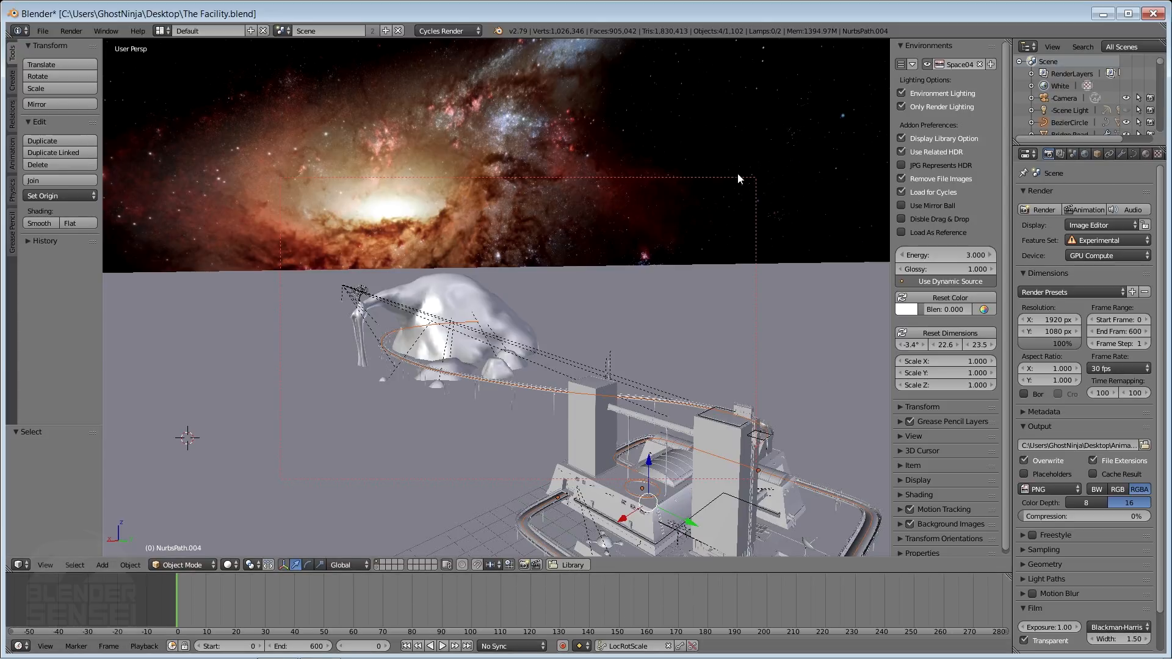
- Disable Display Library Option in the add-on preferences of the environment settings
mouse_move(720, 256)
middle_down()
mouse_move(679, 251)
mouse_move(698, 251)
middle_up()
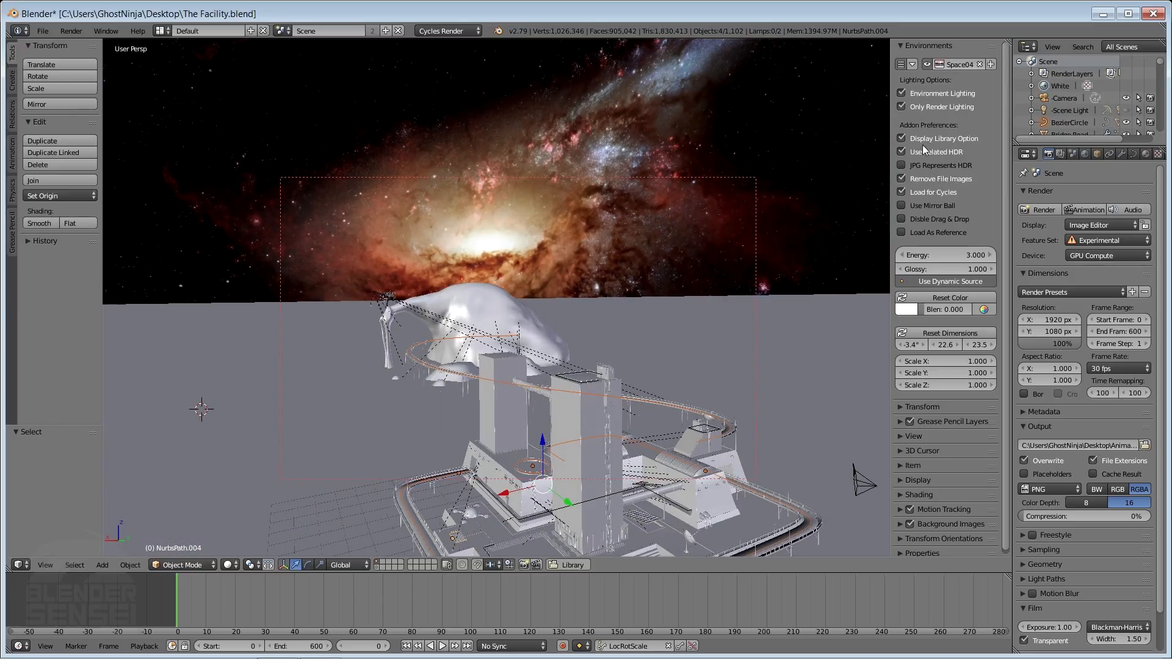
click(901, 139)
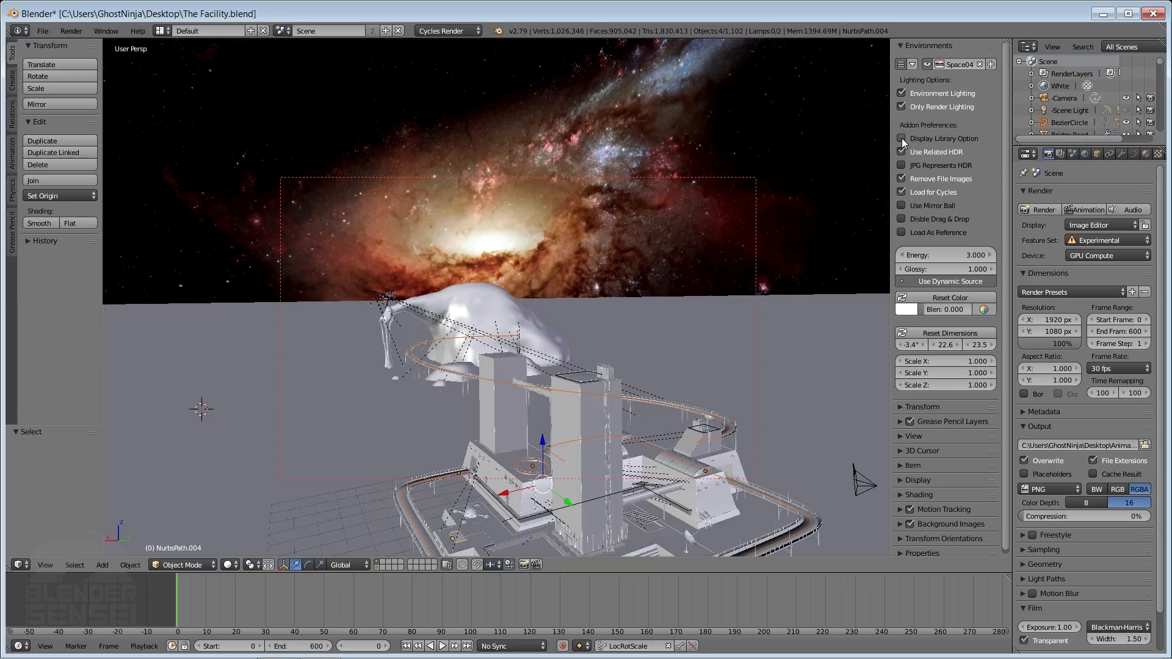
- Disable drag and drop for environments, and load Sky35.jpg from the Desktop's Environments\Skies folder as the environment
click(902, 219)
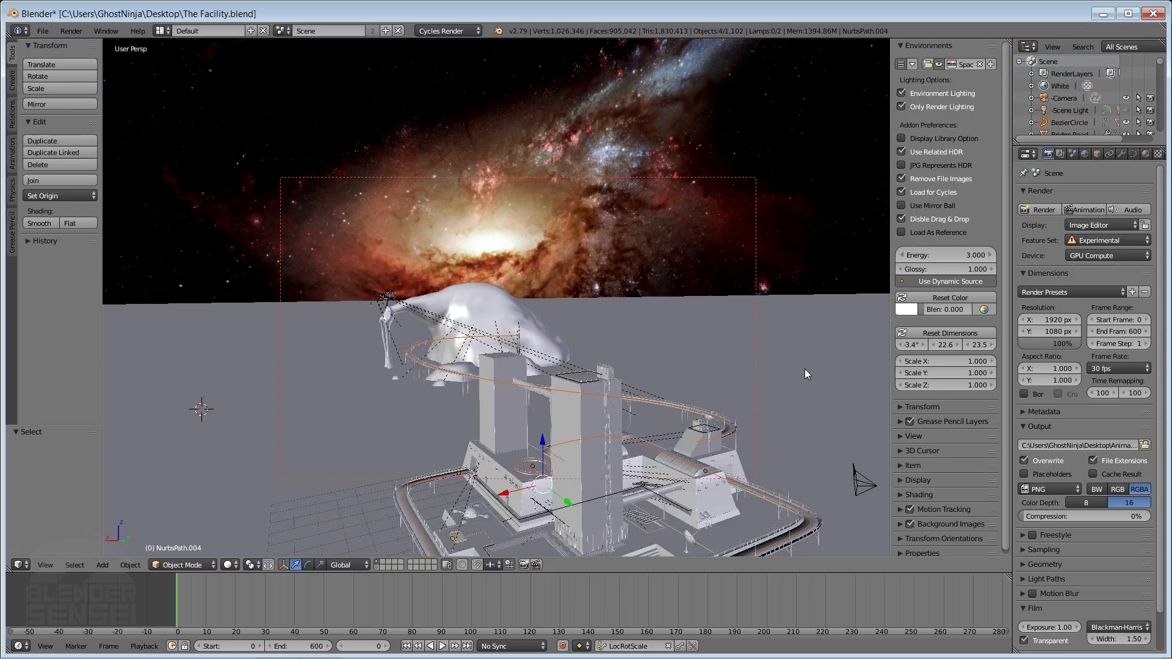
click(929, 64)
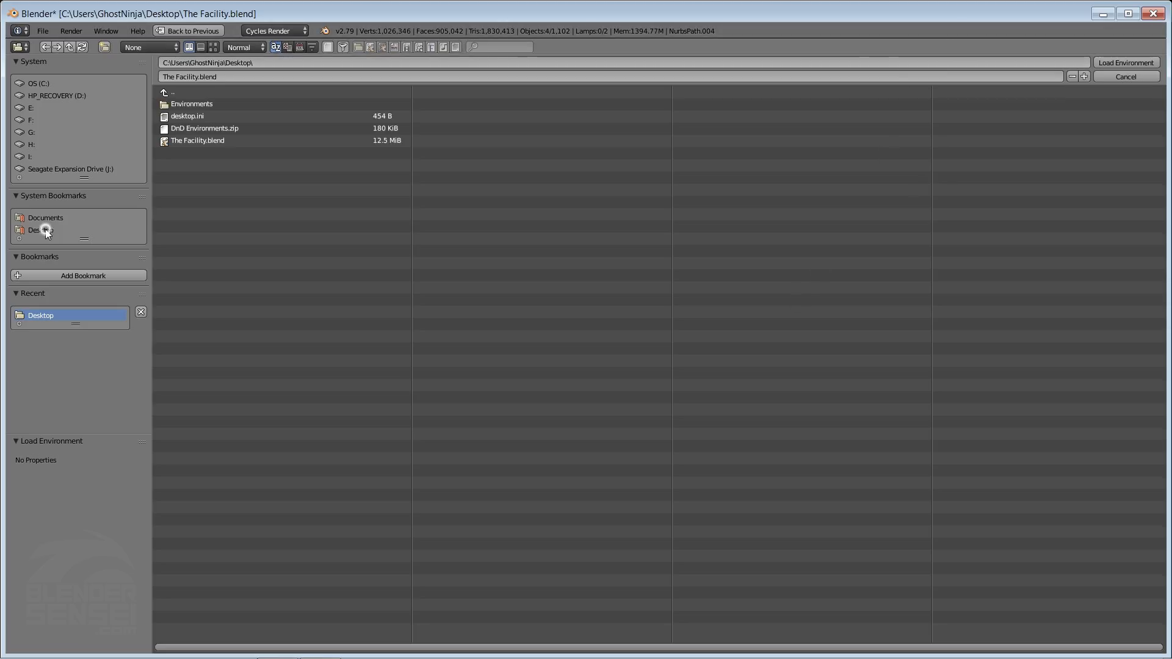
click(210, 105)
click(210, 104)
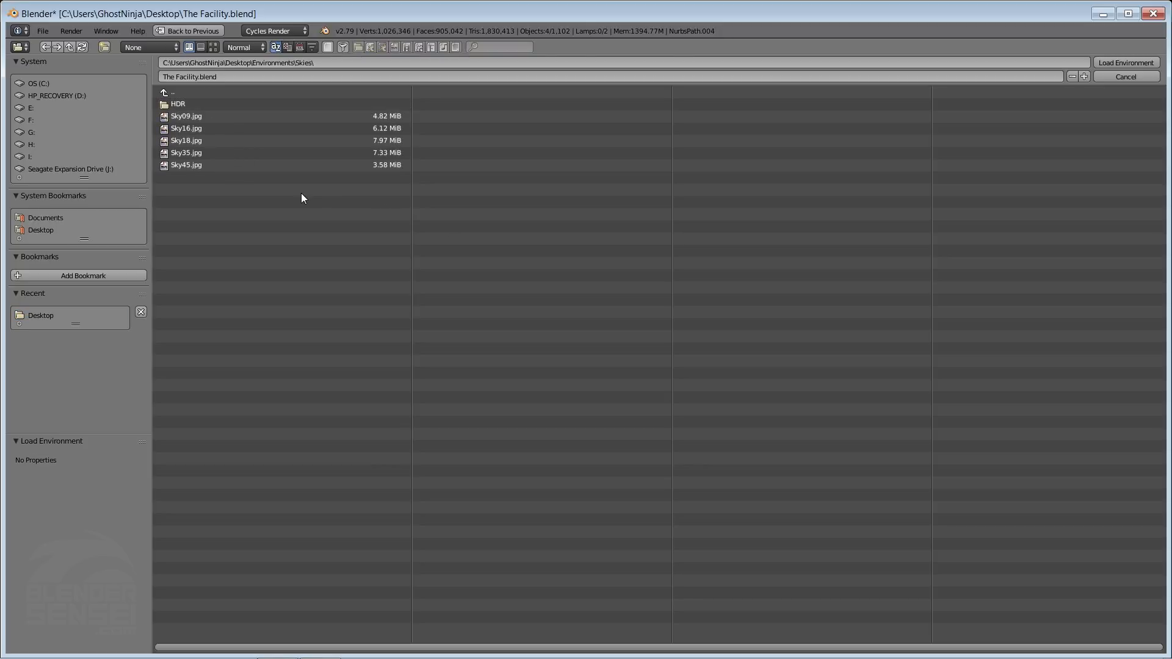
double_click(183, 141)
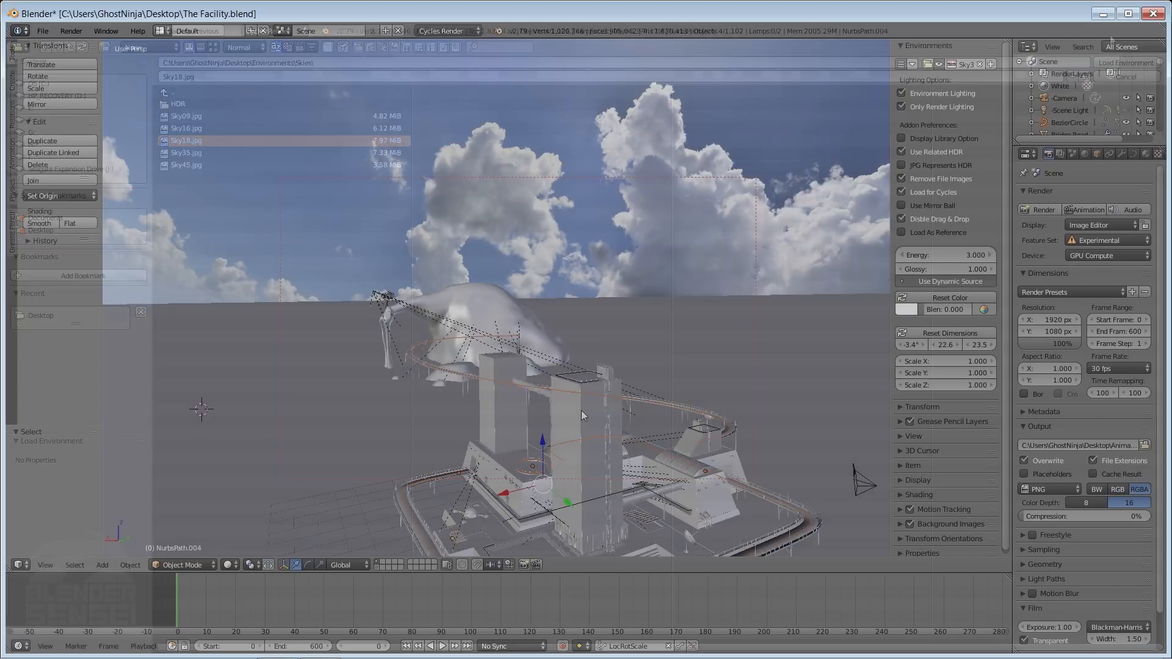
- Reset the environment's dimensions so the Sky35 background has no rotation
middle_drag(581, 410, 470, 412)
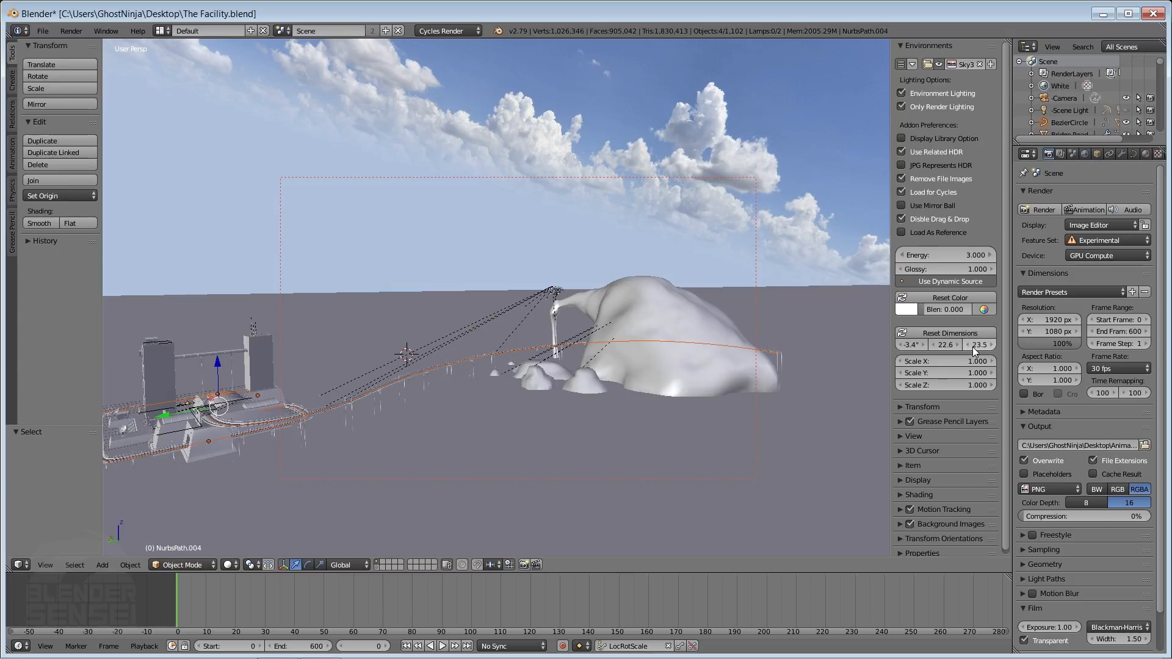
middle_drag(464, 320, 420, 312)
click(957, 332)
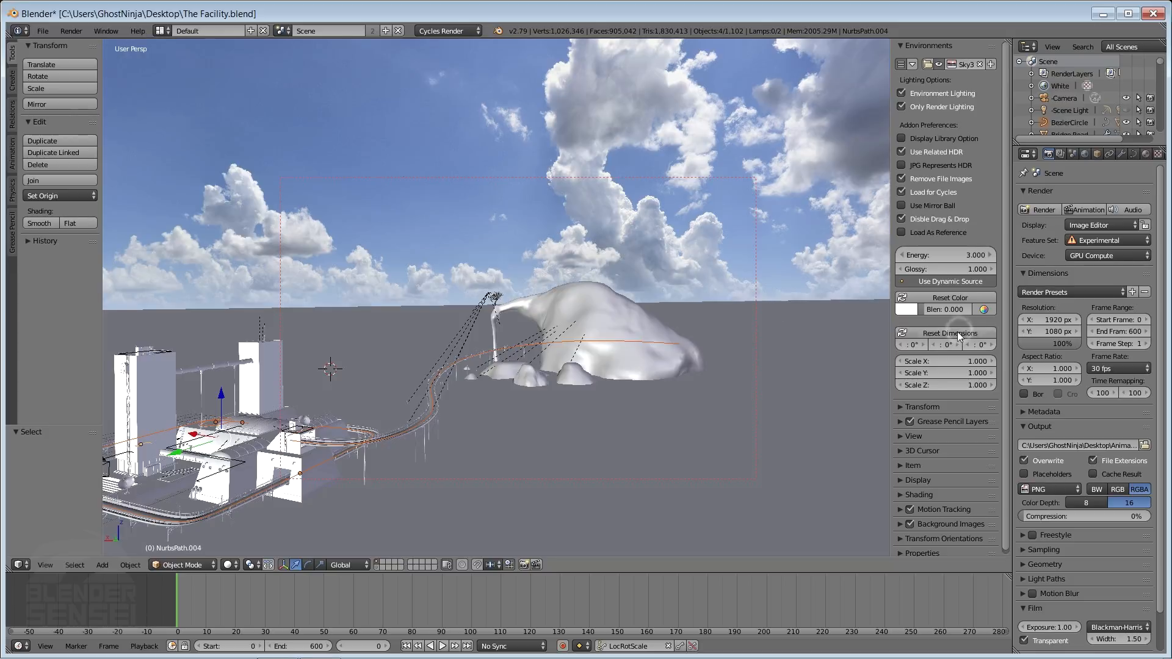
middle_drag(474, 327, 711, 261)
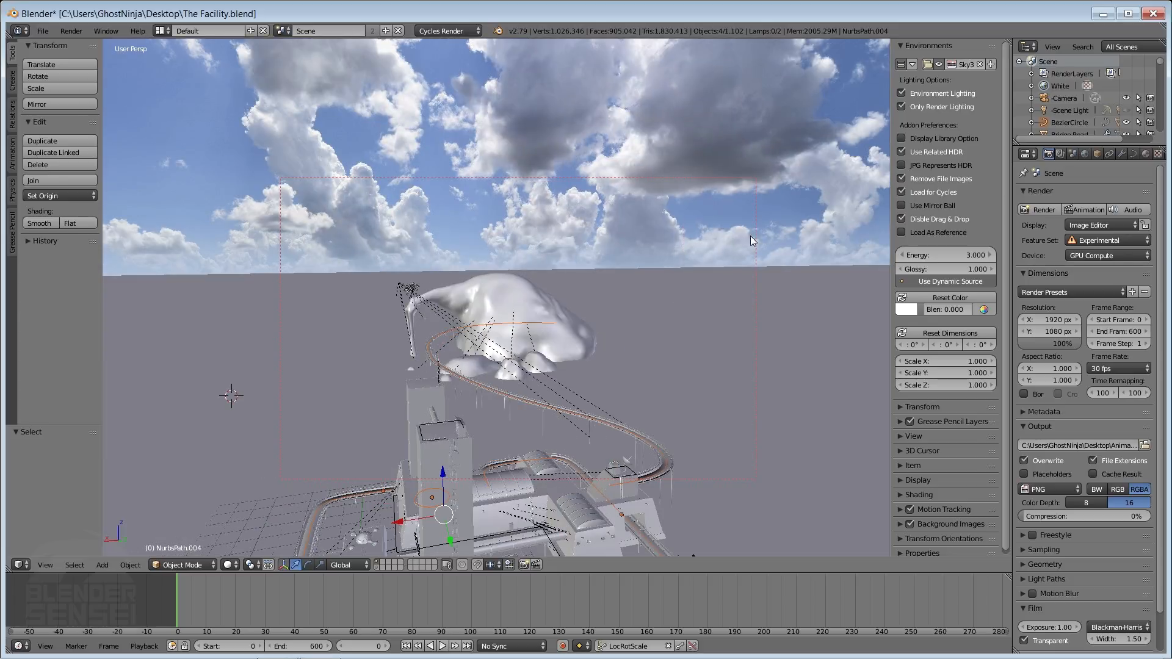
- Re-enable drag and drop and turn on Display Library Option, briefly opening the environment library to check it
click(902, 219)
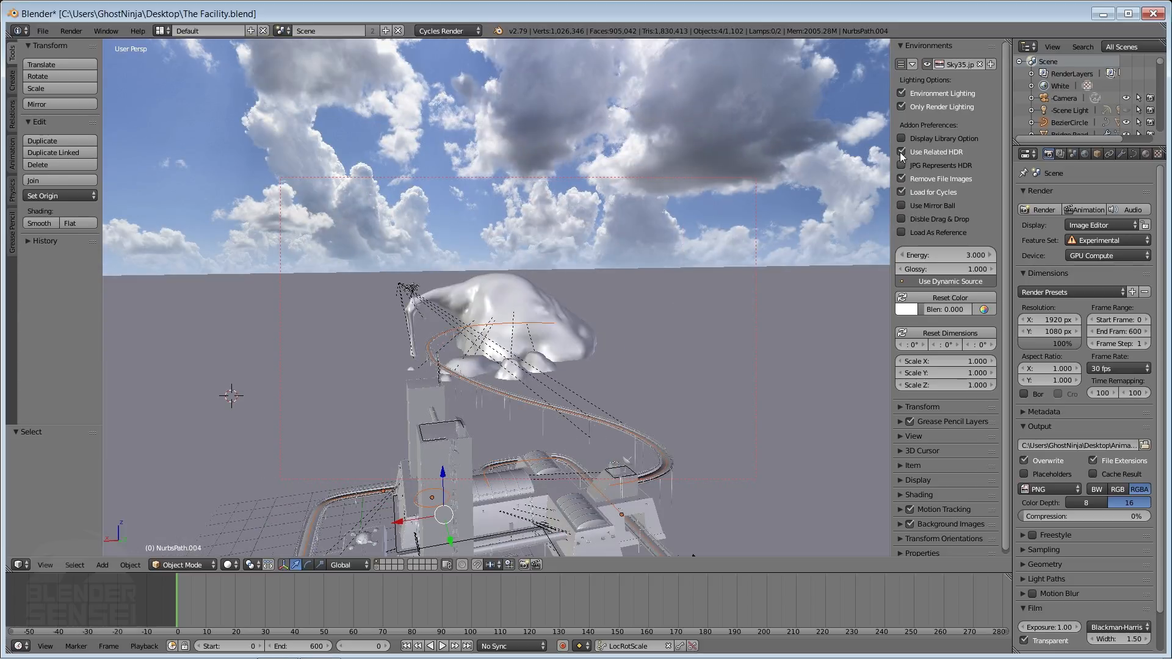
click(902, 140)
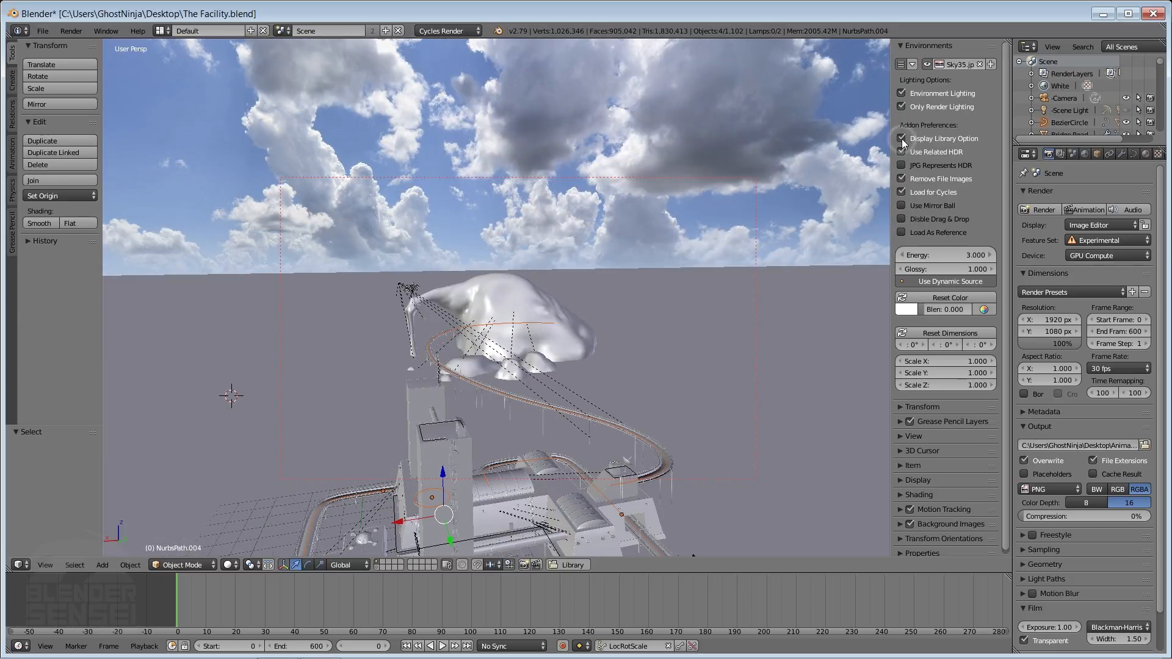
click(573, 565)
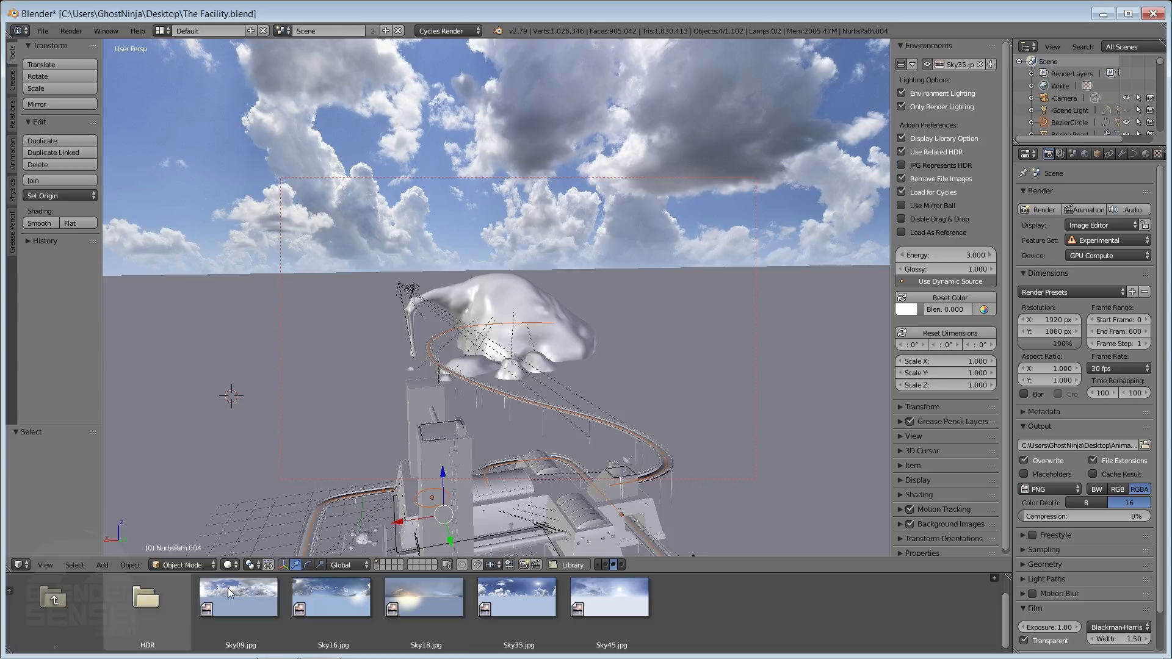
click(573, 565)
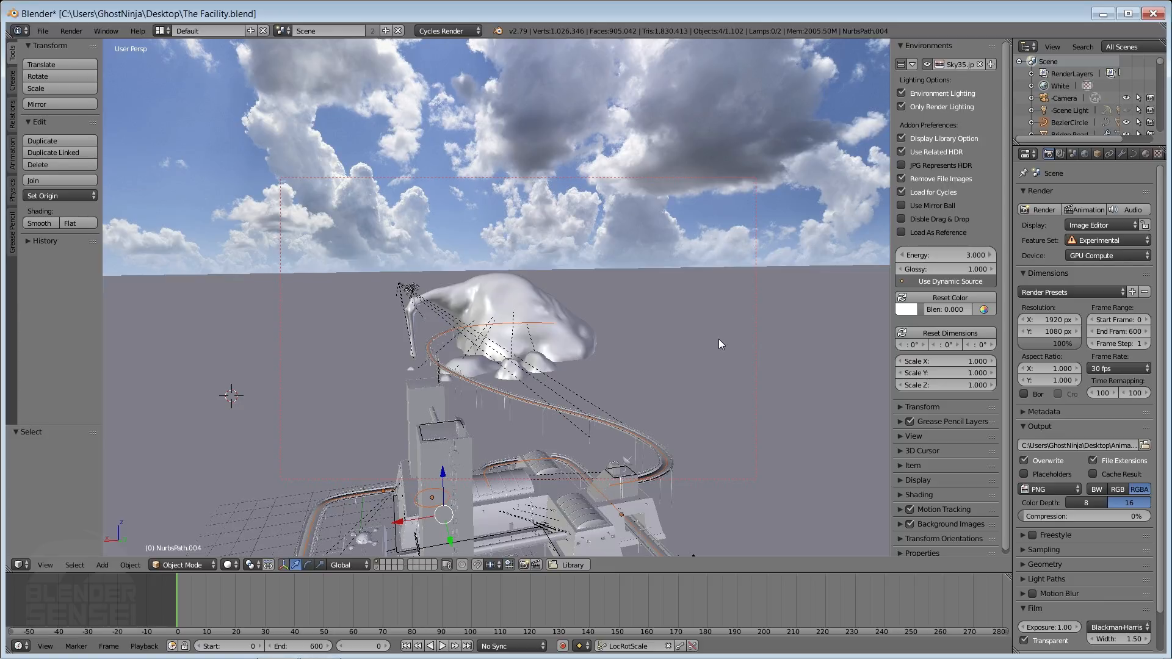
middle_drag(614, 361, 478, 311)
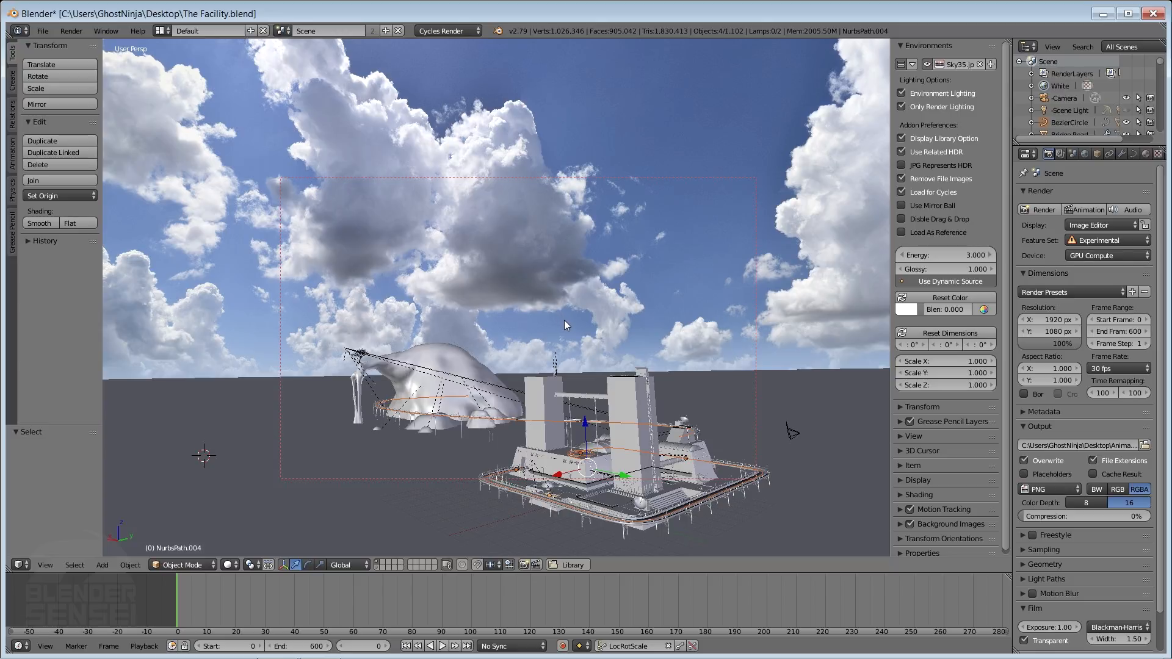
middle_drag(574, 323, 521, 320)
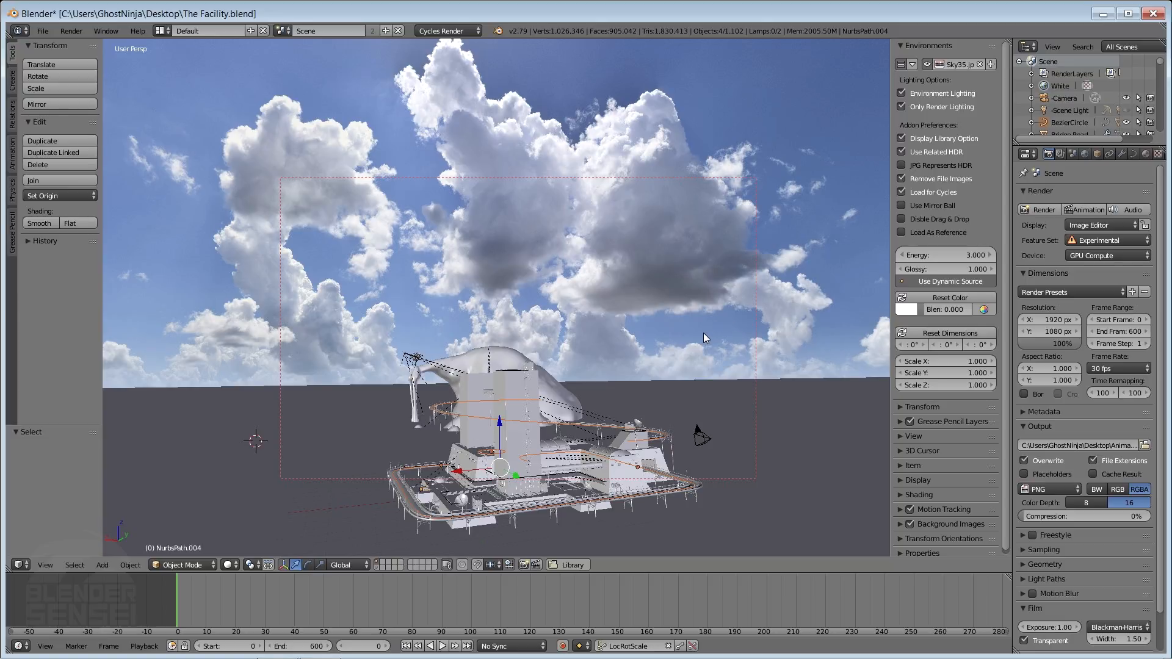
middle_drag(687, 338, 562, 372)
middle_drag(614, 303, 598, 371)
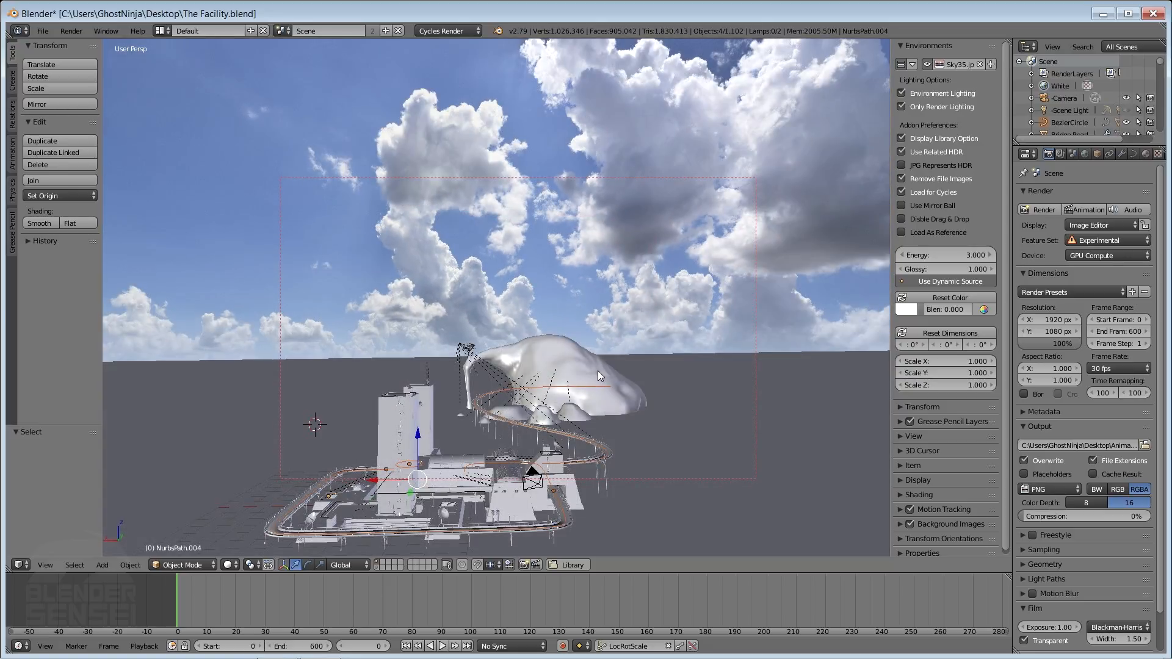
middle_drag(499, 421, 506, 423)
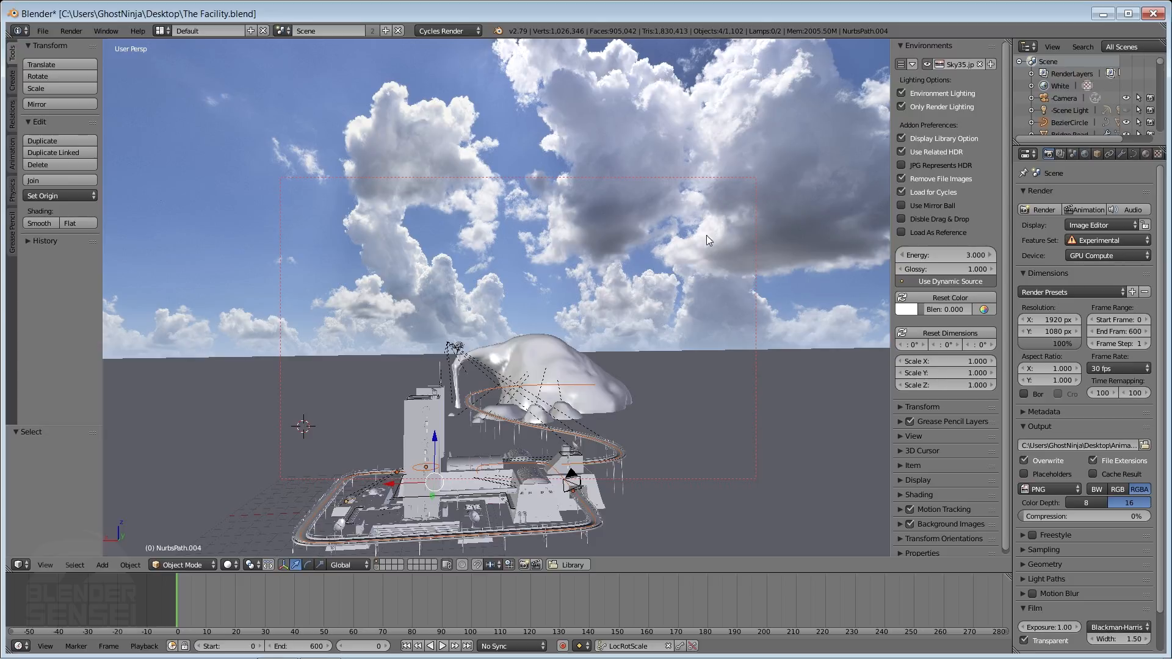
middle_drag(551, 313, 545, 310)
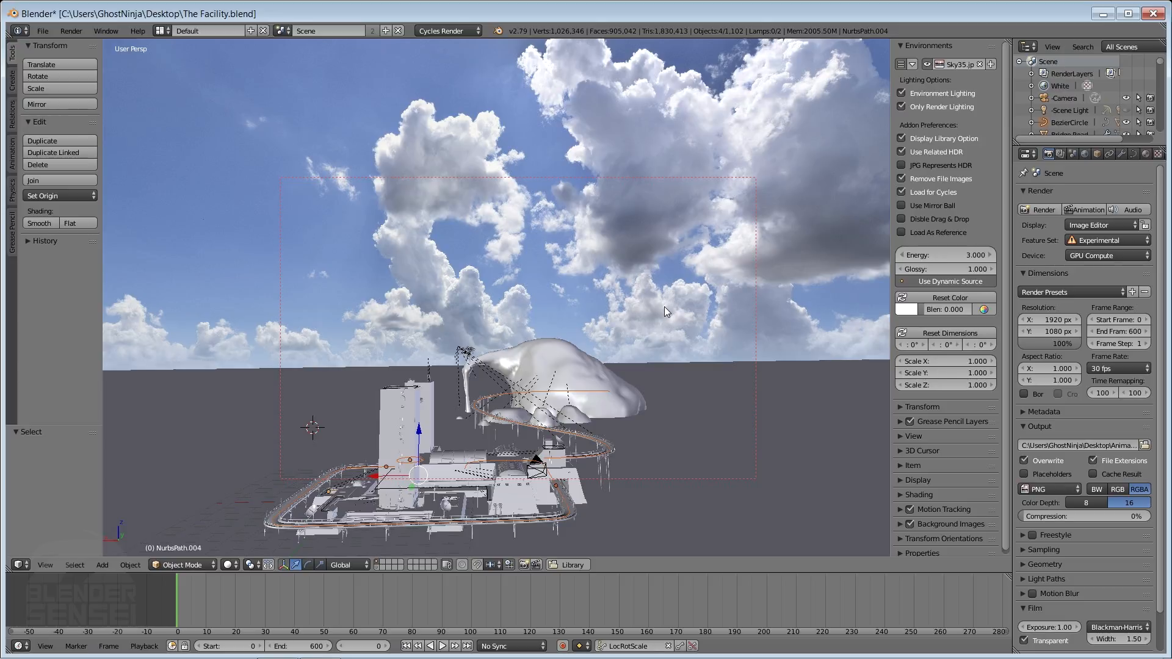
- Show the environment library with the sky image thumbnails below the 3D view
click(571, 565)
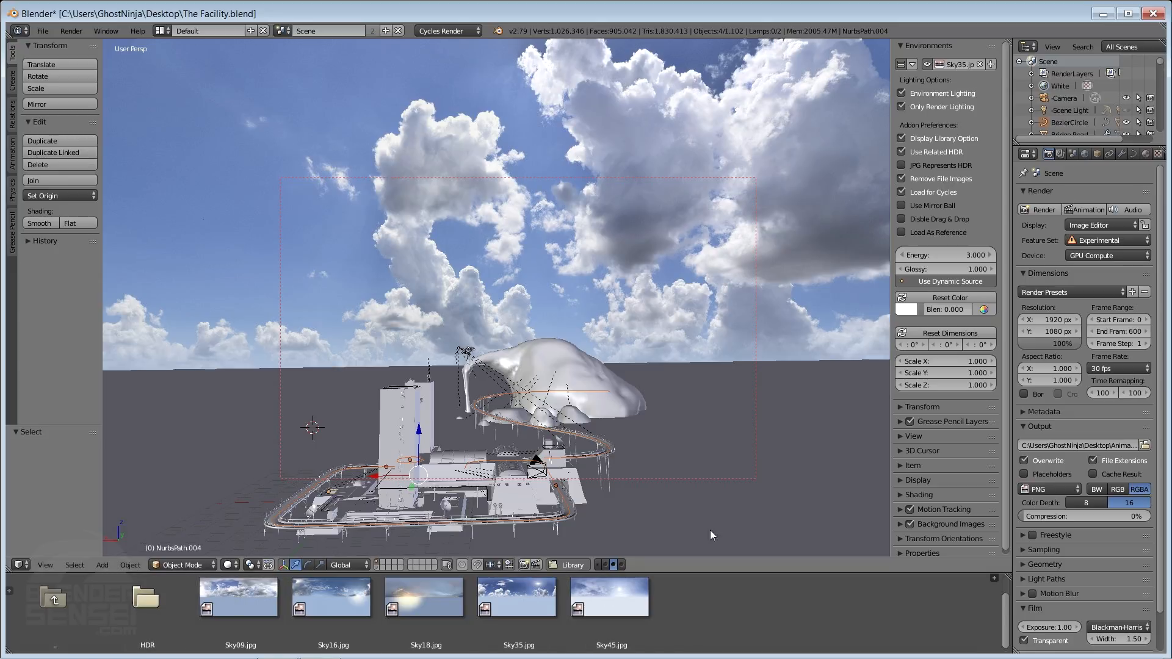
middle_drag(706, 452, 692, 447)
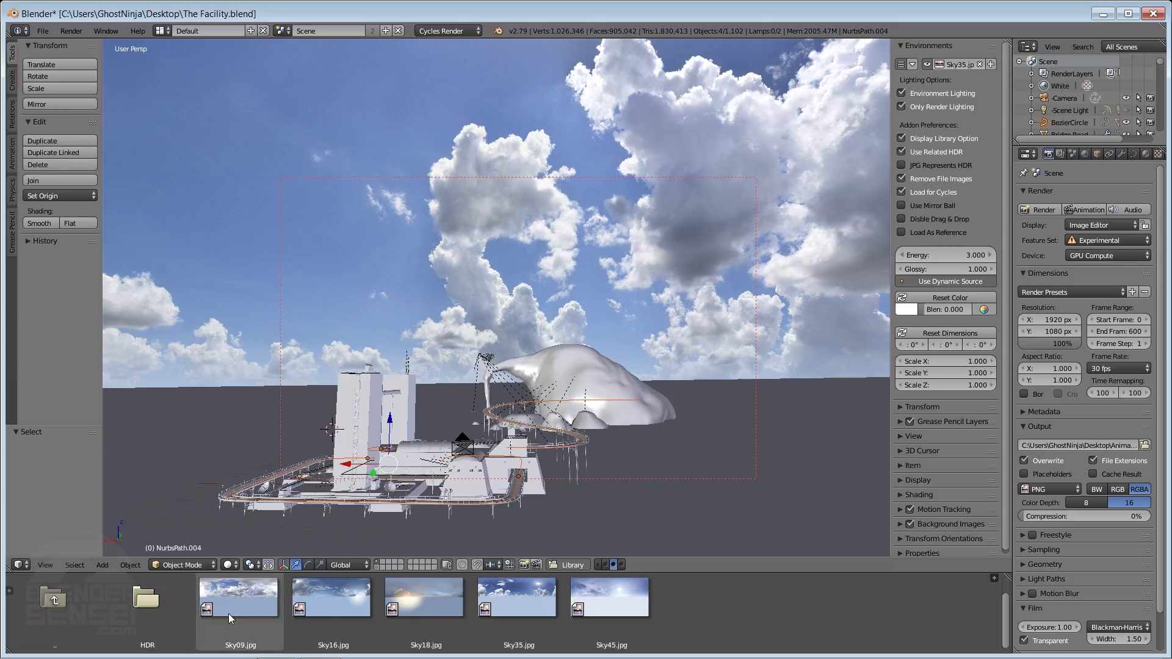
middle_drag(683, 418, 650, 426)
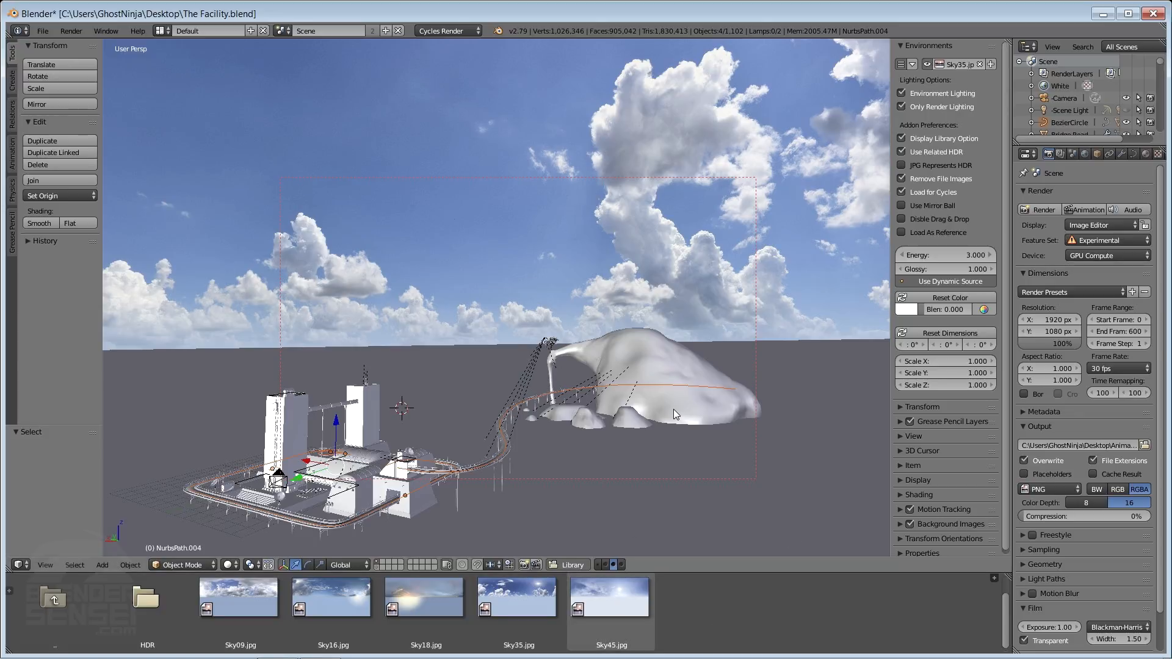
mouse_move(673, 406)
middle_down()
mouse_move(621, 416)
mouse_move(696, 400)
middle_up()
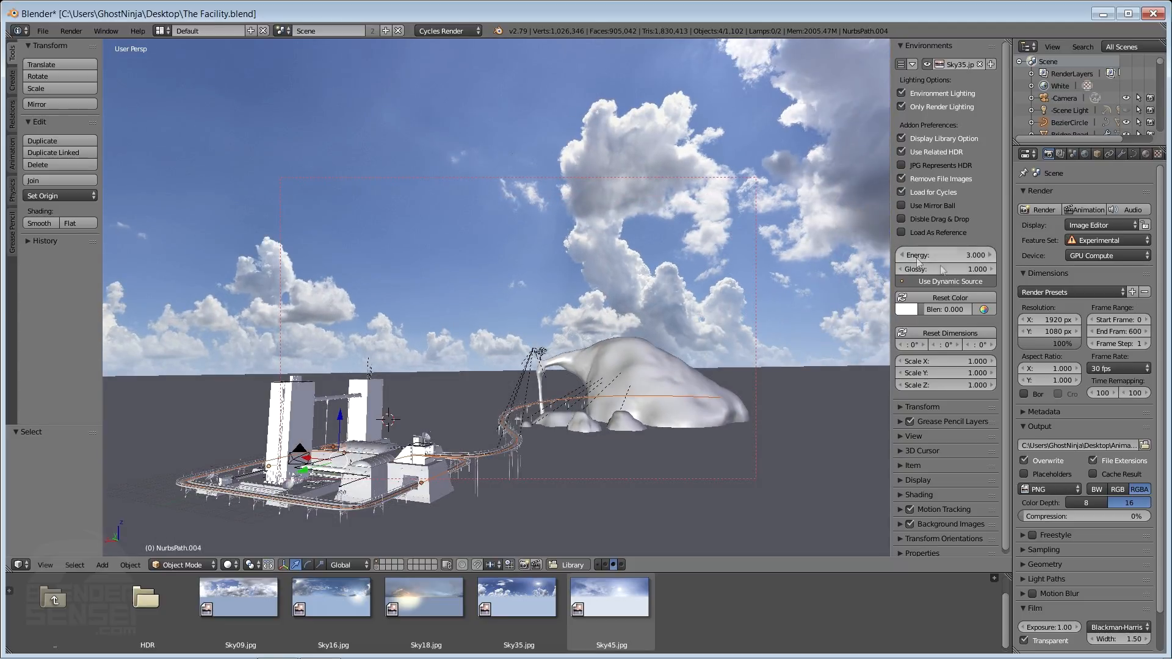
middle_drag(602, 398, 567, 405)
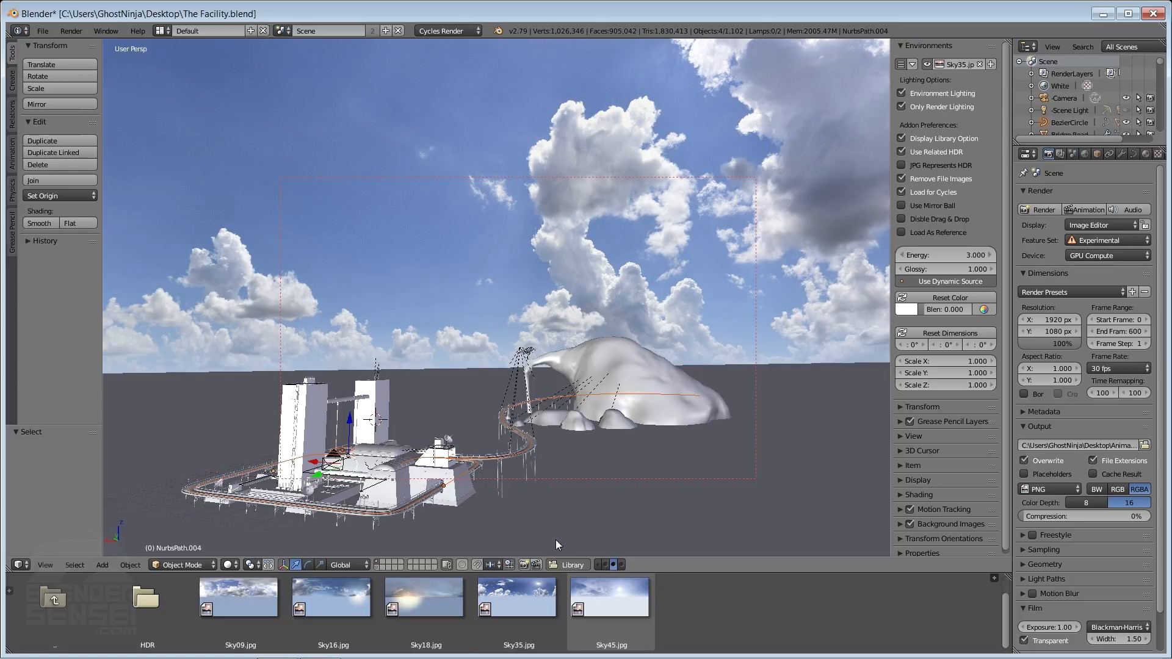
click(431, 583)
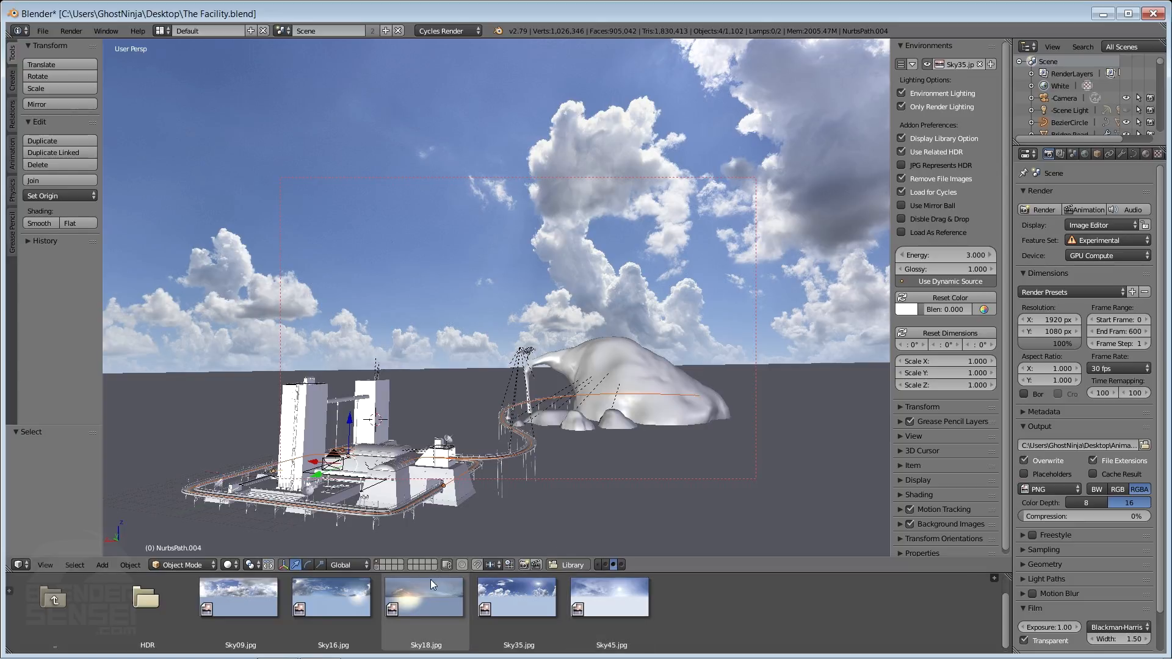
- Turn off Use Related HDR and compare the images in the world's DND-HDR and DND-ENV1 nodes before returning to the 3D view
click(904, 150)
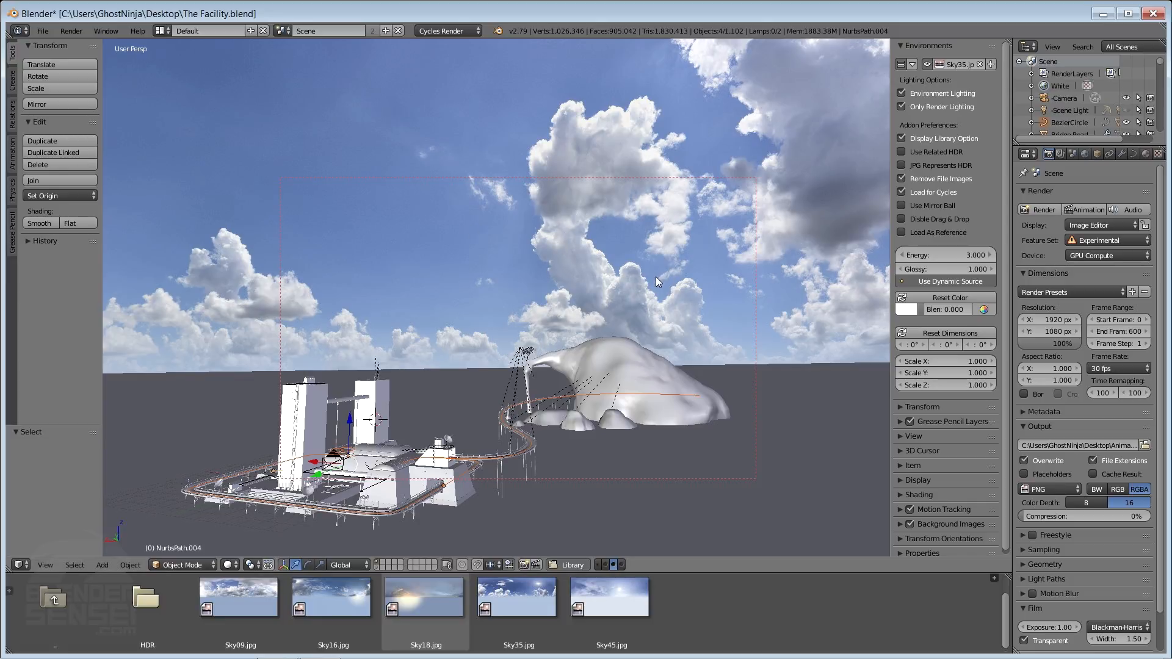
click(20, 565)
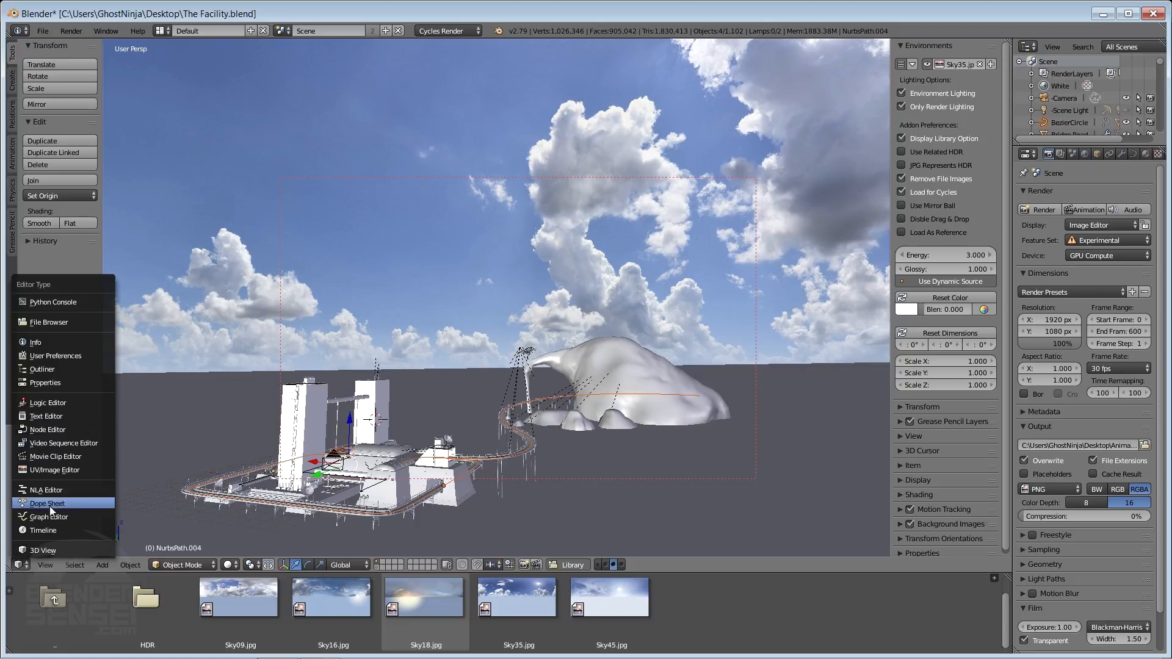
click(55, 429)
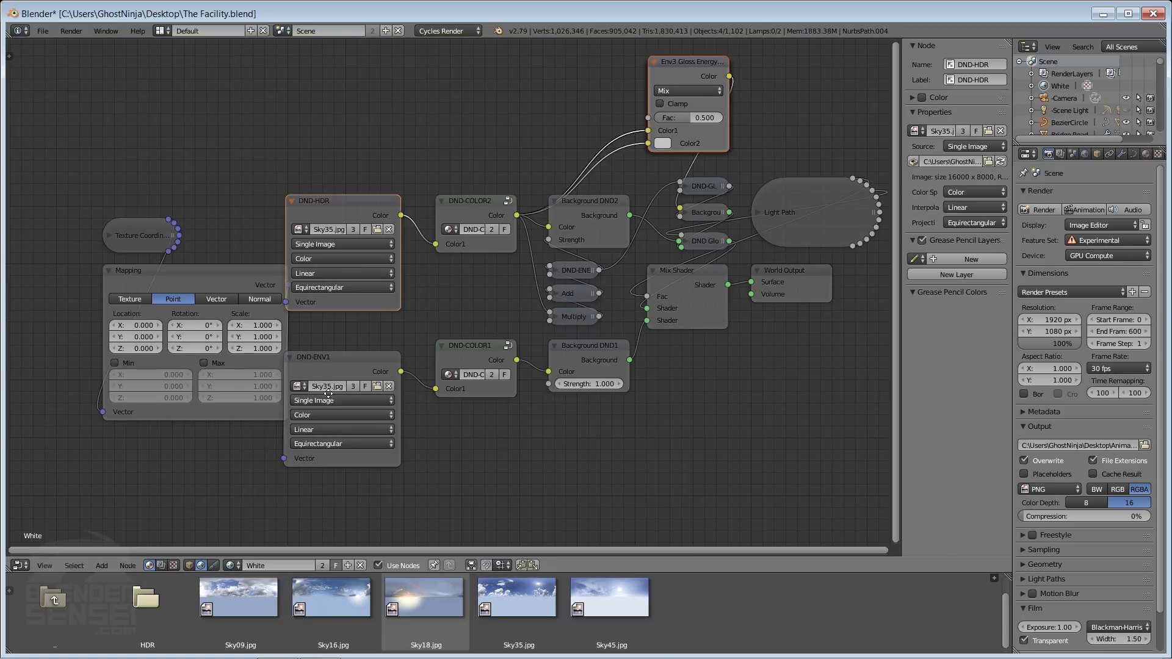
middle_drag(326, 393, 347, 407)
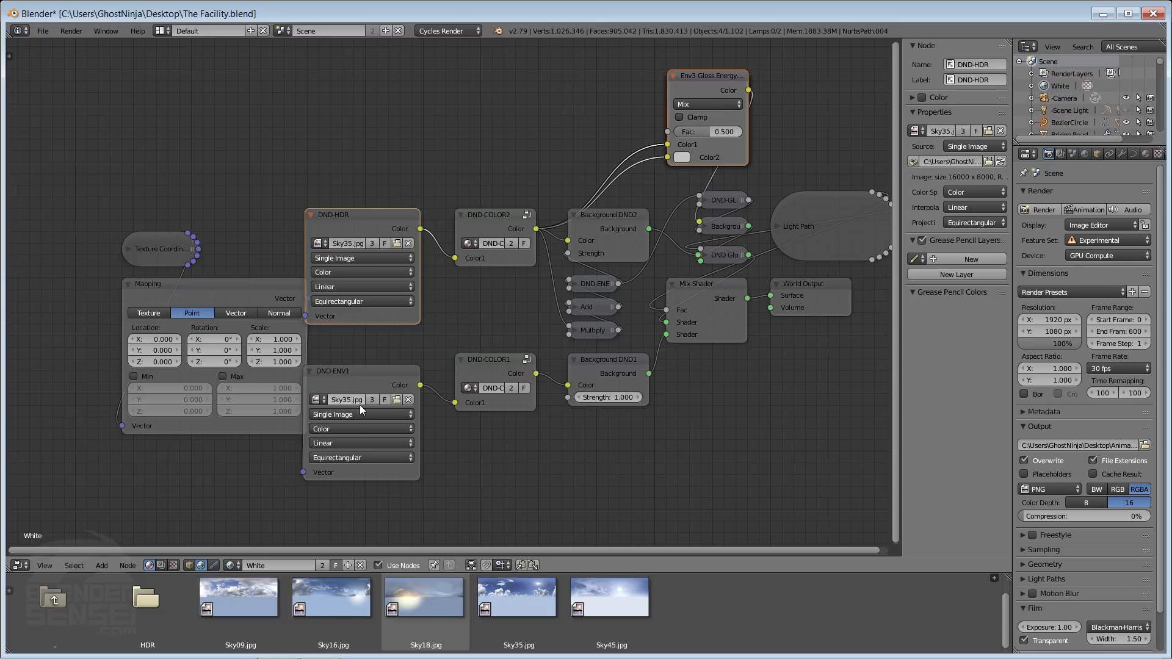
click(348, 385)
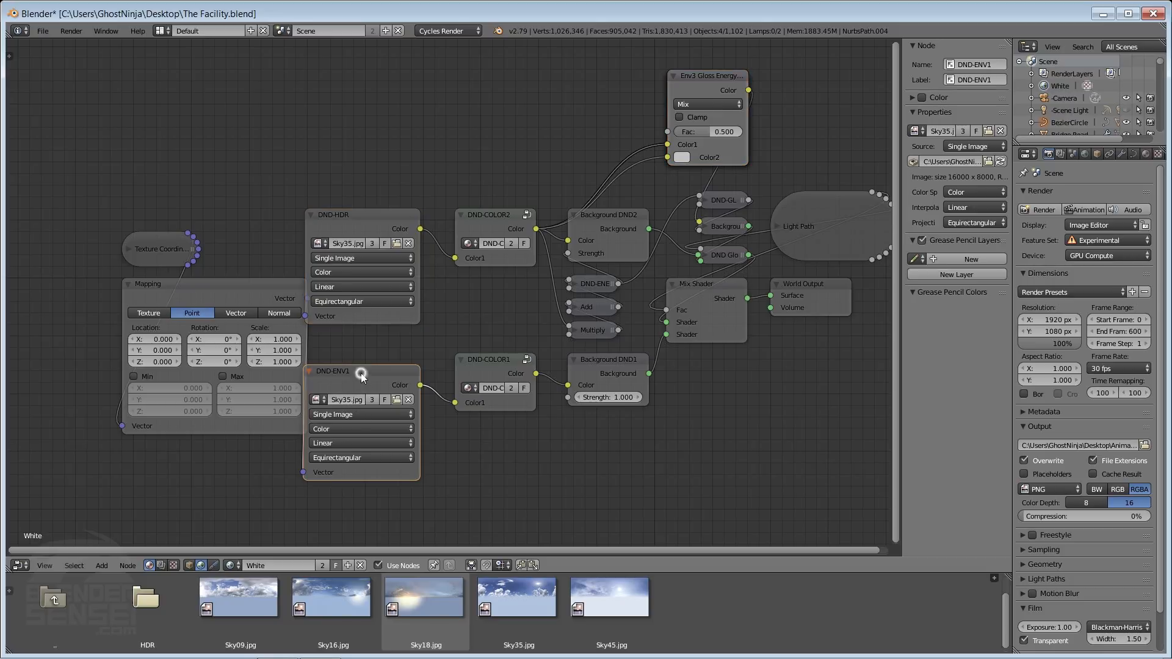
click(371, 221)
click(371, 374)
click(21, 565)
click(33, 566)
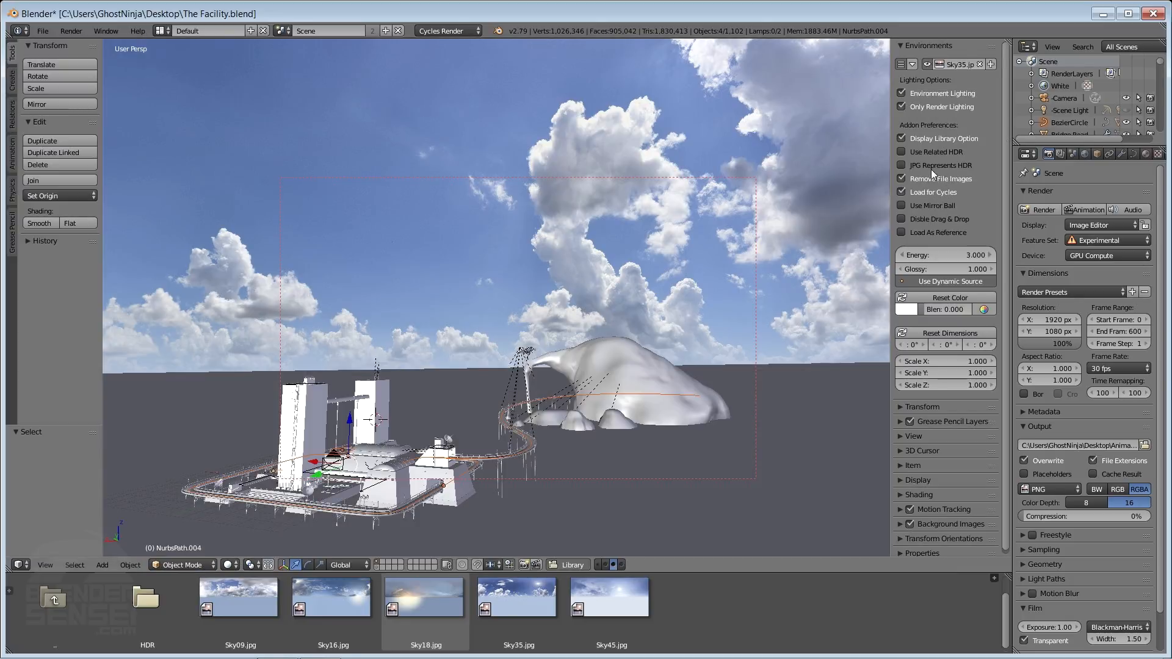
- Turn Use Related HDR back on and check the image in the world's DND-HDR node before returning to the 3D view
click(903, 152)
mouse_move(497, 353)
middle_down()
mouse_move(525, 368)
mouse_move(480, 367)
middle_up()
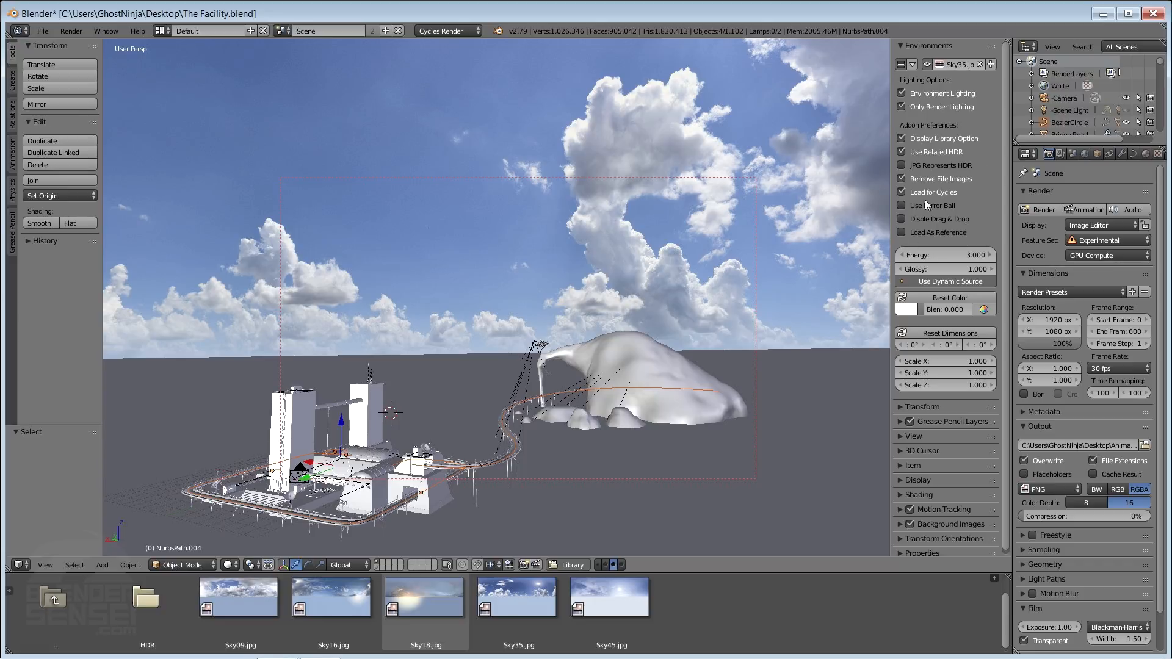
click(21, 564)
click(55, 429)
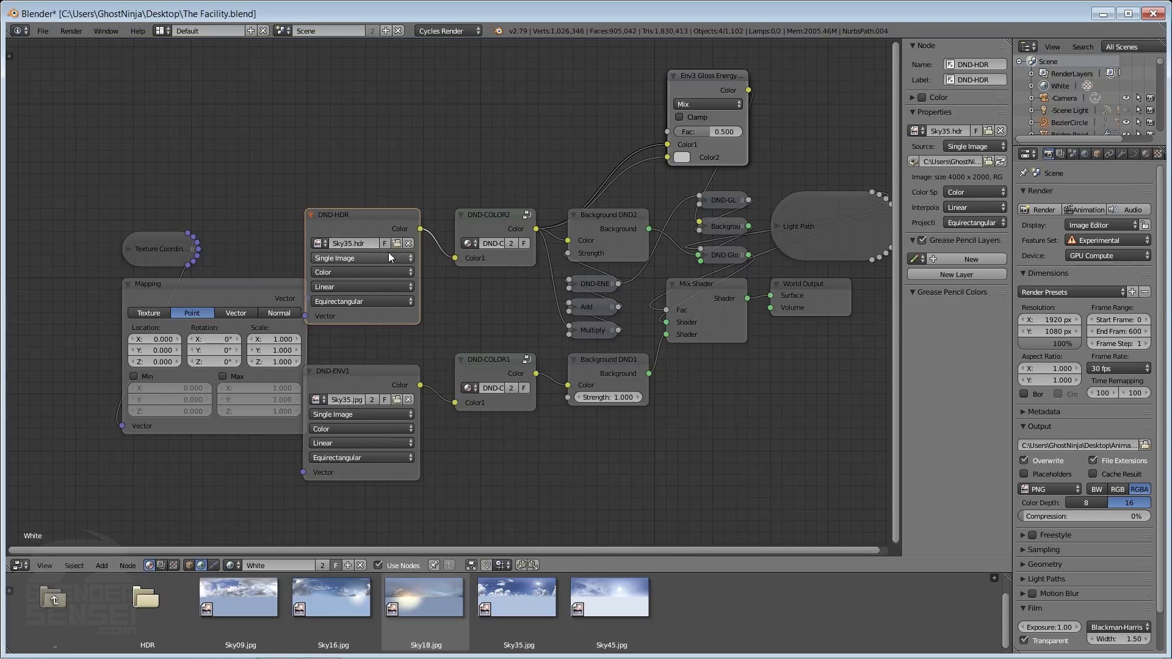
click(20, 565)
click(36, 552)
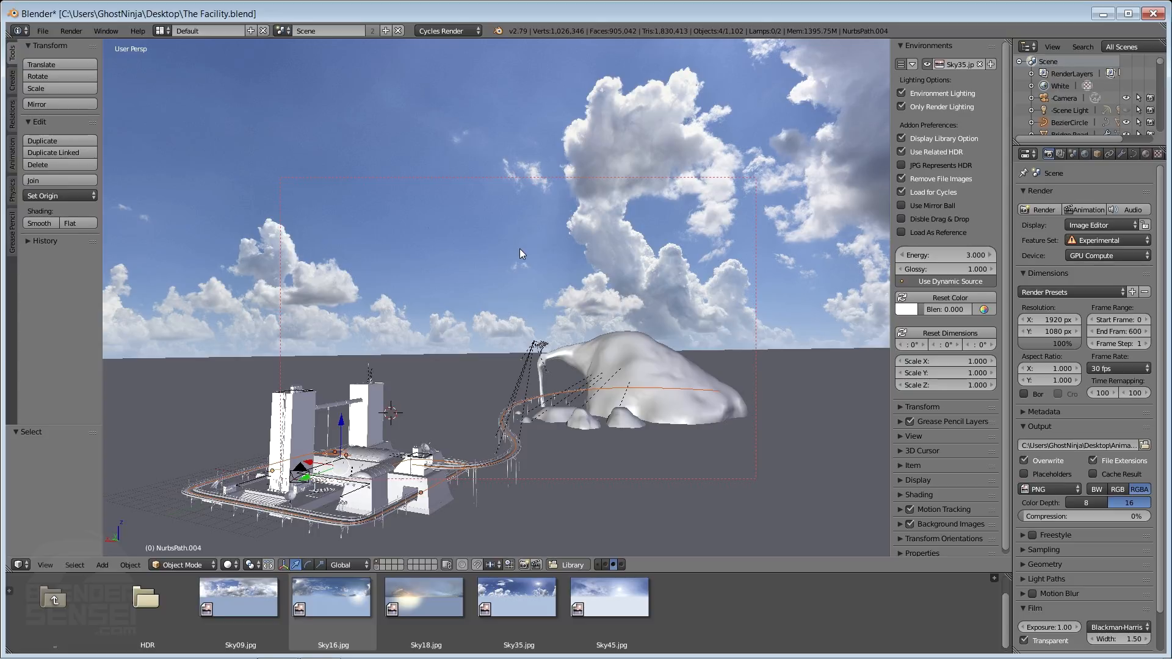
- Switch to the Chrome browser, search Google for "sibl hdri", and browse the sIBL Archive page on HDRLabs
key(super)
click(117, 646)
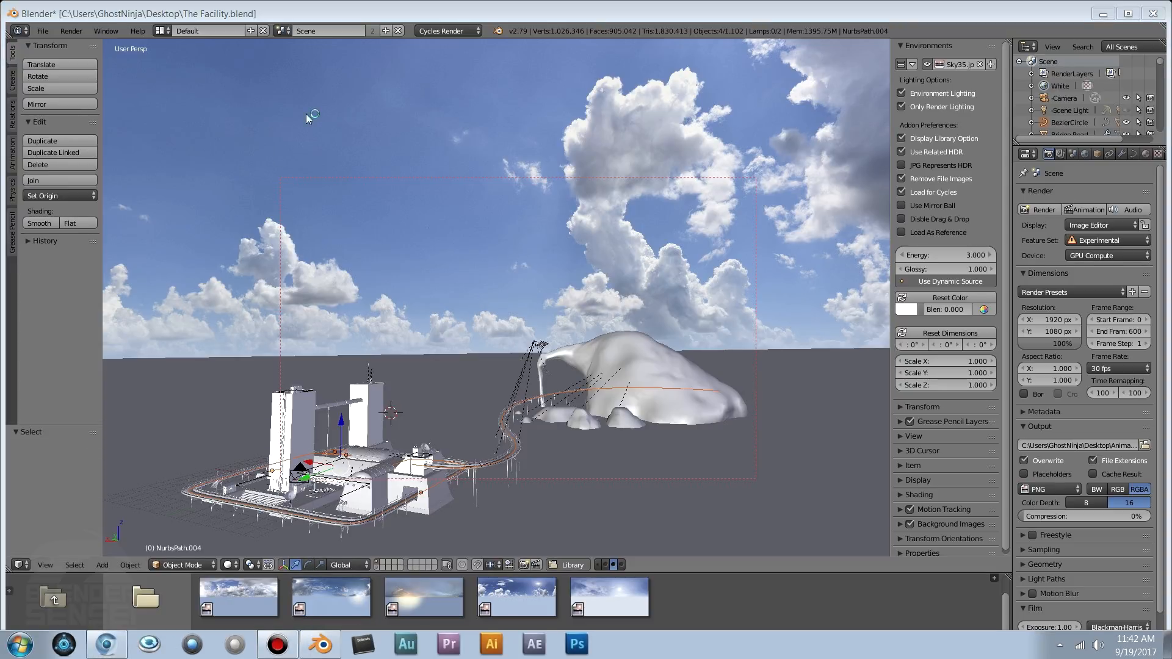
text(sibl hdri)
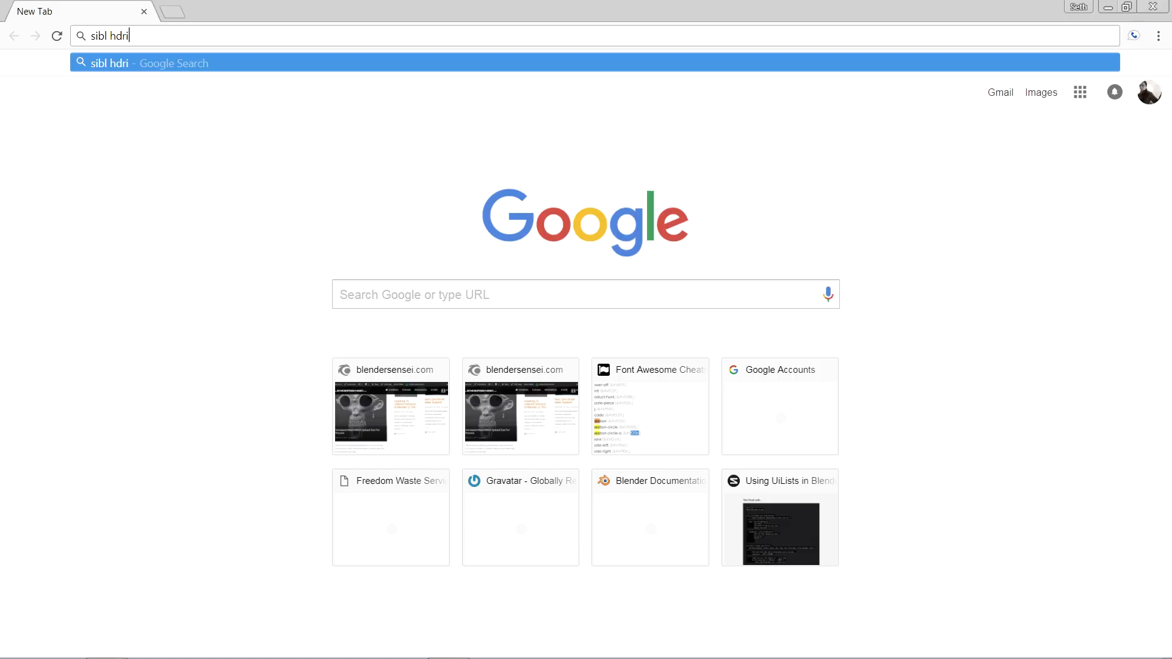
key(Return)
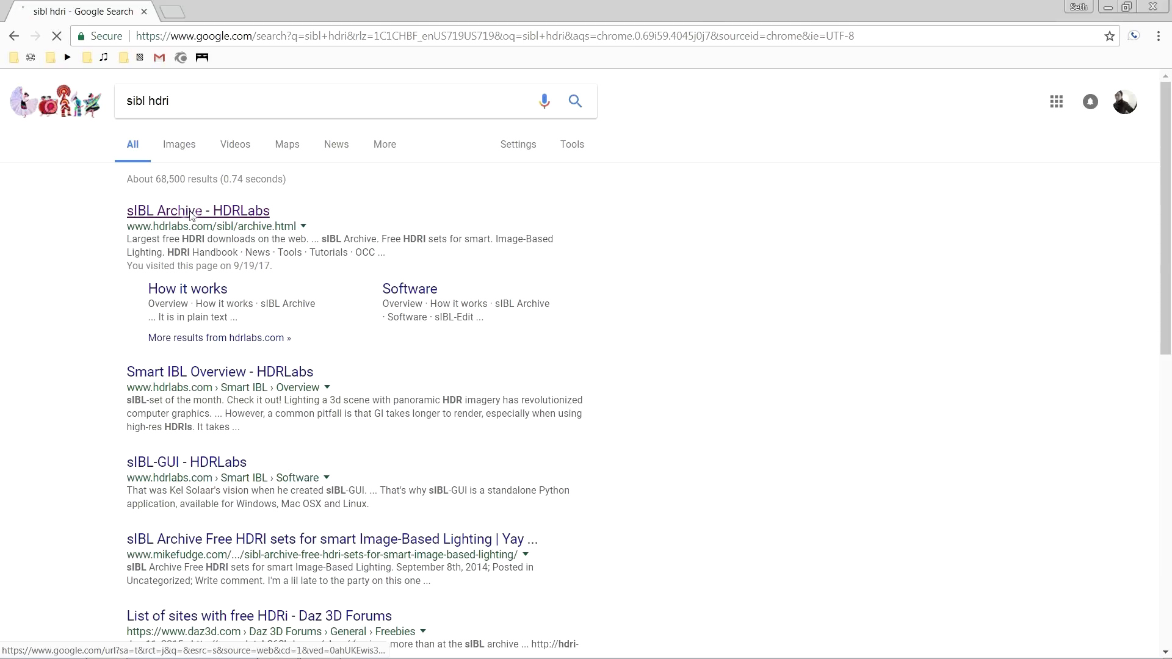
click(191, 214)
scroll(135, 243, down, 3)
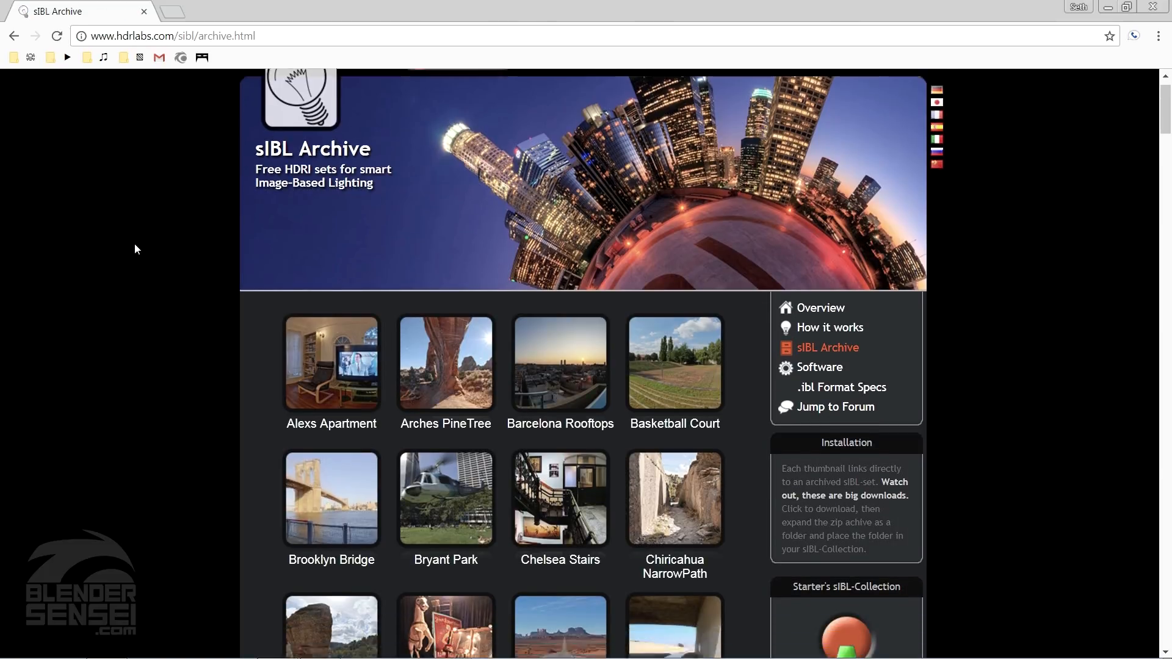
- Browse the free HDRI set thumbnails of the sIBL Archive, from the Alexs Apartment row to the Tokyo BigSight row
scroll(135, 251, down, 4)
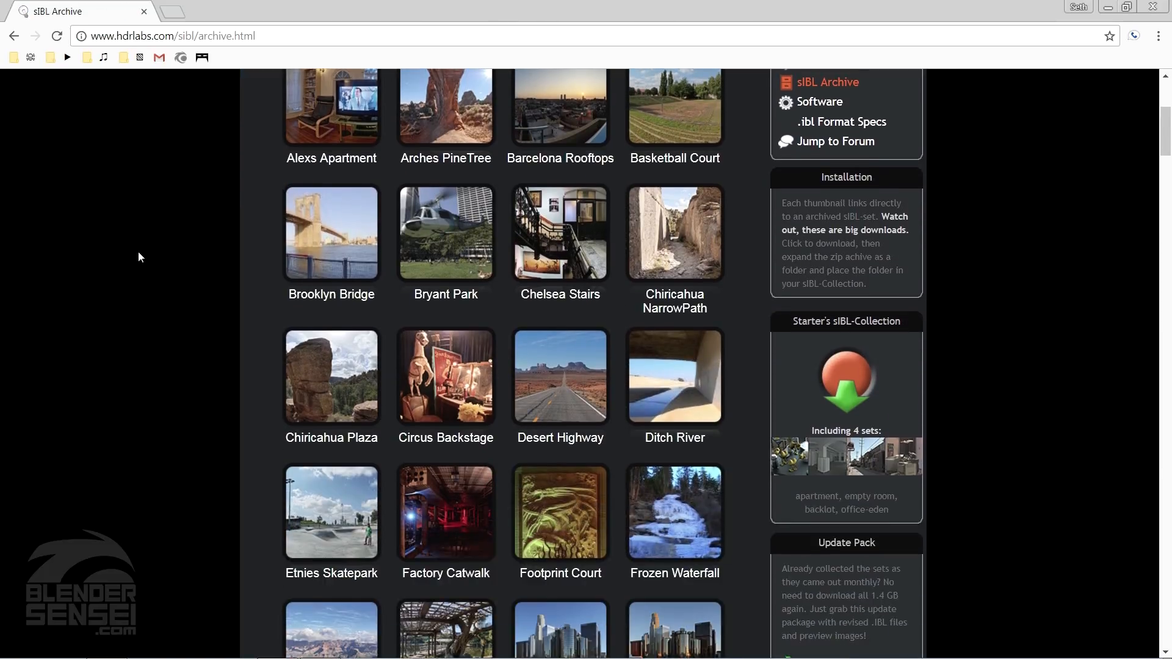
scroll(138, 256, down, 1)
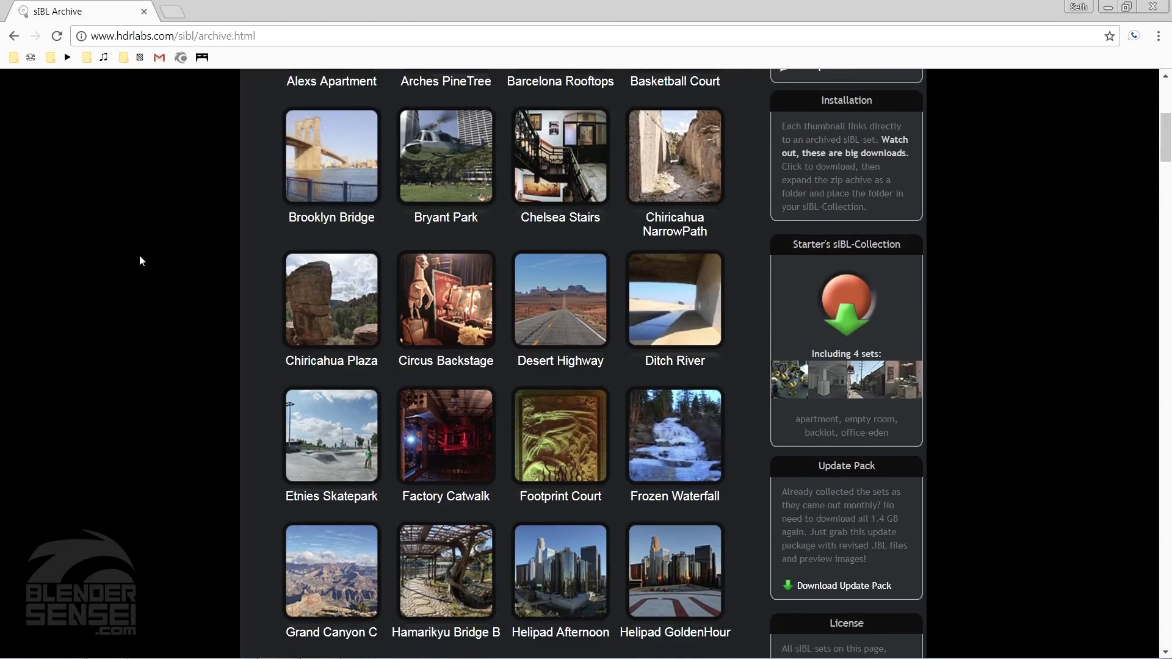
scroll(139, 257, down, 2)
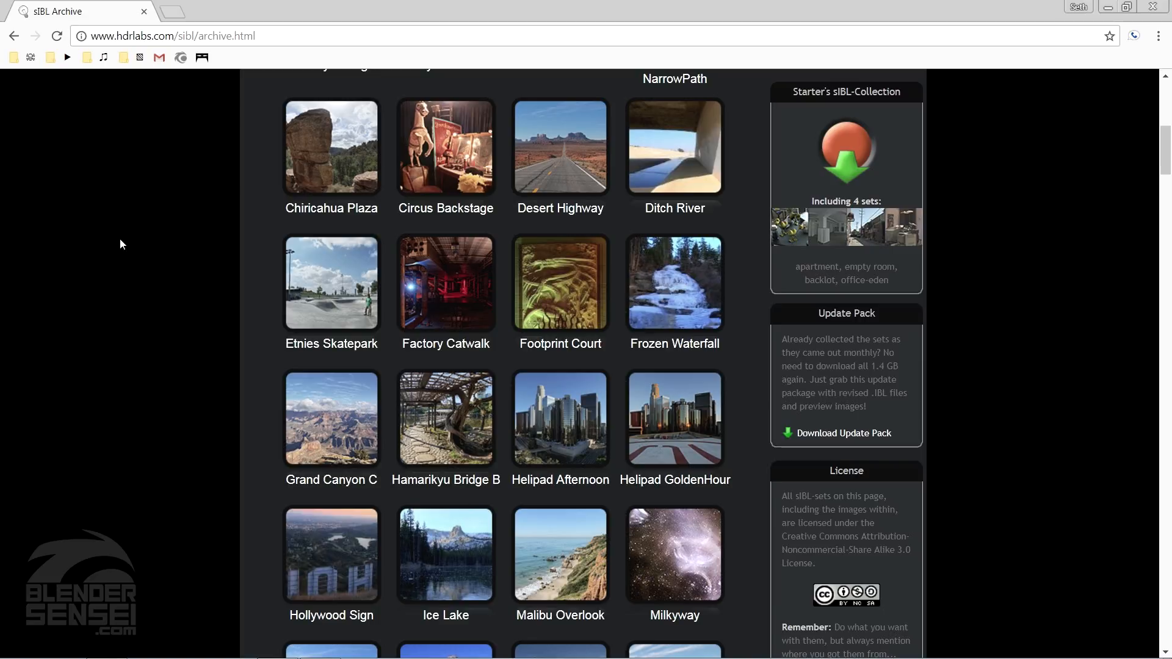
scroll(120, 244, down, 2)
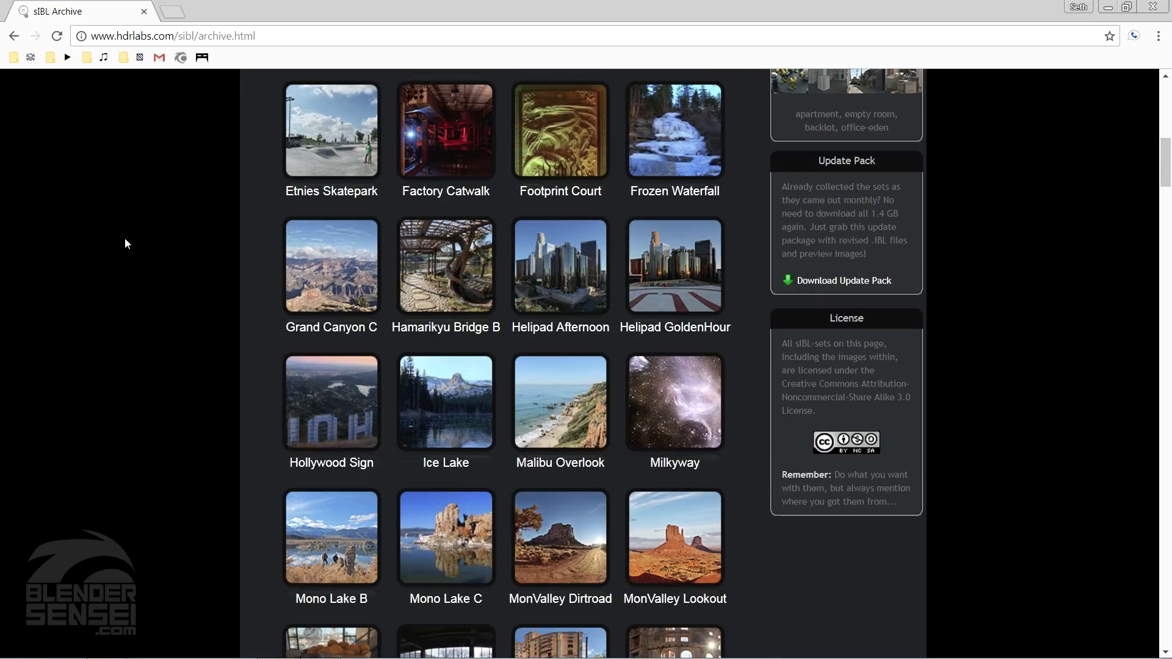
scroll(112, 249, down, 2)
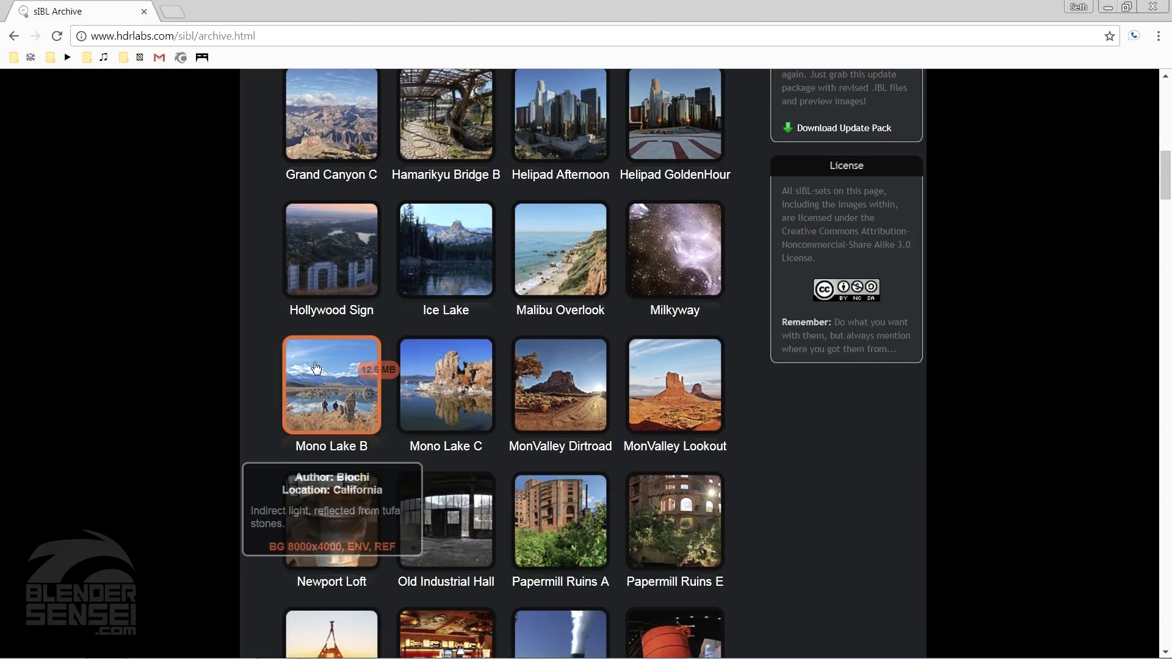
scroll(70, 333, down, 1)
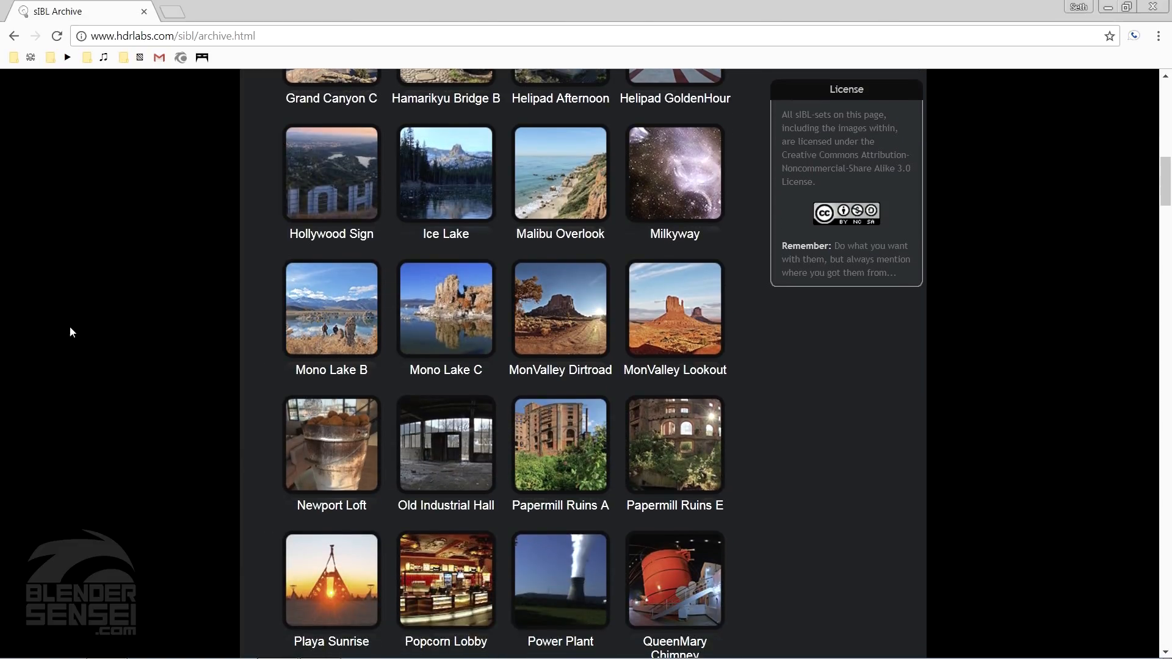
scroll(70, 326, down, 2)
scroll(56, 317, down, 1)
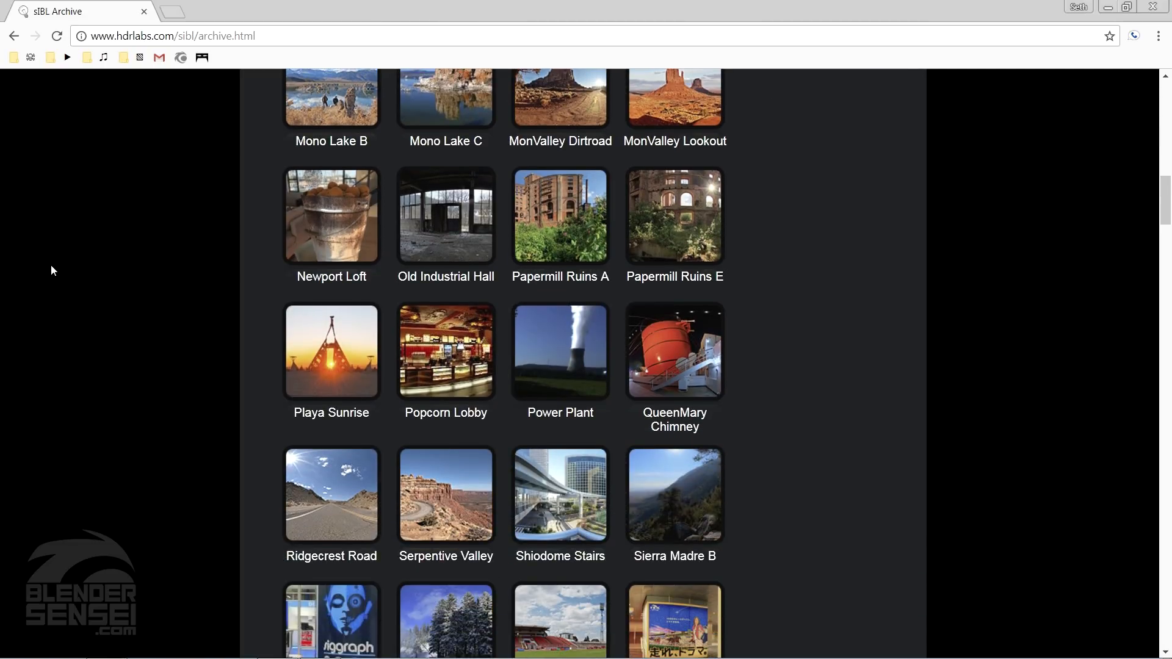
scroll(50, 265, down, 2)
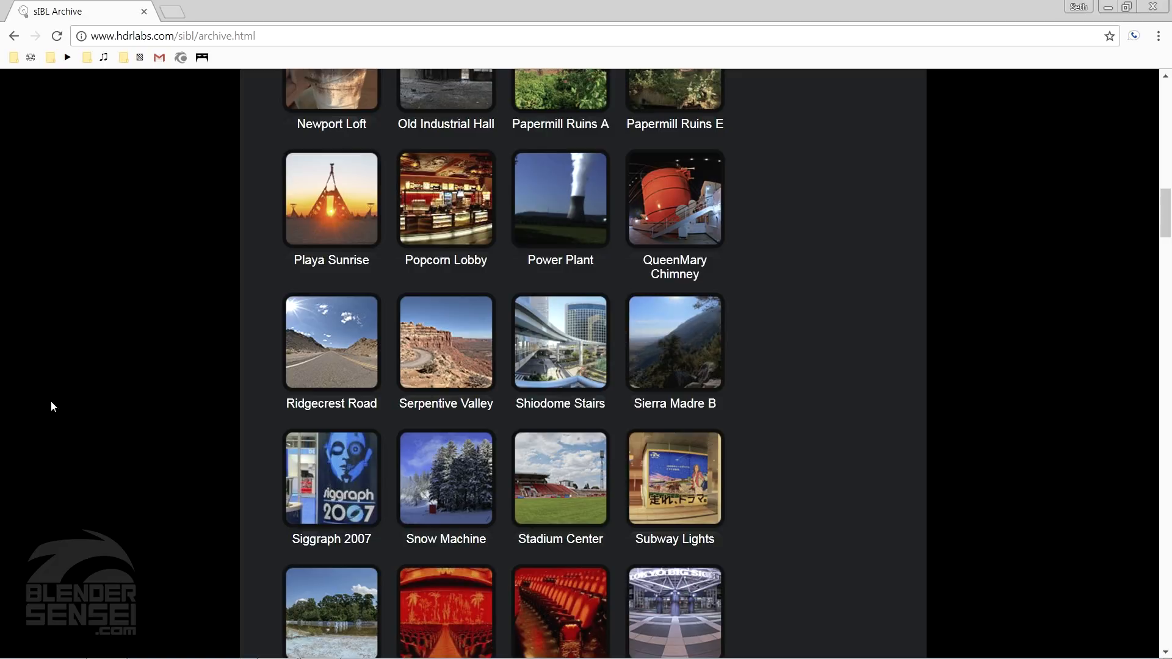
scroll(70, 351, down, 4)
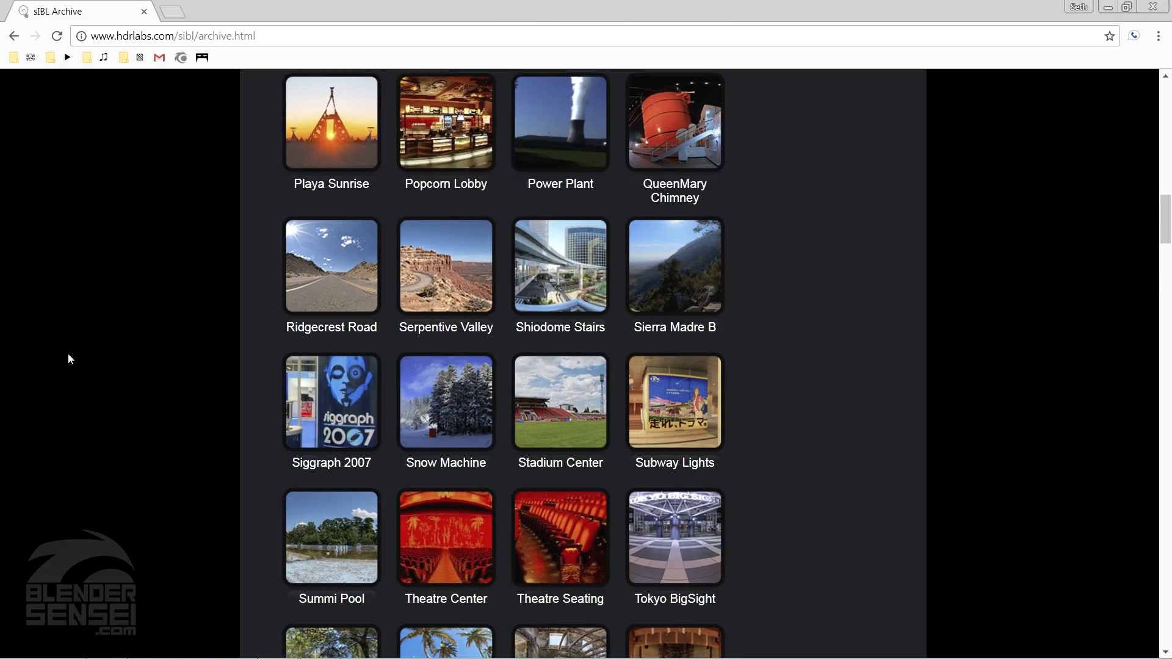
scroll(68, 355, up, 1)
scroll(69, 355, down, 4)
- Look through the archive's Lightsmith, HDRI Hub, 3DTotal and Rhode Island School of Design sections, and close the browser to return to Blender
scroll(75, 282, down, 12)
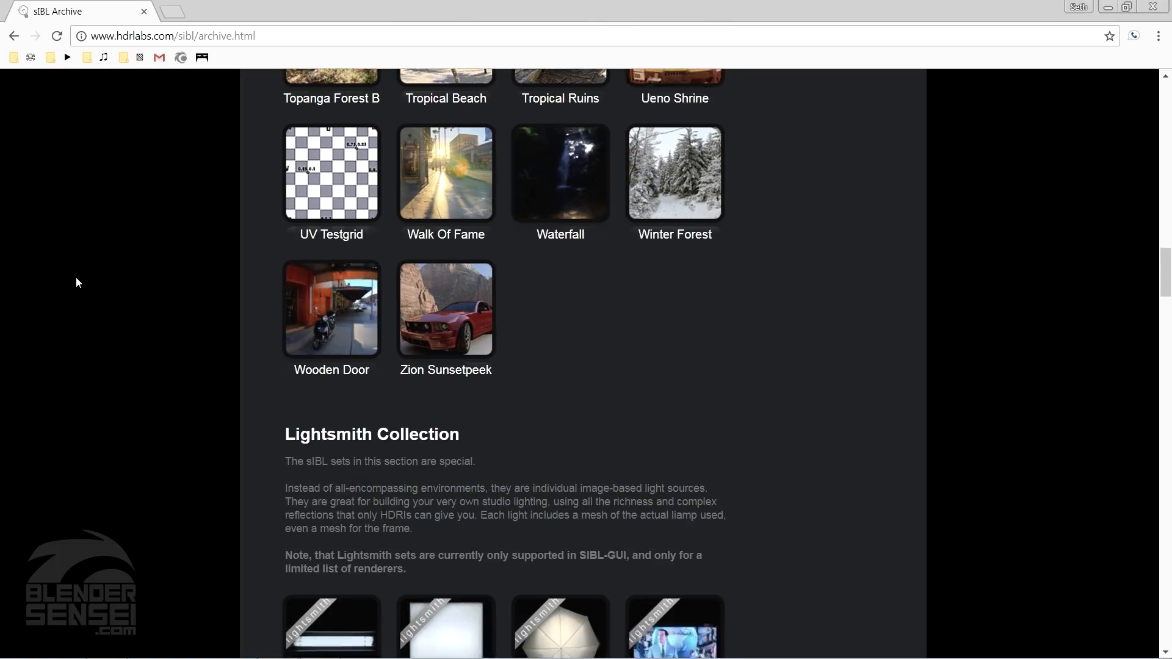
scroll(77, 285, down, 12)
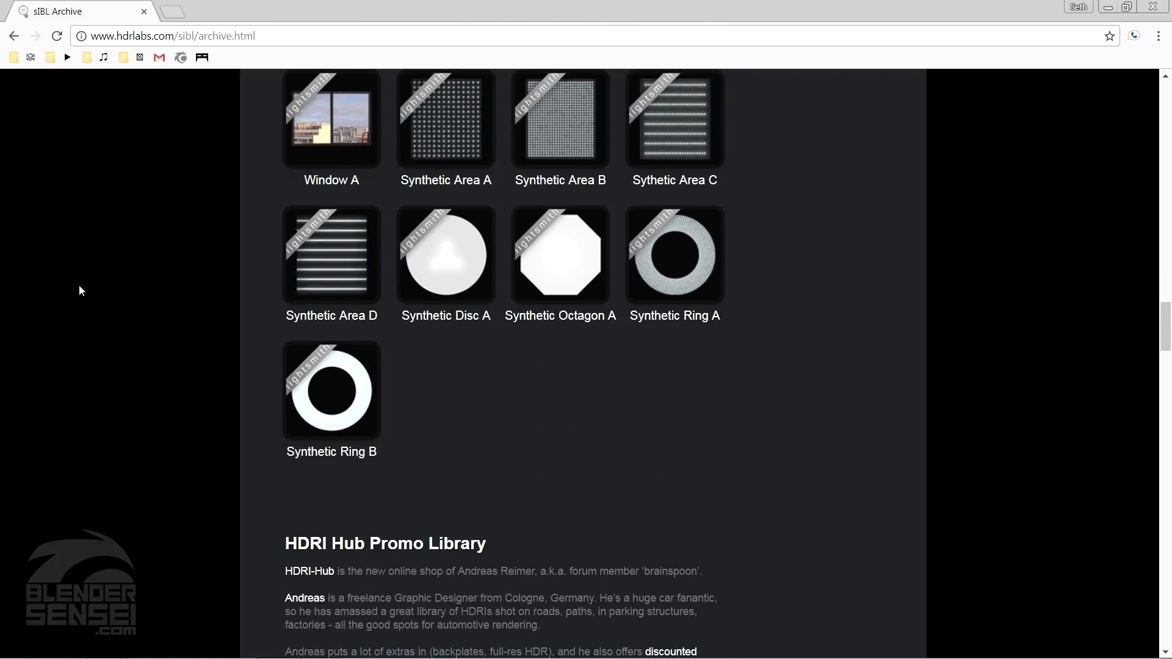
scroll(80, 292, down, 15)
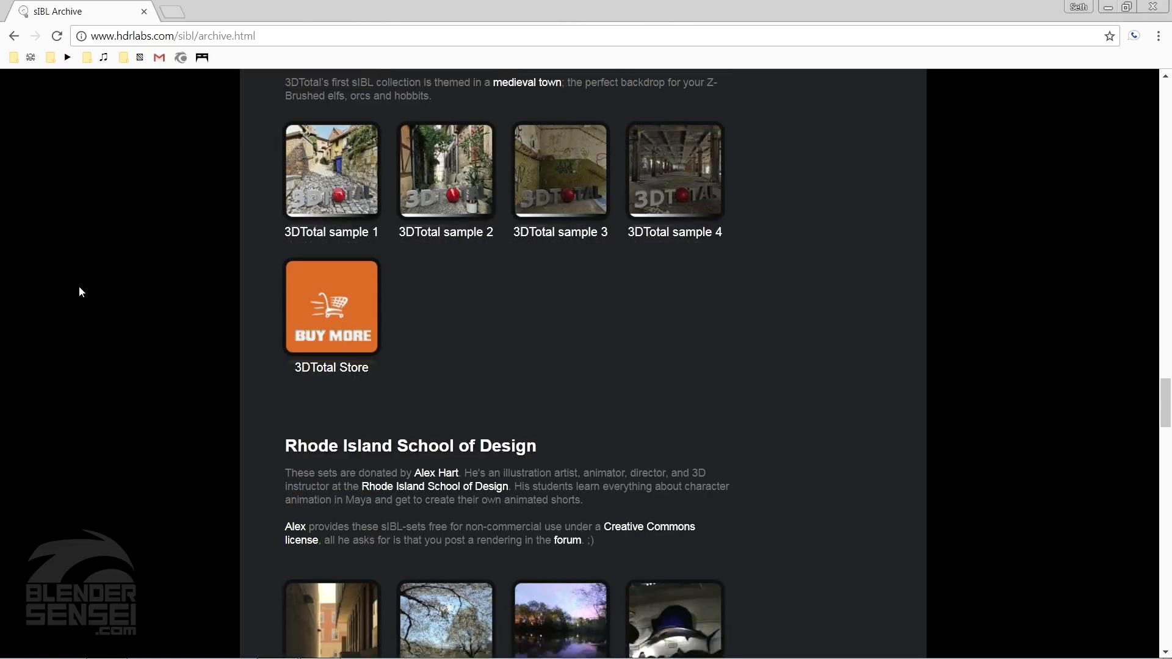
scroll(90, 301, down, 4)
scroll(94, 305, up, 8)
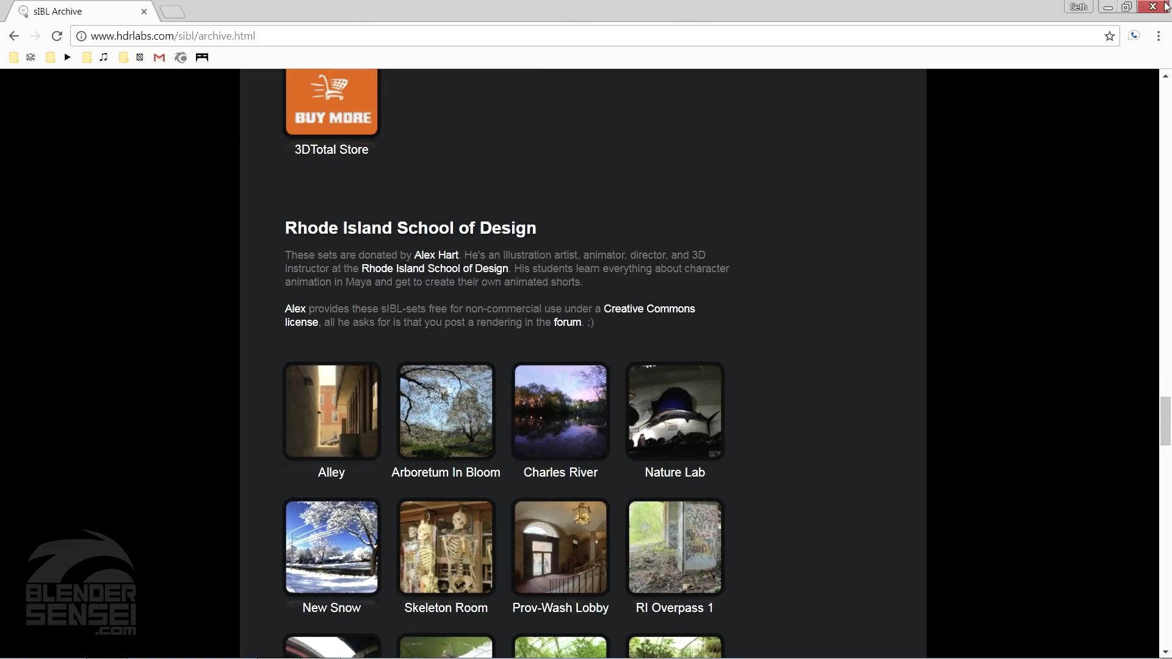
click(1165, 8)
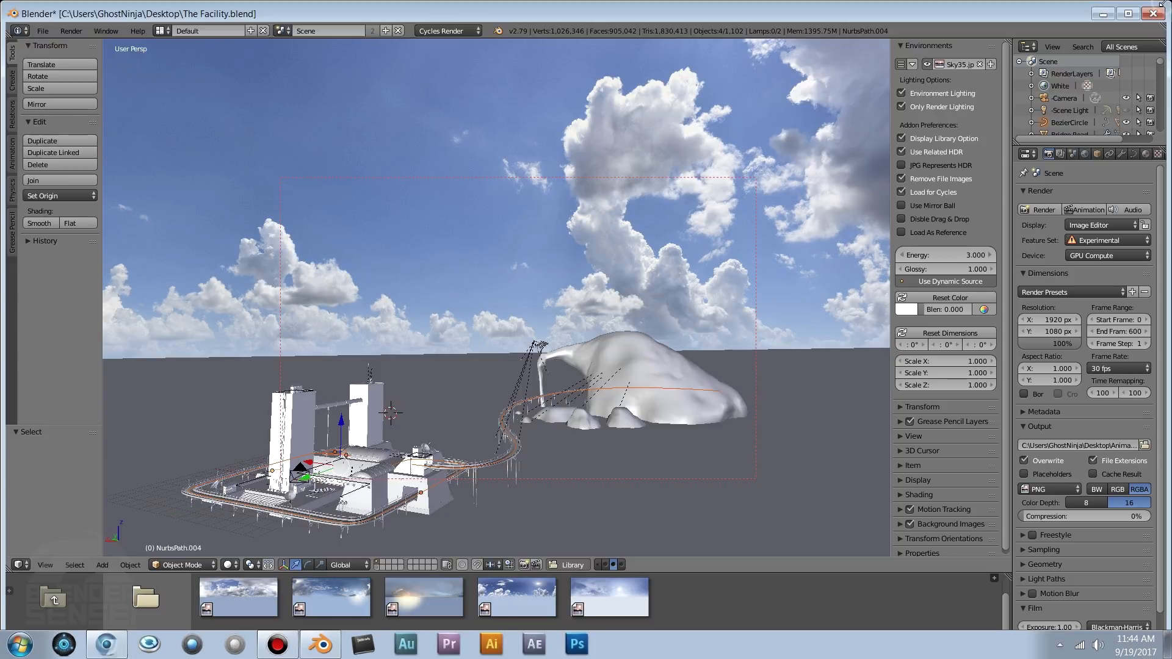
- Open the synthetic folder of the SIBL set in the environment library and browse its light source images
click(54, 601)
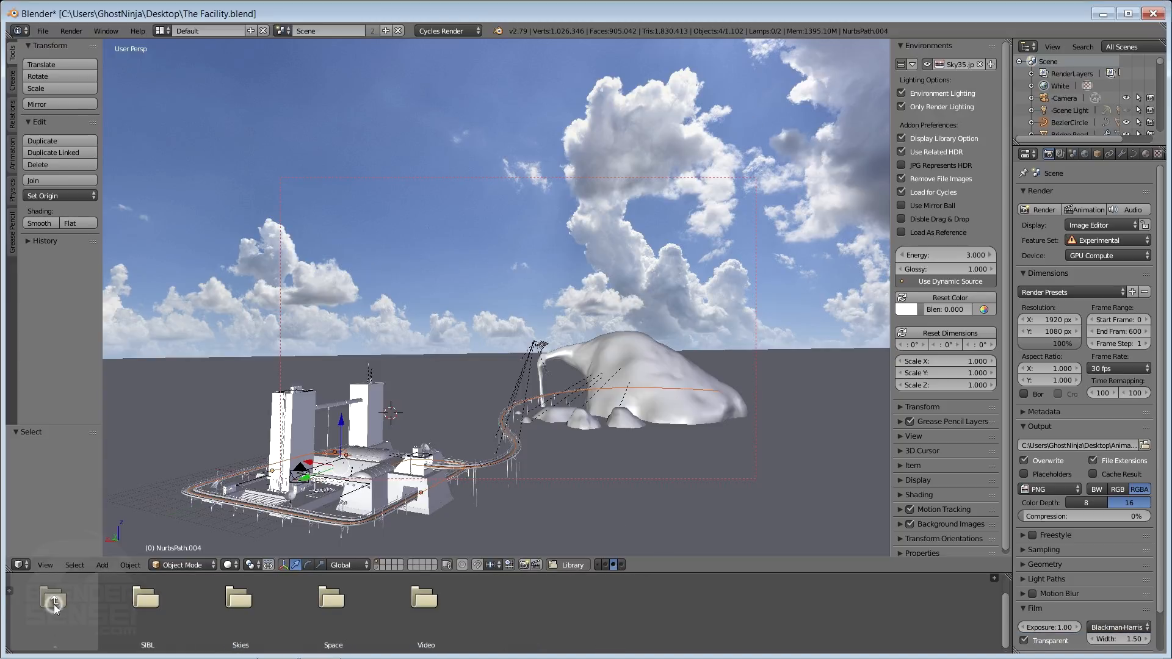
click(147, 604)
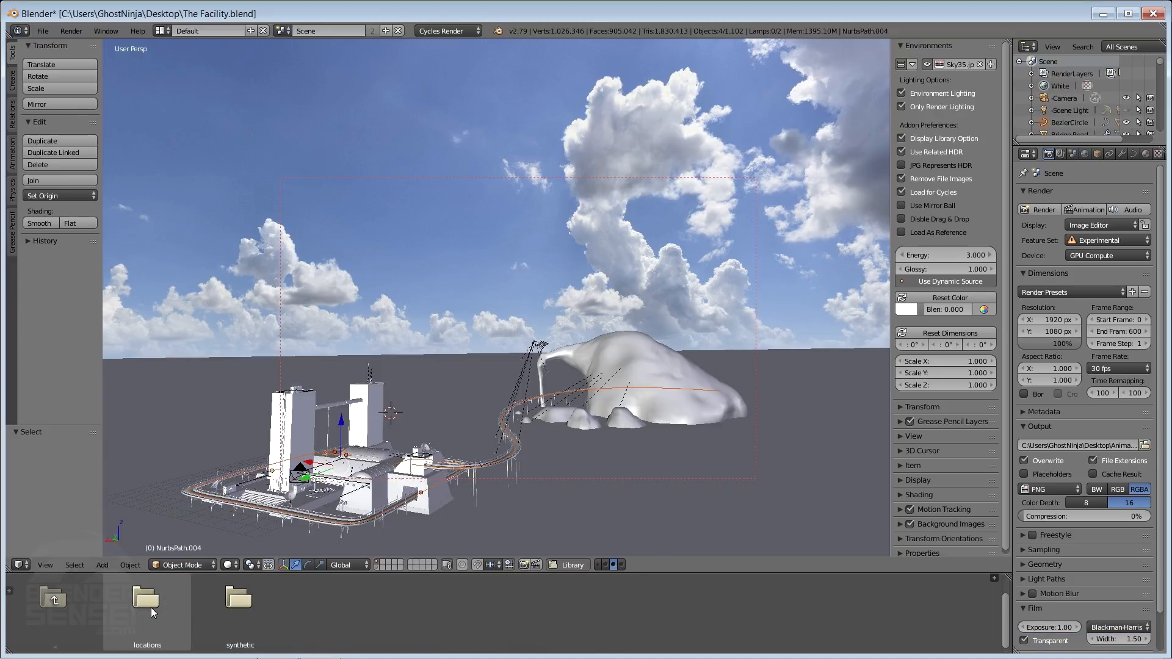
click(246, 599)
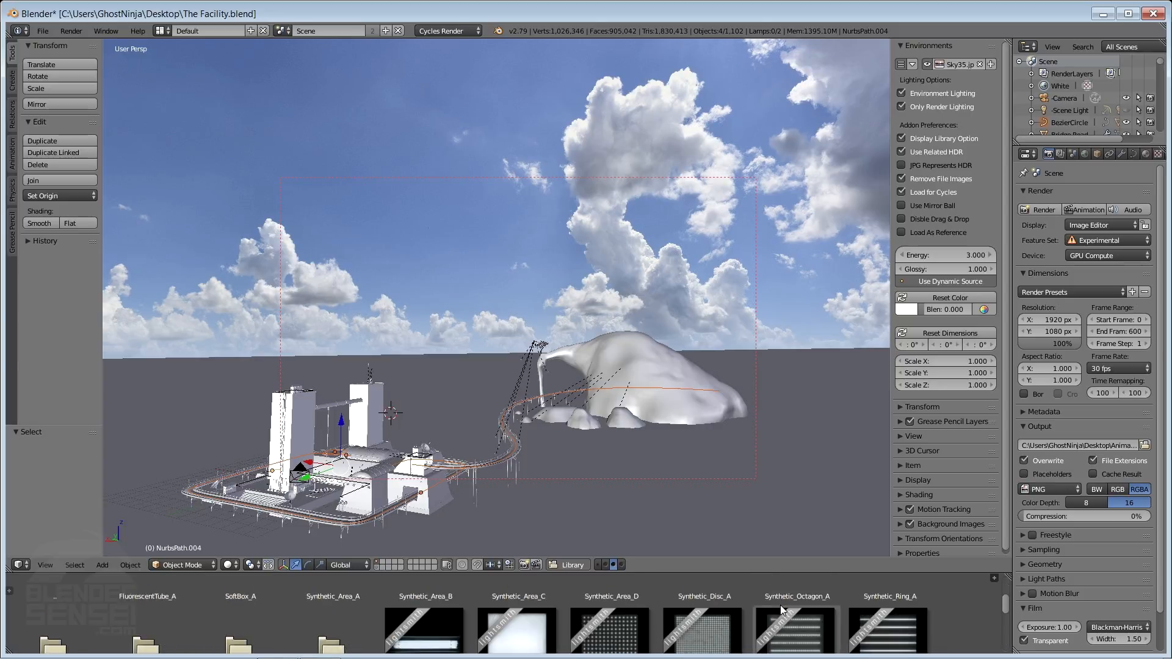
scroll(782, 609, down, 3)
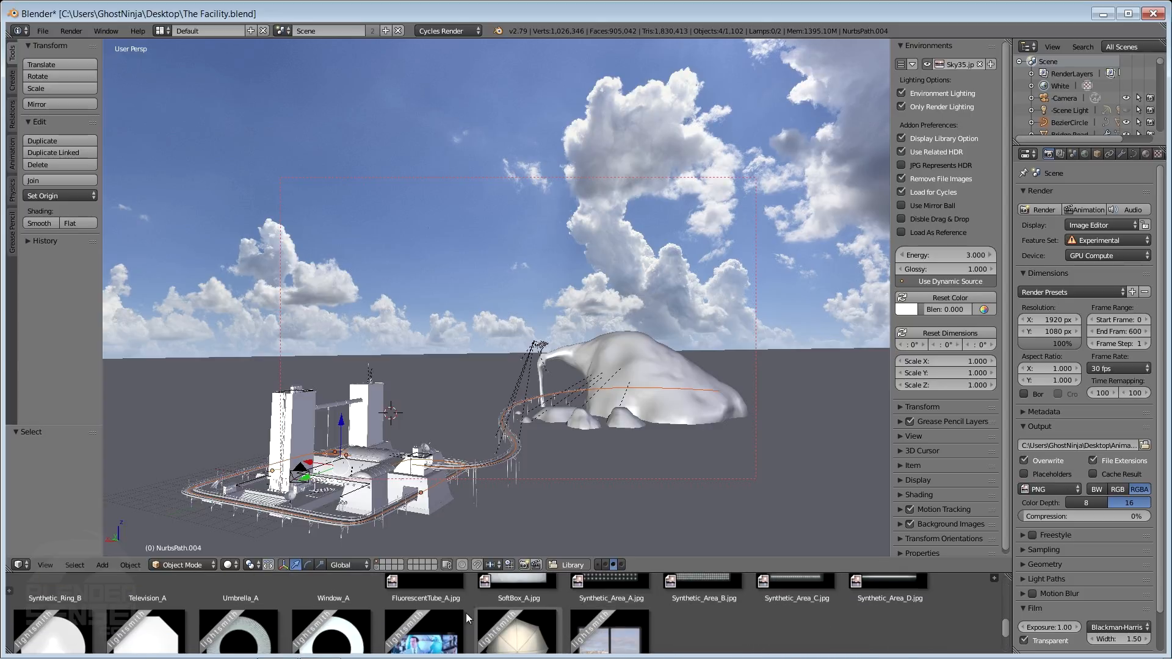
scroll(515, 609, up, 2)
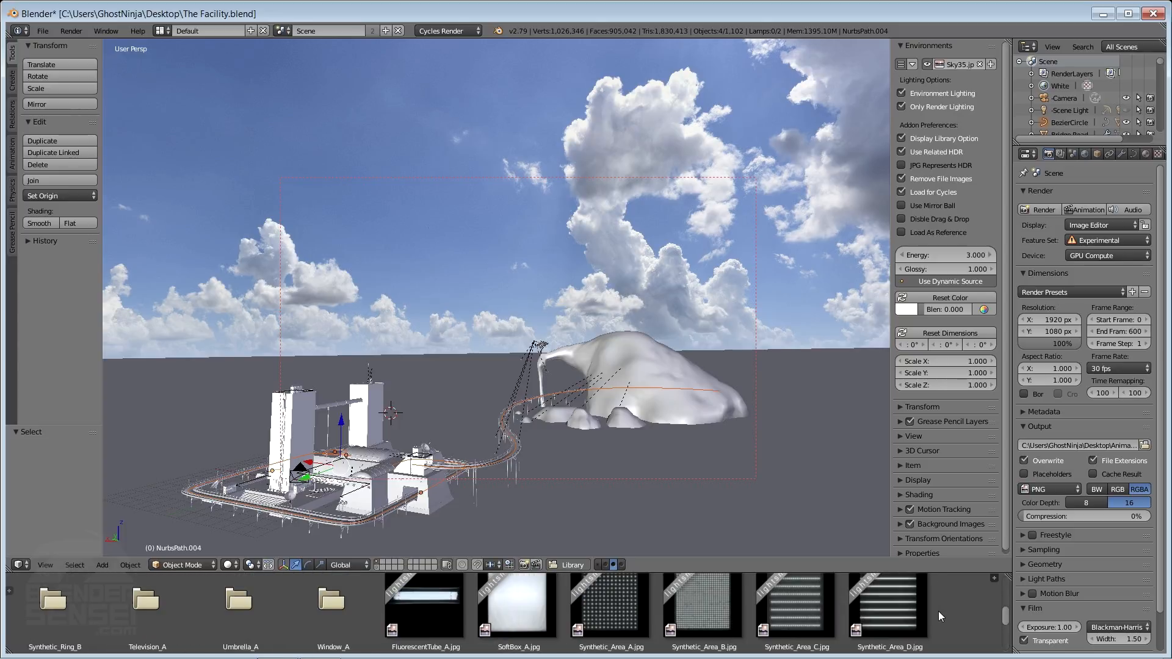
scroll(698, 615, up, 3)
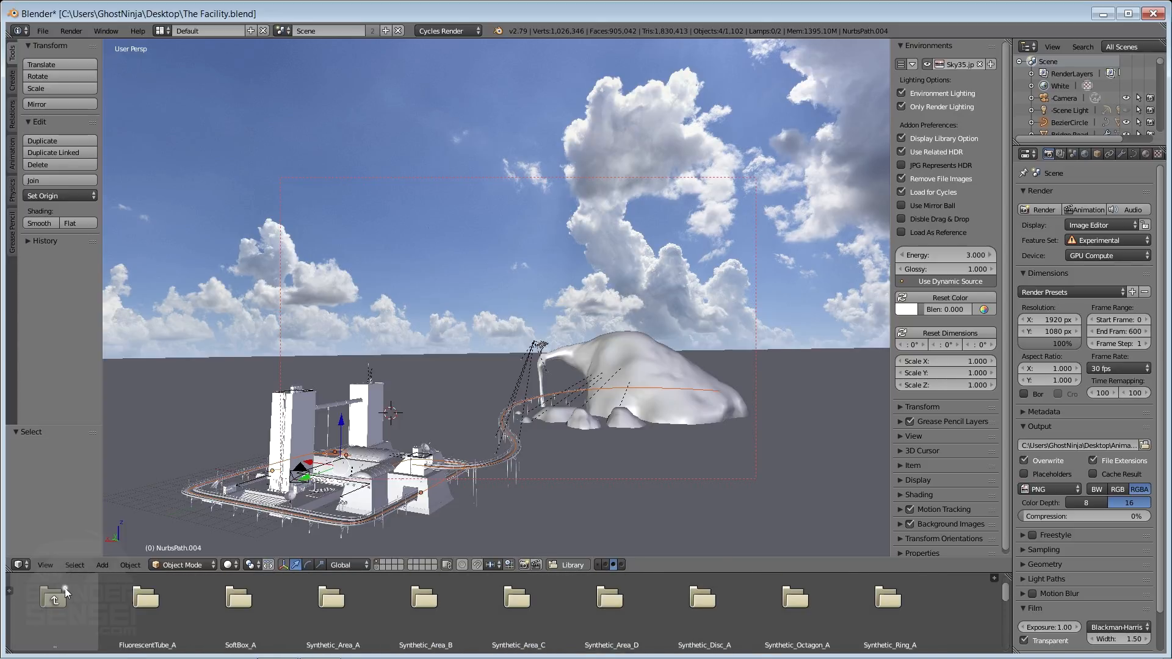
- Open the SIBL locations folder in the environment library and browse its panorama thumbnails
click(64, 588)
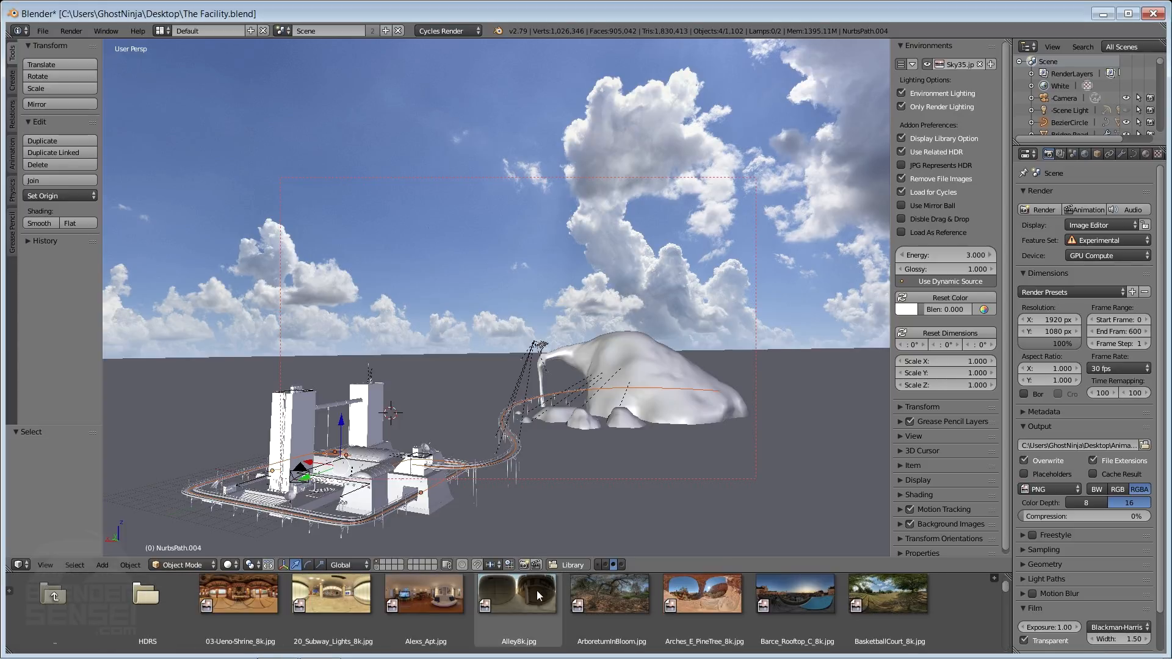
scroll(632, 614, up, 1)
scroll(677, 619, down, 4)
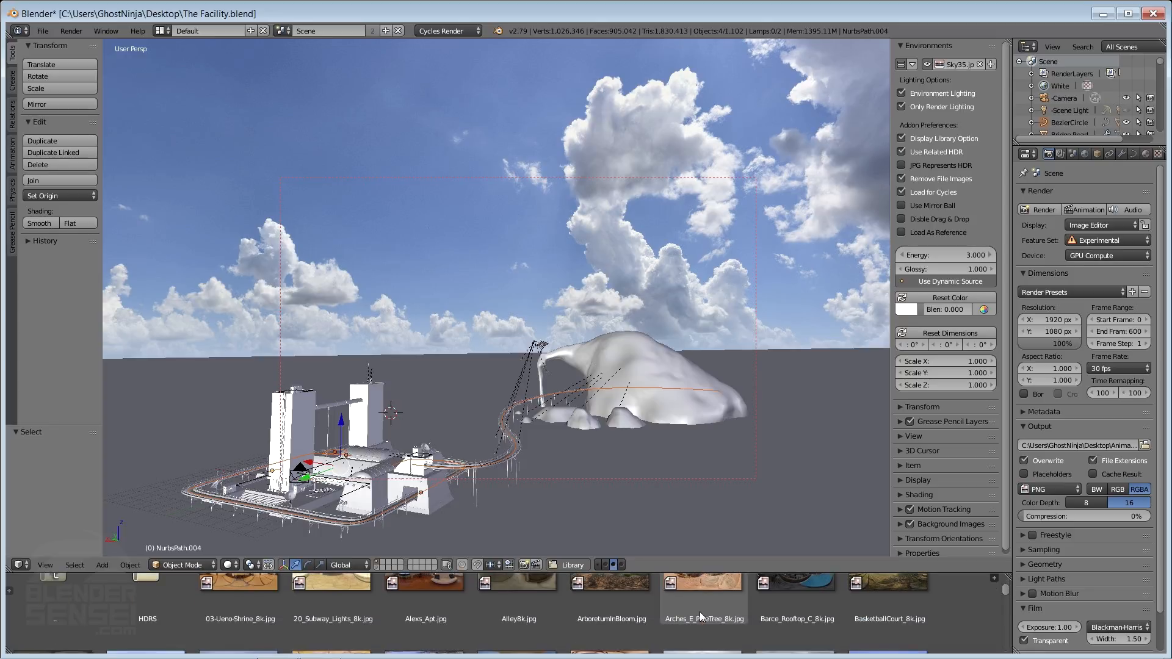
scroll(380, 619, down, 5)
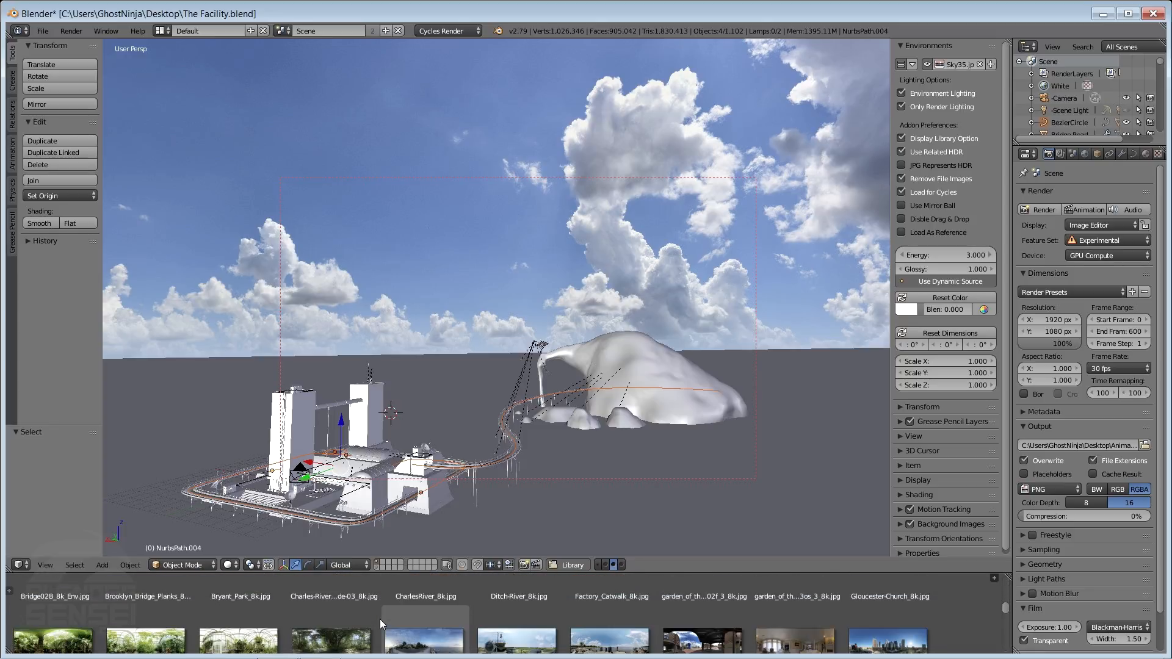
scroll(388, 621, down, 2)
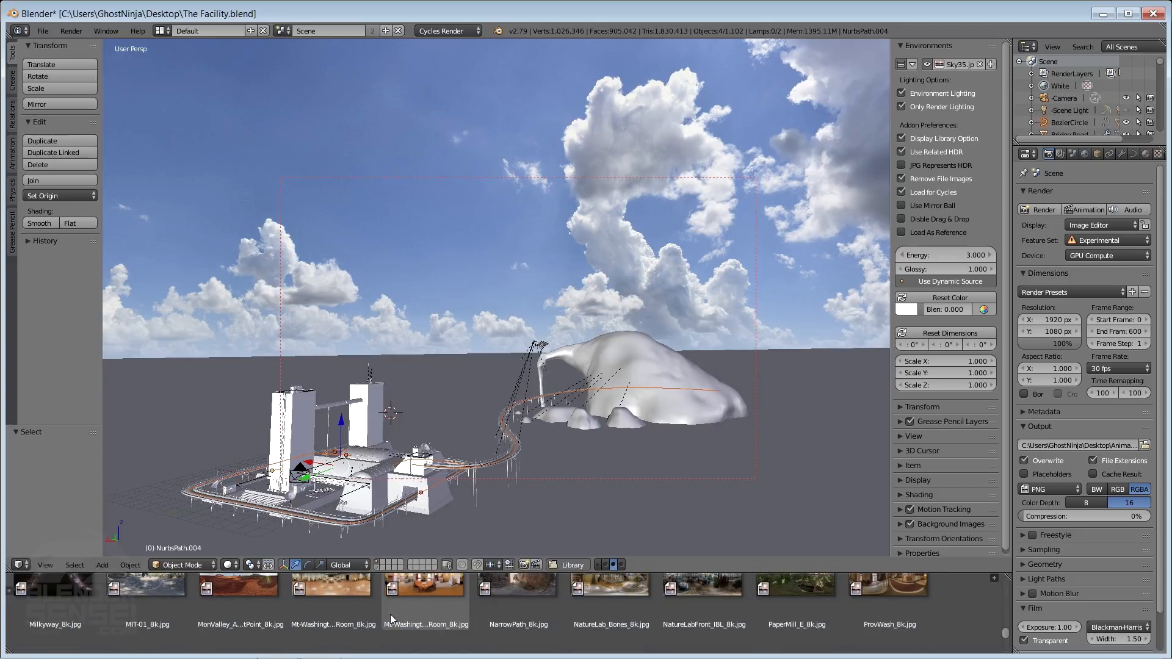
scroll(390, 614, down, 5)
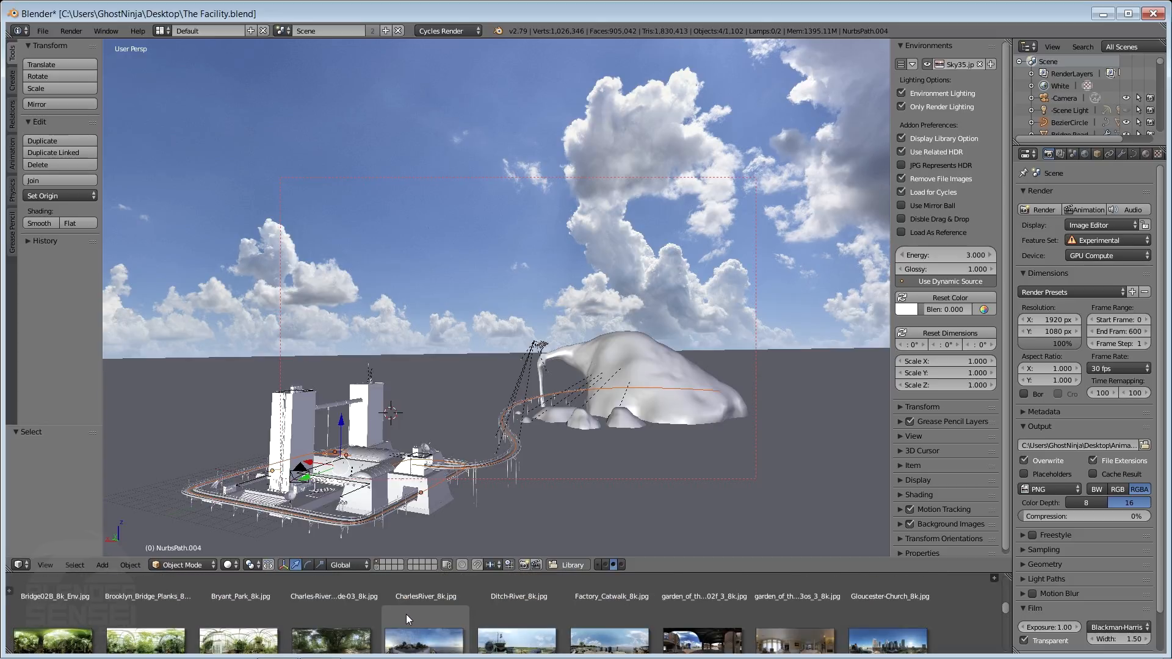
scroll(413, 610, up, 10)
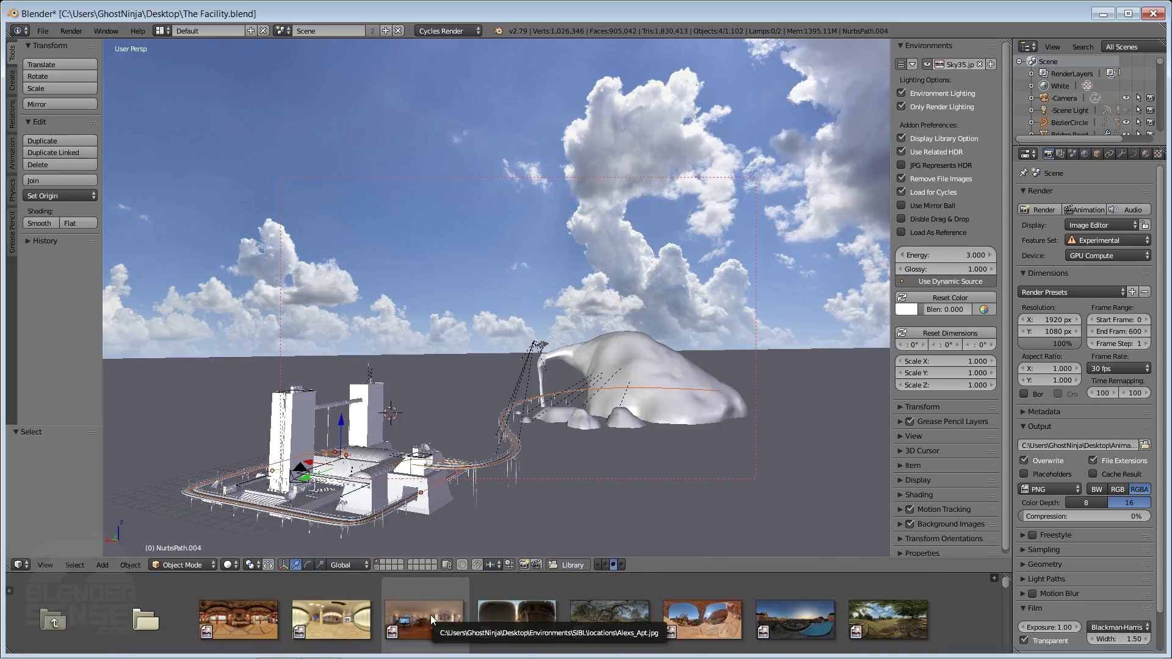
- Load Arches_E_PineTree_8k.jpg from the locations folder as the scene's environment and view it around the facility
scroll(554, 604, down, 6)
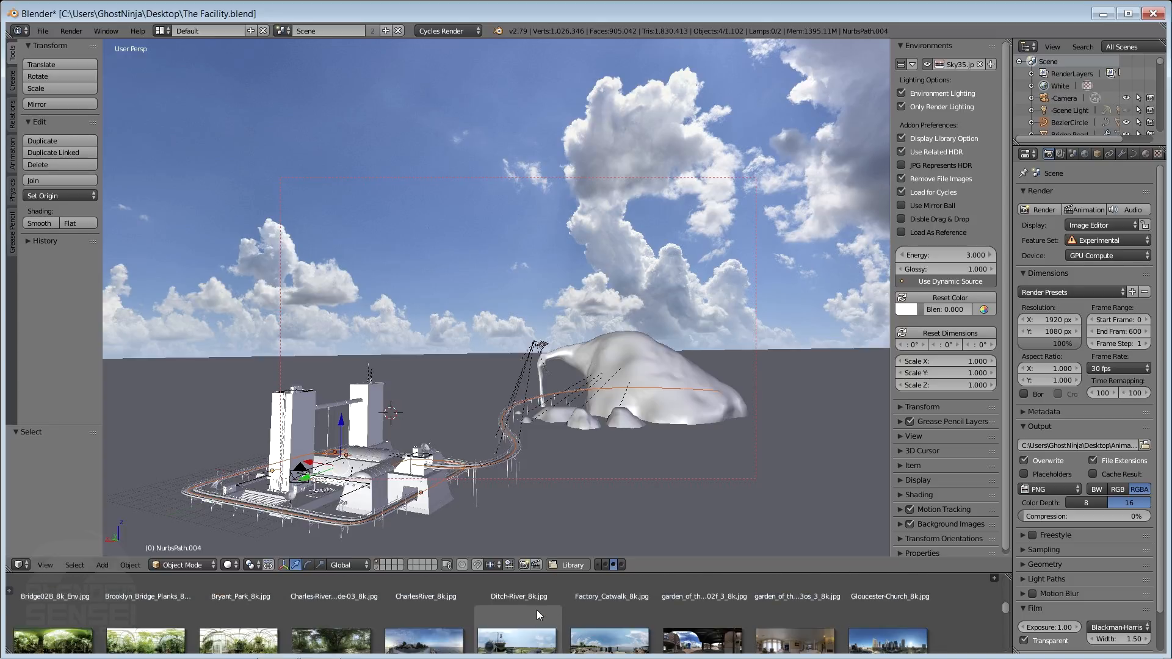
scroll(390, 609, up, 5)
scroll(401, 612, up, 4)
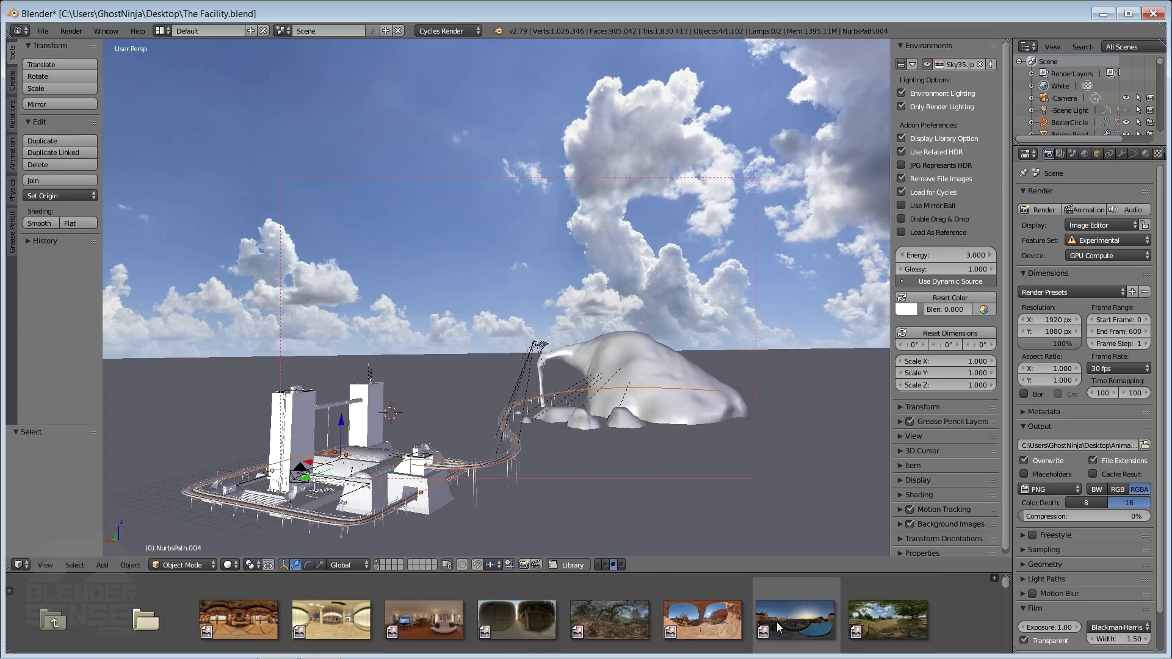
drag(710, 622, 800, 283)
middle_drag(718, 316, 336, 317)
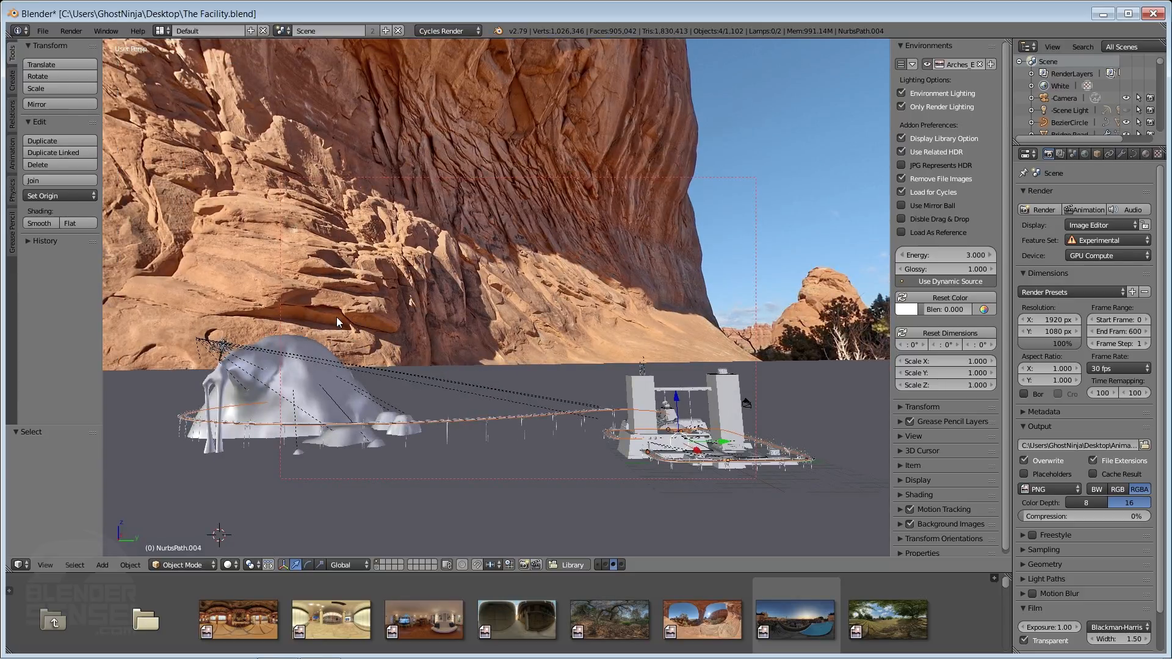
- Widen the world's DND-ENV1 and DND-HDR nodes to compare their full image names, and return to the 3D view
click(22, 566)
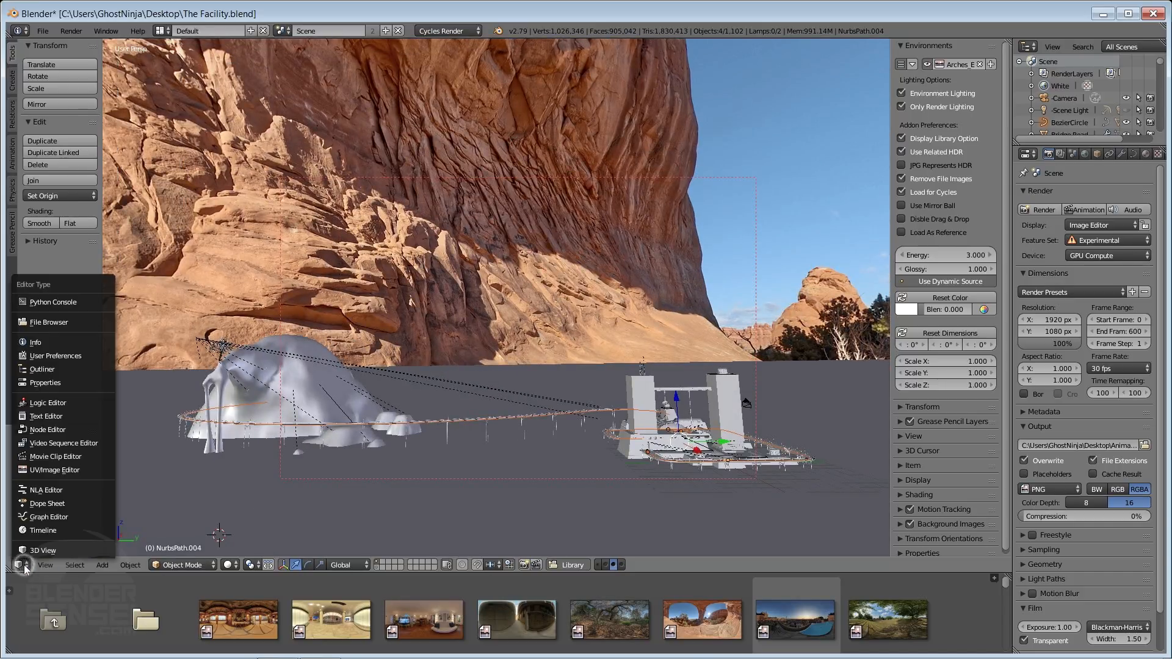
click(55, 430)
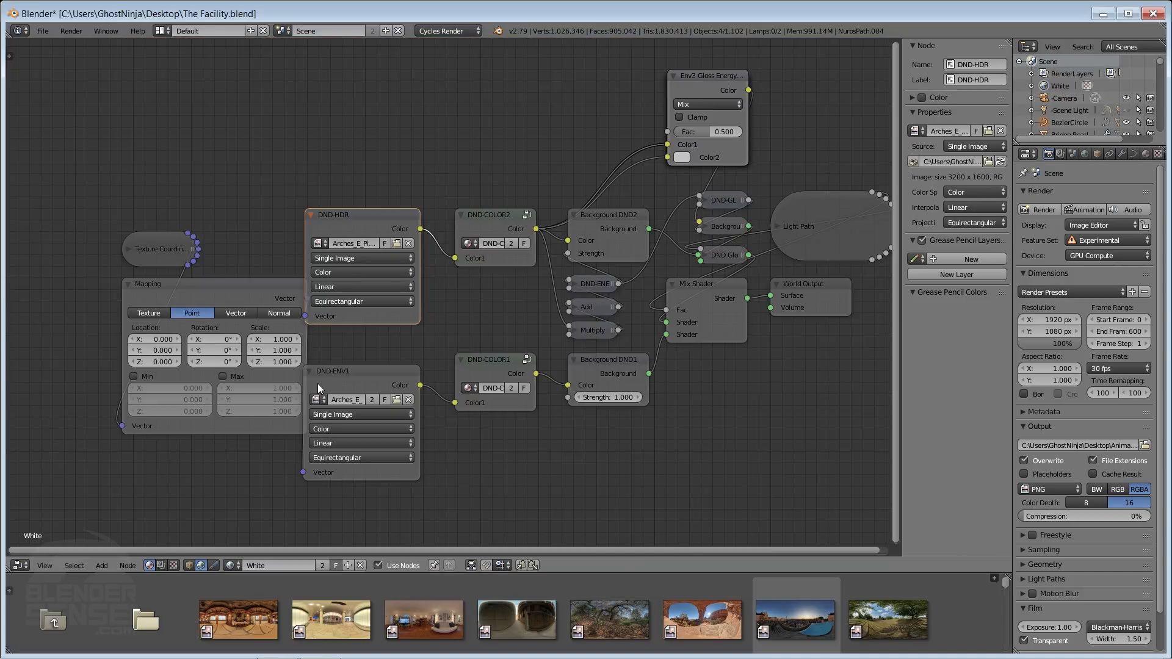
drag(306, 376, 218, 375)
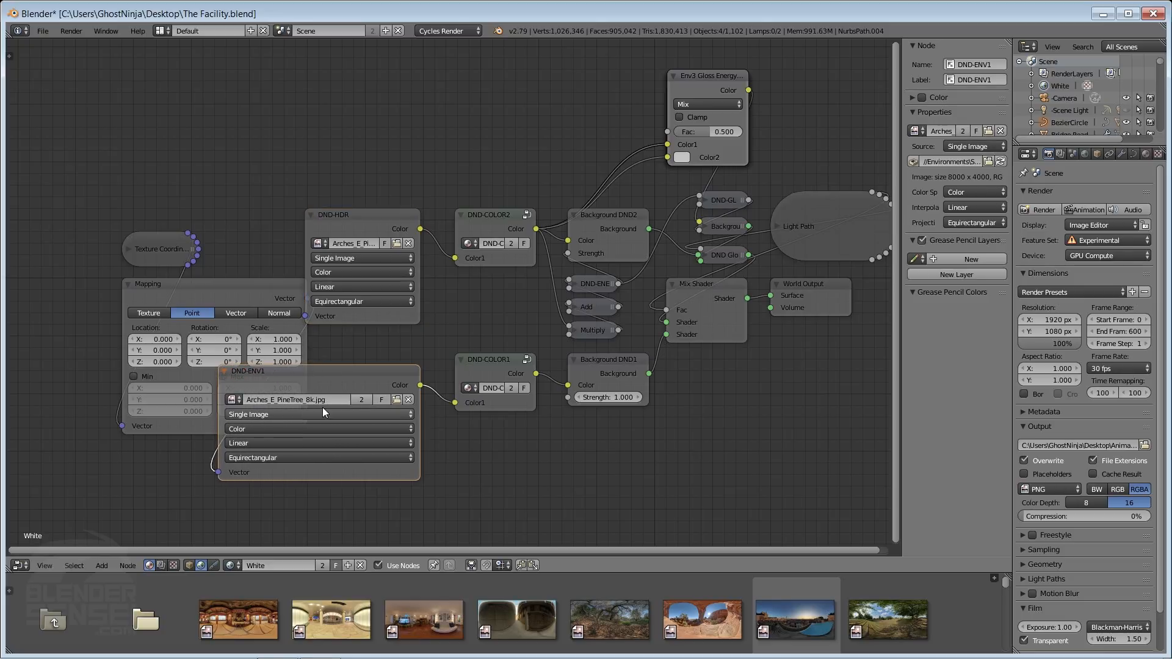
drag(305, 224, 244, 223)
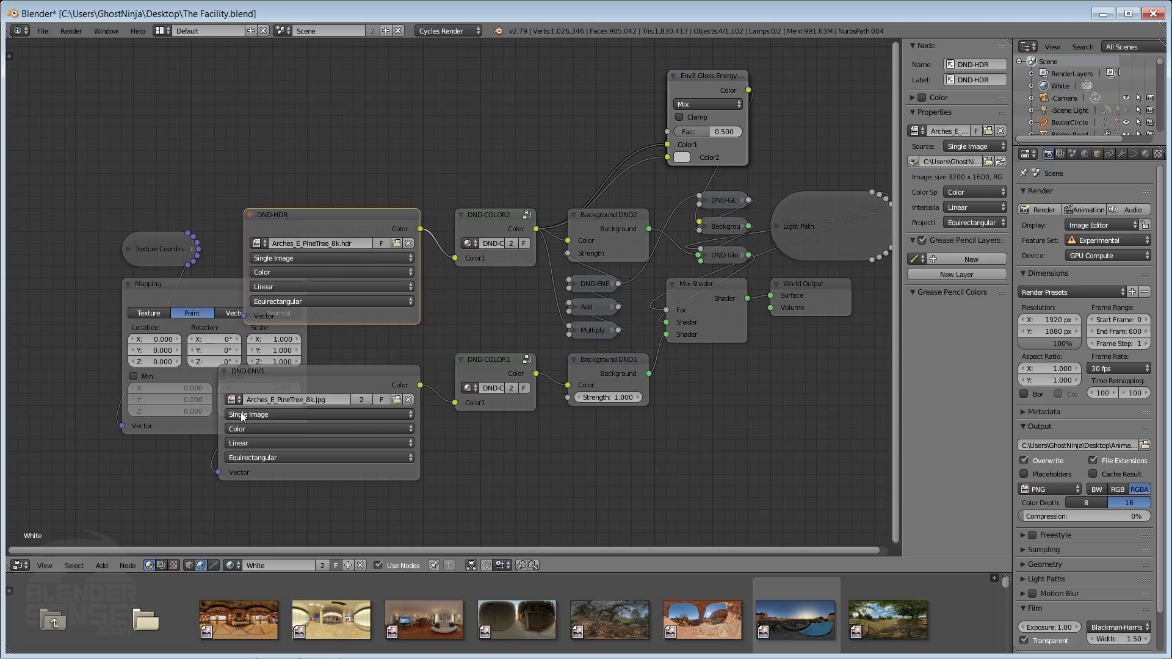
click(19, 566)
click(42, 552)
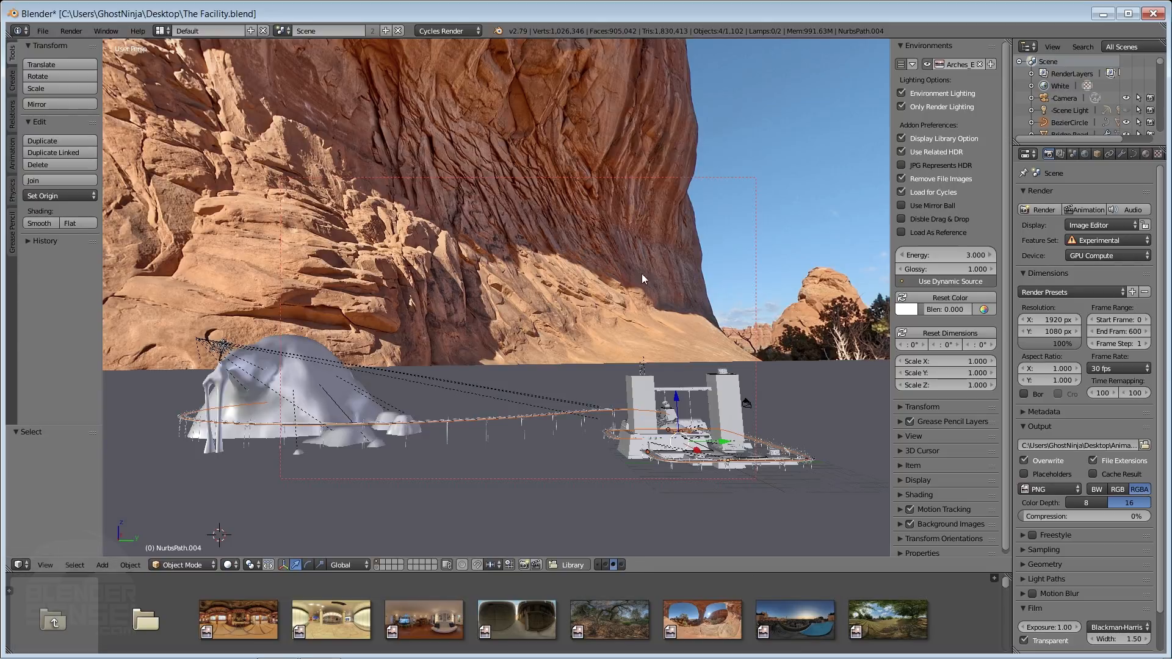
- Select the Water object around the facility in the 3D view
middle_drag(520, 305, 781, 402)
middle_drag(759, 250, 401, 328)
right_click(721, 375)
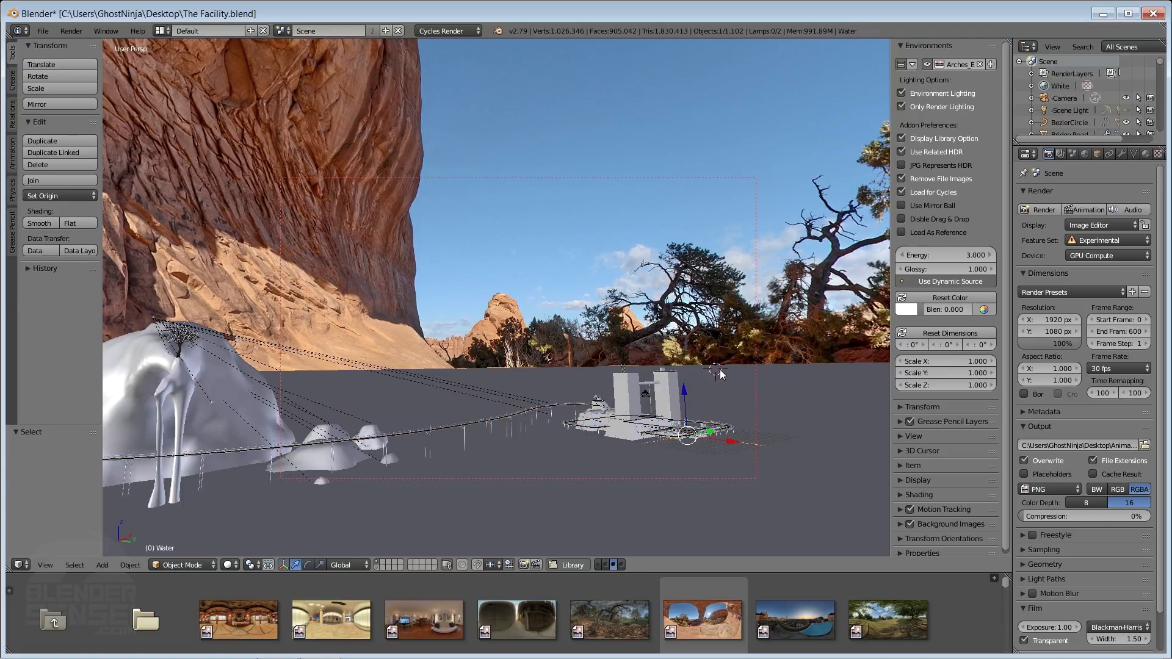
- Enlarge the Outliner with its list limited to selected objects, and hide the Water object from the 3D view
middle_drag(540, 367, 511, 397)
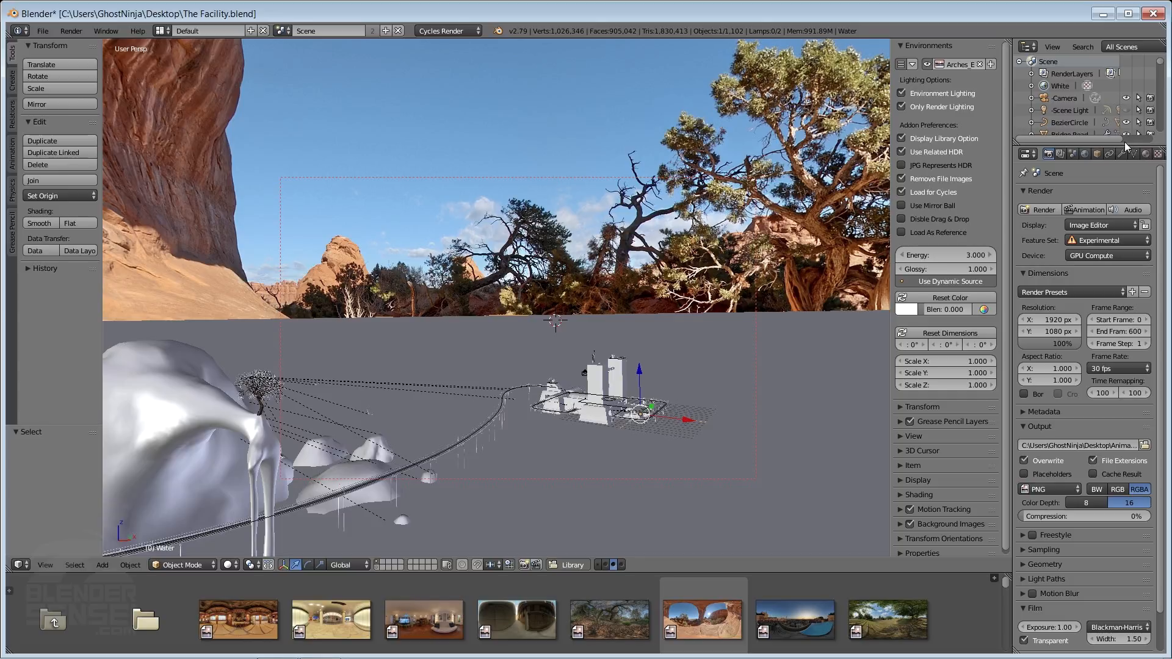
drag(1120, 148, 1122, 327)
scroll(1129, 254, down, 5)
scroll(1120, 183, up, 5)
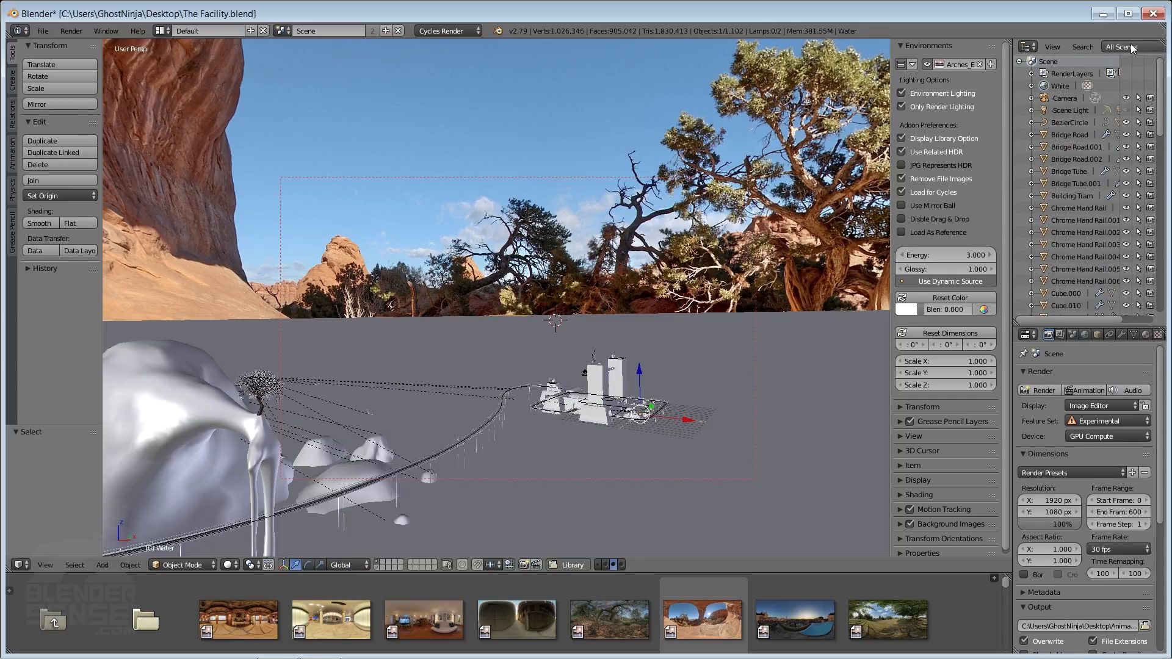
click(1131, 48)
click(1109, 103)
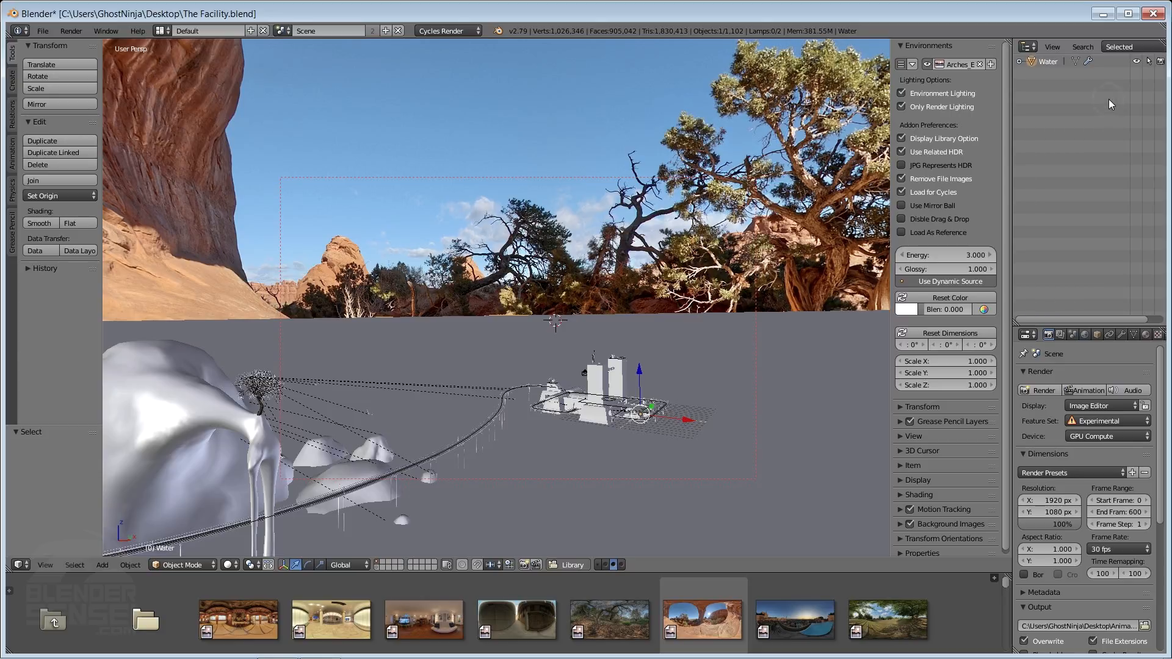
click(1137, 62)
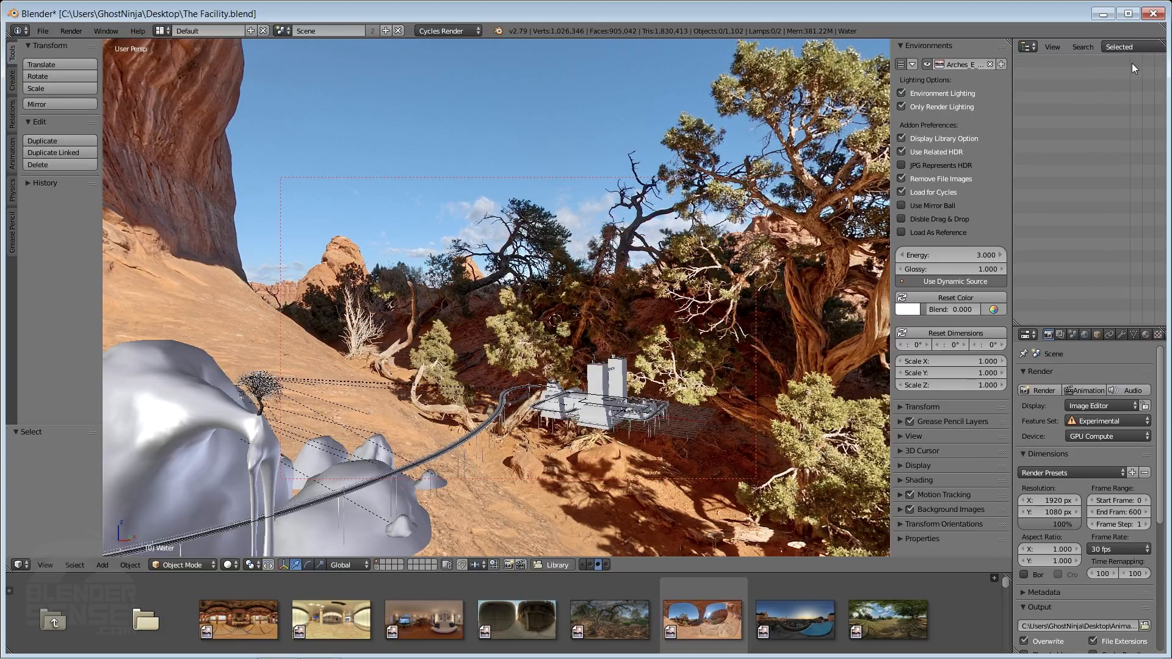
- Load the indoor hdrvfx_zanla 8k panorama from the locations folder as the environment and view it around the facility
middle_drag(682, 441, 353, 470)
middle_drag(543, 395, 295, 349)
scroll(696, 630, down, 5)
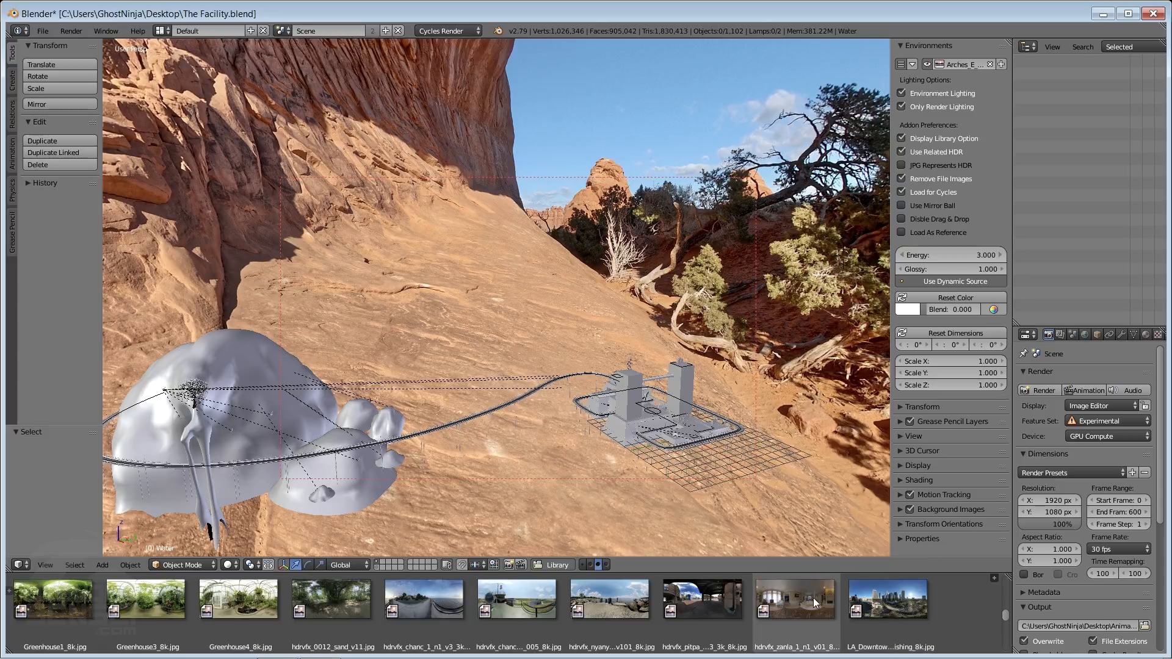
drag(804, 598, 825, 428)
middle_drag(825, 427, 628, 369)
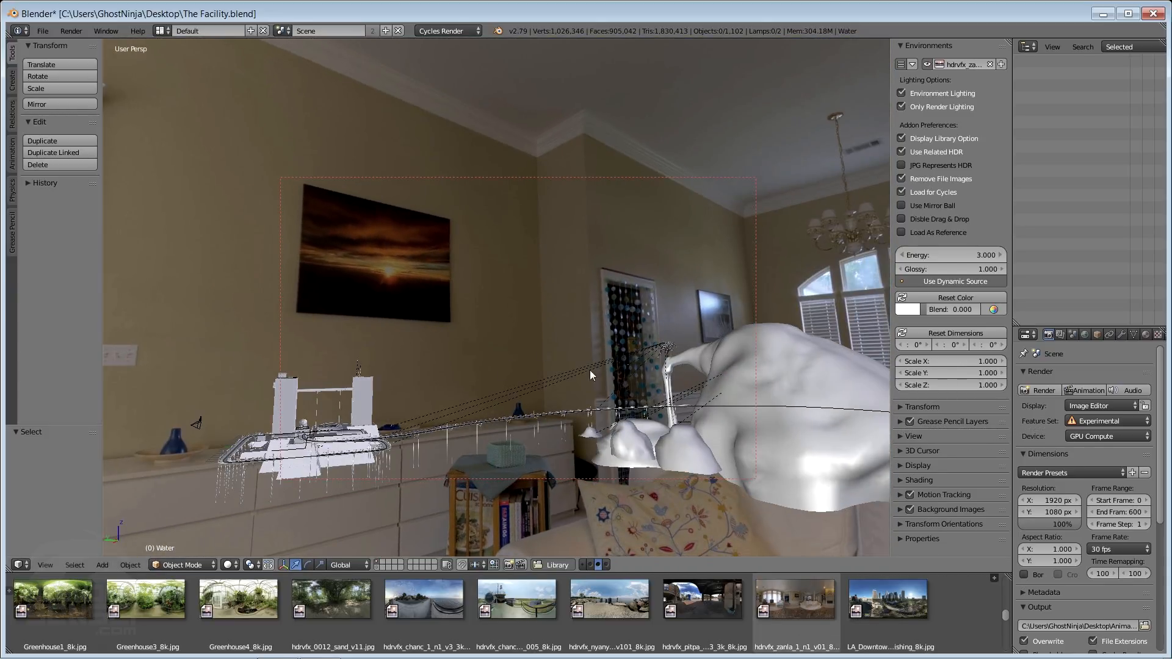
mouse_move(658, 443)
middle_down()
mouse_move(485, 427)
mouse_move(616, 443)
mouse_move(769, 427)
mouse_move(757, 418)
mouse_move(716, 431)
mouse_move(730, 432)
middle_up()
middle_drag(617, 333, 655, 380)
mouse_move(488, 405)
middle_down()
mouse_move(689, 407)
mouse_move(546, 393)
mouse_move(606, 390)
mouse_move(536, 409)
middle_up()
middle_drag(411, 369, 471, 385)
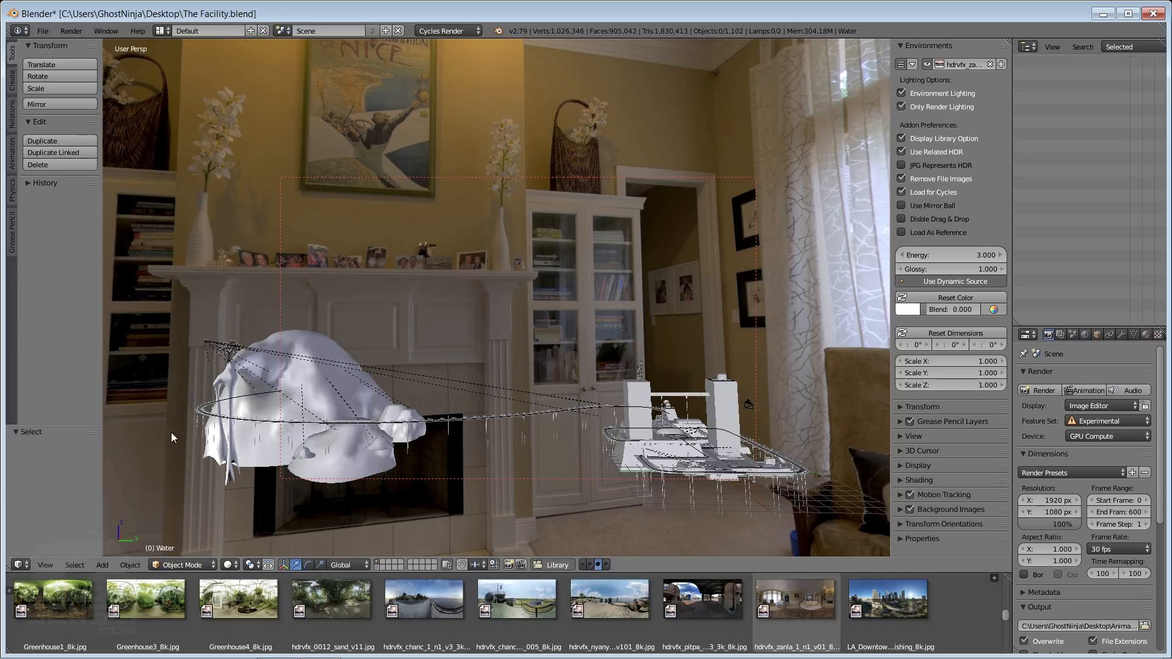
- Browse the remaining panoramas in the locations folder and inspect the facility within the living-room environment from several angles
scroll(515, 610, down, 5)
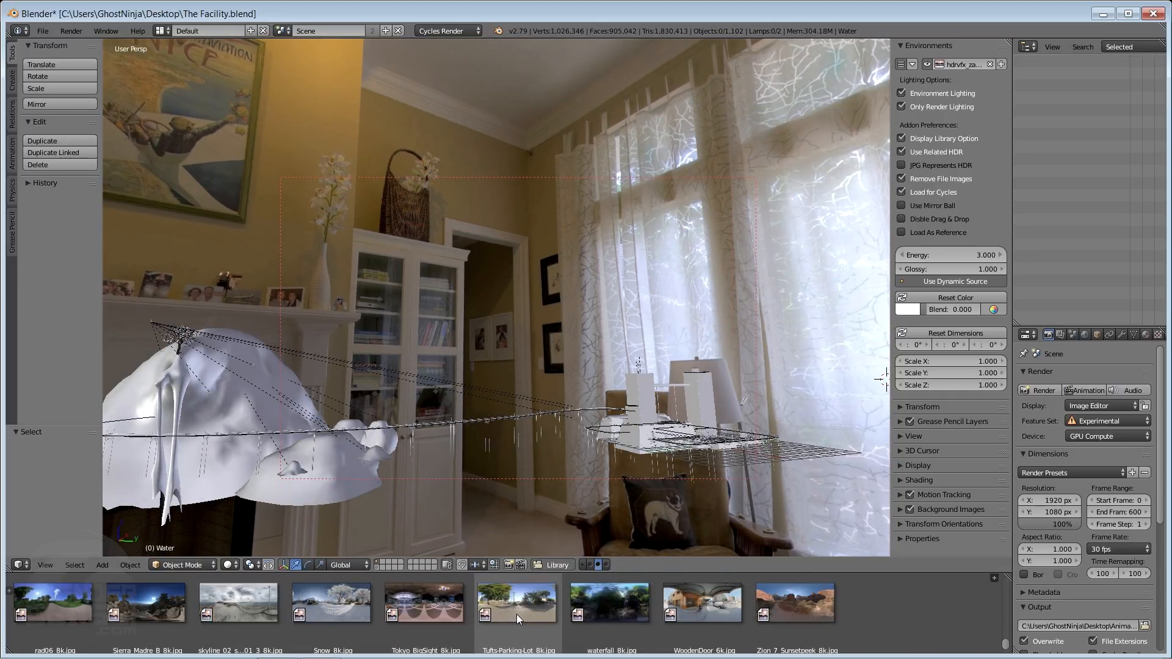
scroll(515, 616, down, 5)
scroll(504, 625, up, 15)
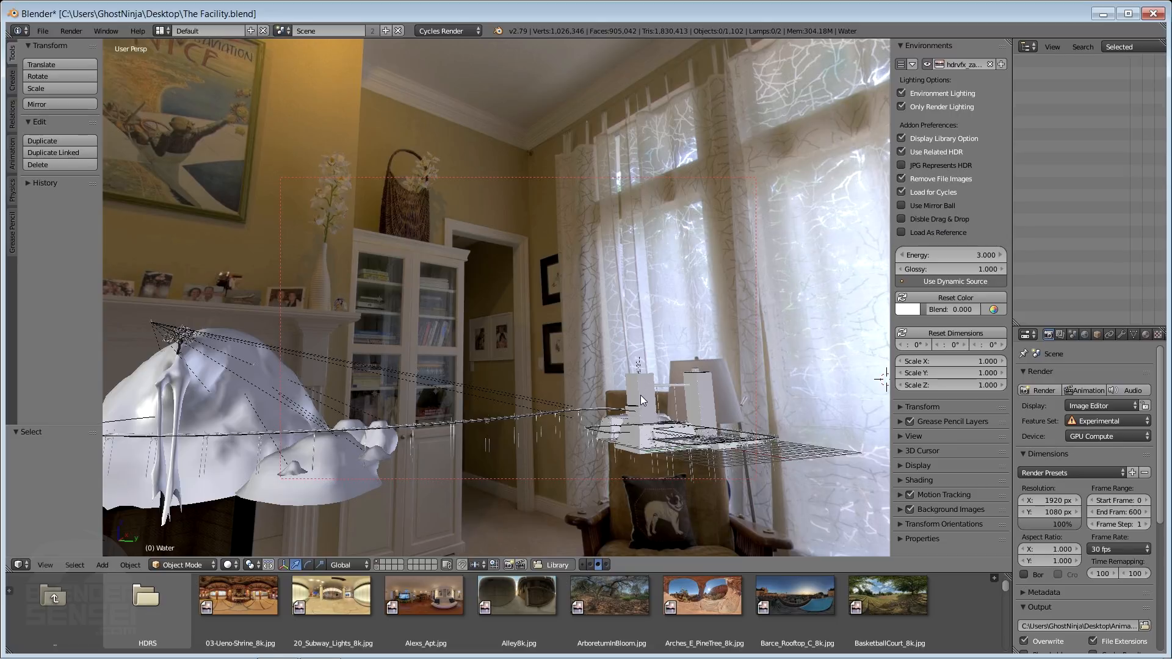
middle_drag(666, 368, 607, 386)
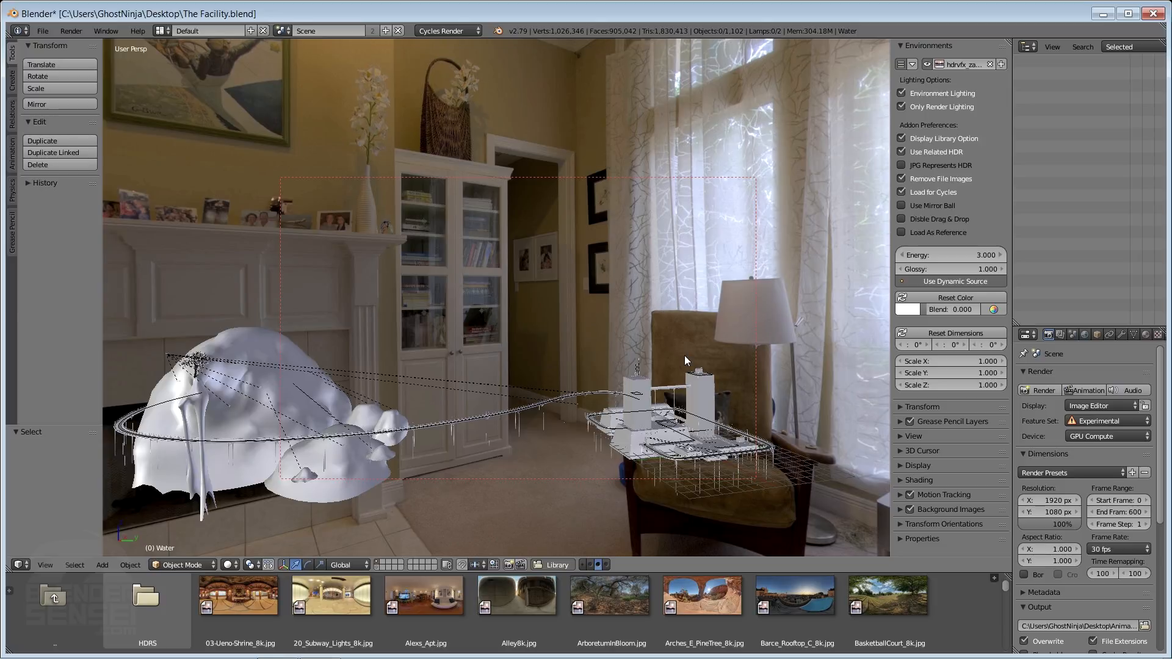
scroll(566, 638, down, 3)
scroll(564, 634, up, 4)
scroll(562, 630, down, 2)
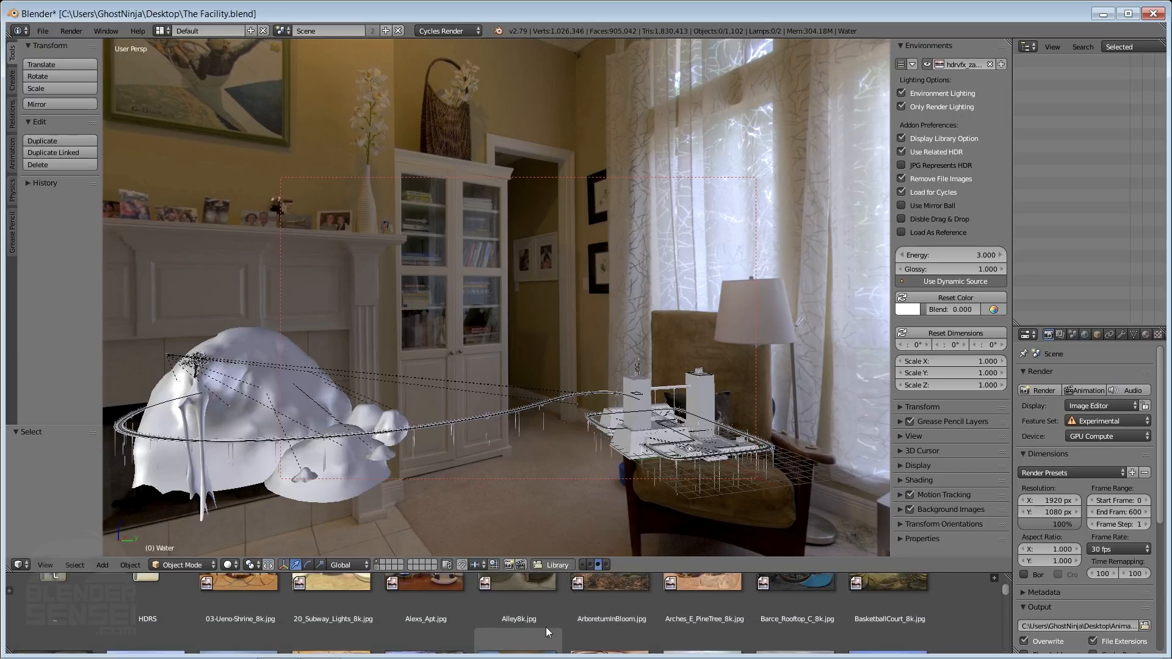
scroll(472, 621, up, 2)
scroll(482, 627, down, 2)
scroll(431, 621, up, 2)
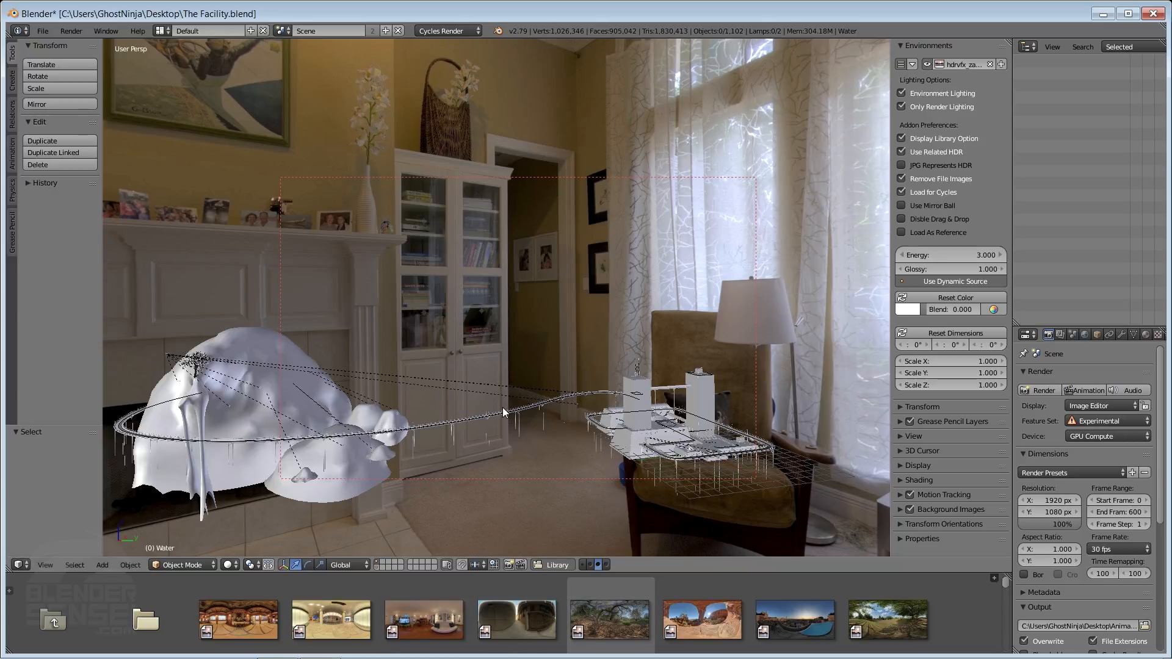
middle_drag(487, 408, 461, 414)
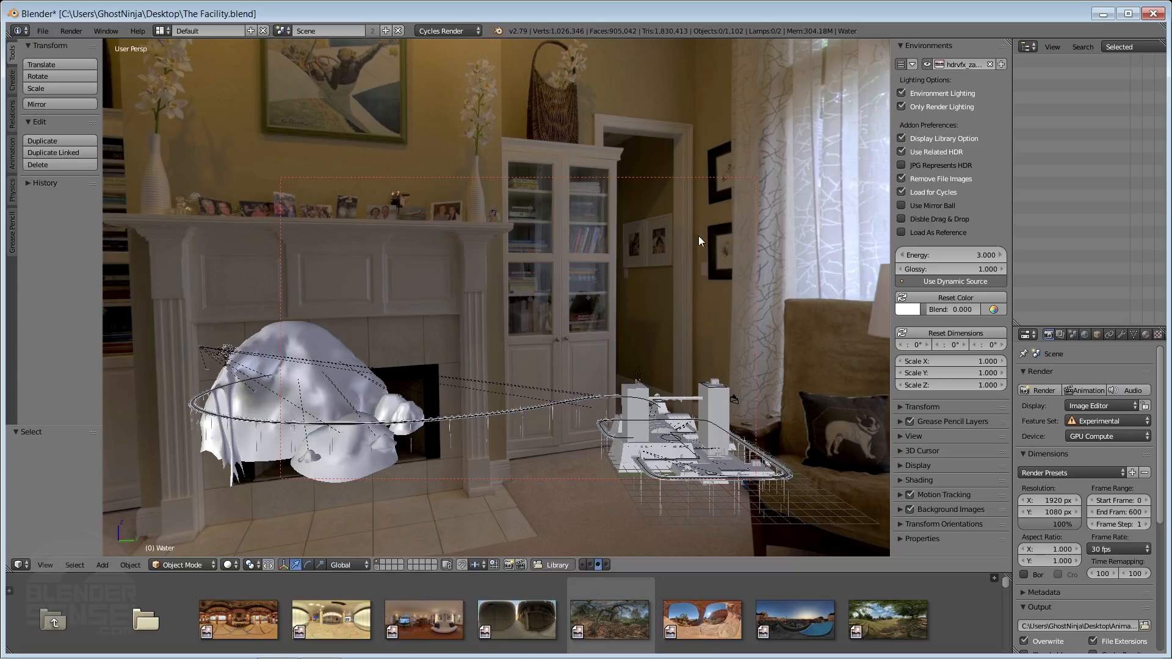
middle_drag(639, 318, 540, 382)
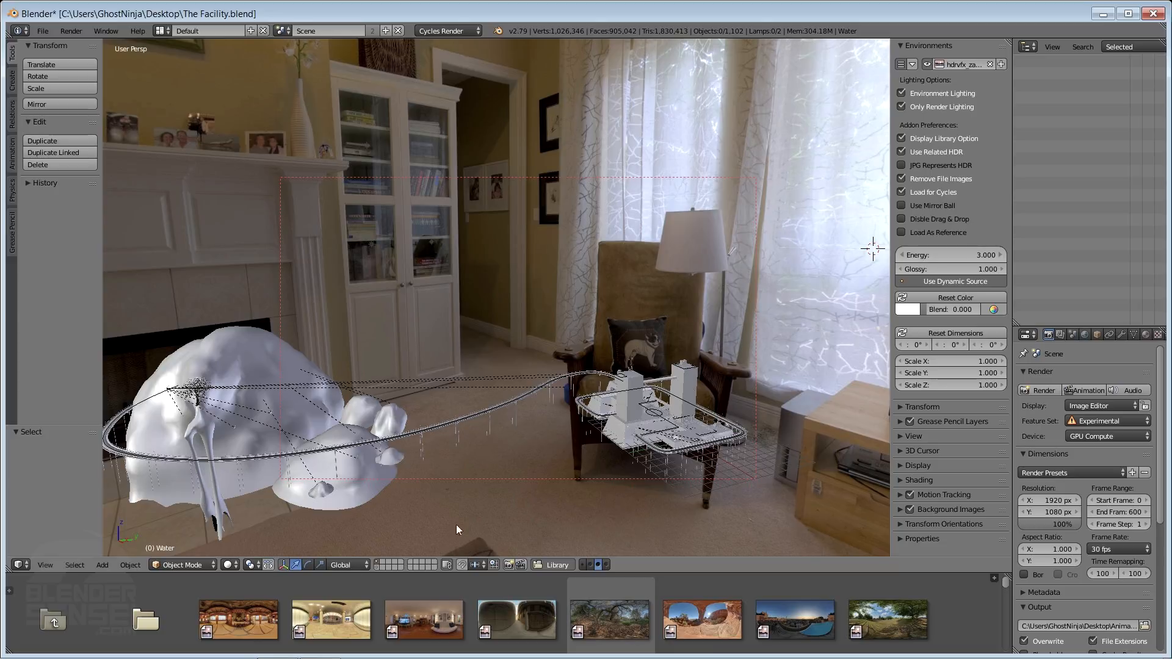
- Open the synthetic folder in the environment library and browse its light-setup thumbnails
click(63, 628)
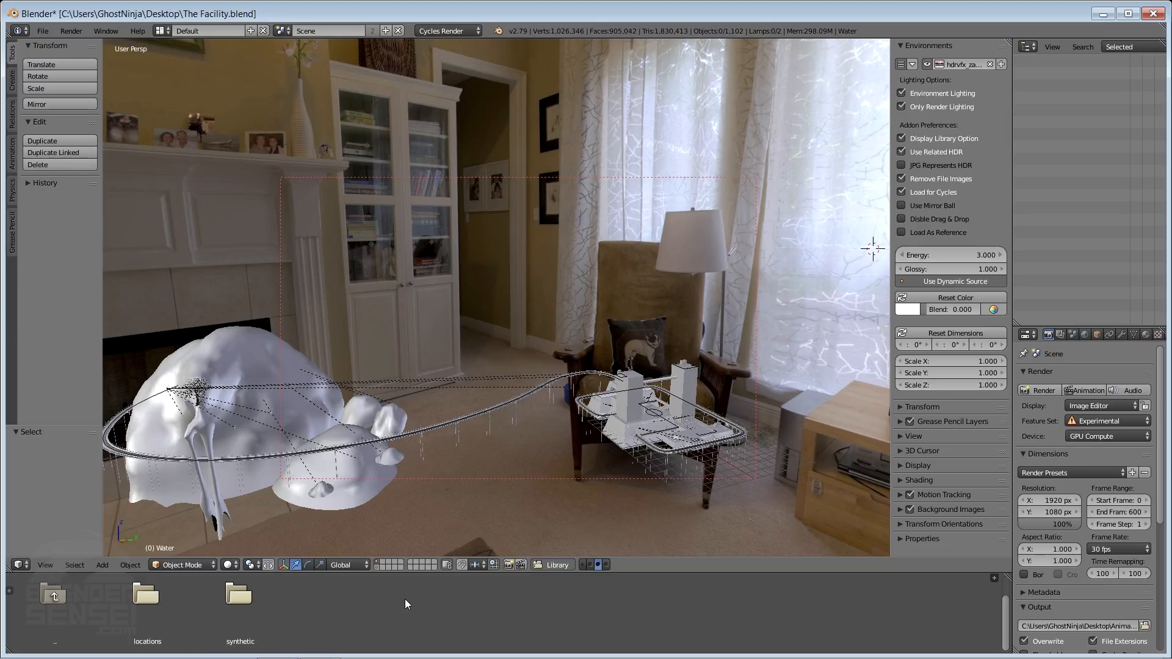
click(244, 597)
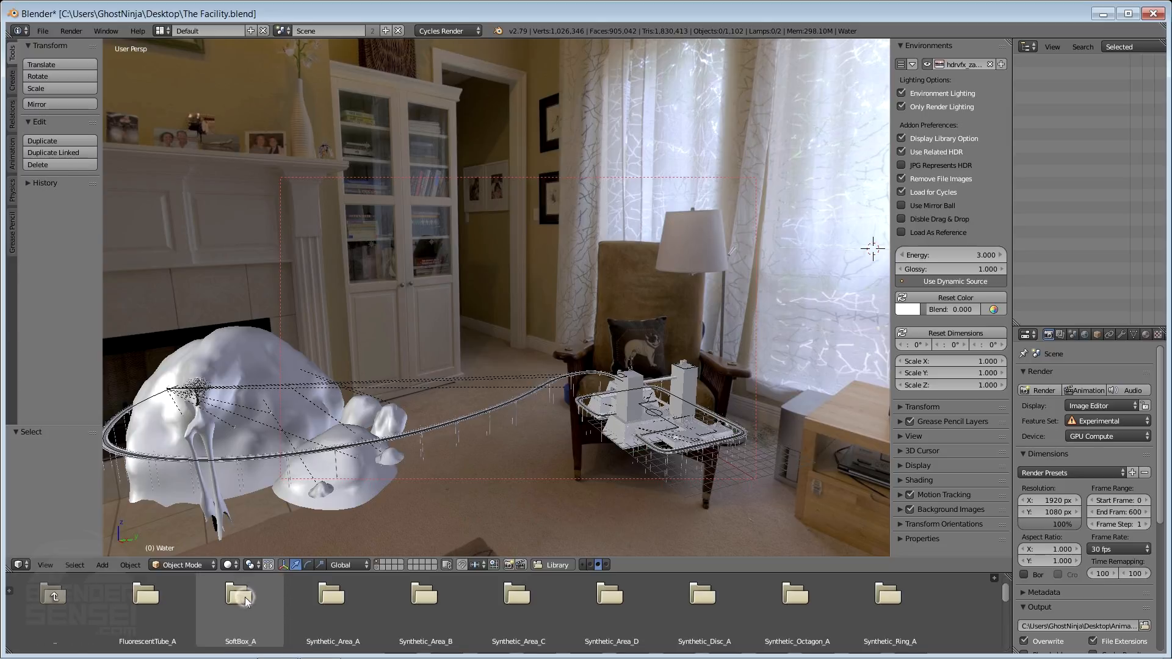
scroll(858, 633, down, 8)
scroll(698, 609, up, 3)
scroll(698, 610, up, 1)
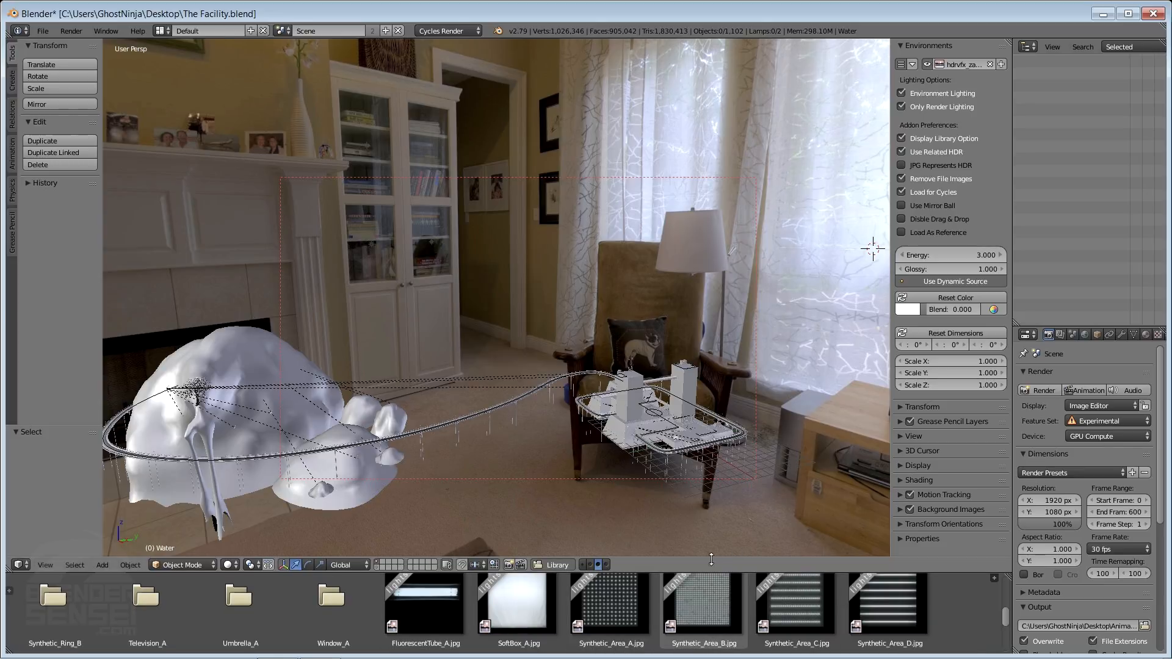
- Enable JPG Represents HDR and load Synthetic_Area_C.jpg from the synthetic folder as the scene's environment
scroll(526, 619, down, 1)
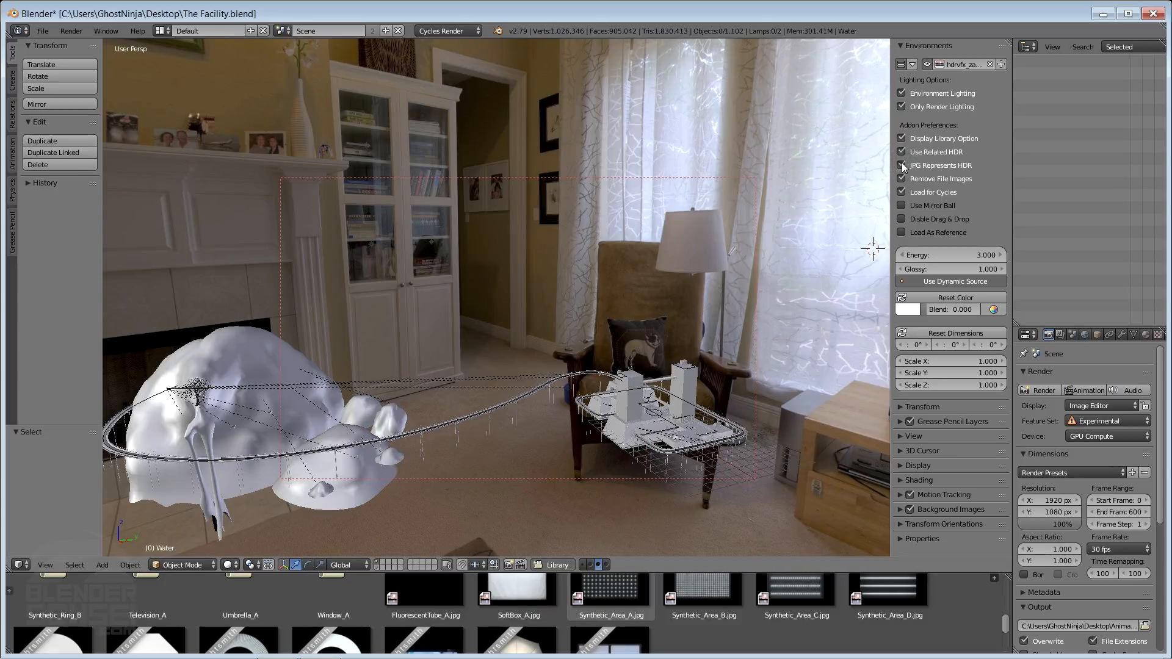
scroll(708, 599, down, 2)
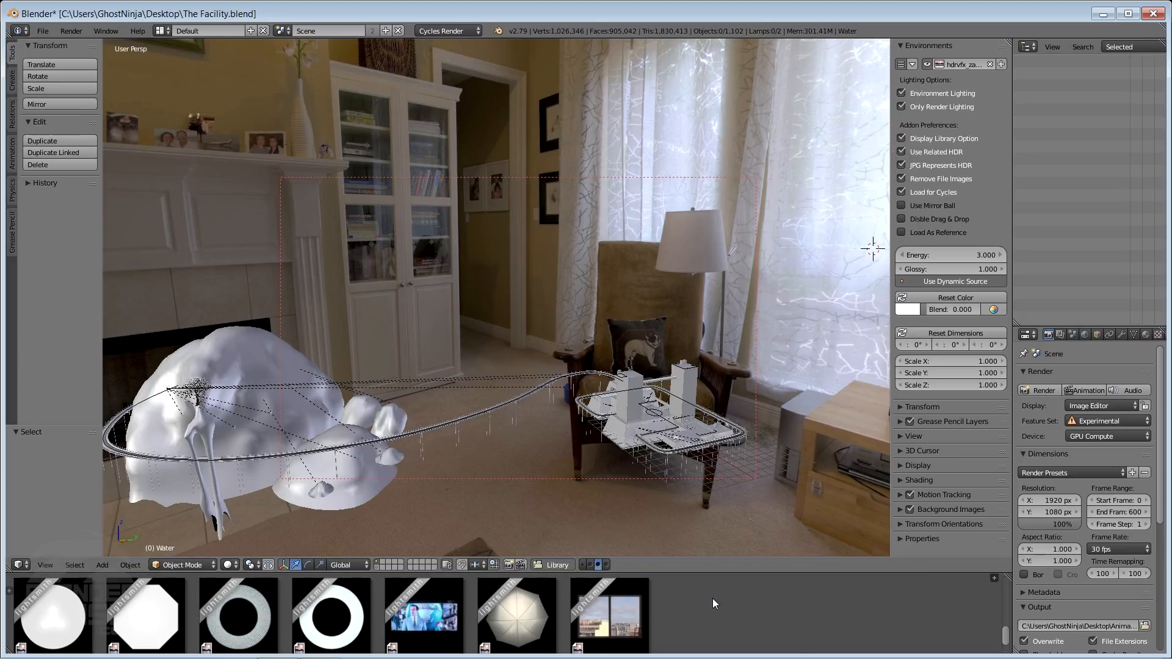
middle_drag(732, 345, 712, 327)
scroll(618, 610, up, 6)
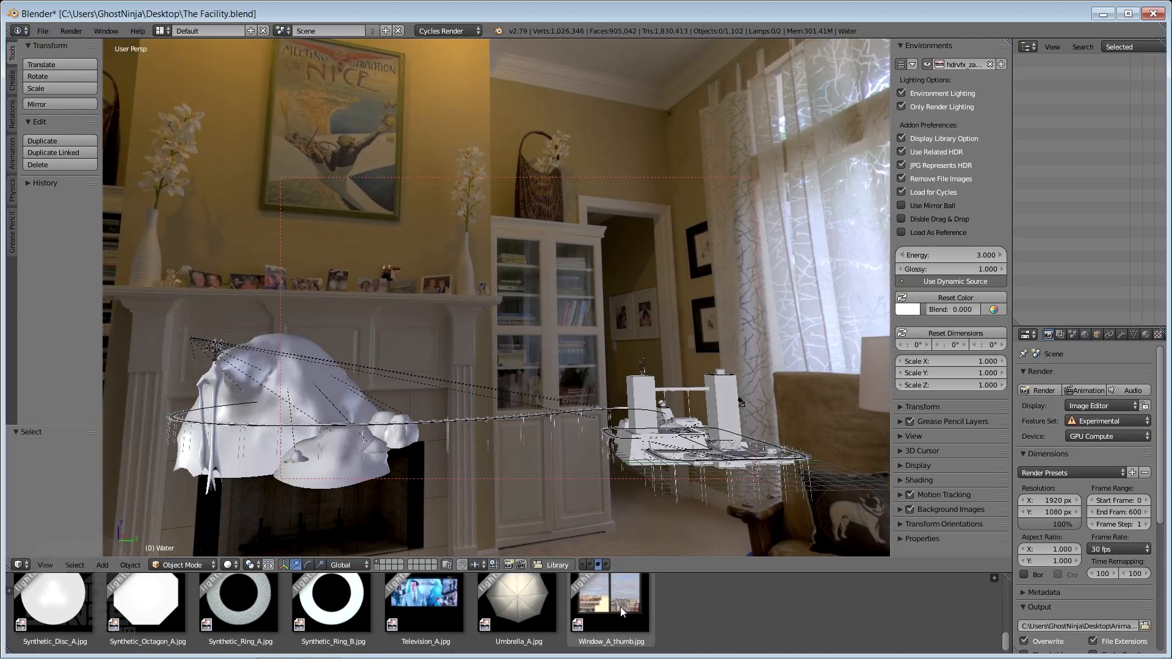
drag(796, 614, 823, 340)
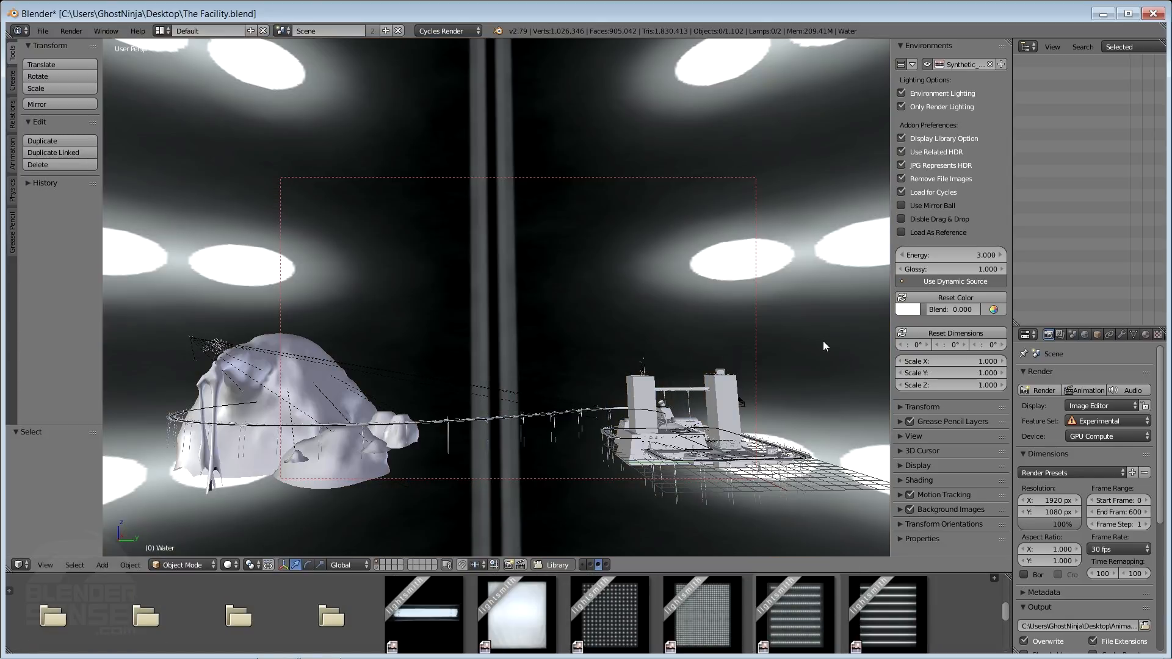
middle_drag(635, 291, 823, 304)
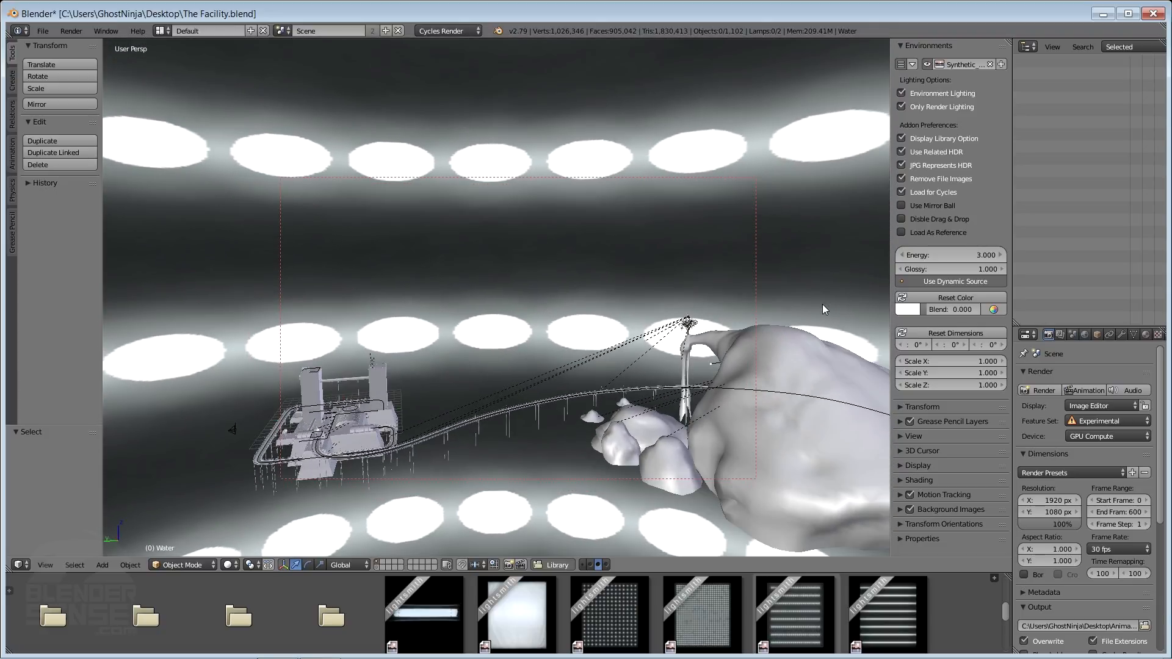
- Check the images used by the world's DND-HDR and DND-ENV1 nodes, and return to the 3D view
click(28, 564)
click(61, 431)
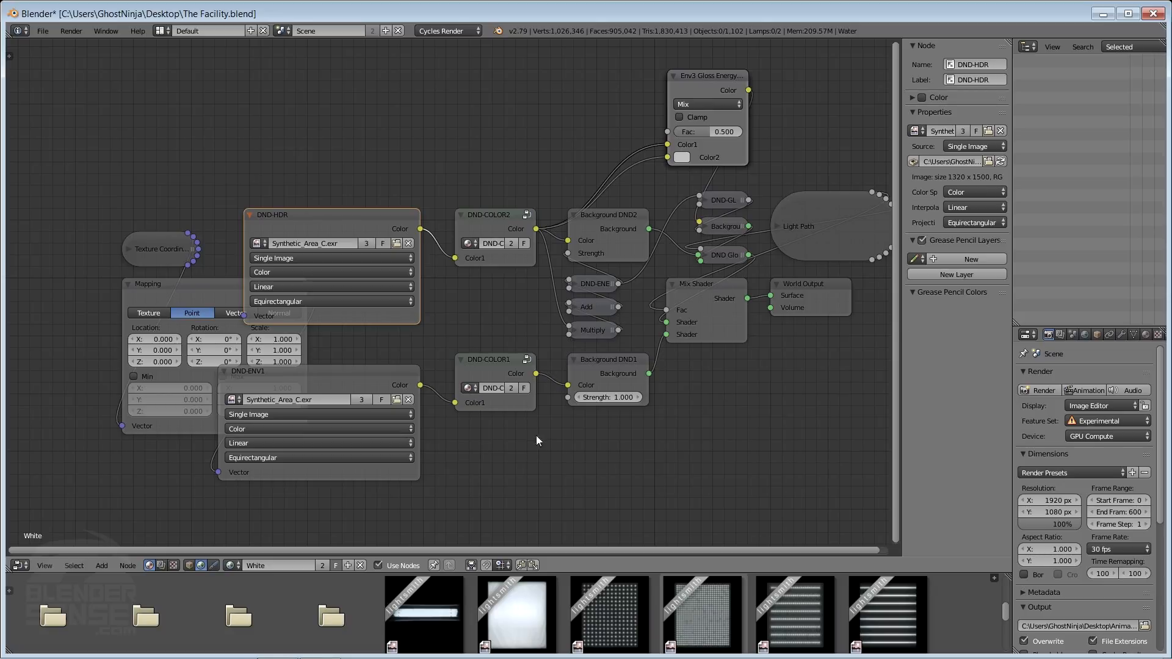
click(20, 566)
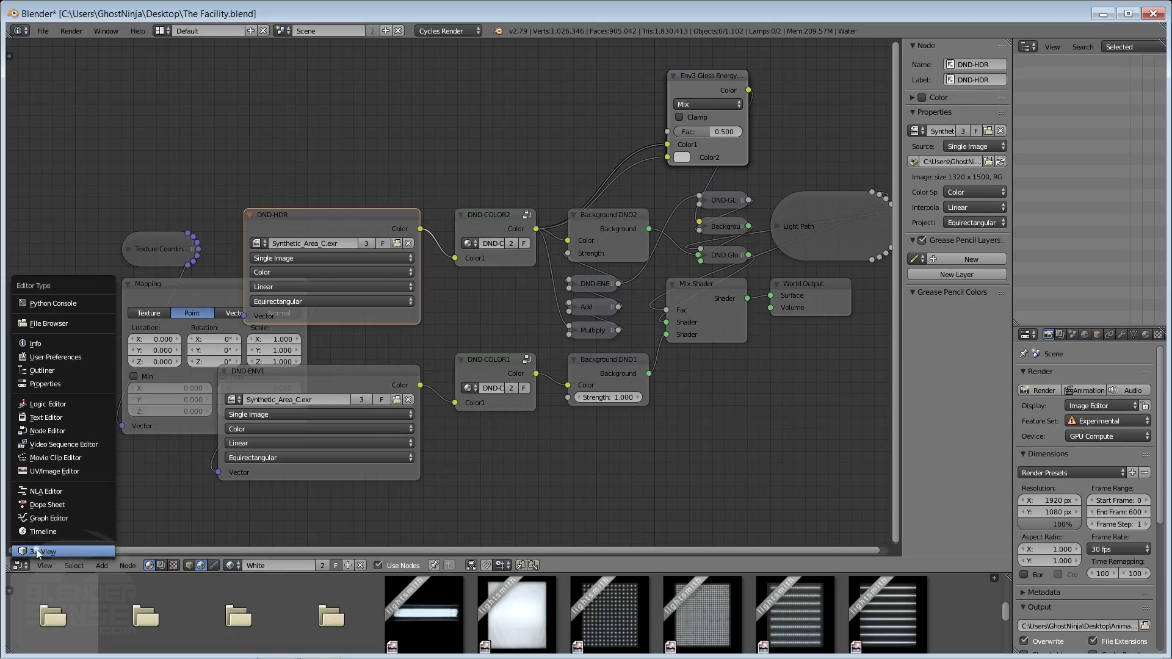
click(39, 550)
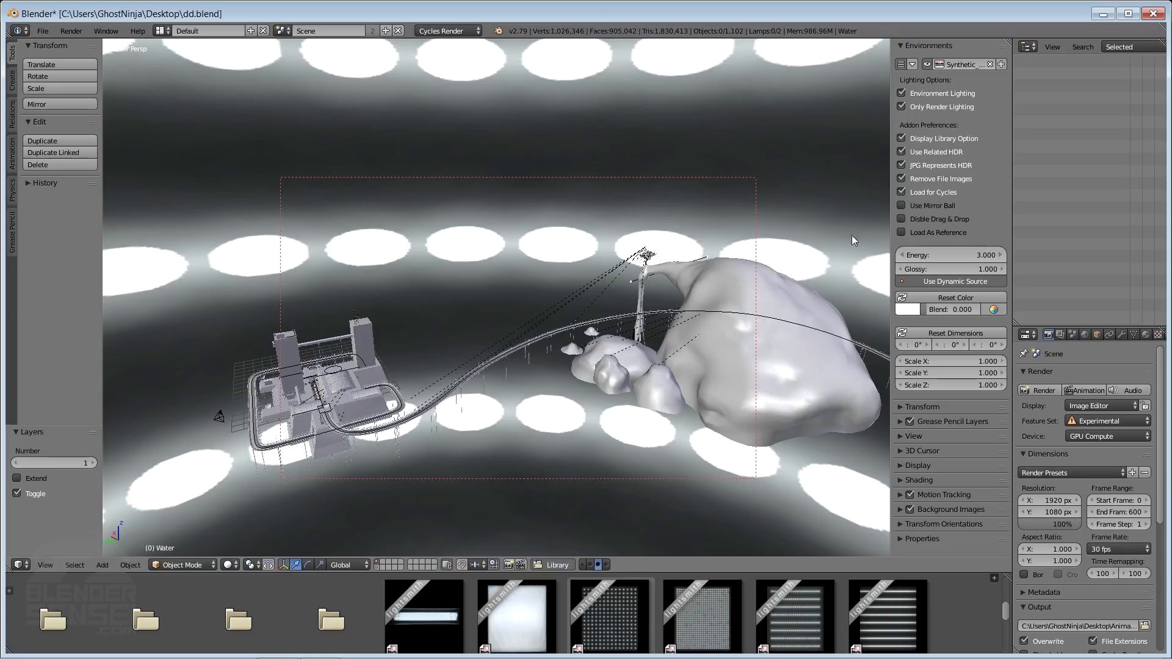
- Turn the add-on's disable drag and drop preference on and back off
click(900, 219)
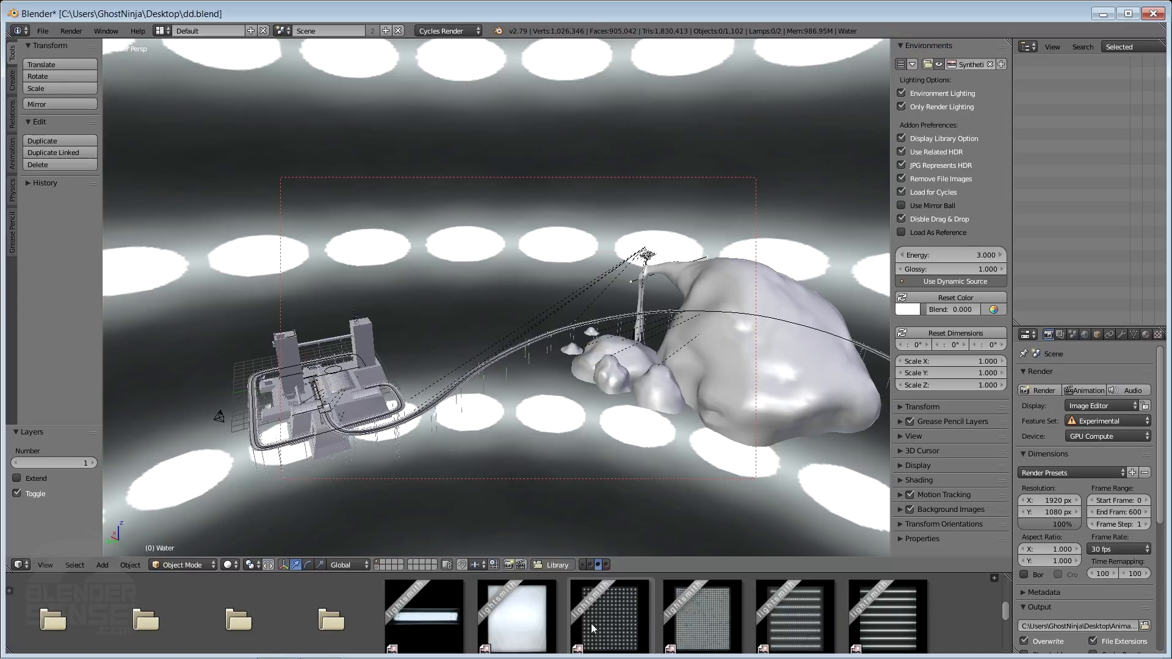
click(901, 219)
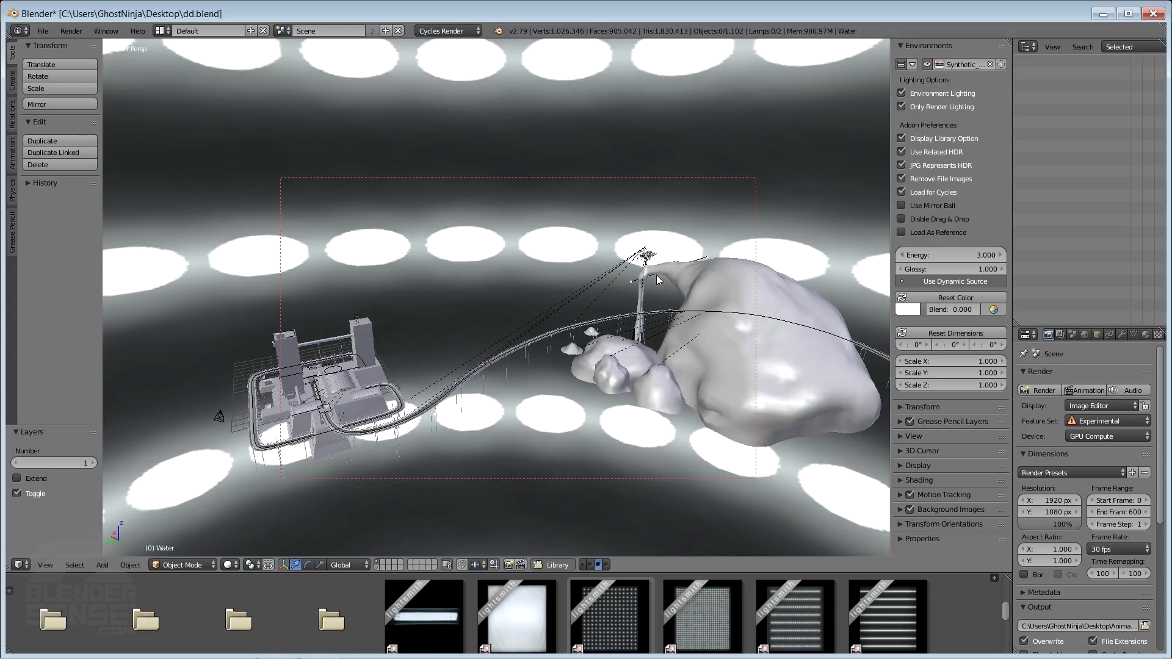
- Examine the scene in orthographic front and top views, and return to a perspective view of the facility
middle_drag(657, 276, 555, 347)
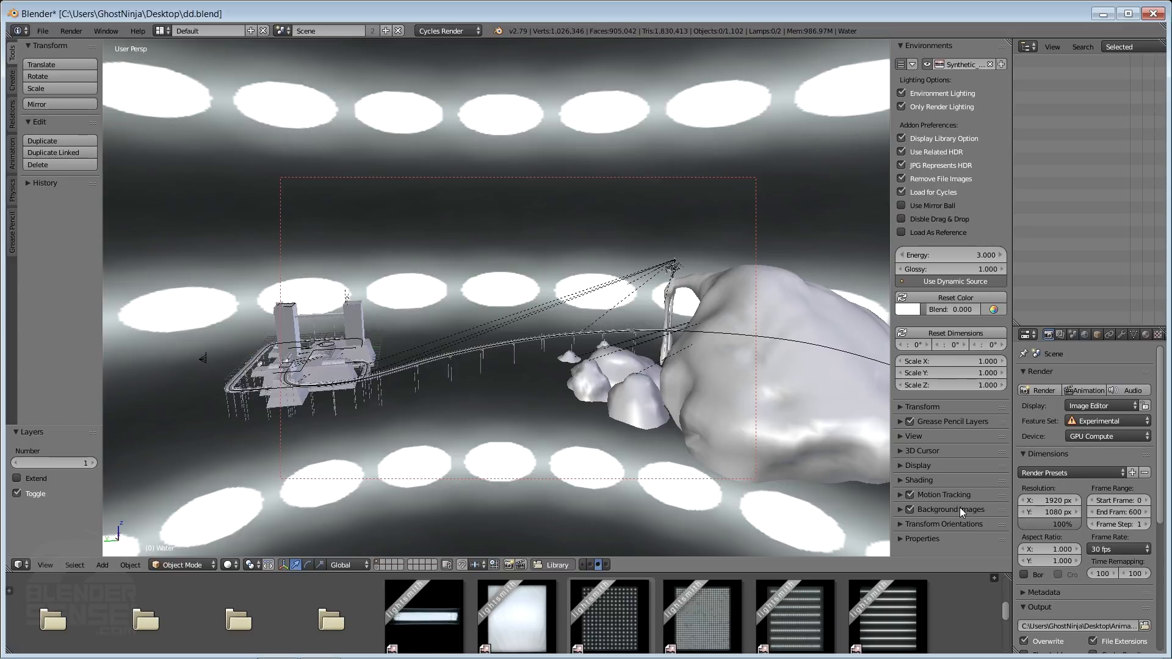
middle_drag(602, 312, 540, 299)
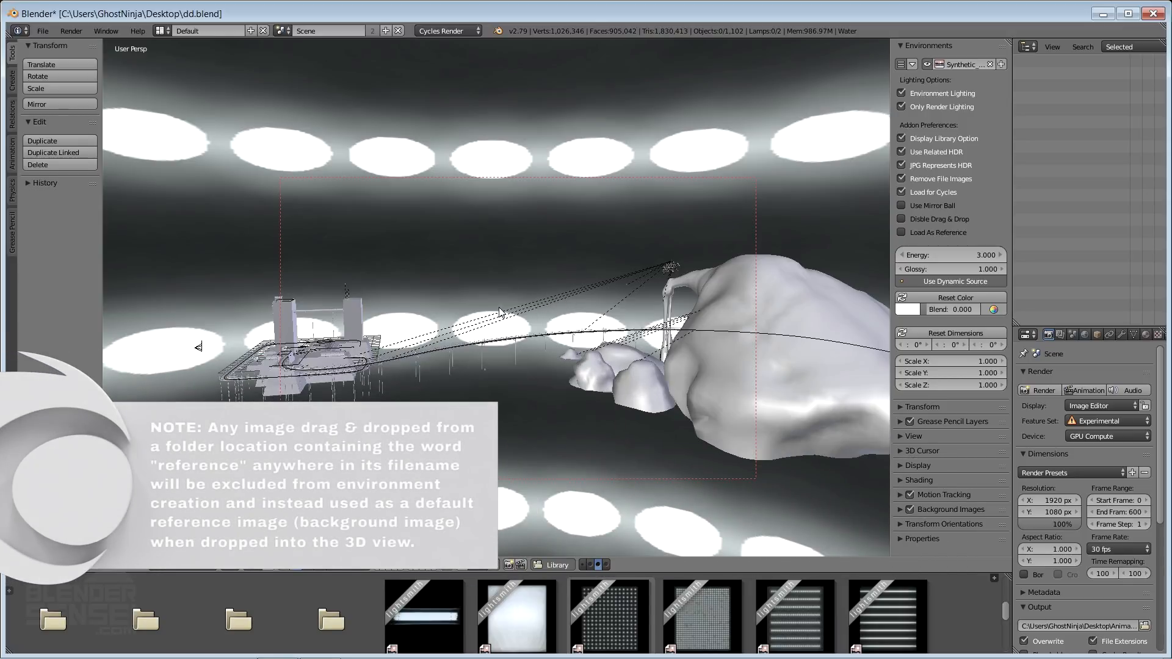
mouse_move(478, 312)
middle_down()
mouse_move(516, 317)
mouse_move(465, 318)
middle_up()
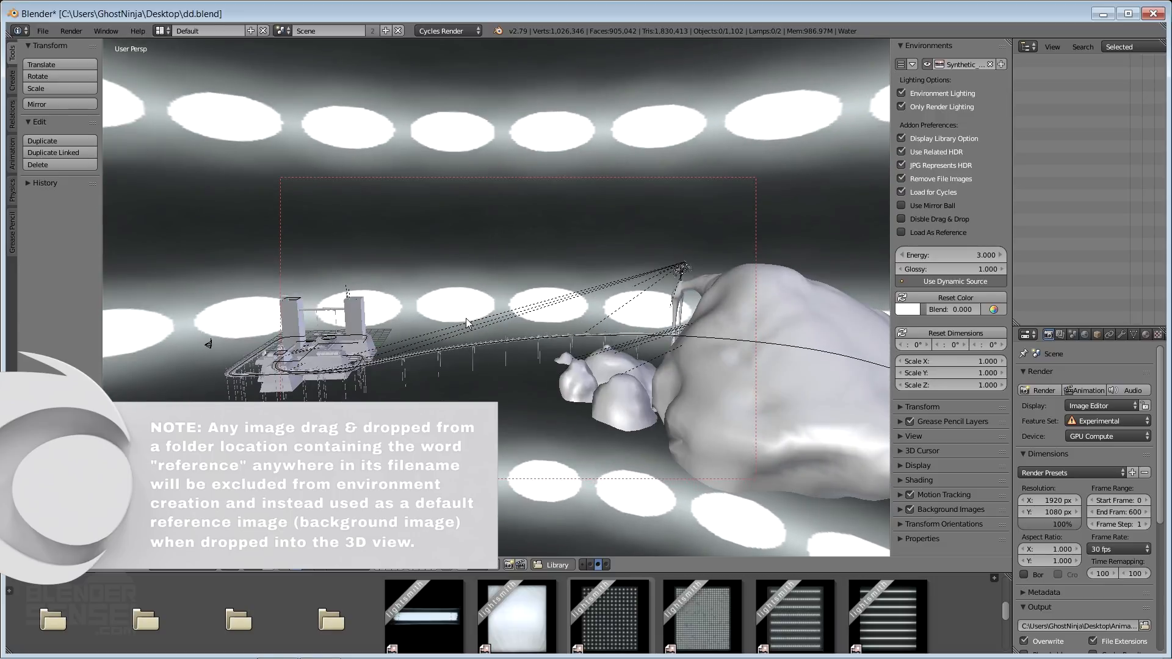
key(KP_5)
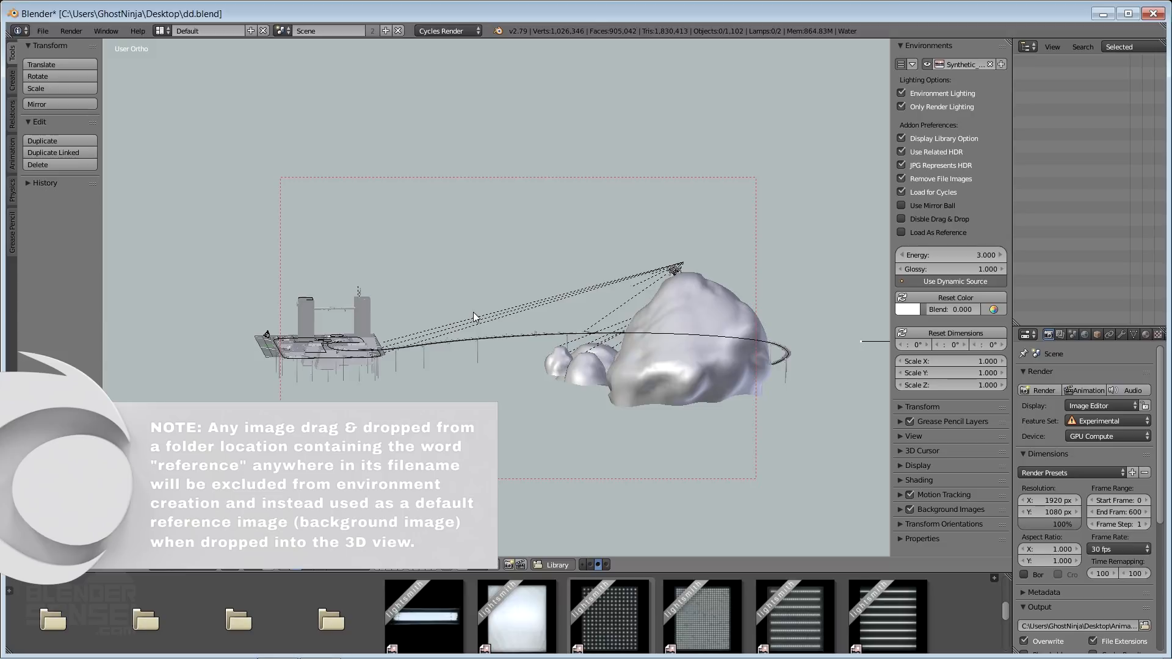
key(KP_1)
key(KP_7)
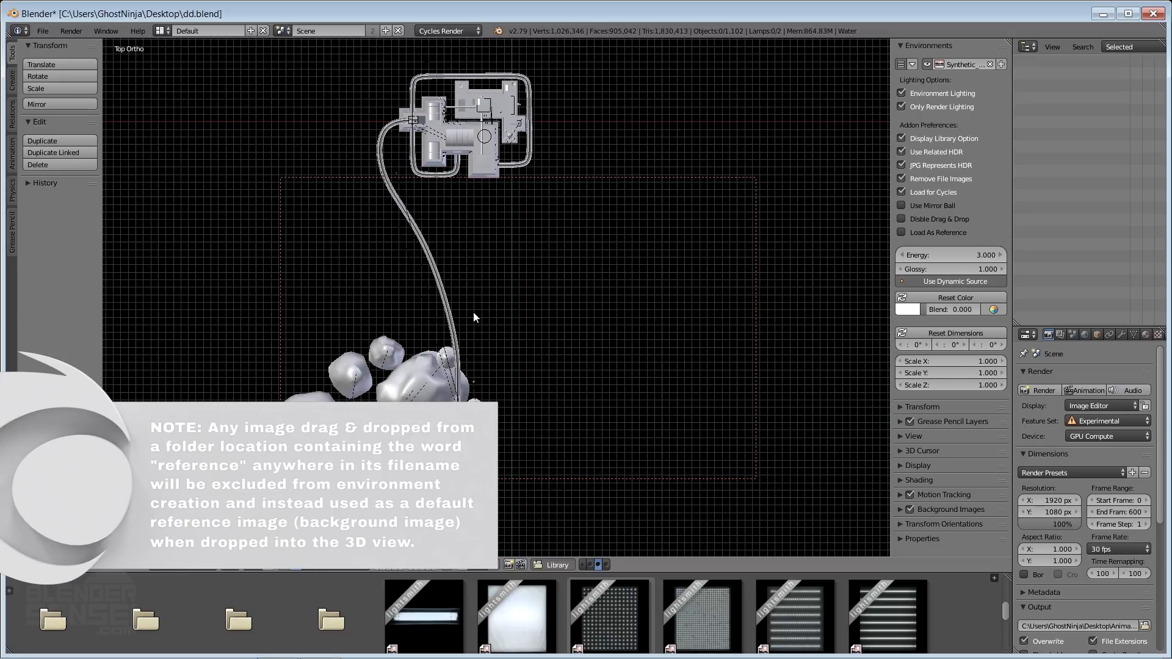
middle_drag(511, 358, 345, 306)
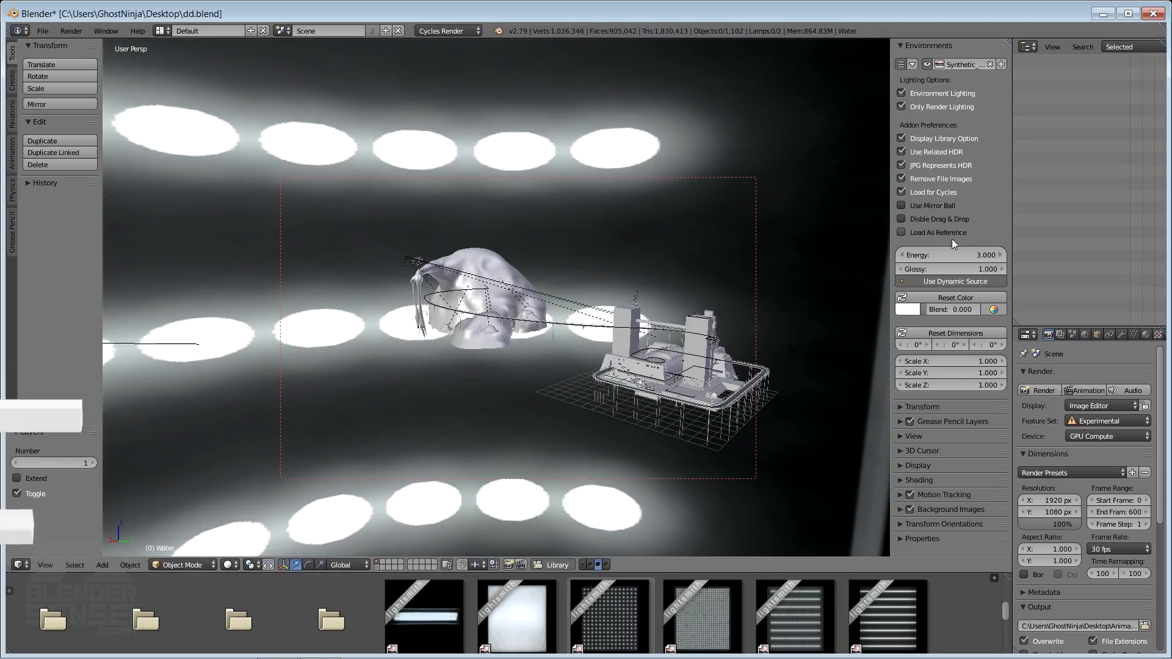
middle_drag(551, 364, 537, 389)
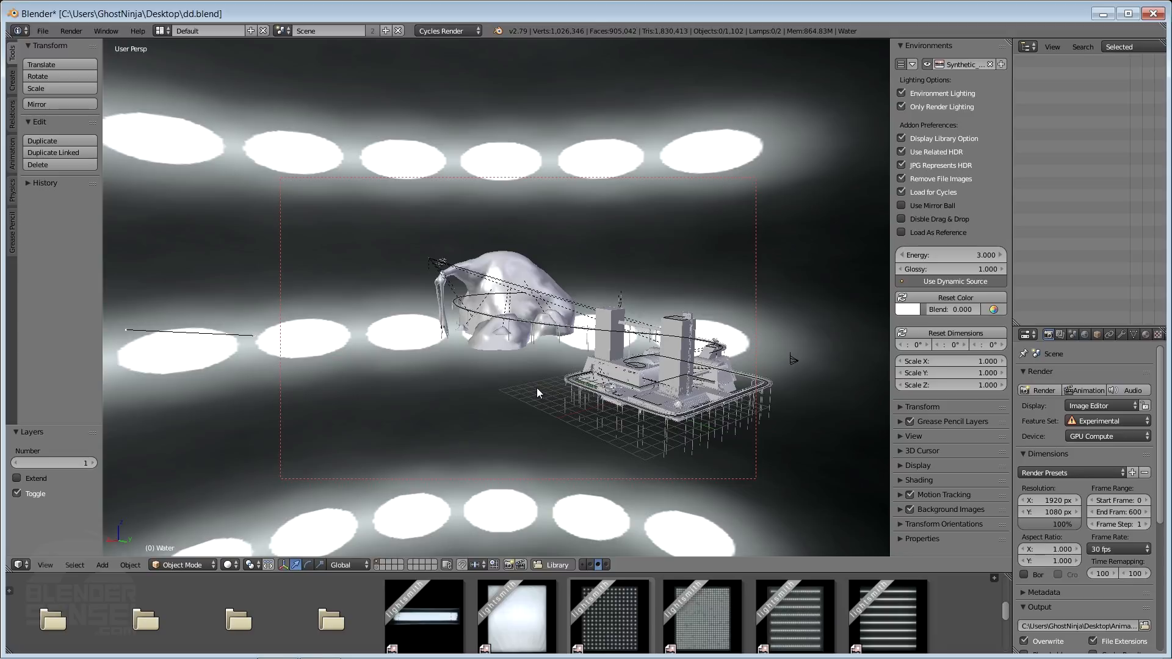
- Toggle layer 1 with Extend enabled, and collapse the environment's lighting options and add-on preferences
key(shift+1)
click(900, 65)
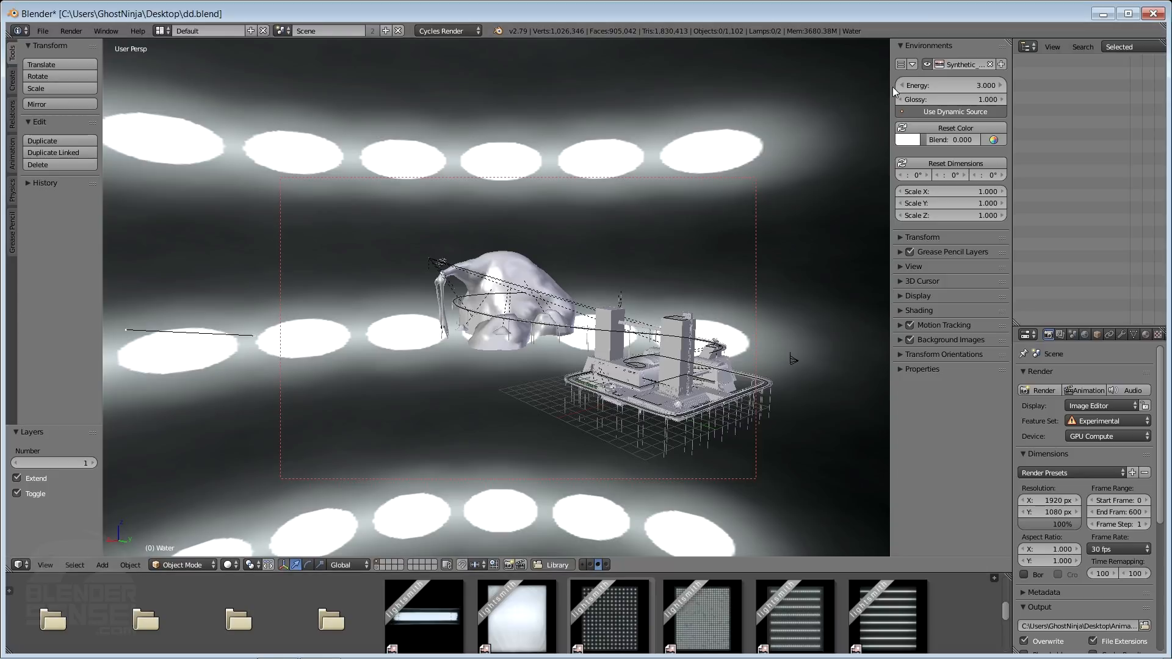
- Expand the environment capture options and close the image library below the 3D view
click(912, 65)
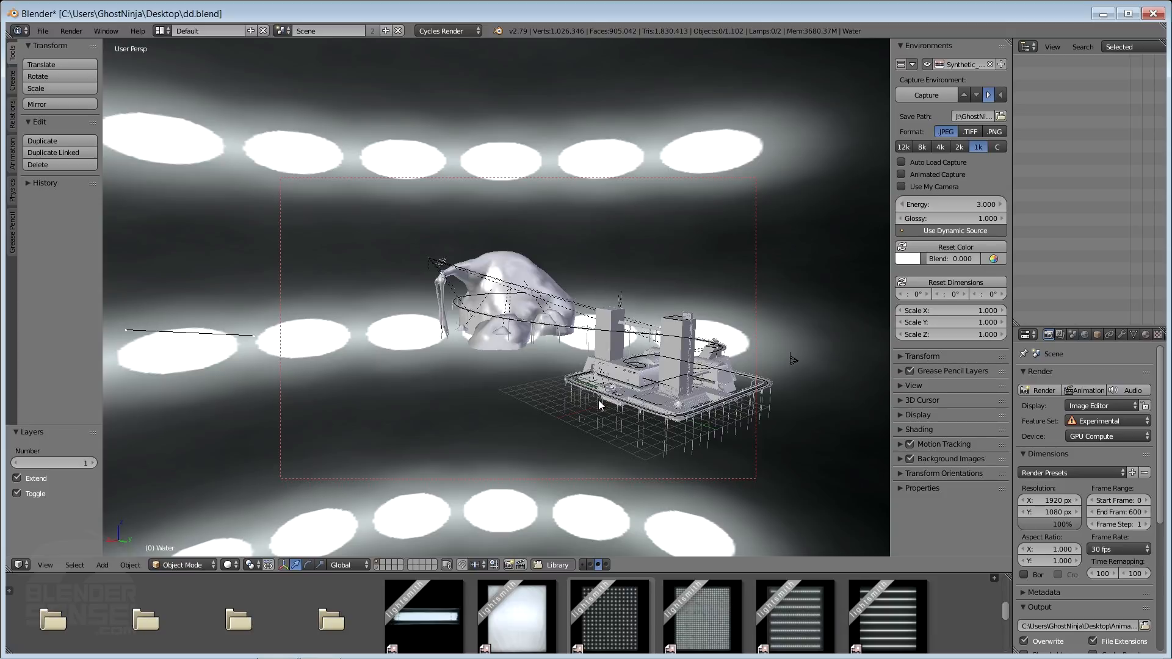
middle_drag(566, 358, 537, 364)
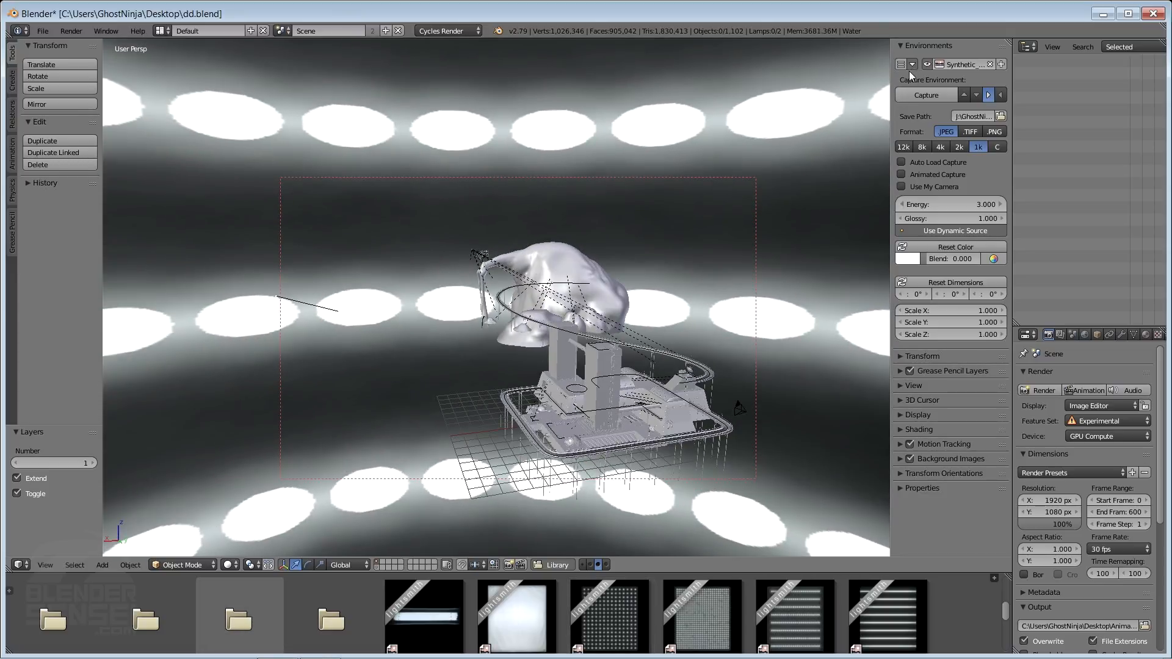
click(552, 564)
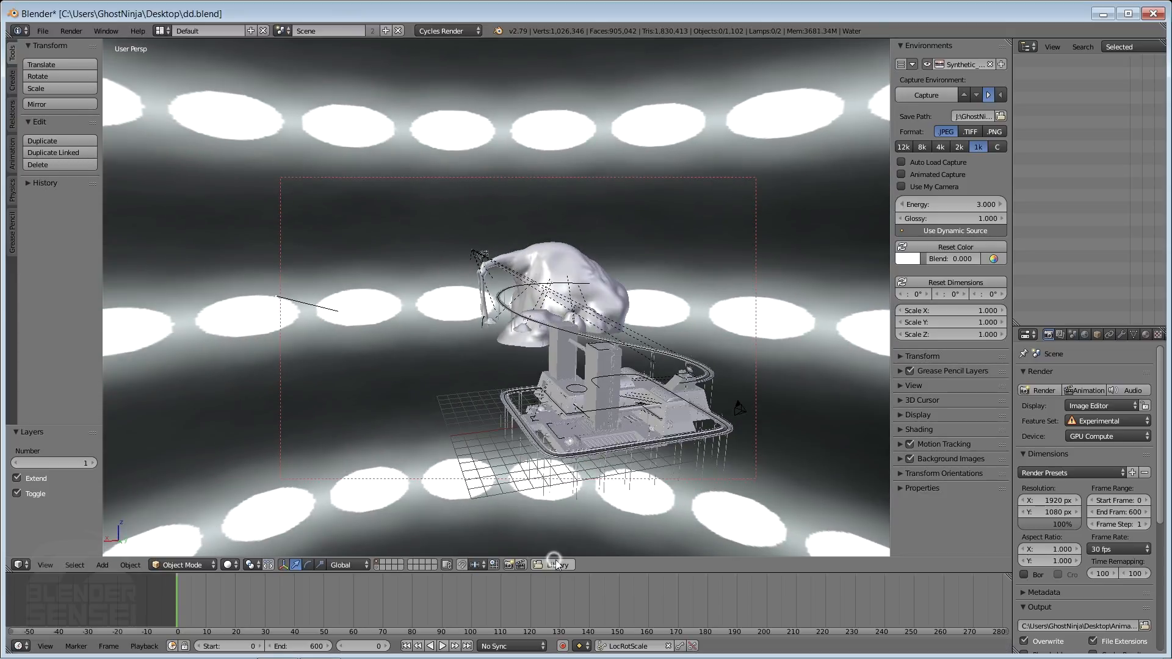
- Start a new scene from the startup file and expand its environment capture options
click(43, 31)
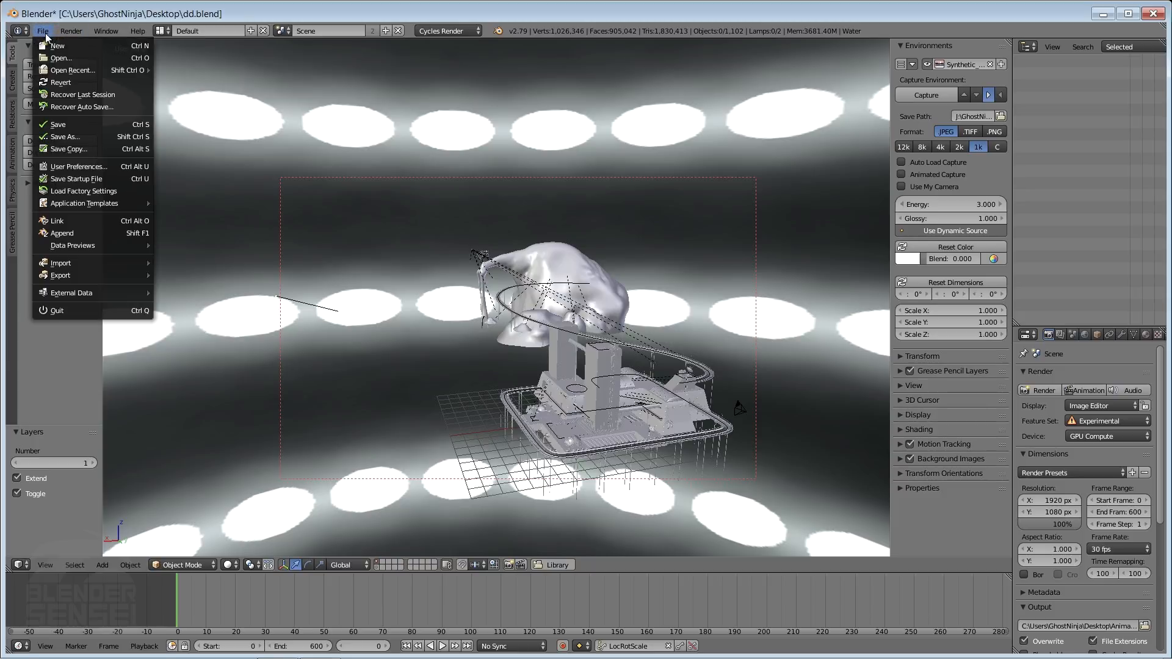
click(64, 45)
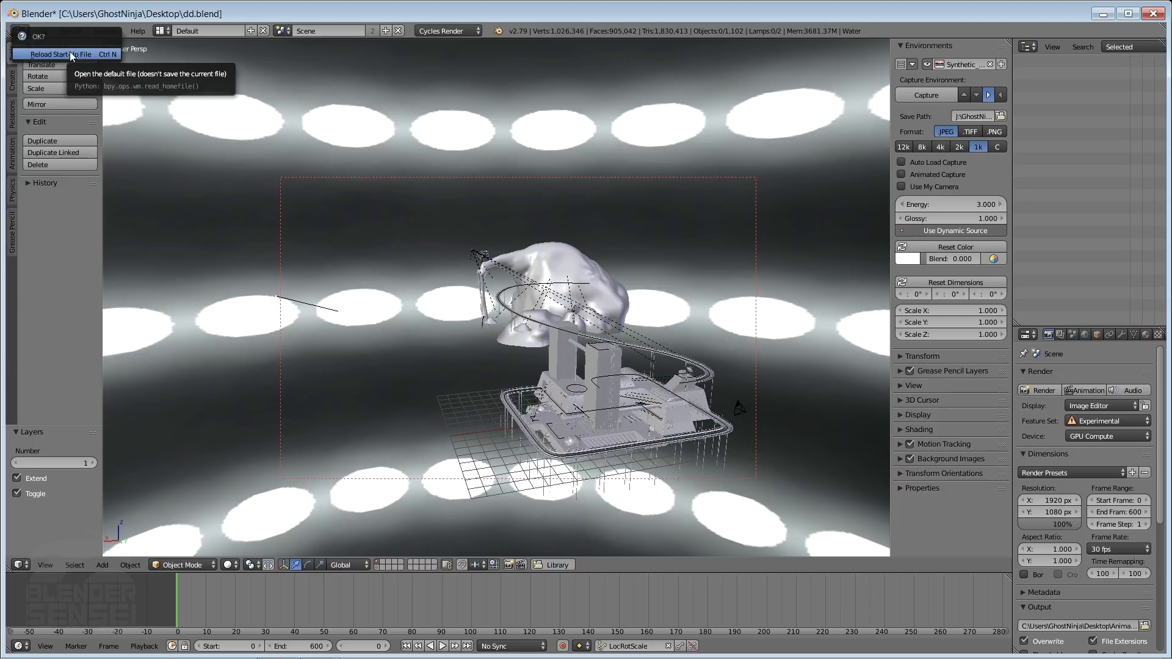
click(62, 52)
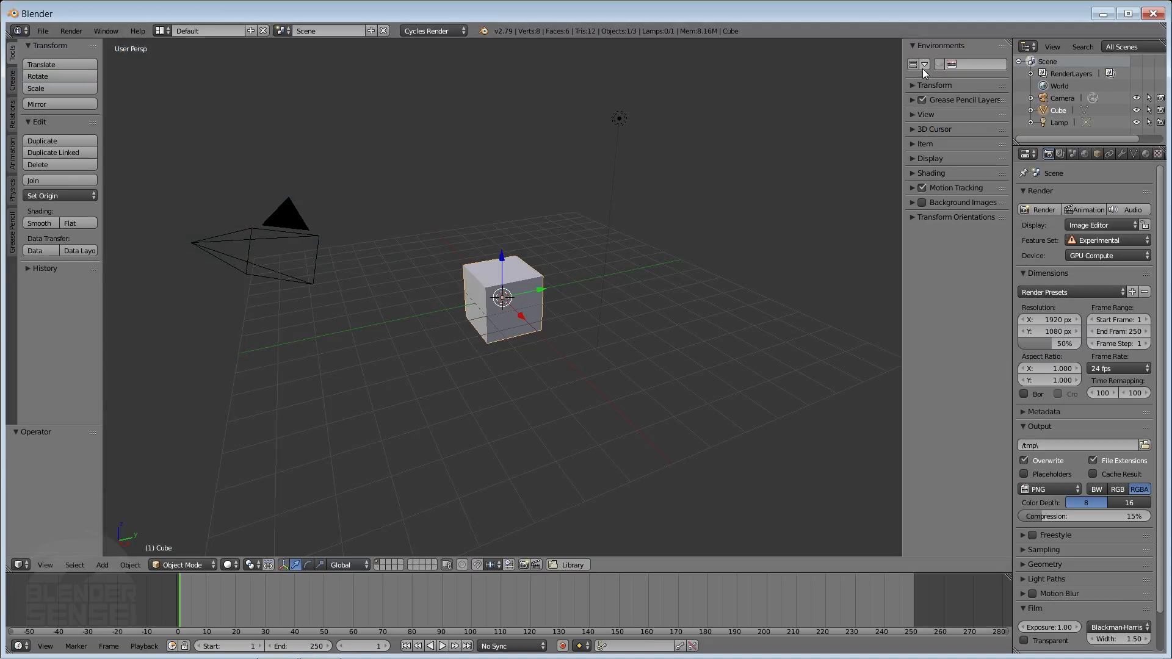
click(924, 65)
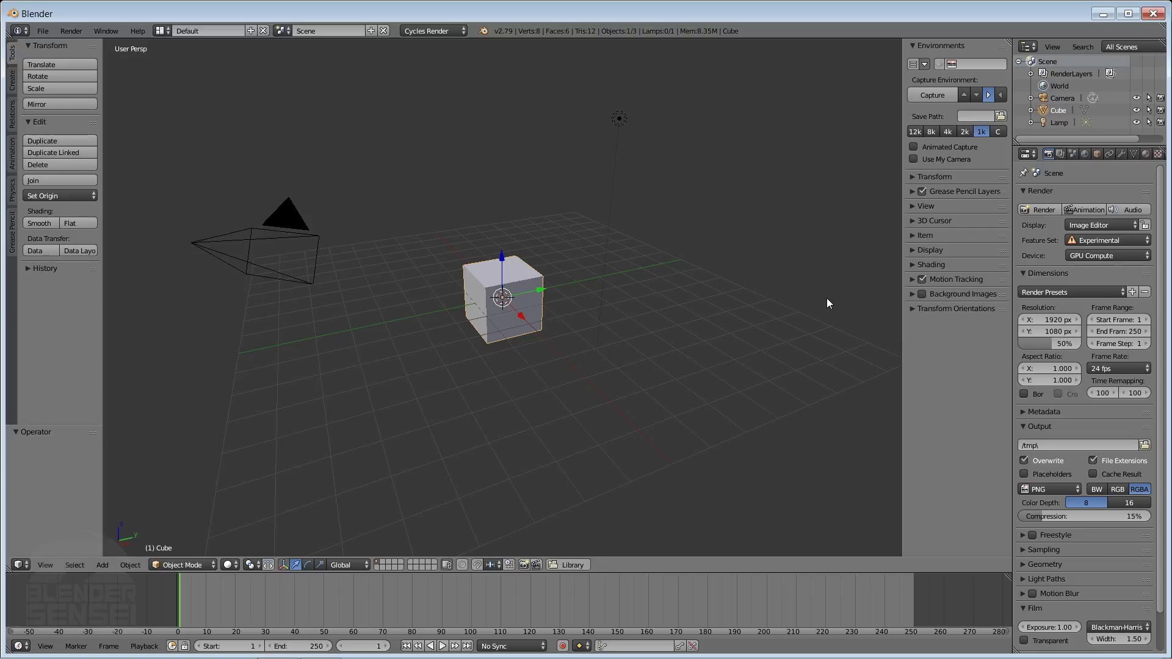
- Move the default cube about -10.06 in X and 2.68 in Z, and place three duplicates around the grid
middle_drag(491, 320, 557, 335)
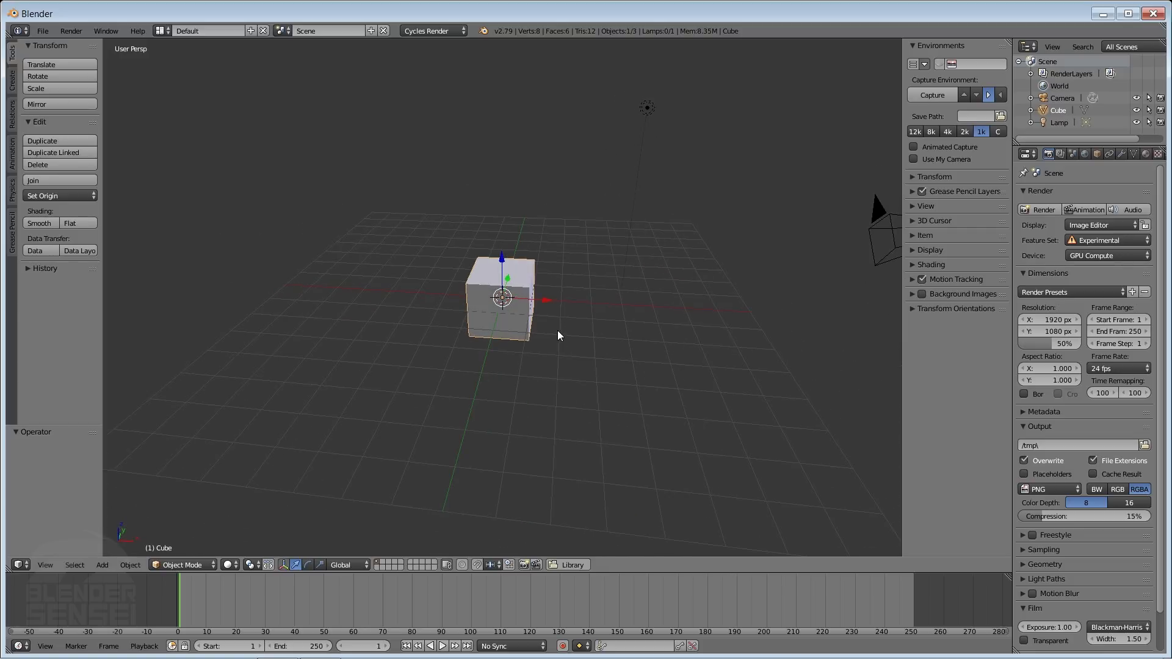
right_drag(520, 321, 232, 259)
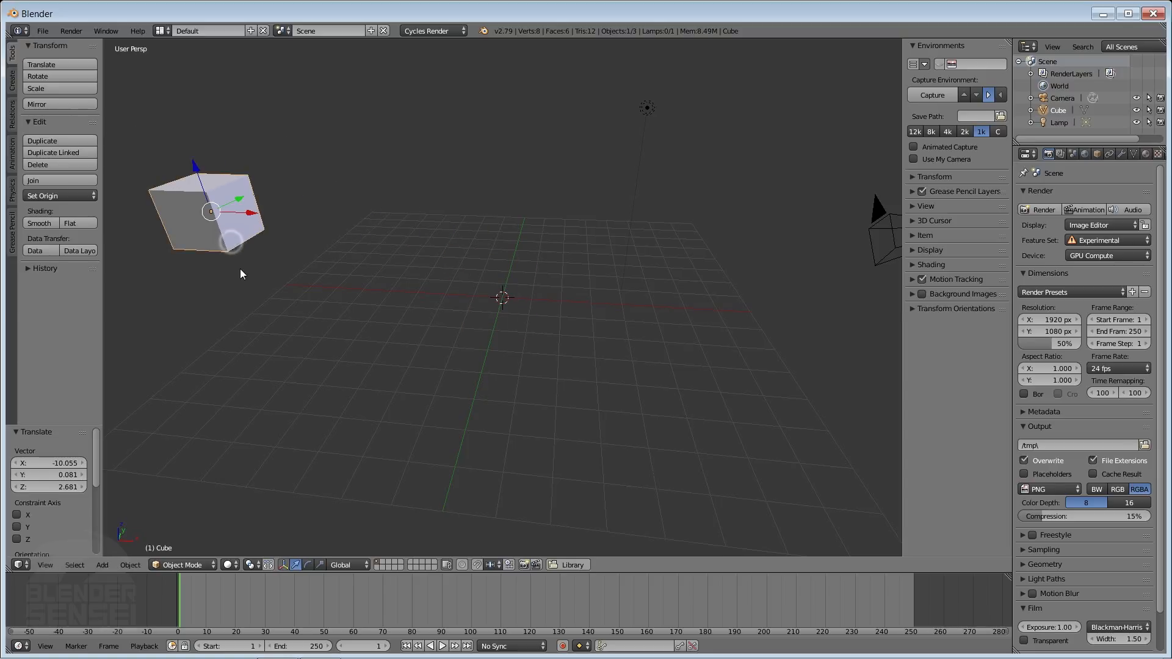
middle_drag(240, 266, 260, 249)
key(shift+d)
click(380, 476)
key(shift+d)
click(811, 354)
key(shift+d)
click(421, 120)
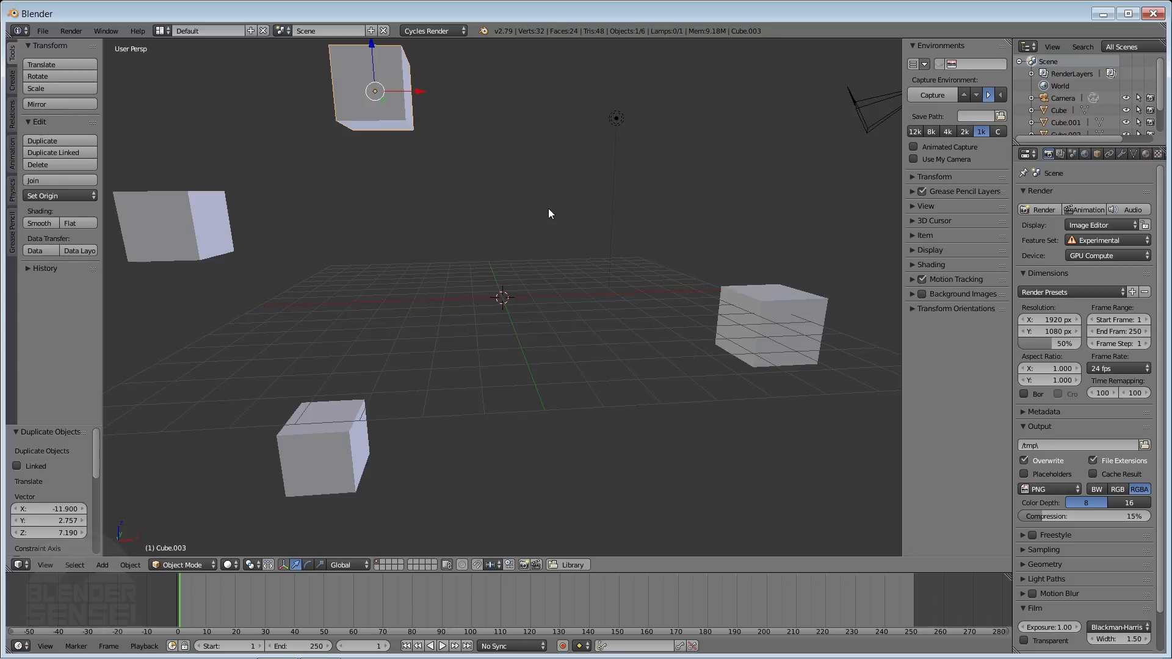
- Add a monkey mesh and move it about 9.38 in X, 0.32 in Y and 4.56 in Z
key(shift+a)
click(598, 325)
key(g)
click(772, 171)
middle_drag(772, 170, 628, 245)
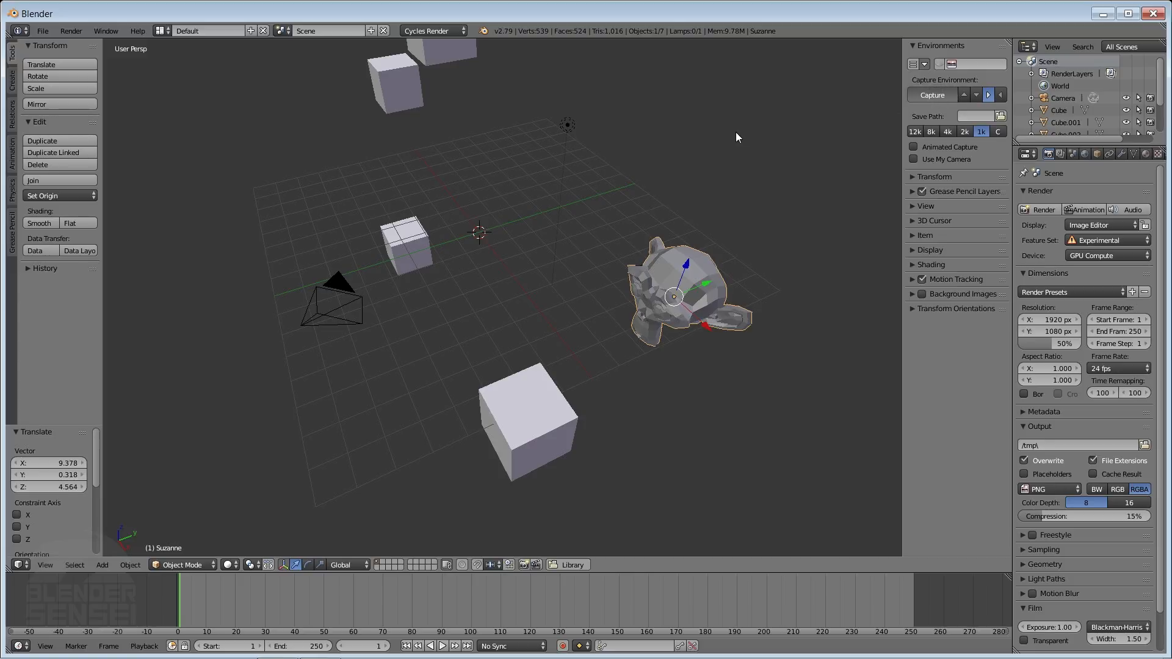
- Render the current frame from the scene camera and return to the 3D view
key(F12)
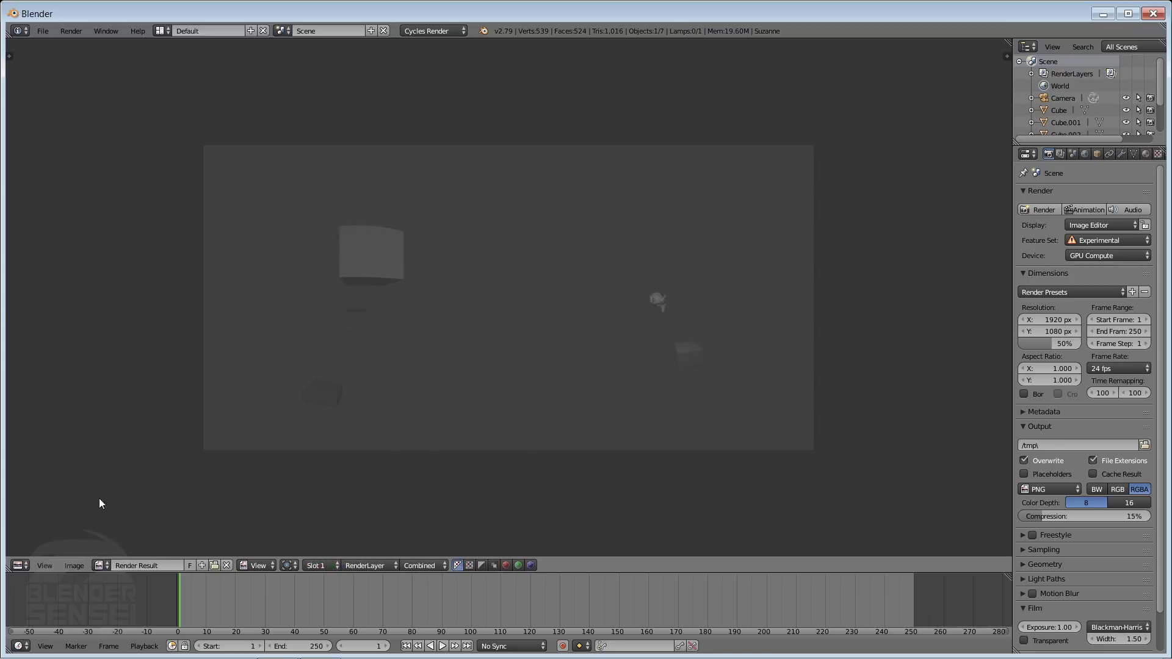
click(24, 567)
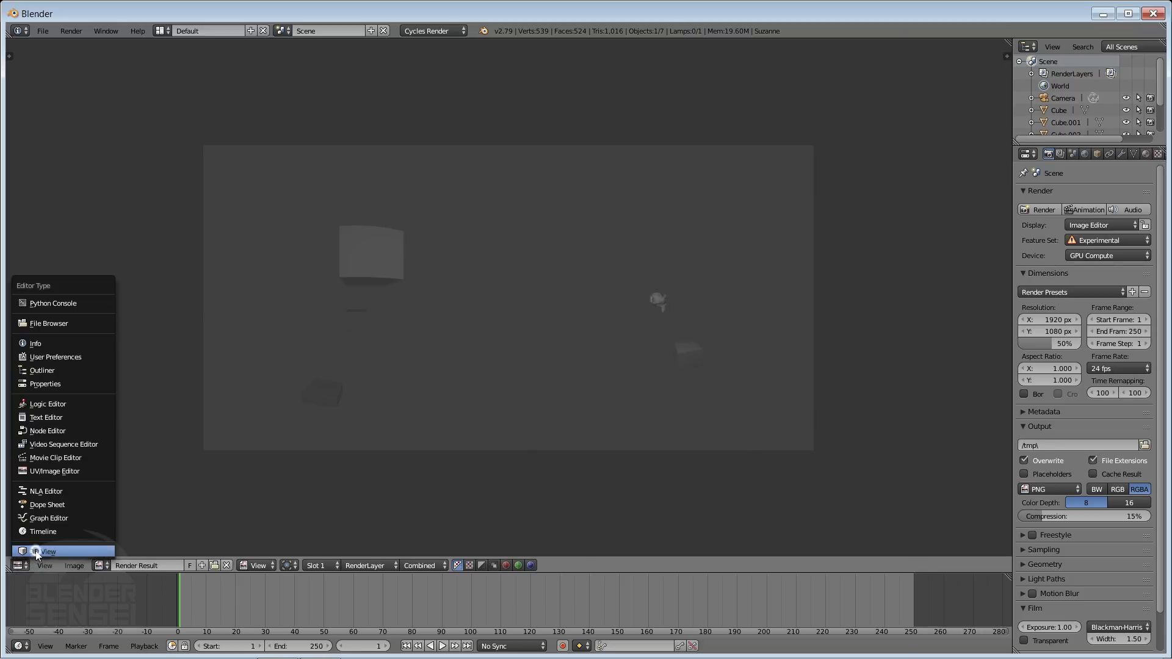
click(46, 548)
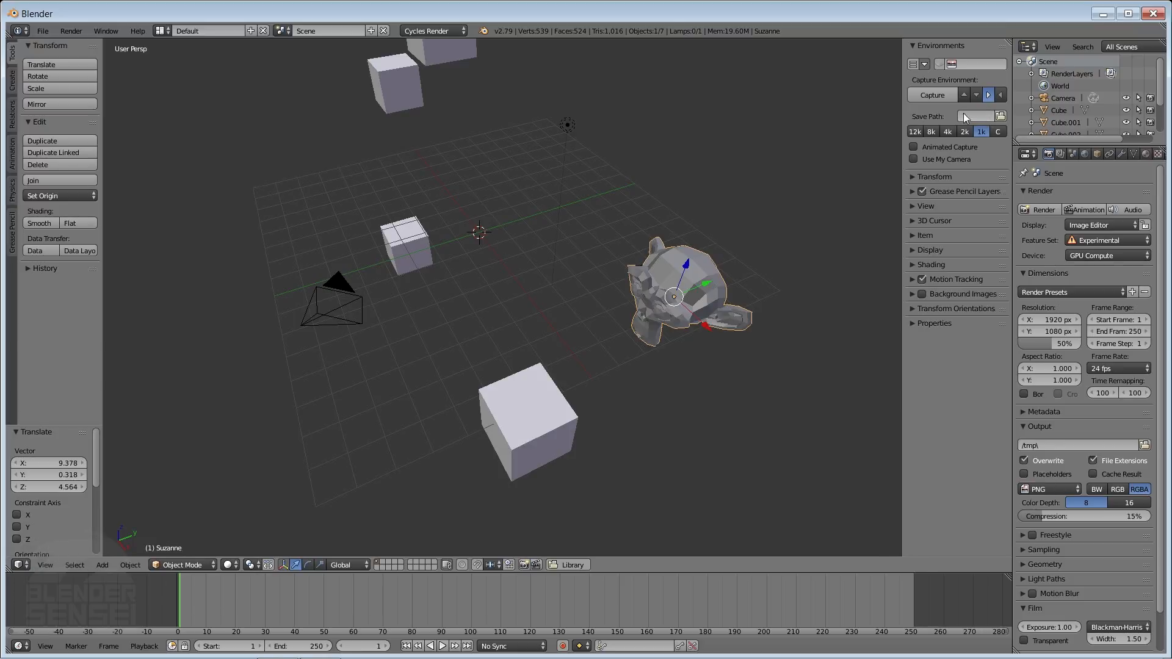
- Show the image library below the scene of cubes and monkey, and hide it again
middle_drag(567, 318, 486, 309)
middle_drag(803, 138, 699, 192)
shift+middle_drag(717, 230, 715, 222)
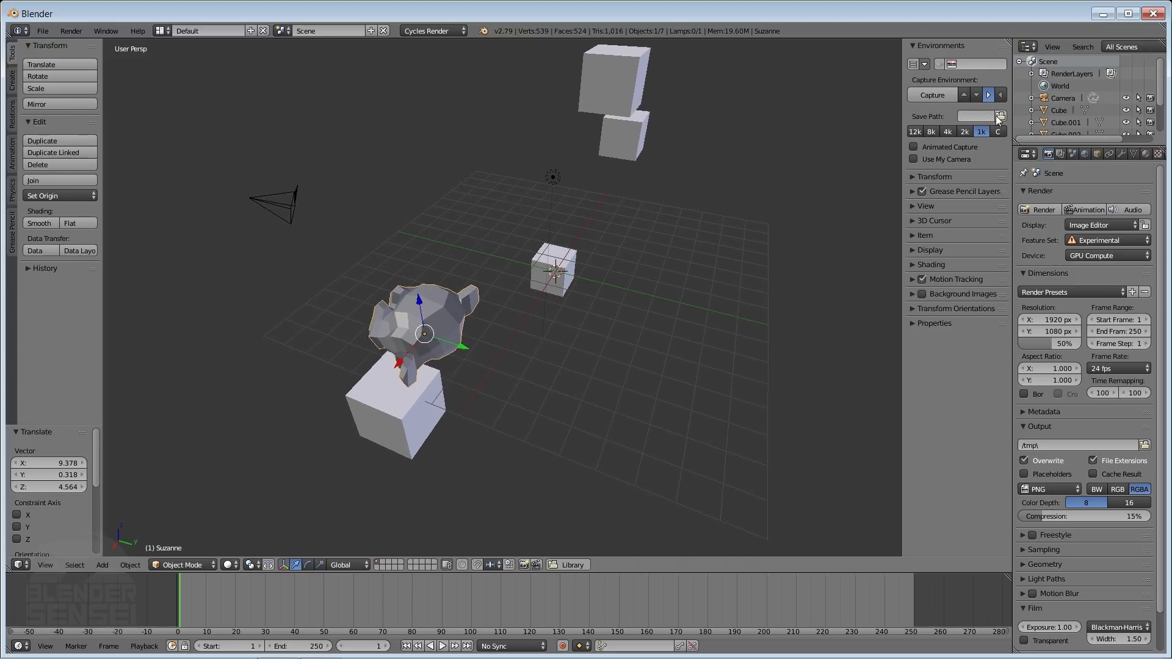
middle_drag(603, 232, 596, 316)
click(562, 565)
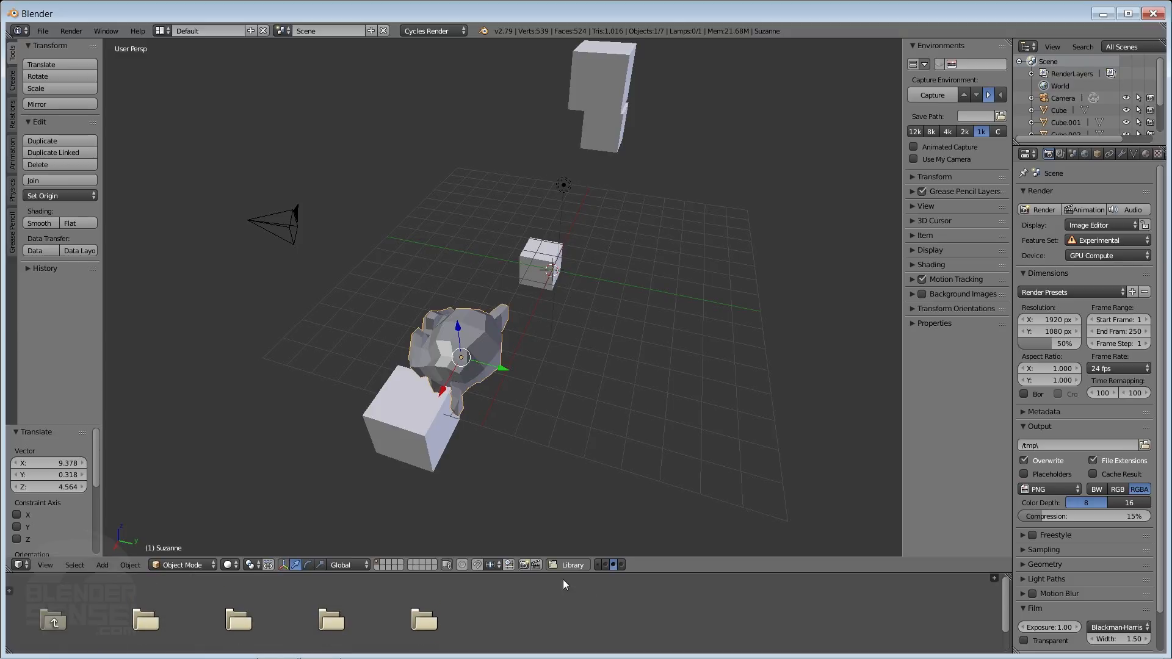
click(570, 566)
middle_drag(618, 274, 716, 245)
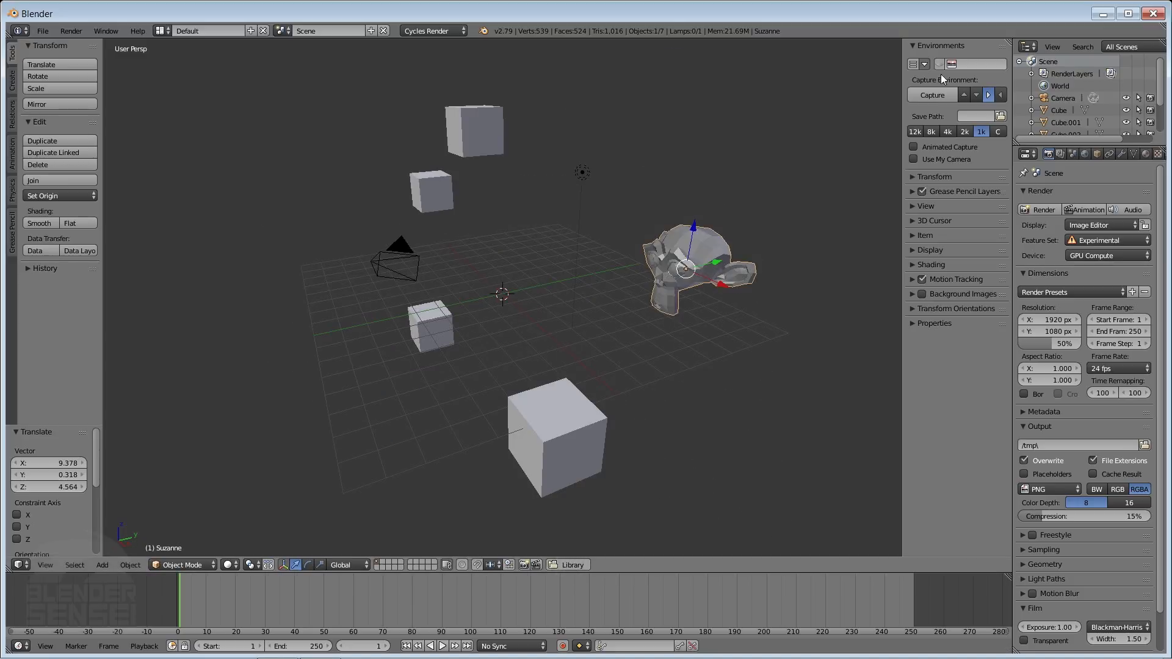
- Create a Captures folder inside Desktop\Environments and set it as the save path for environment captures
click(1000, 116)
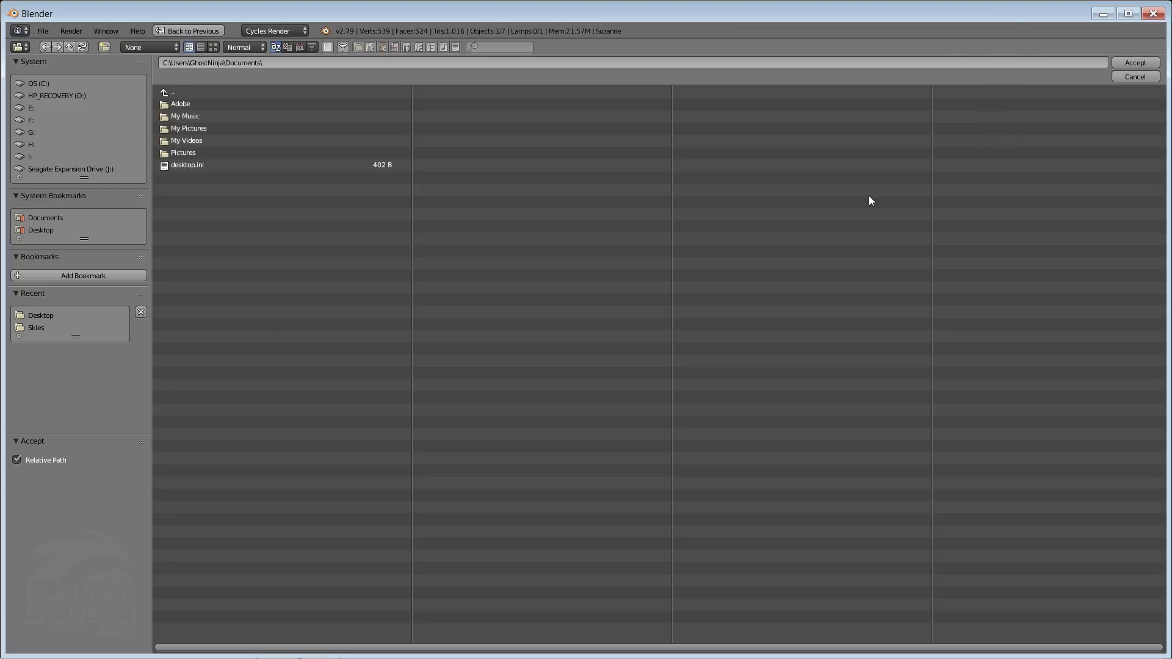
click(41, 230)
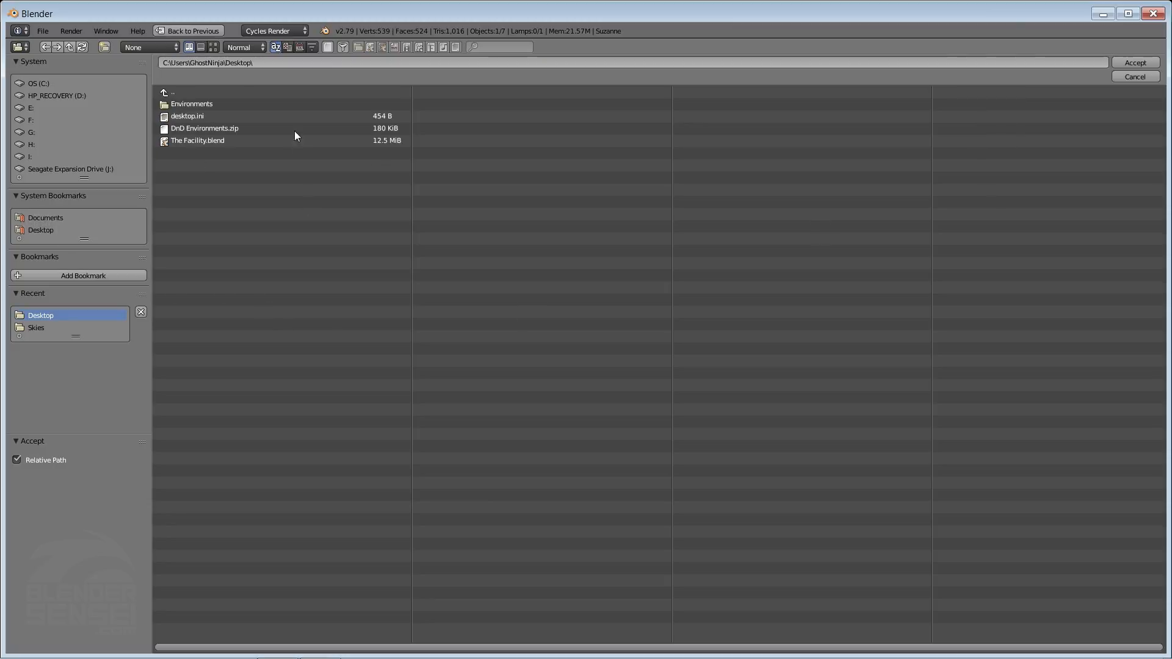
double_click(212, 105)
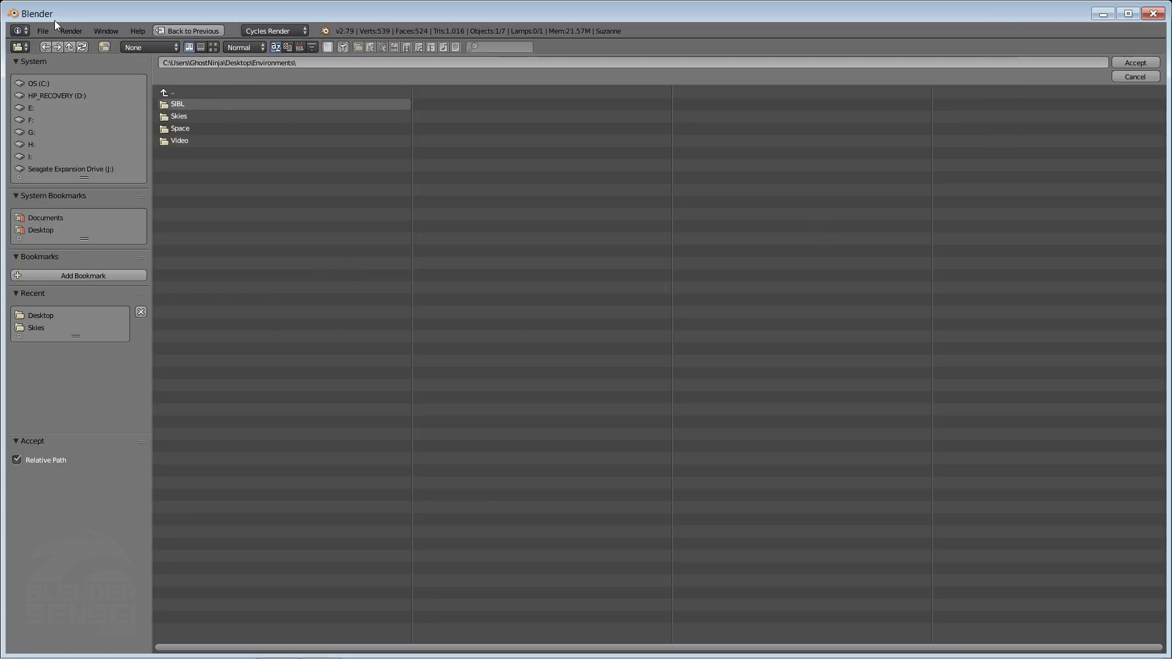
click(104, 47)
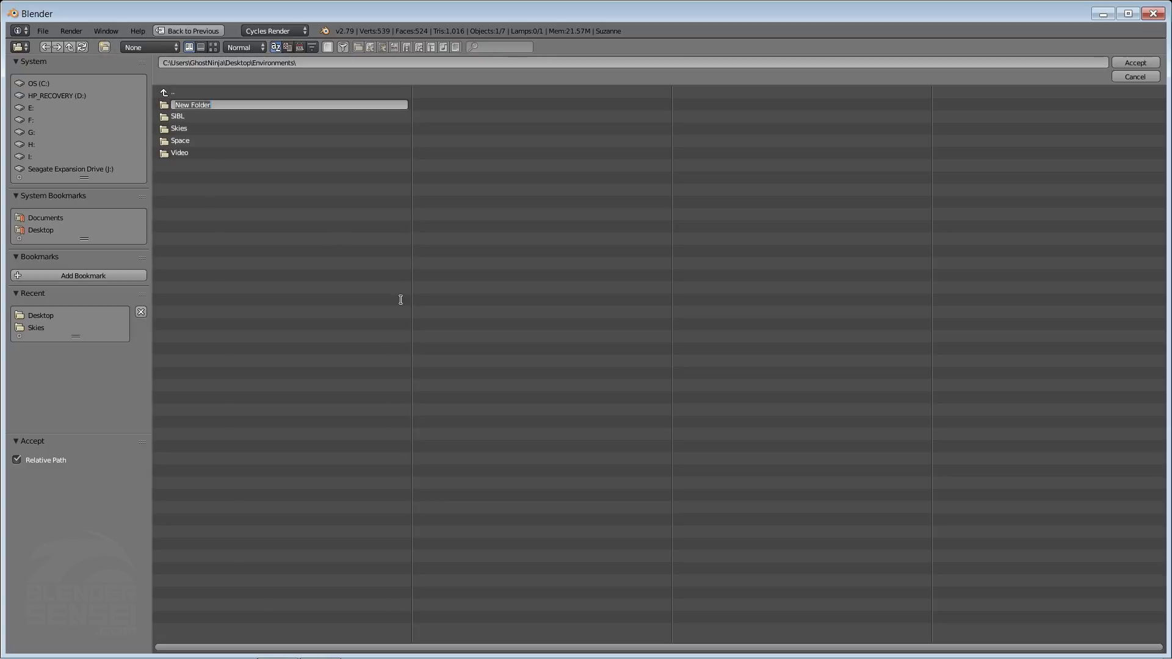
text(Captures)
key(Return)
click(199, 103)
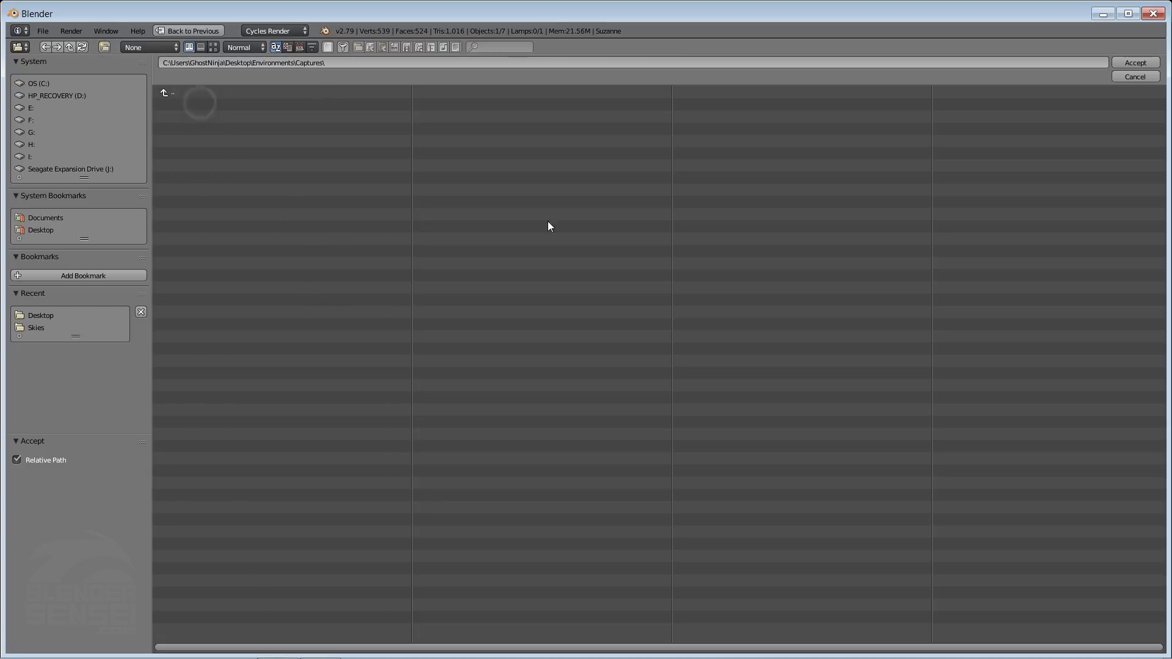
click(1135, 62)
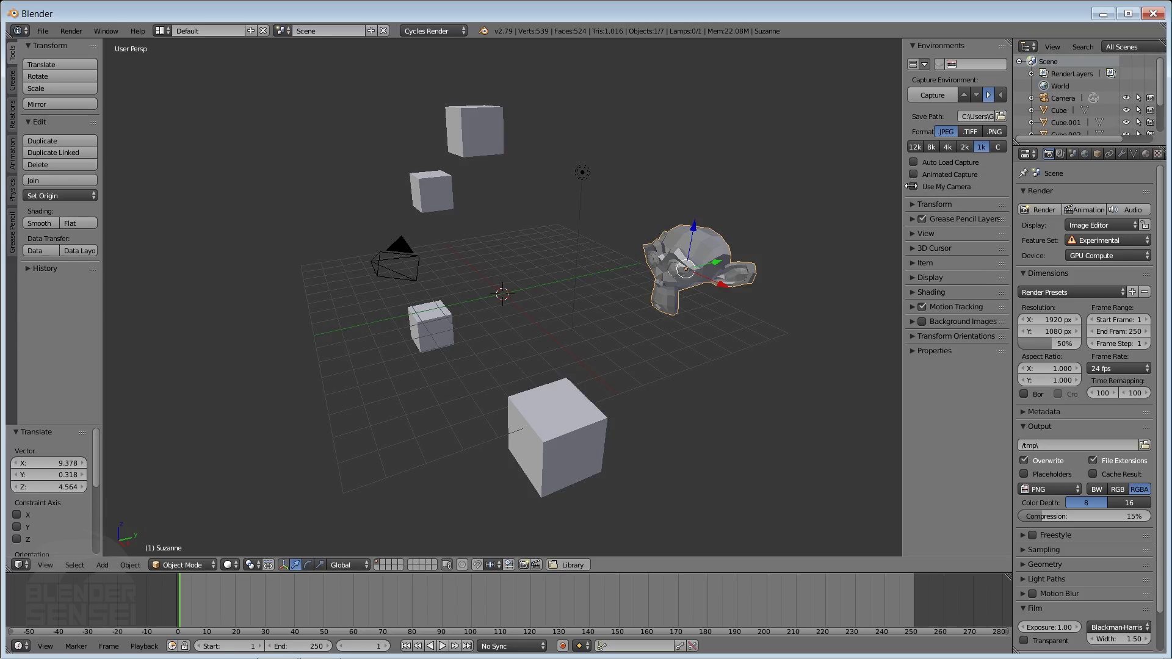
middle_drag(473, 334, 528, 332)
click(42, 31)
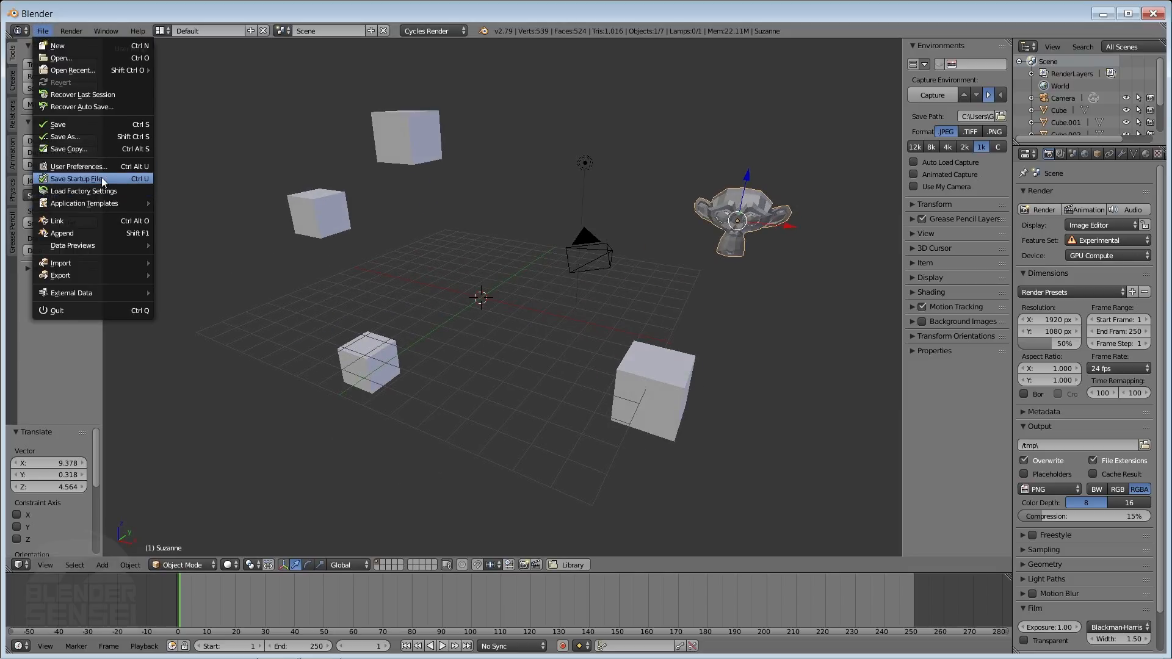
middle_drag(808, 307, 648, 331)
middle_drag(652, 252, 461, 343)
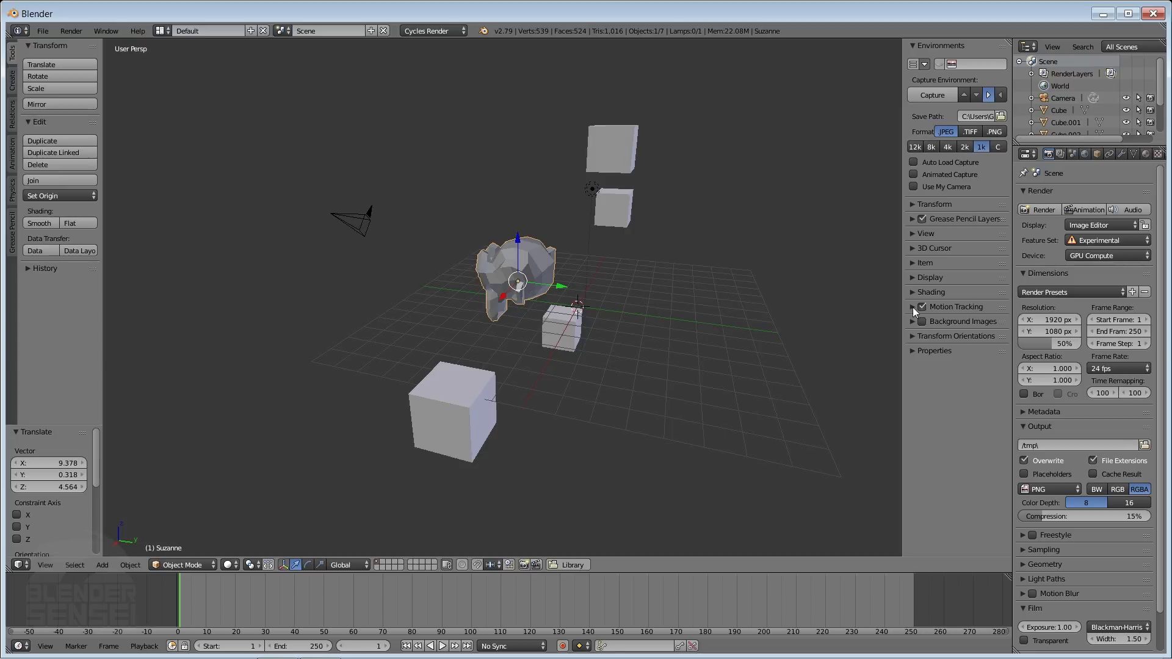
middle_drag(709, 348, 739, 314)
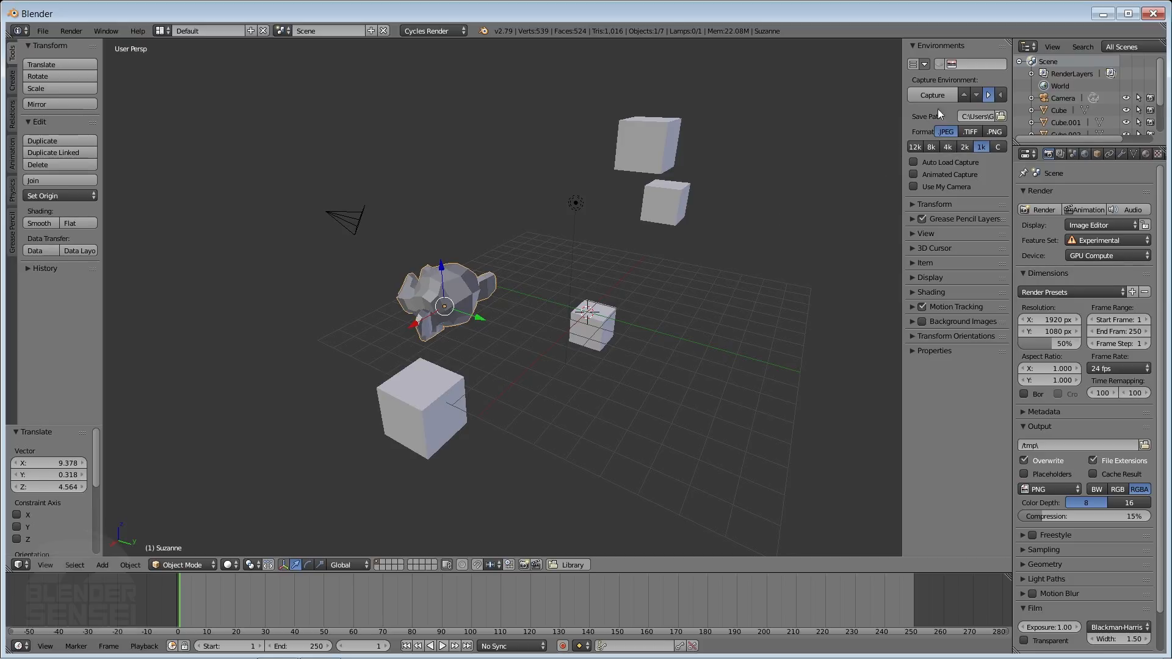
middle_drag(804, 179, 604, 309)
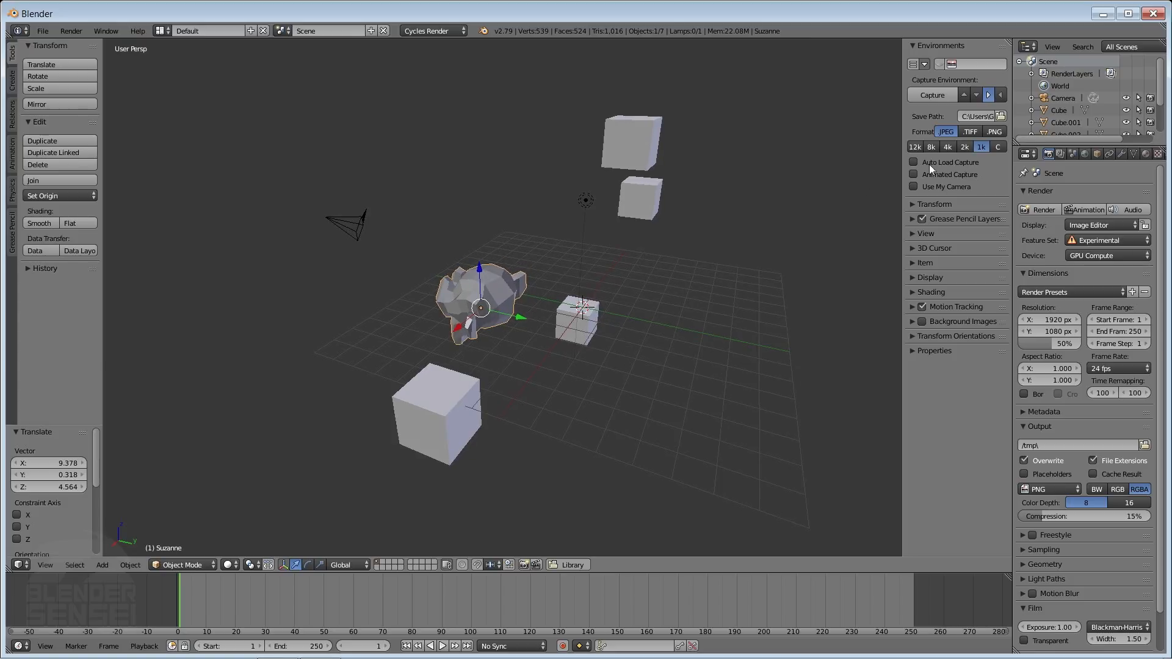
middle_drag(726, 286, 720, 257)
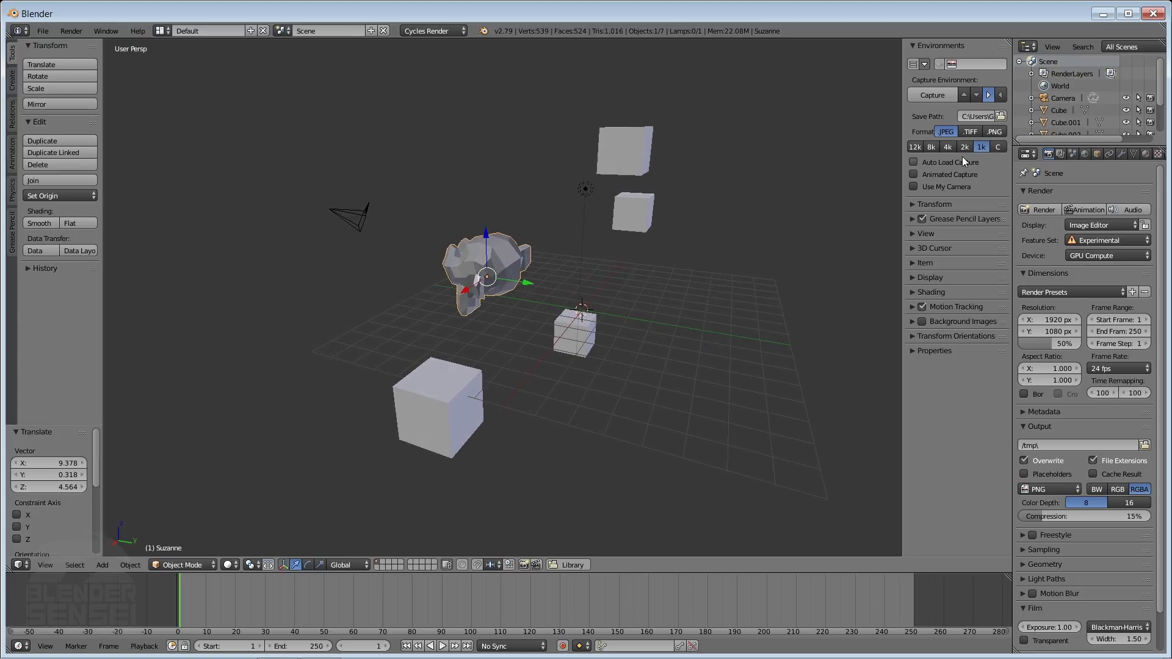
- Set the environment capture resolution to 2k and enable Auto Load Capture
click(965, 147)
mouse_move(630, 332)
middle_down()
mouse_move(683, 329)
mouse_move(611, 329)
middle_up()
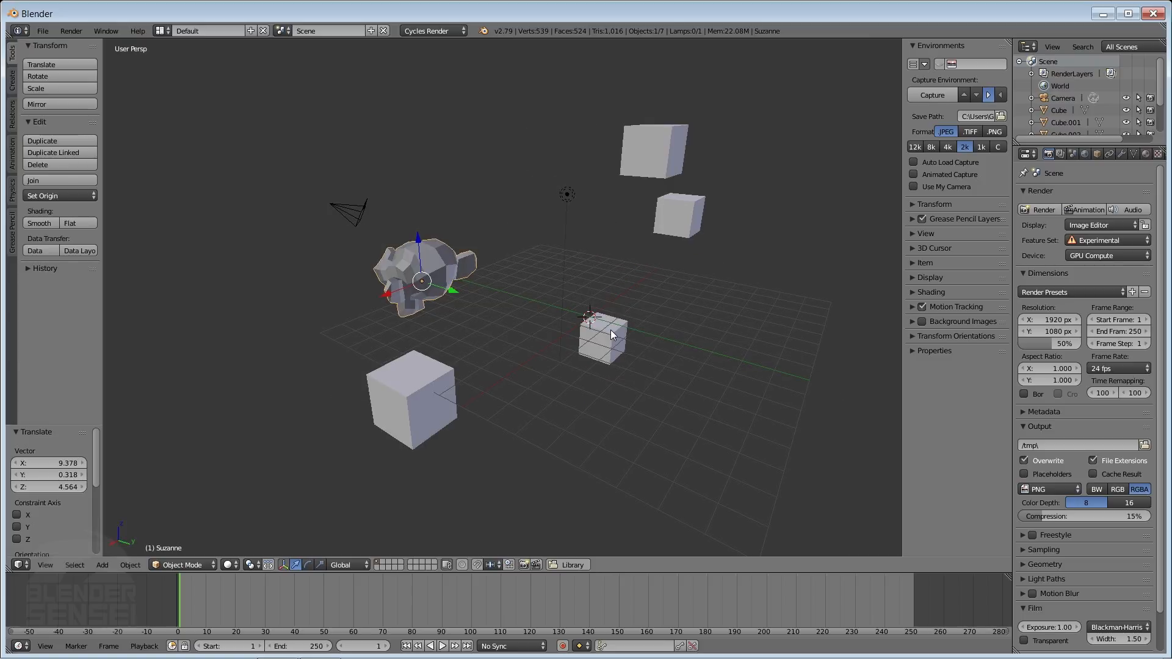
middle_drag(677, 173, 646, 237)
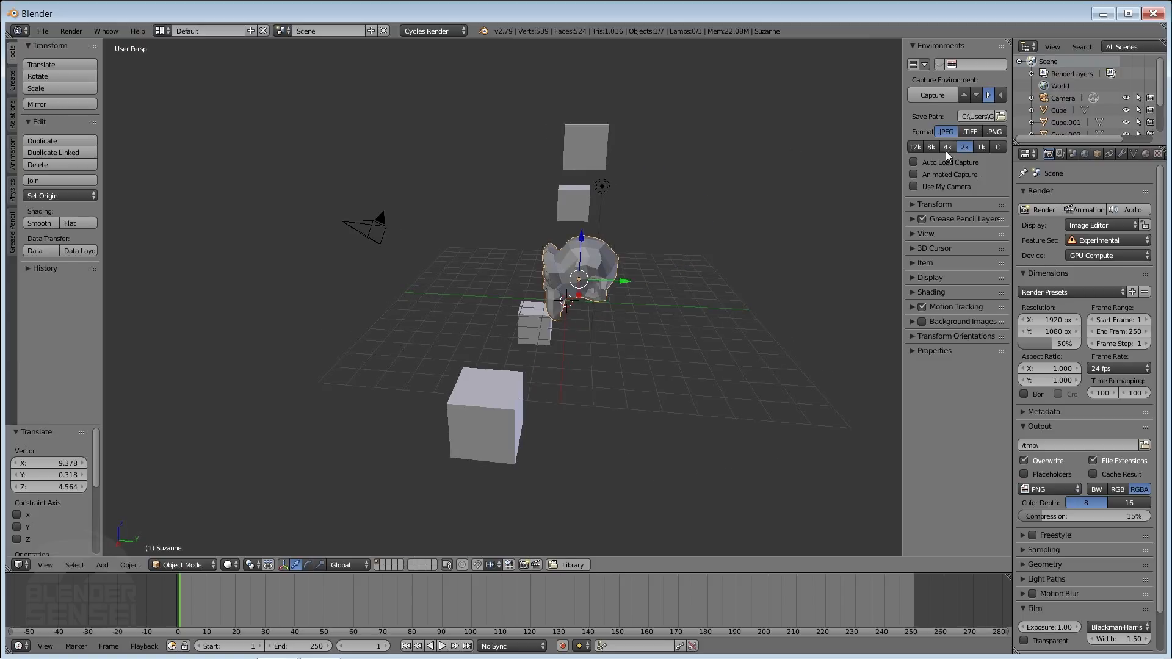
middle_drag(529, 322, 629, 317)
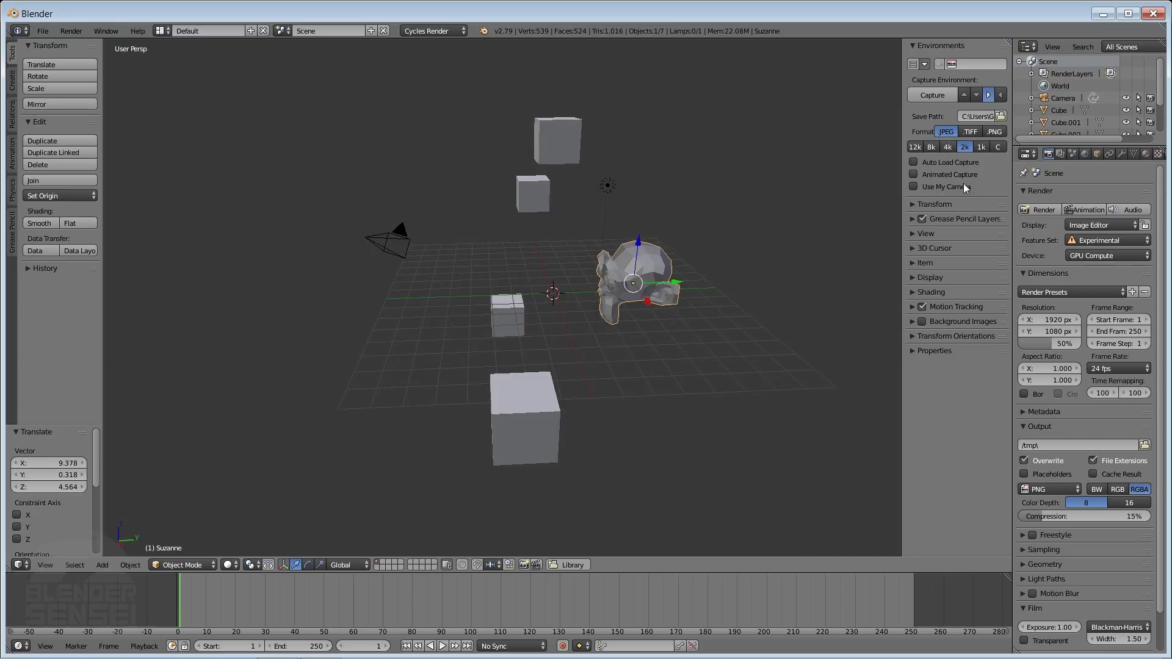
middle_drag(626, 268, 649, 275)
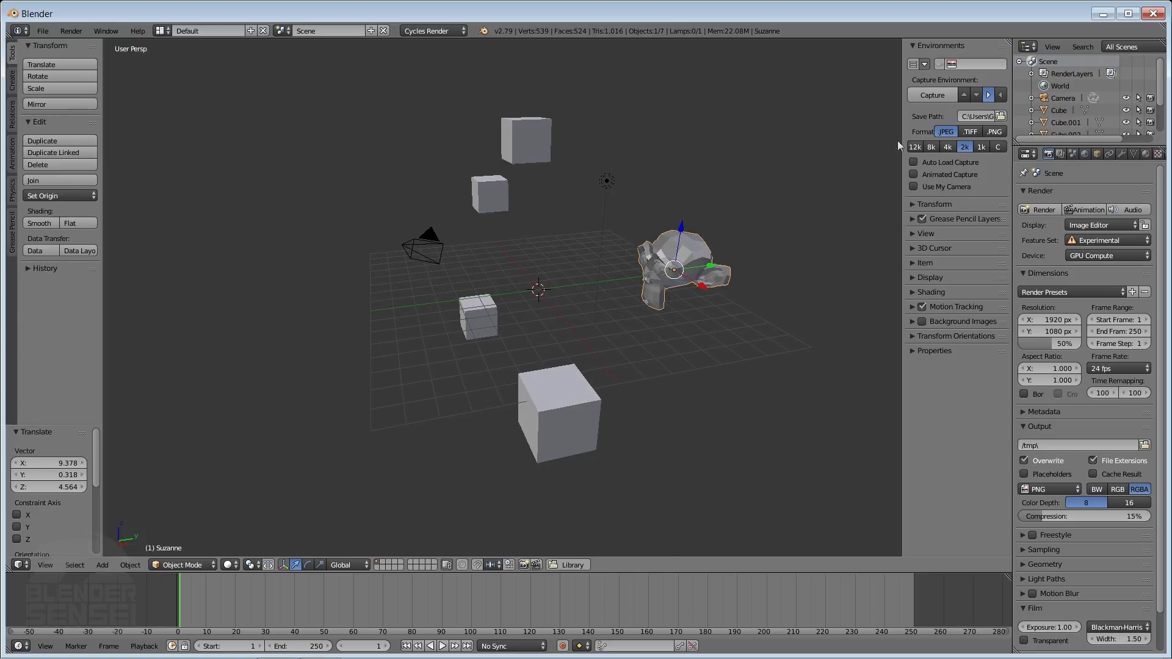
middle_drag(549, 318, 571, 317)
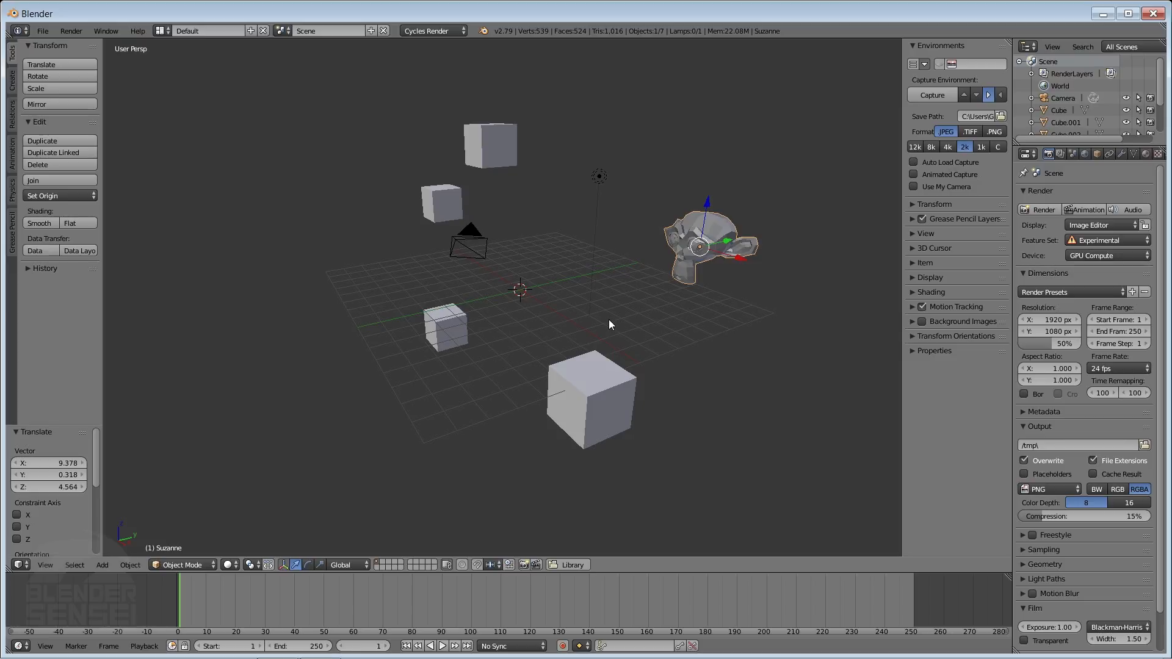
middle_drag(603, 351, 628, 342)
click(914, 161)
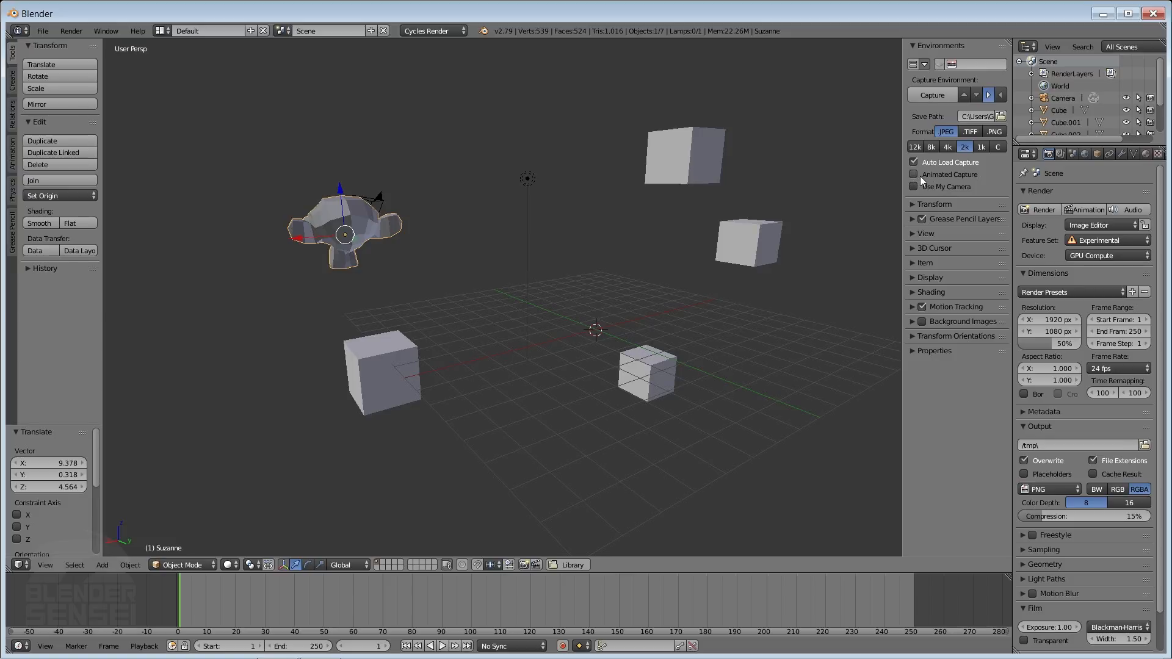
middle_drag(760, 327, 793, 324)
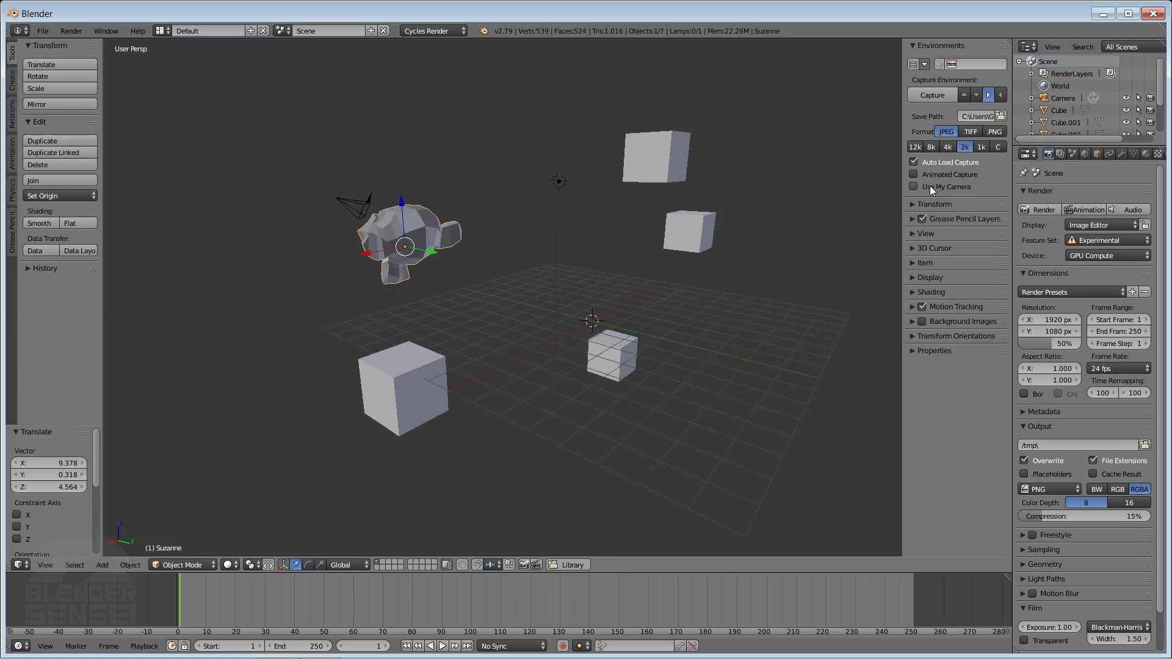
- Capture the environment of the cubes and monkey scene as a 2k JPEG with the current direction setting
middle_drag(432, 336, 507, 329)
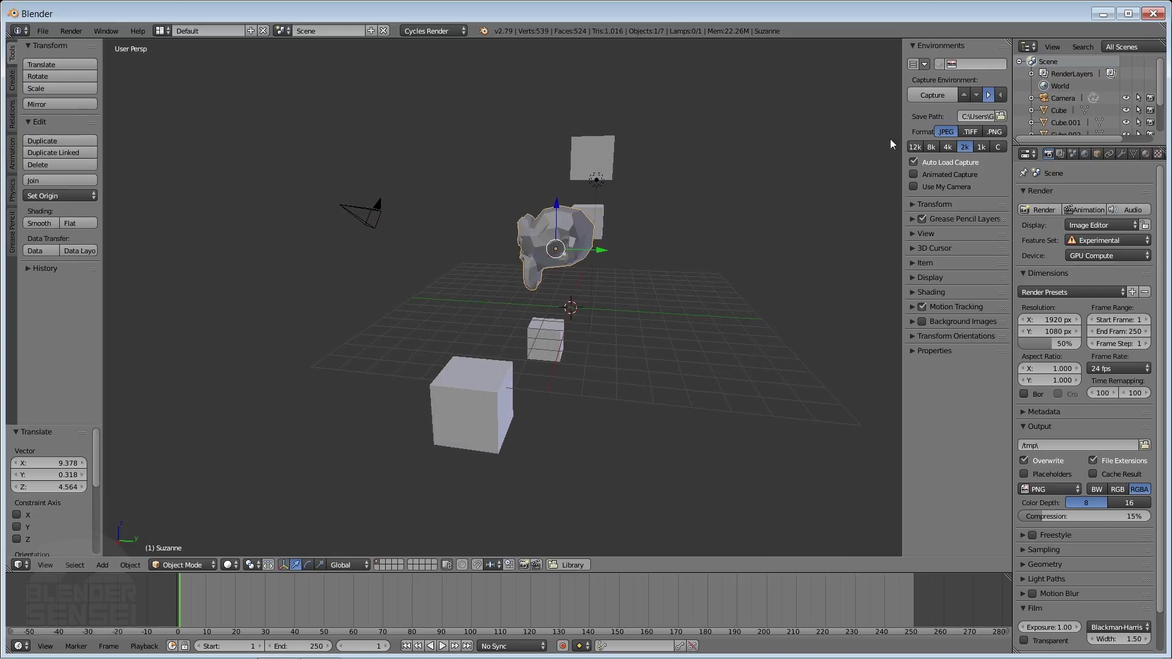
middle_drag(586, 305, 365, 221)
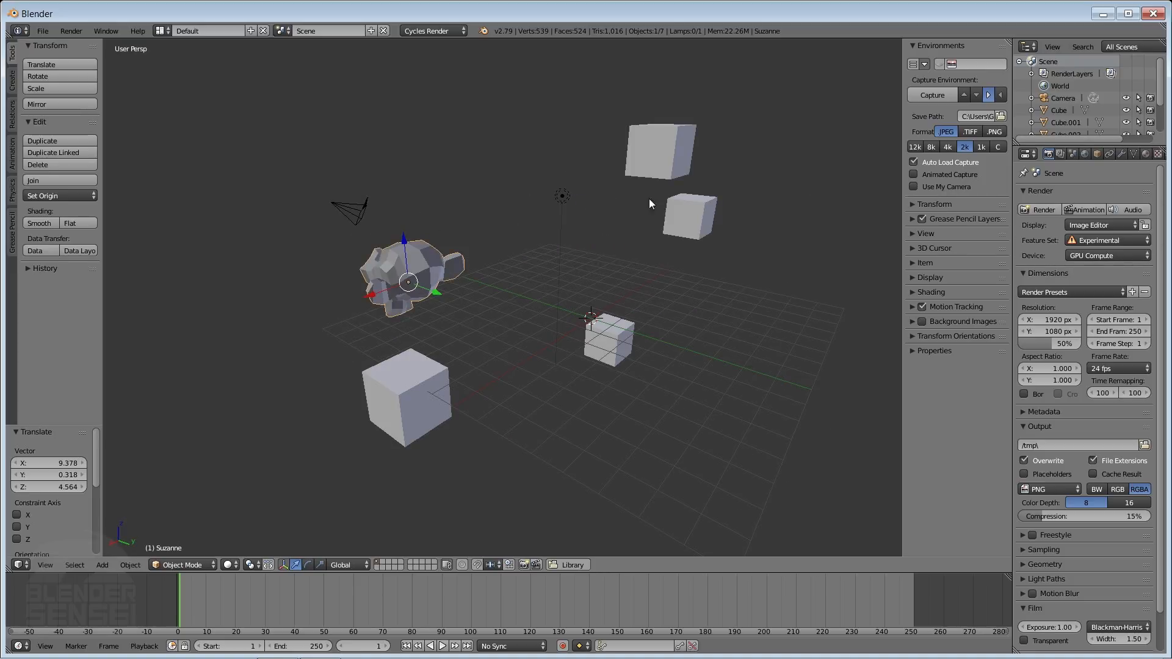
middle_drag(647, 262, 615, 280)
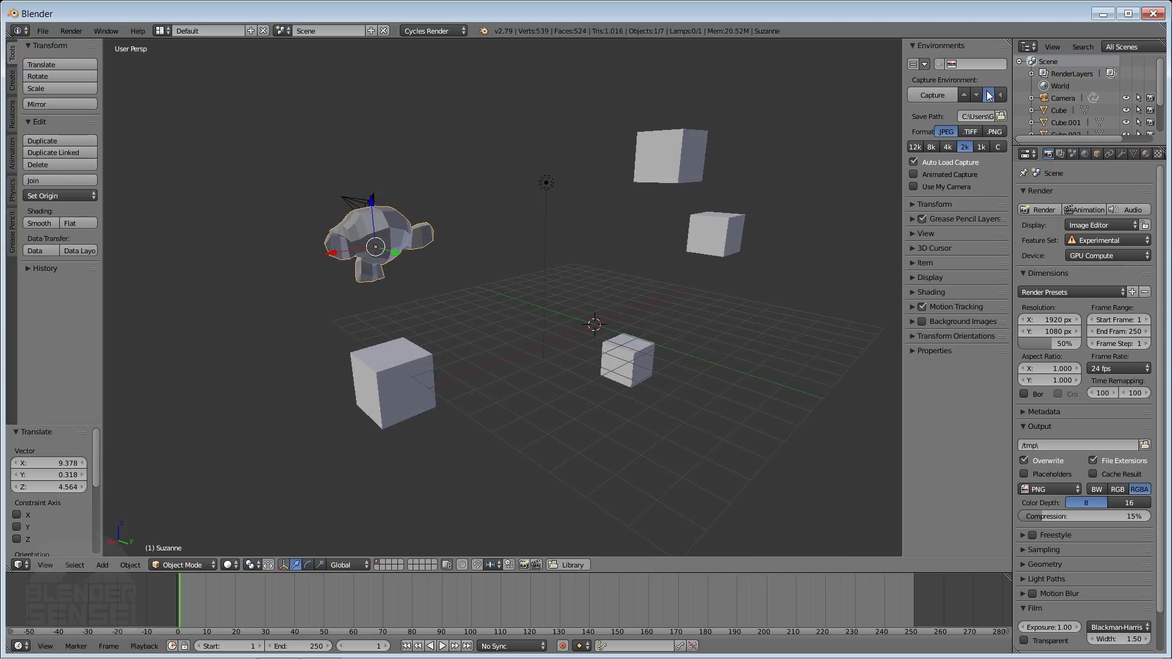
middle_drag(628, 209, 717, 198)
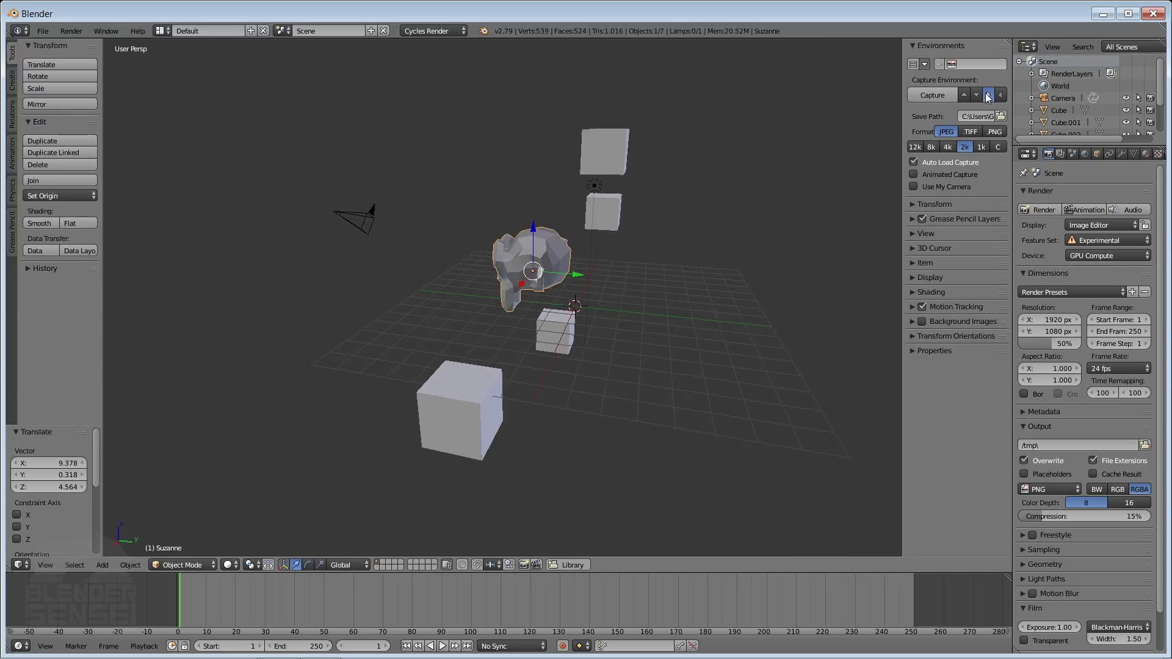
middle_drag(615, 296, 502, 320)
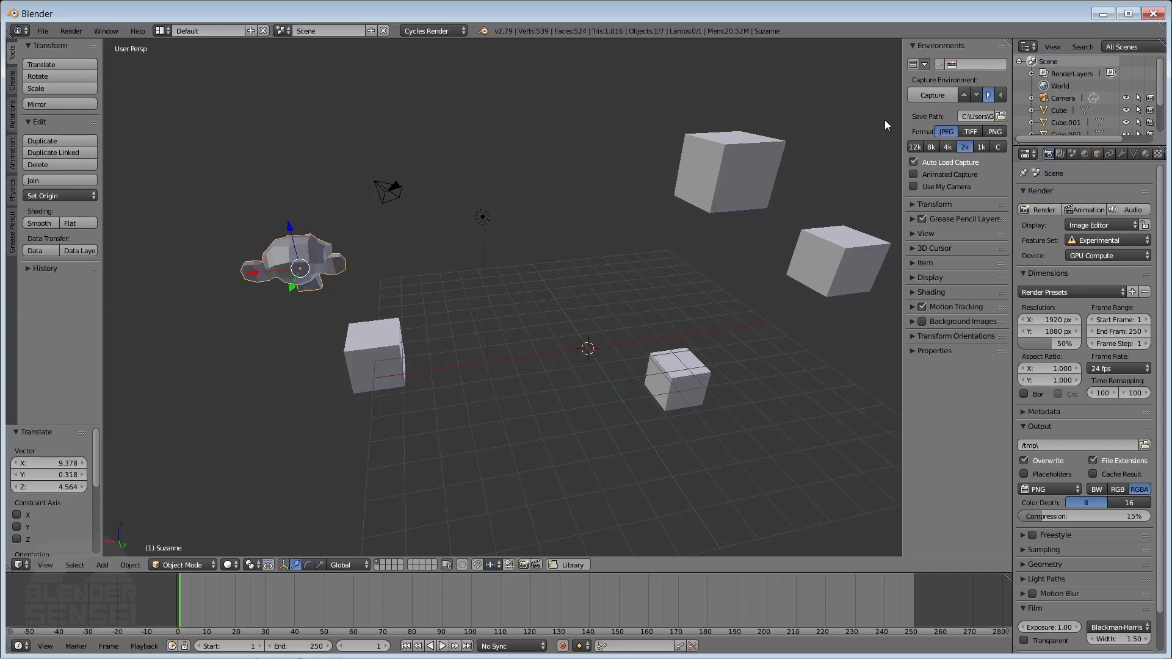
middle_drag(557, 255, 660, 327)
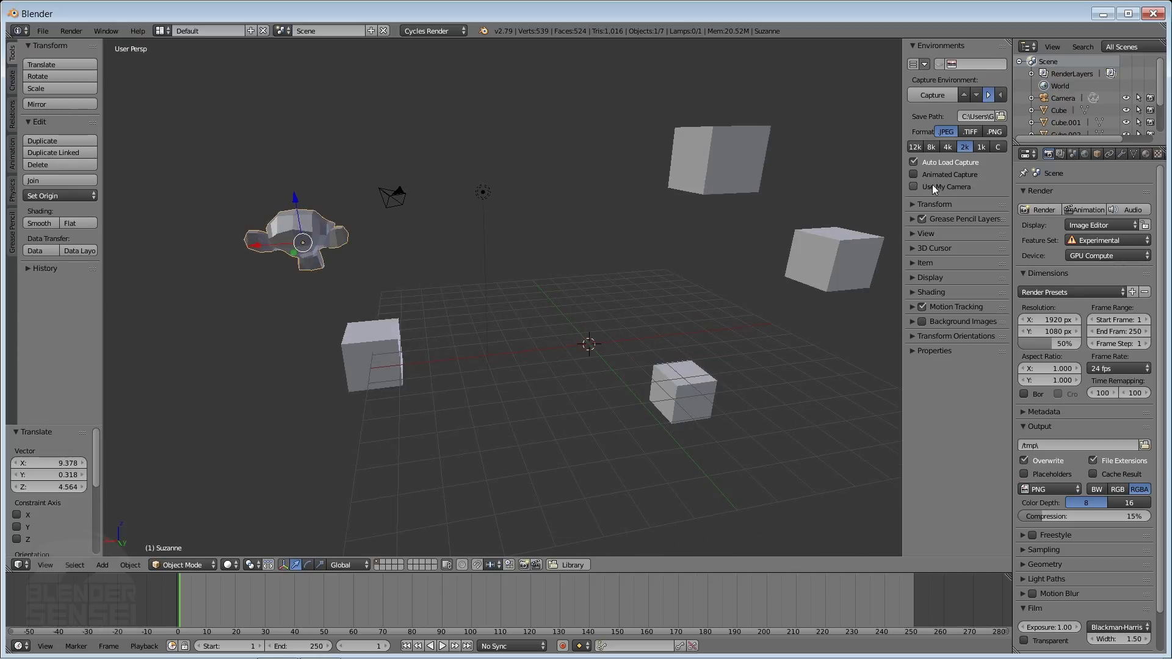
click(934, 95)
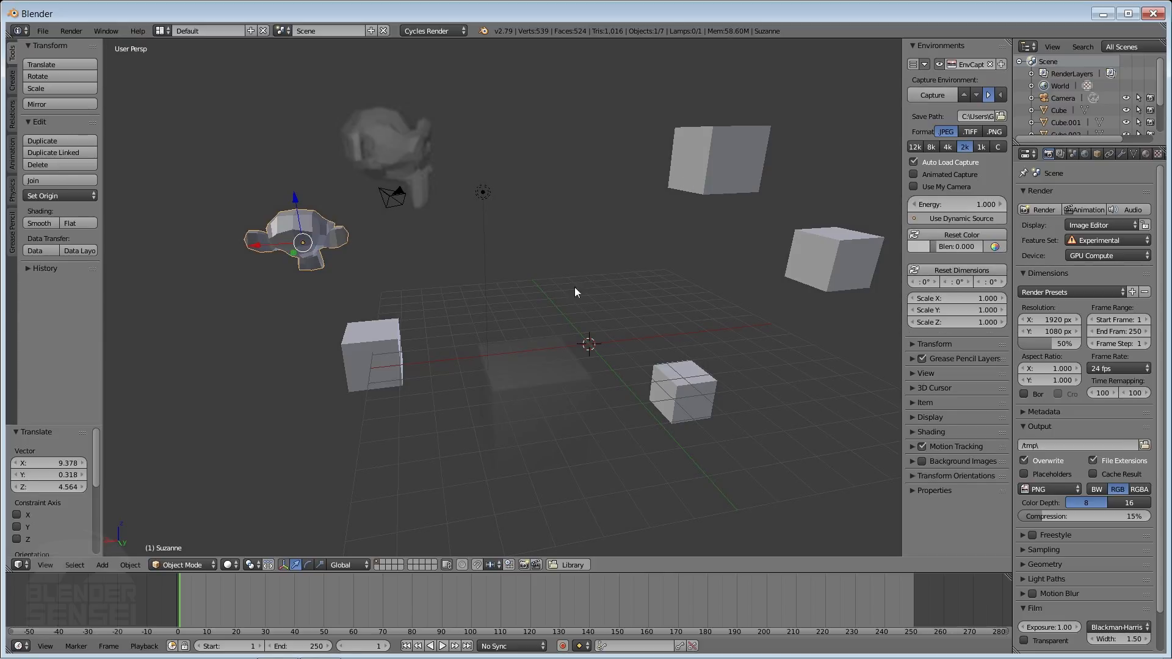
middle_drag(398, 356, 625, 353)
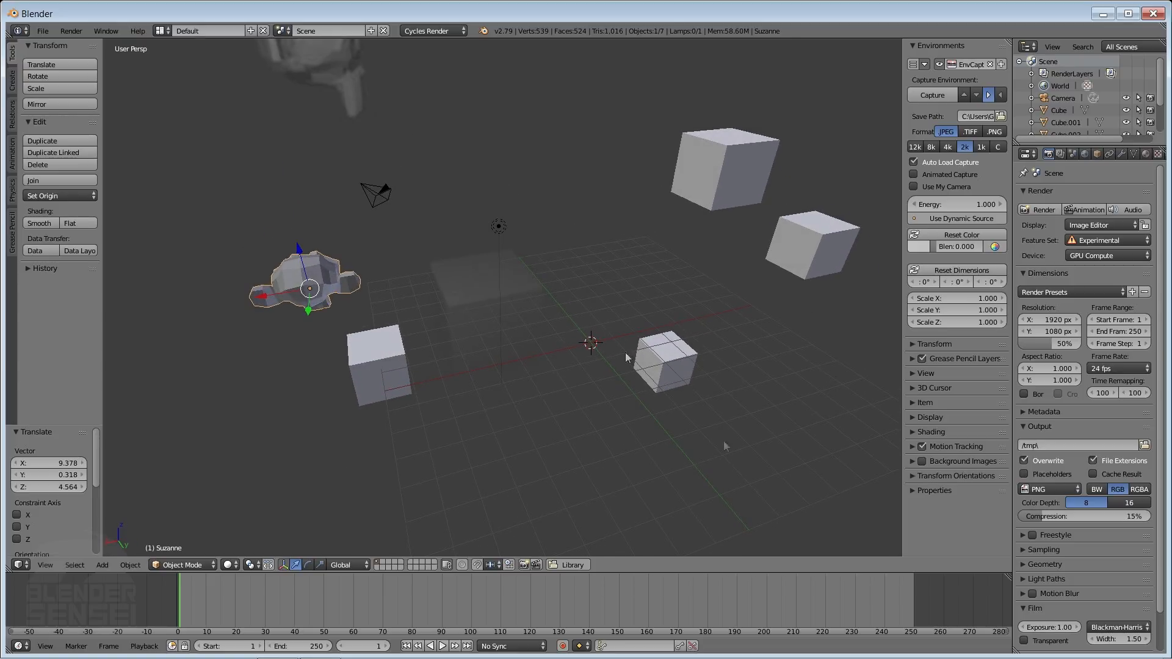
- Open the image library on the Captures folder and view the auto-loaded capture around the scene
click(582, 564)
click(163, 603)
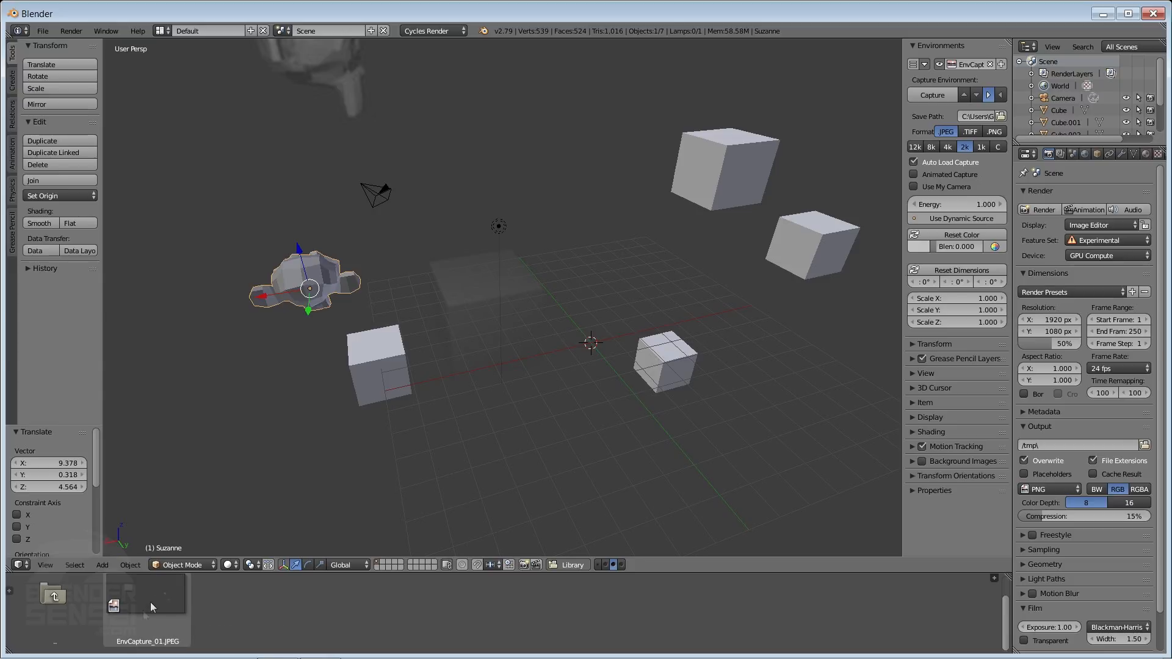
middle_drag(676, 329, 348, 317)
middle_drag(817, 165, 531, 322)
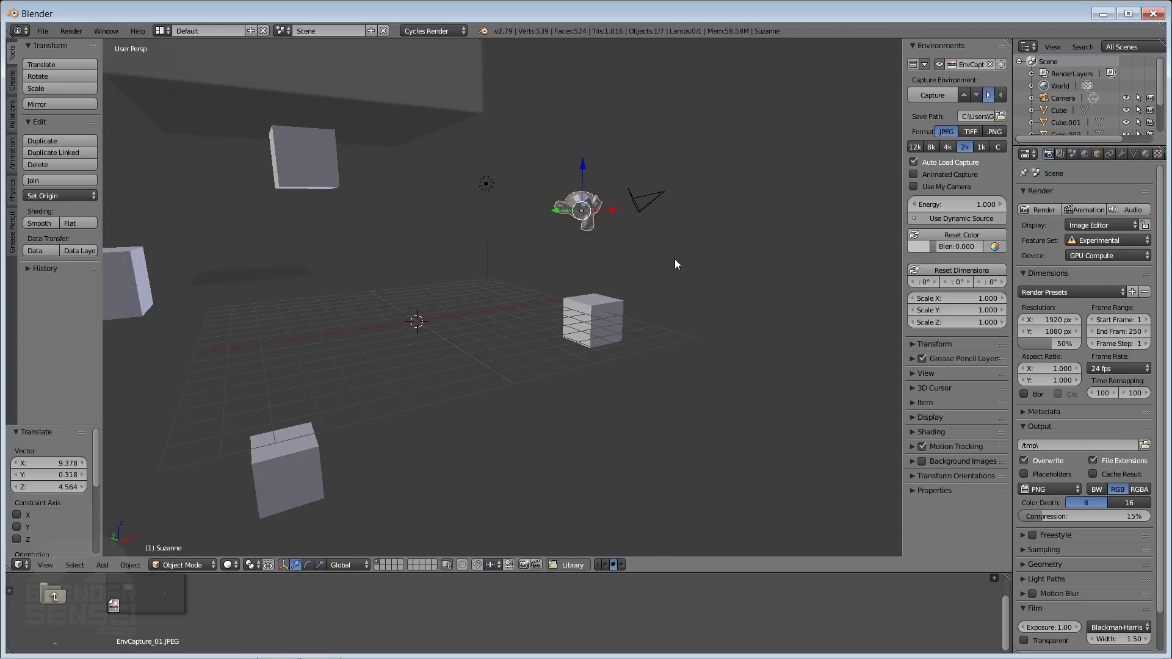
- Add a torus mesh, move it beside the cubes and scale it up
middle_drag(610, 329, 494, 354)
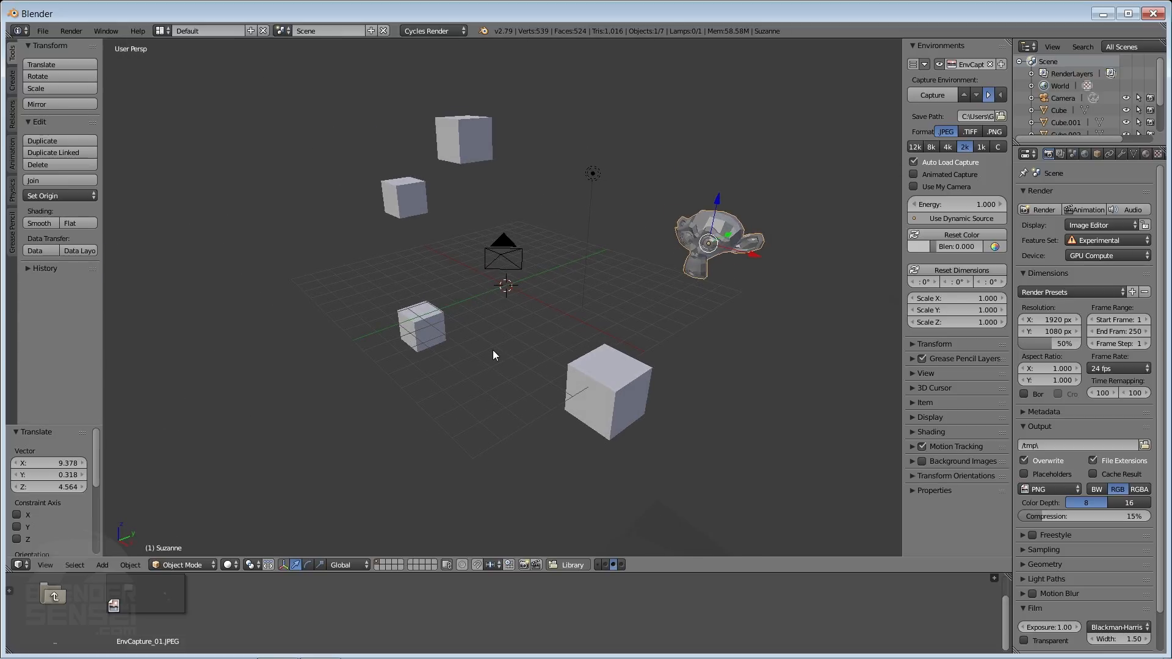
key(shift+a)
mouse_move(579, 311)
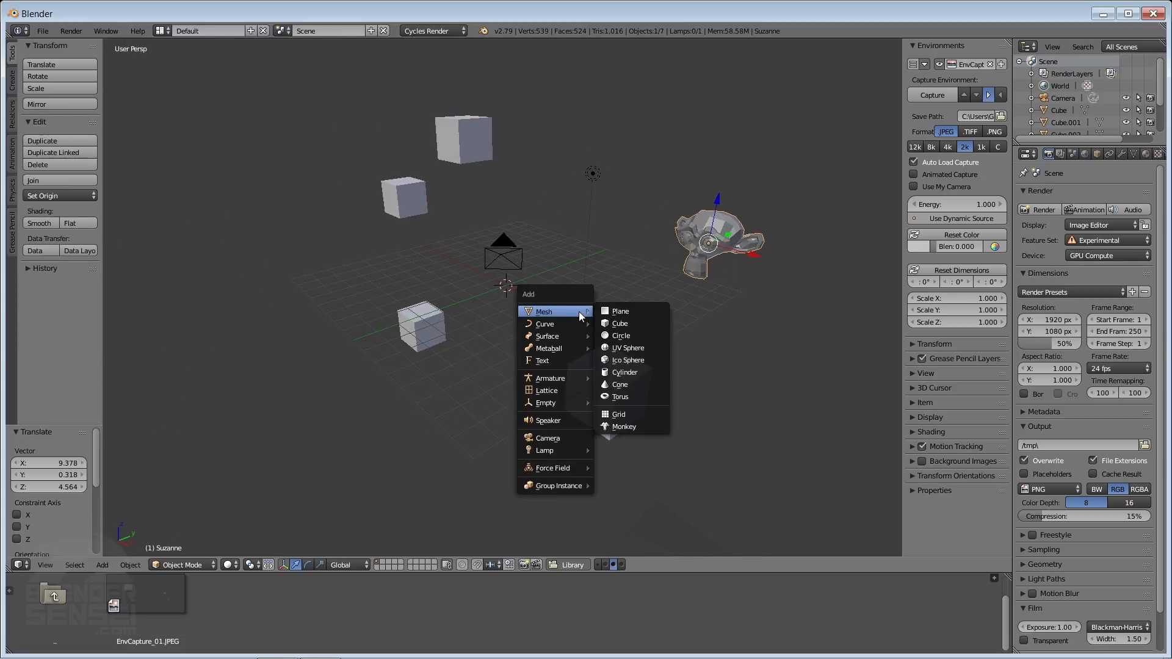
click(631, 399)
key(g)
click(461, 305)
key(s)
click(415, 377)
- Duplicate the torus into a stack of four, and copy all four below to form a tall column of eight
key(shift+d)
click(335, 278)
key(shift+d)
click(335, 150)
key(shift+d)
click(323, 112)
shift+right_click(322, 122)
shift+right_click(280, 251)
shift+right_click(288, 315)
key(shift+d)
click(390, 450)
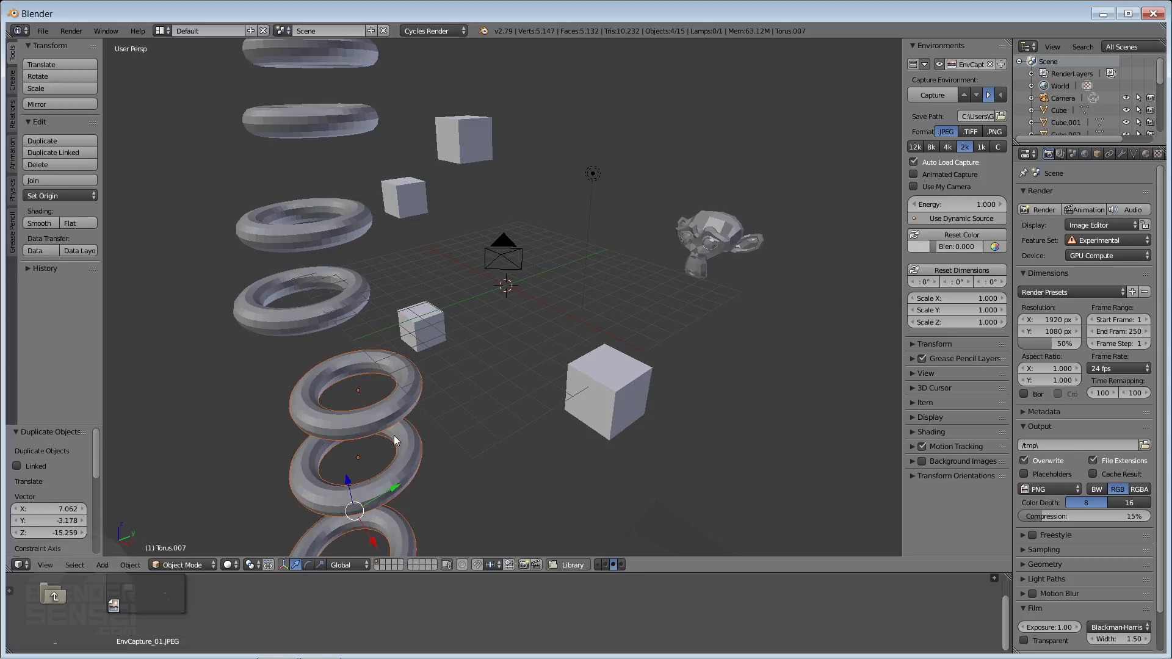
- Duplicate the lower four tori to the monkey's side of the scene, rotate them about -52.4° and scale them by about 1.48
key(shift+d)
click(830, 175)
middle_drag(543, 200, 560, 270)
key(r)
click(605, 252)
key(s)
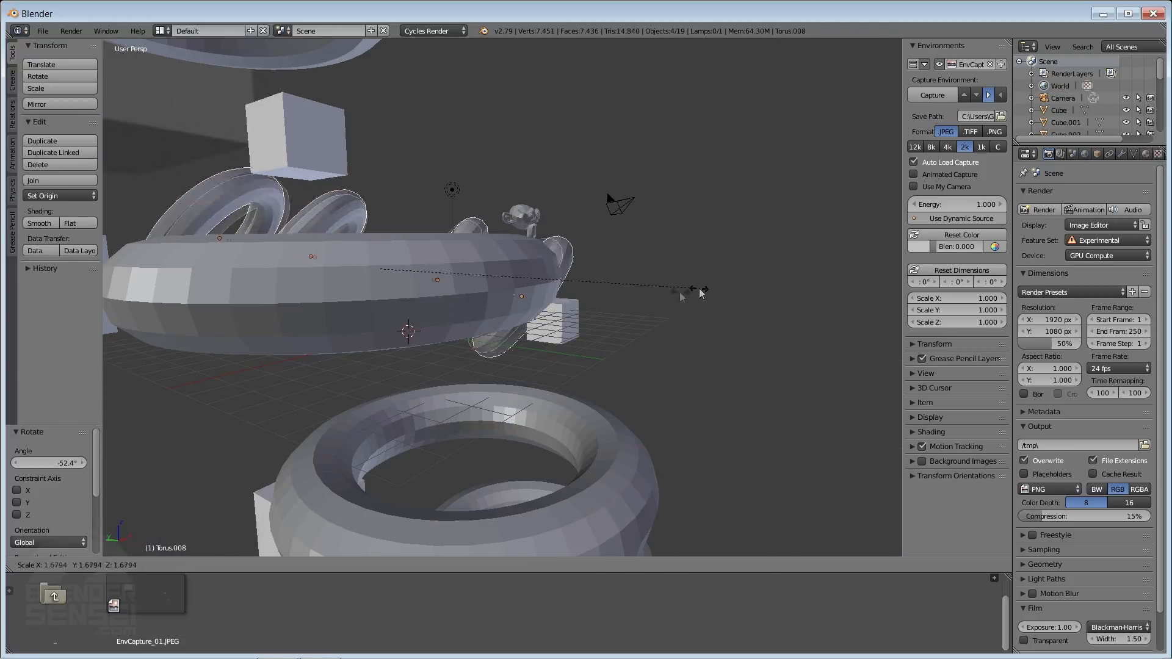
click(661, 291)
- Capture the environment again with the torus rings included and examine the loaded background from several angles
middle_drag(661, 290, 523, 173)
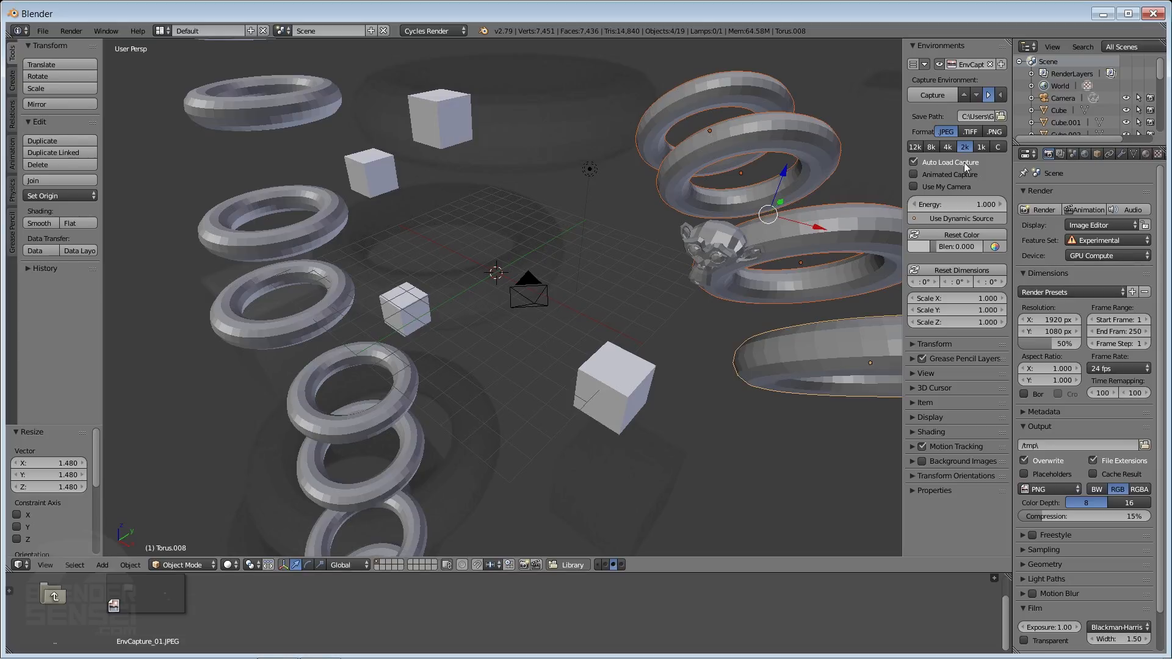
middle_drag(565, 423, 552, 326)
middle_drag(540, 400, 664, 275)
middle_drag(581, 300, 462, 318)
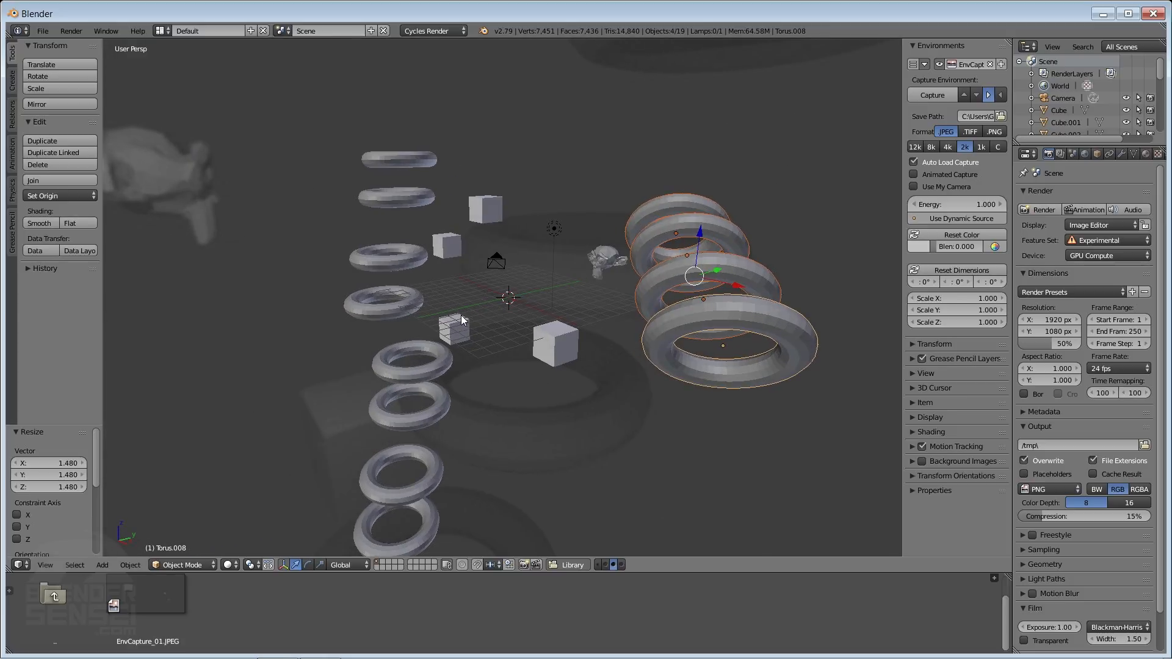
middle_drag(588, 339, 525, 407)
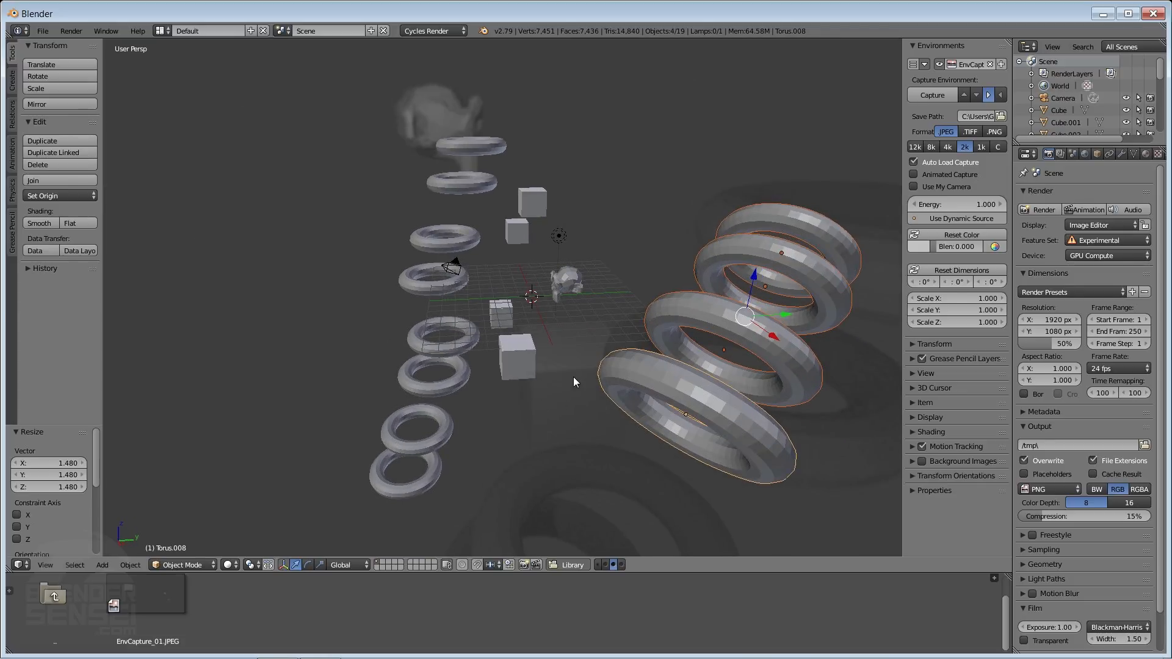
middle_drag(542, 405, 543, 431)
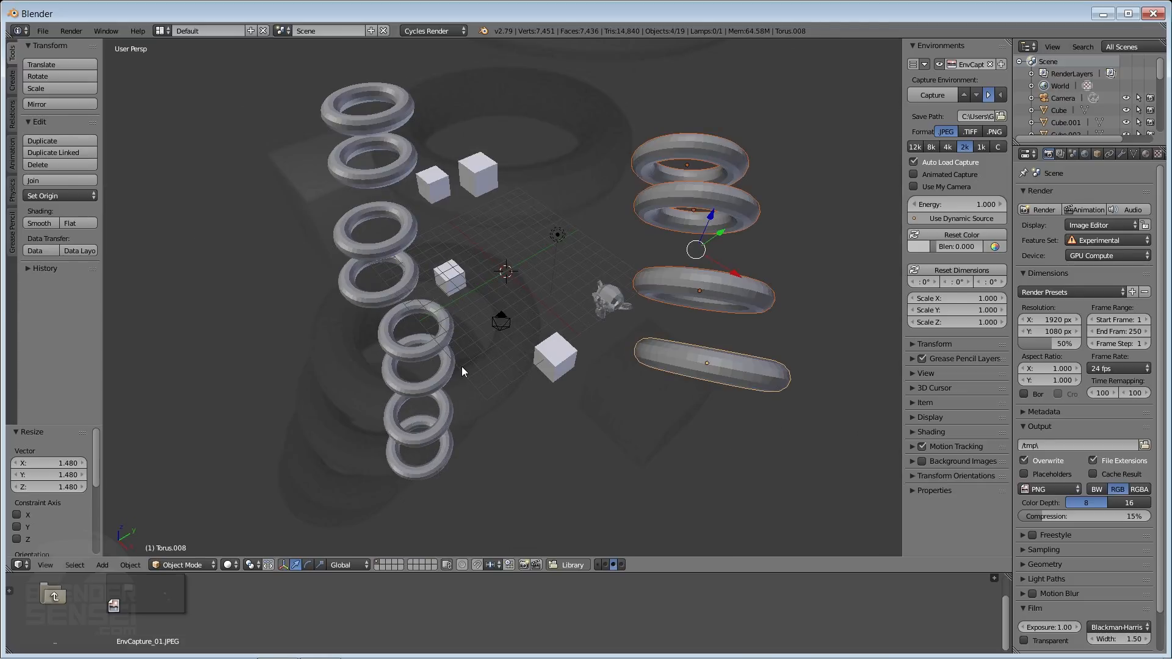
middle_drag(513, 232, 486, 244)
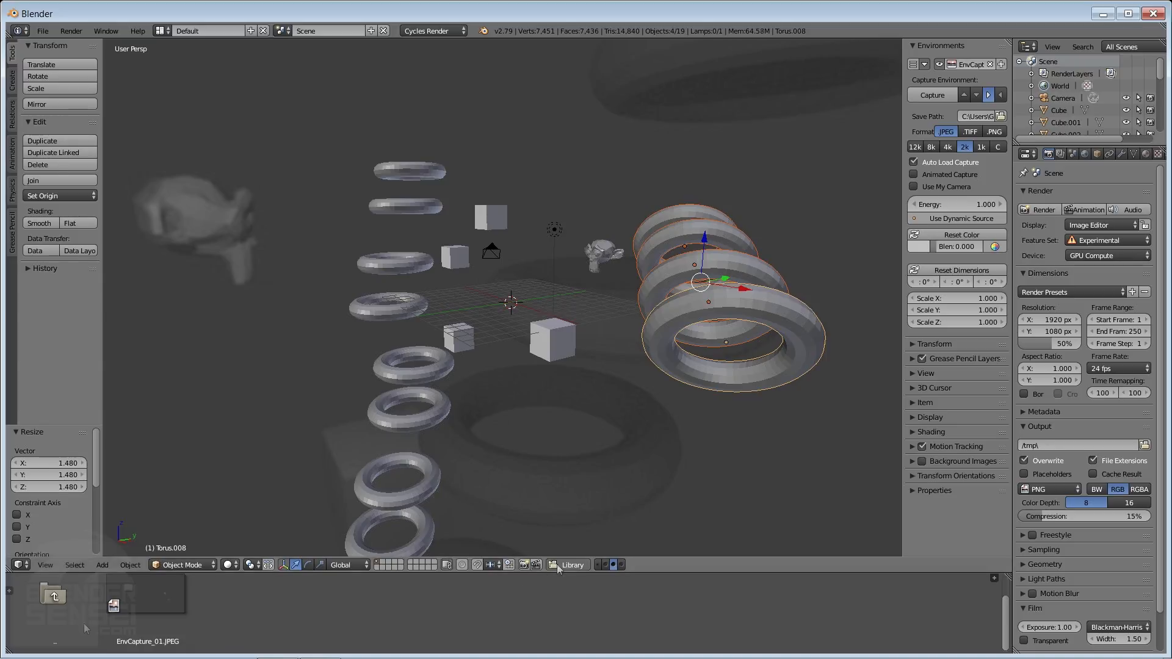
- Reload the Captures folder and load EnvCapture_01.JPEG, followed by EnvCapture_02.JPEG, as the environment
click(55, 605)
click(147, 608)
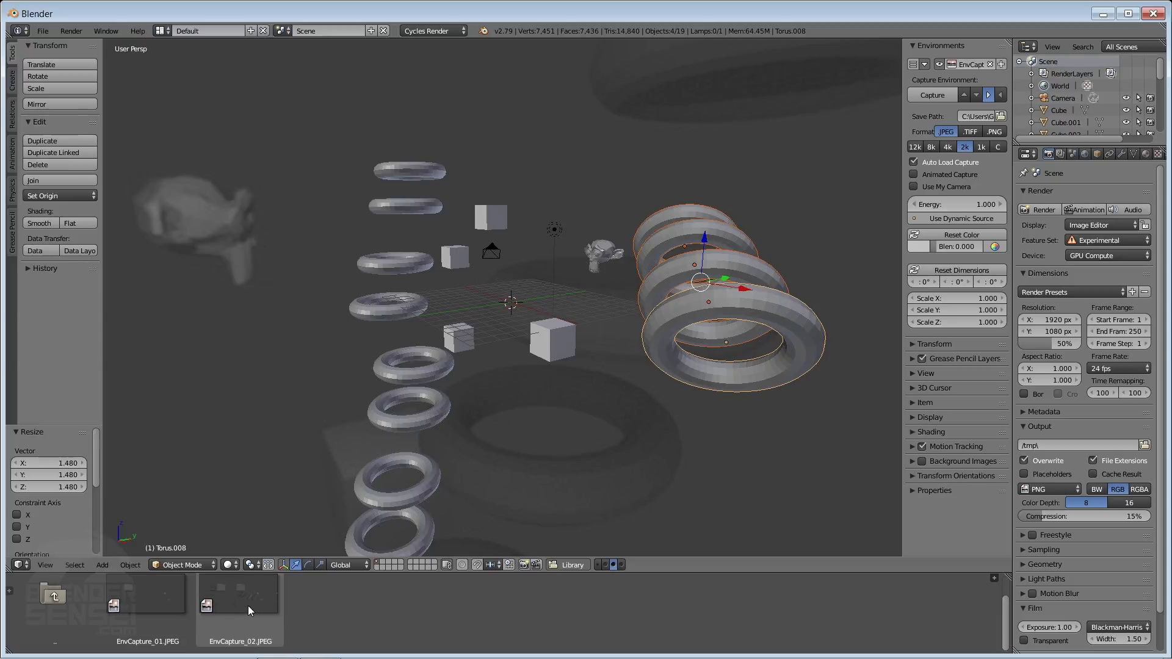
drag(146, 601, 252, 372)
middle_drag(388, 377, 383, 335)
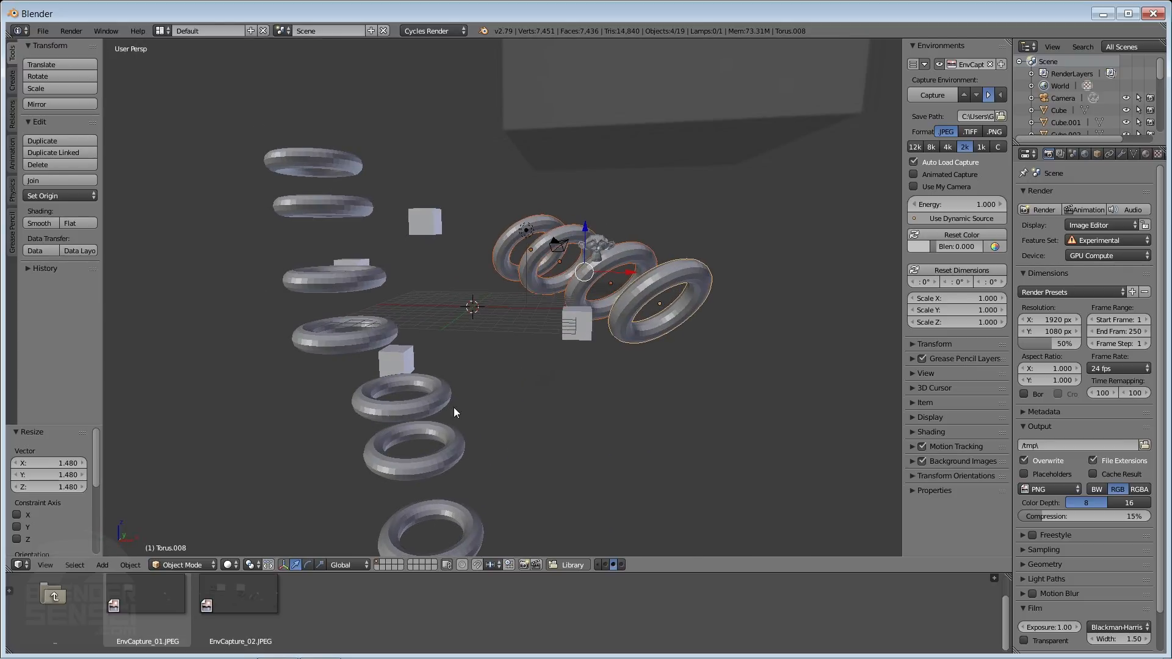
middle_drag(453, 412, 220, 547)
drag(238, 595, 243, 394)
middle_drag(269, 458, 274, 395)
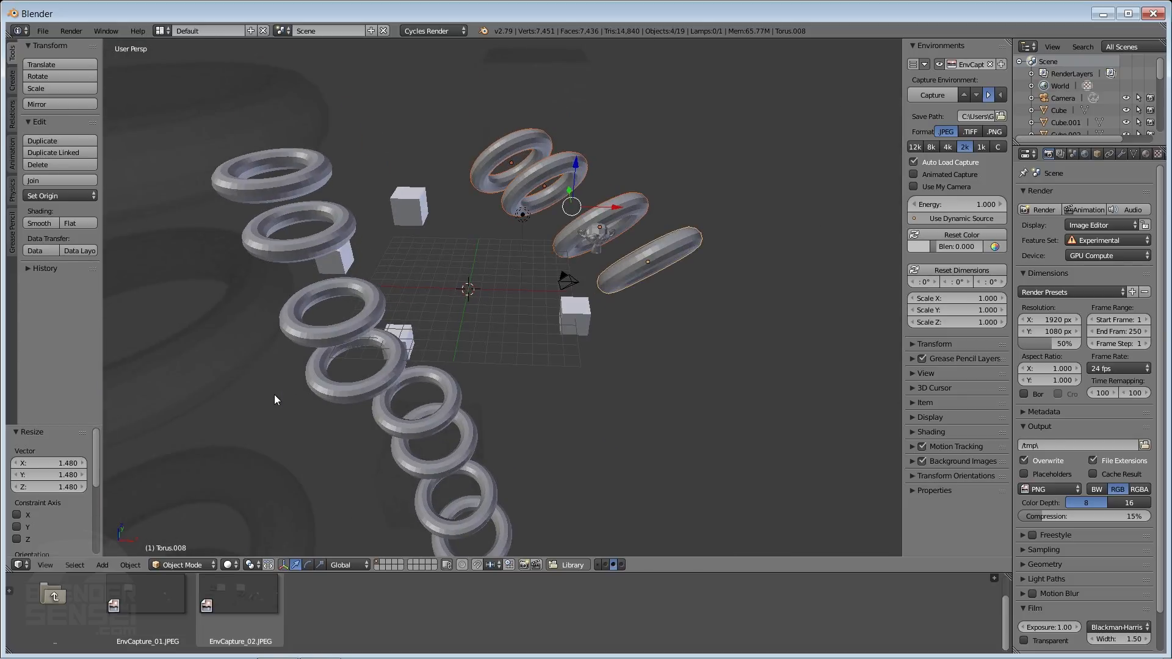
- Set the capture direction to up and capture the environment of the scene again
middle_drag(581, 280, 713, 243)
click(964, 95)
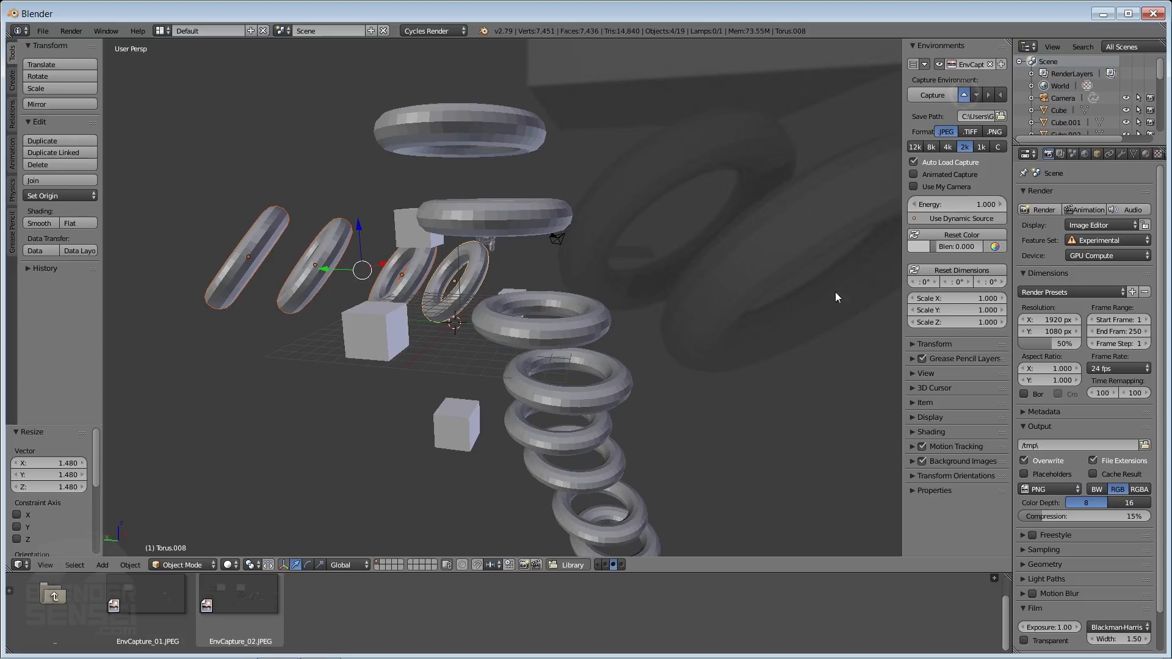
middle_drag(812, 303, 857, 299)
middle_drag(803, 371, 759, 281)
middle_drag(574, 341, 536, 335)
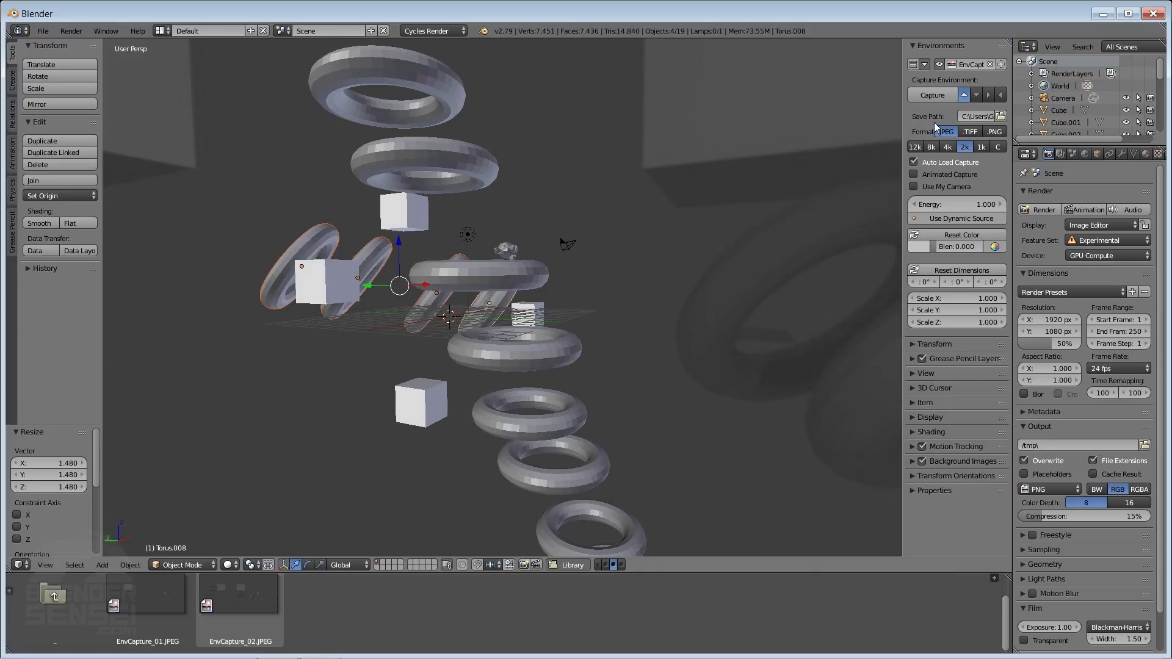
click(942, 95)
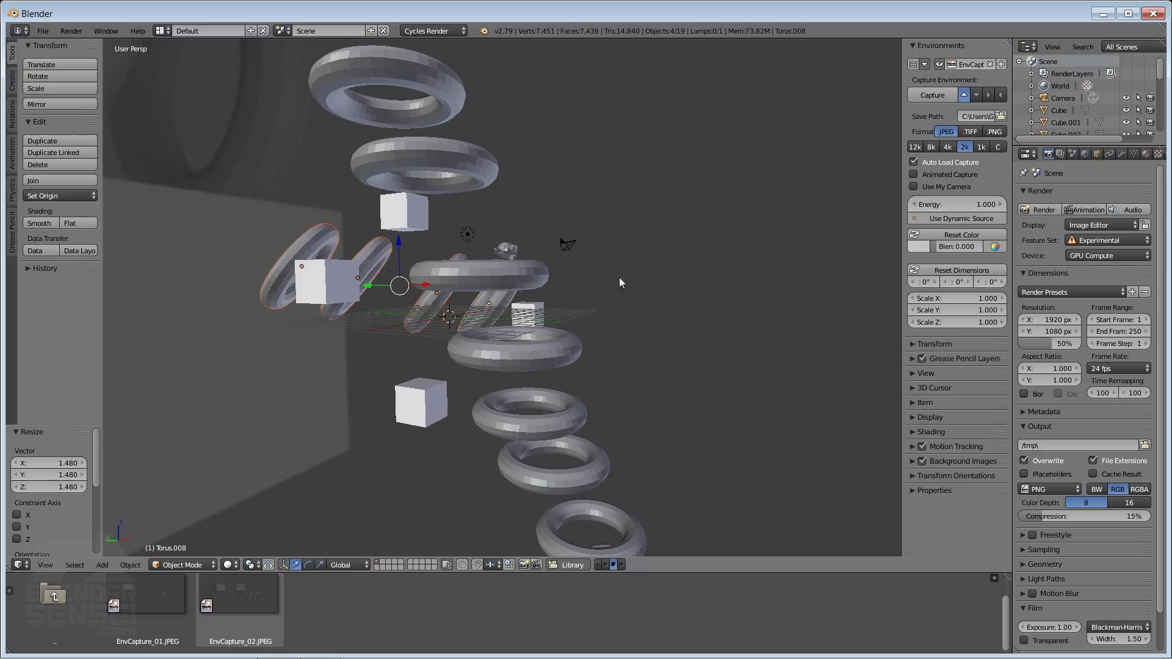
middle_drag(649, 346, 580, 354)
- Reload the Captures folder in the library and examine the newest capture around the scene
click(44, 603)
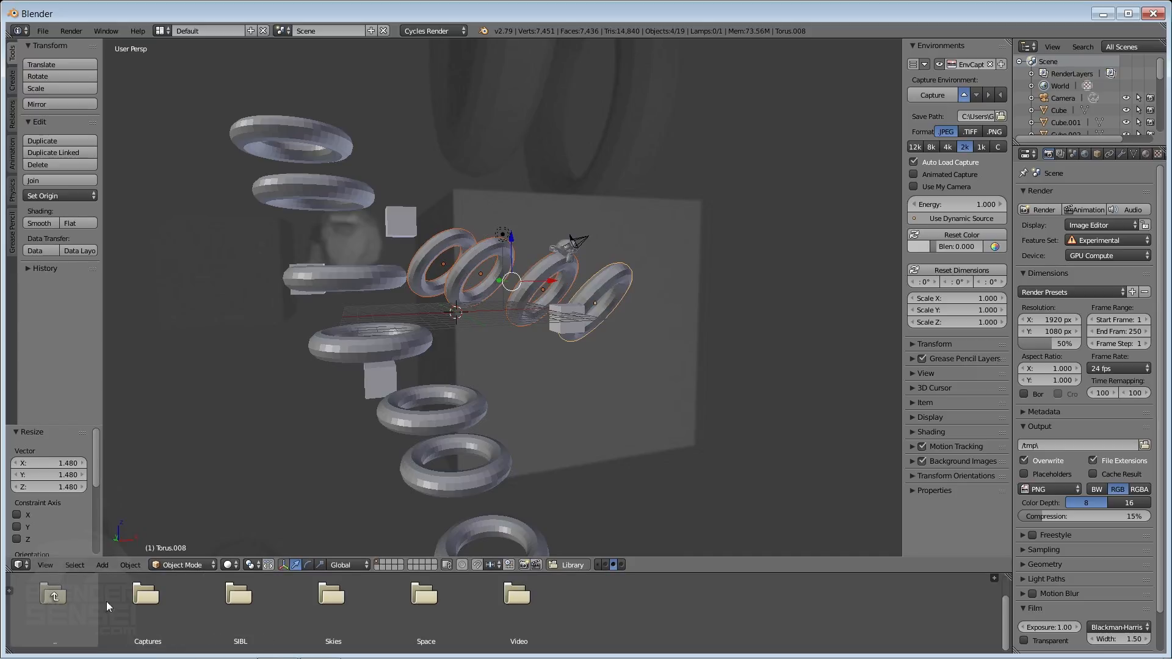
click(135, 599)
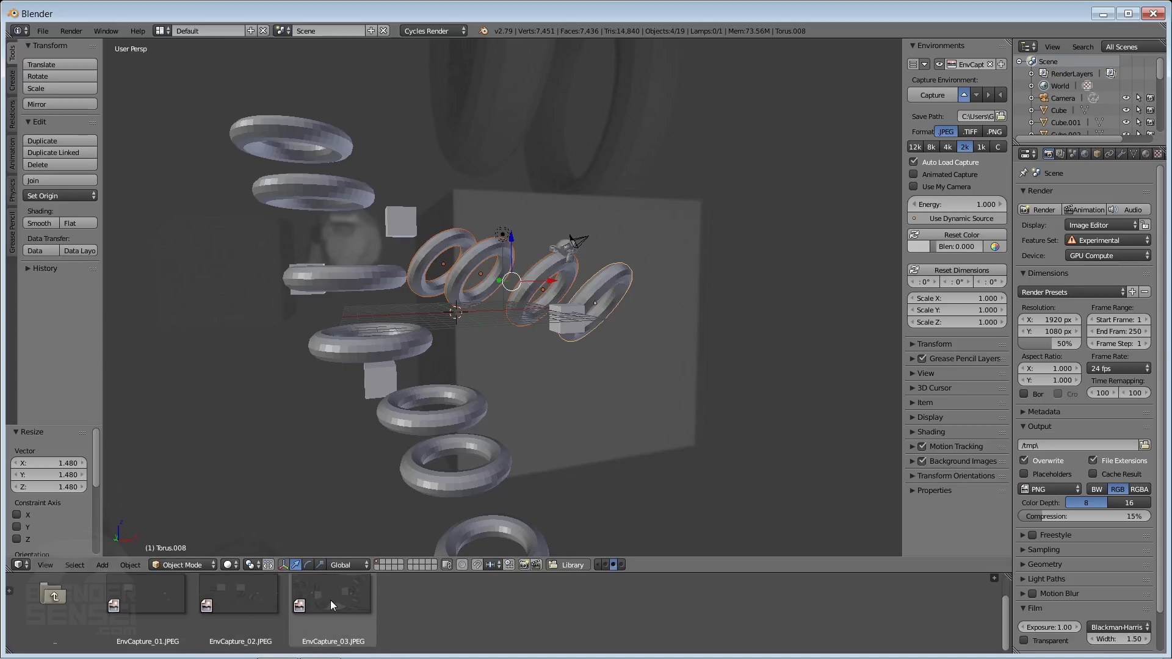
middle_drag(658, 306, 531, 365)
middle_drag(650, 318, 577, 266)
middle_drag(724, 159, 579, 118)
middle_drag(410, 243, 487, 391)
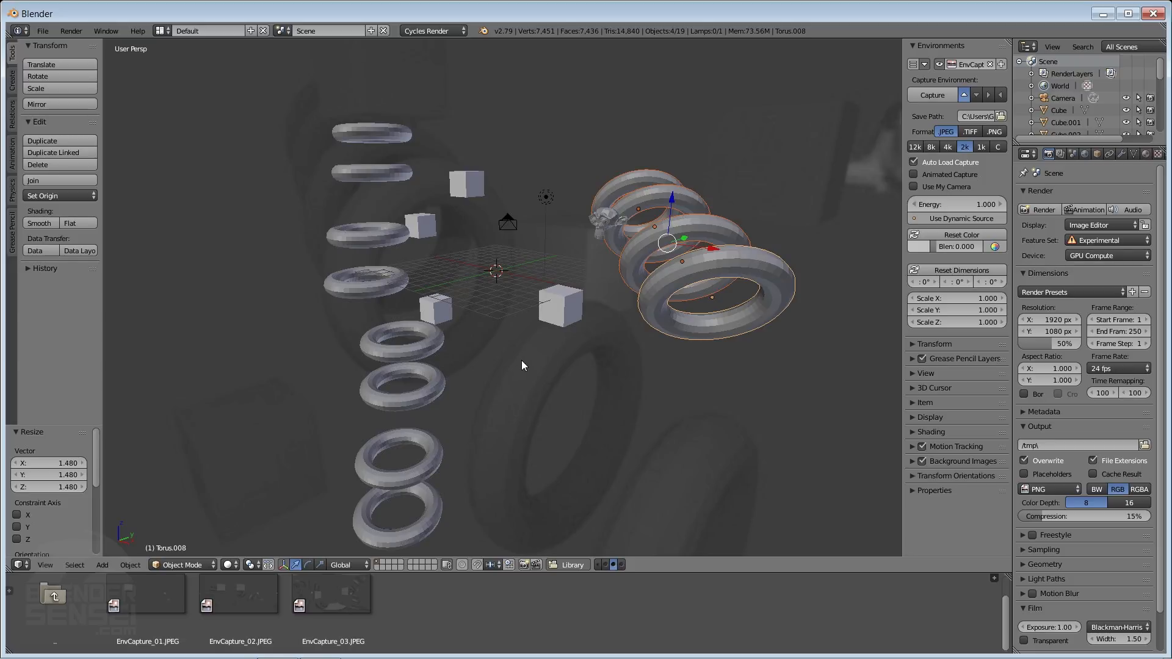
- Select all objects in the scene and delete them, leaving only the captured environment
key(a)
key(a)
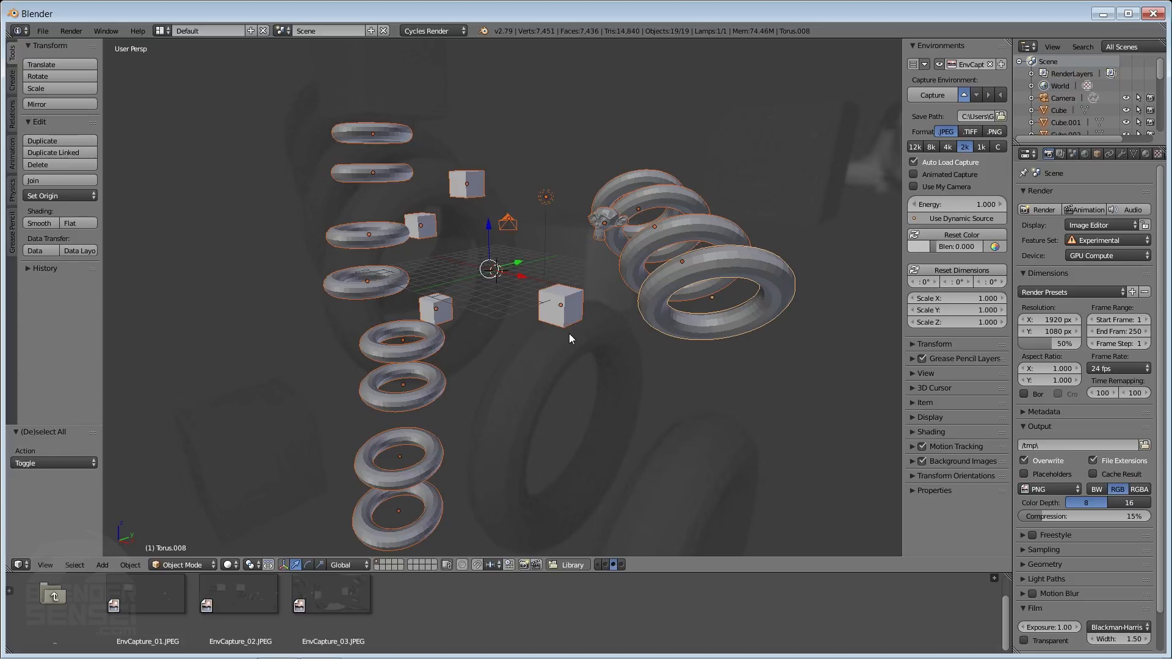
key(x)
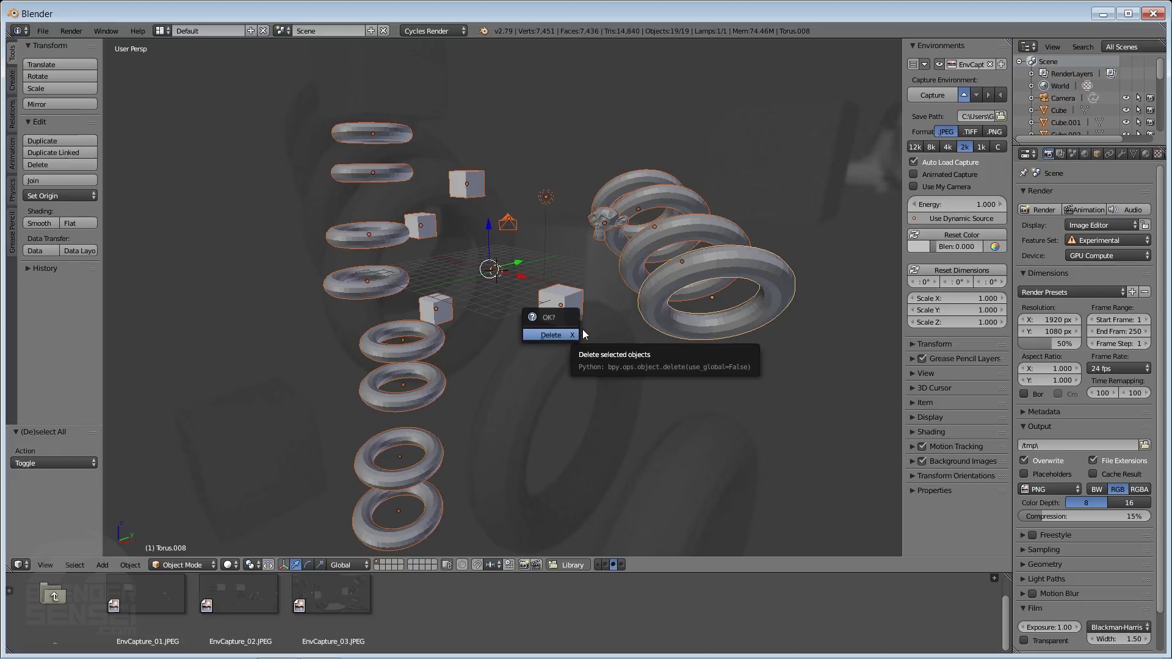
click(558, 335)
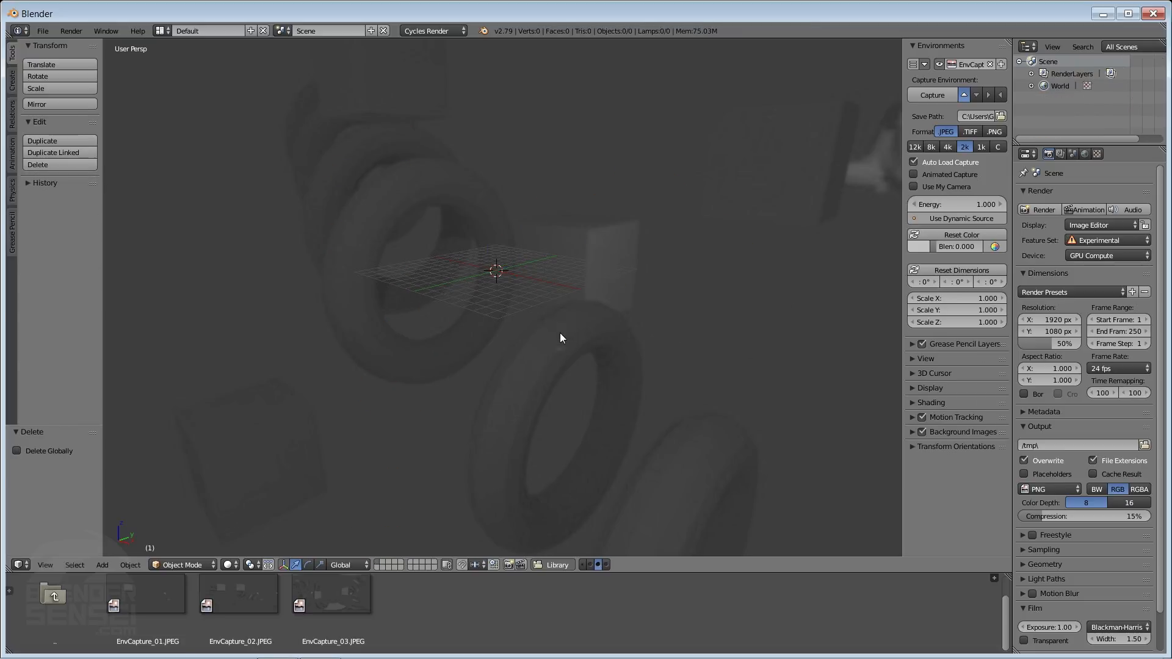
- Show the custom capture resolution with its file format choices, and set the capture resolution to 1k
middle_drag(524, 347, 498, 343)
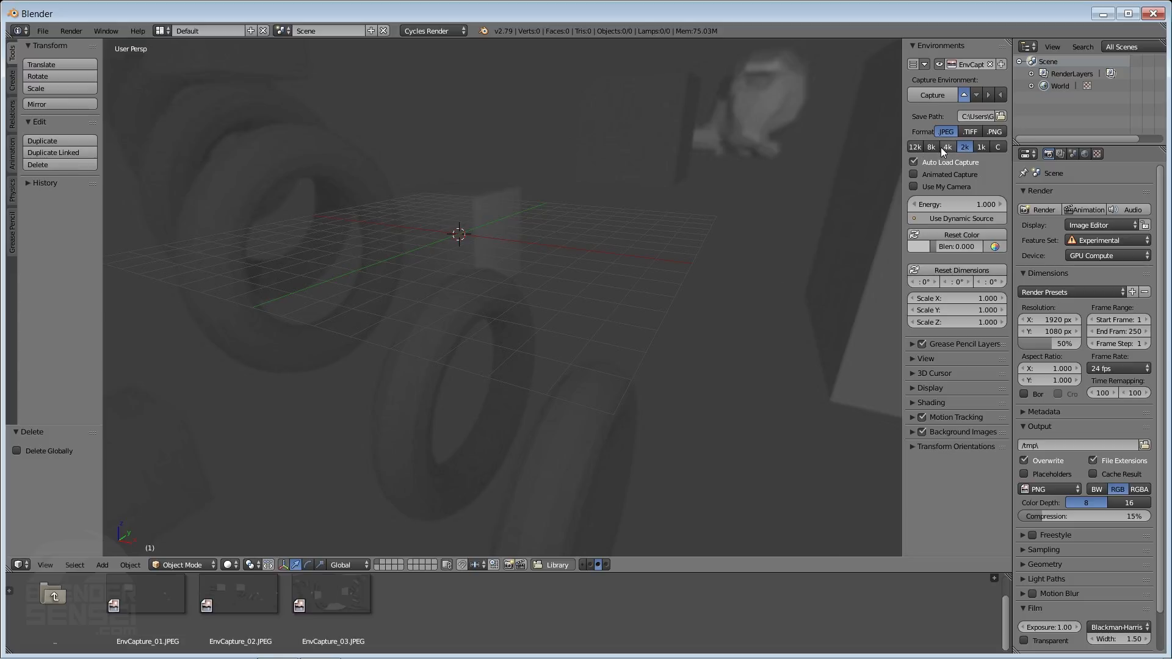
middle_drag(666, 279, 618, 280)
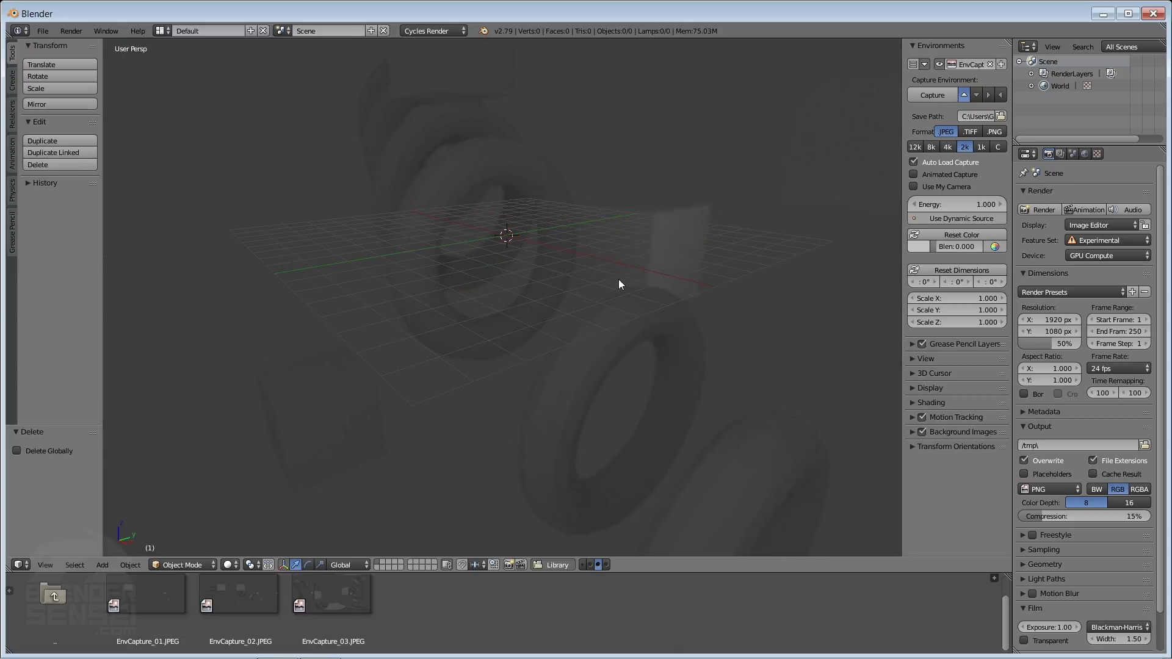
click(1001, 148)
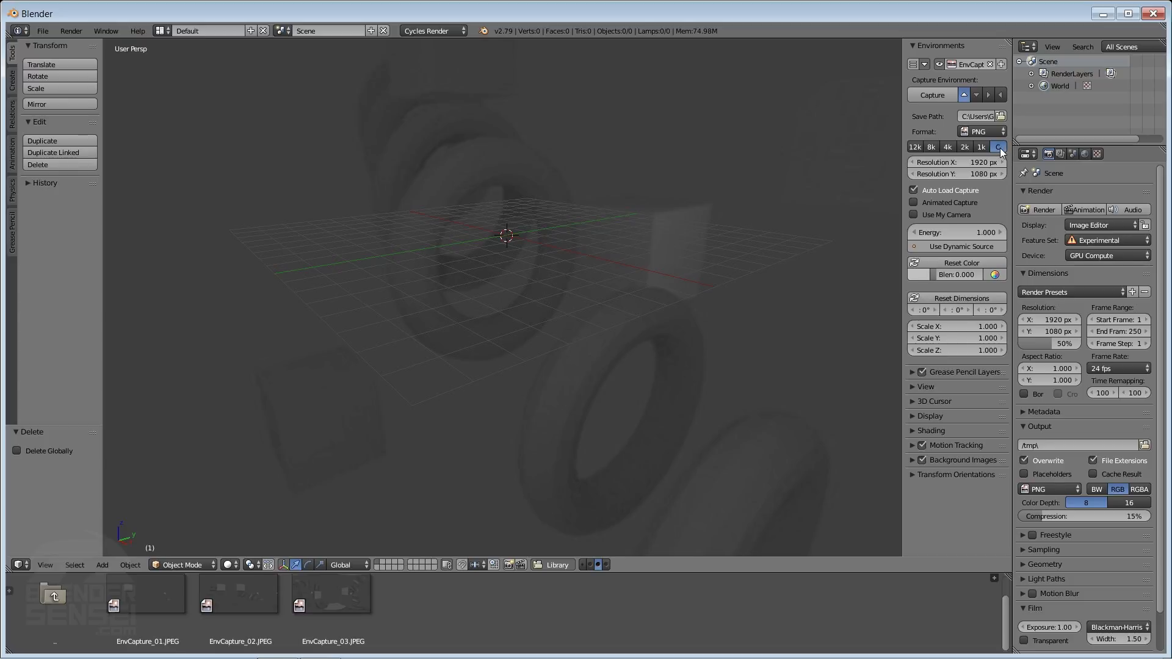
click(989, 132)
click(999, 132)
click(982, 148)
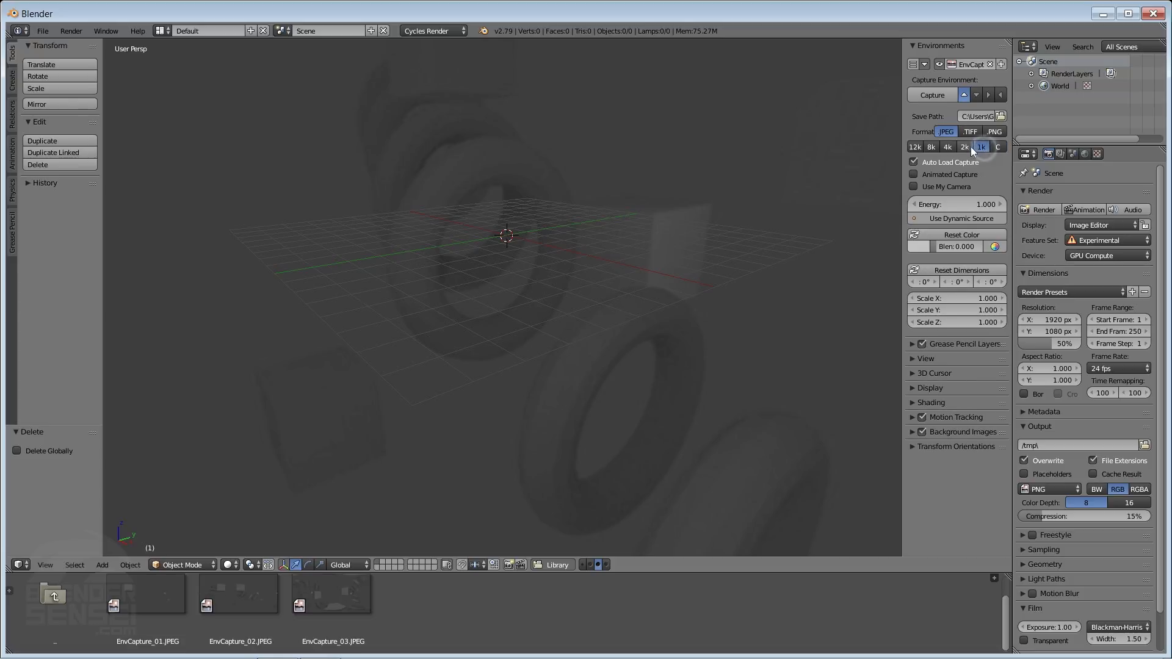
- Load video-test.mp4 from the library's Environments Video folder as the scene's environment
middle_drag(683, 375, 580, 258)
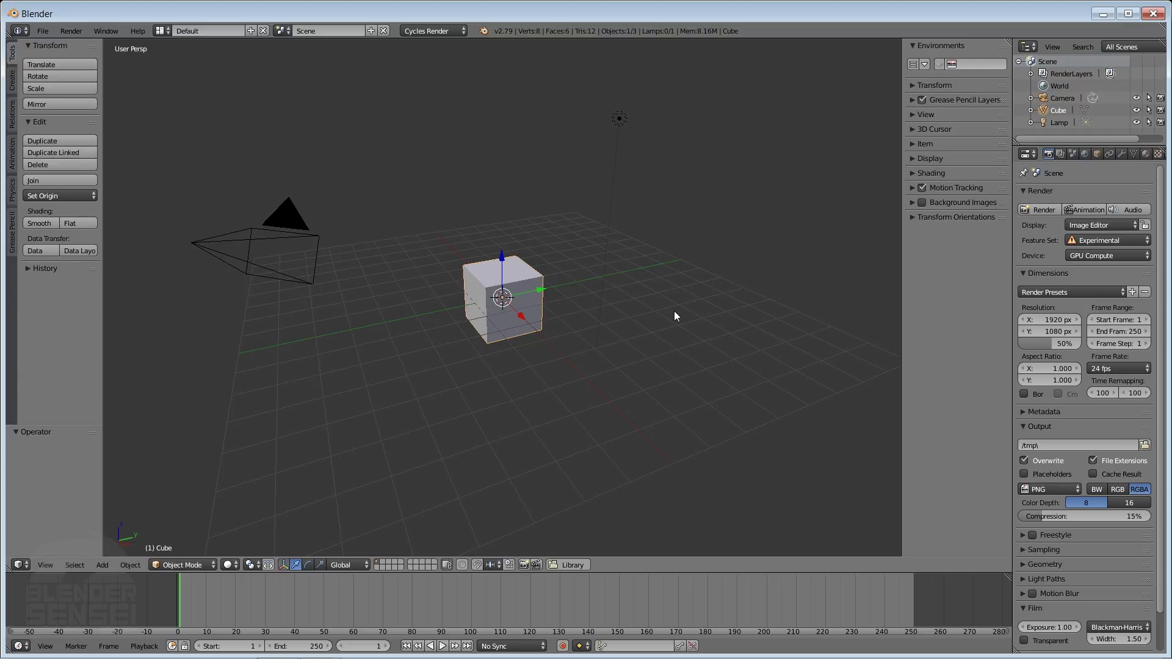
click(581, 566)
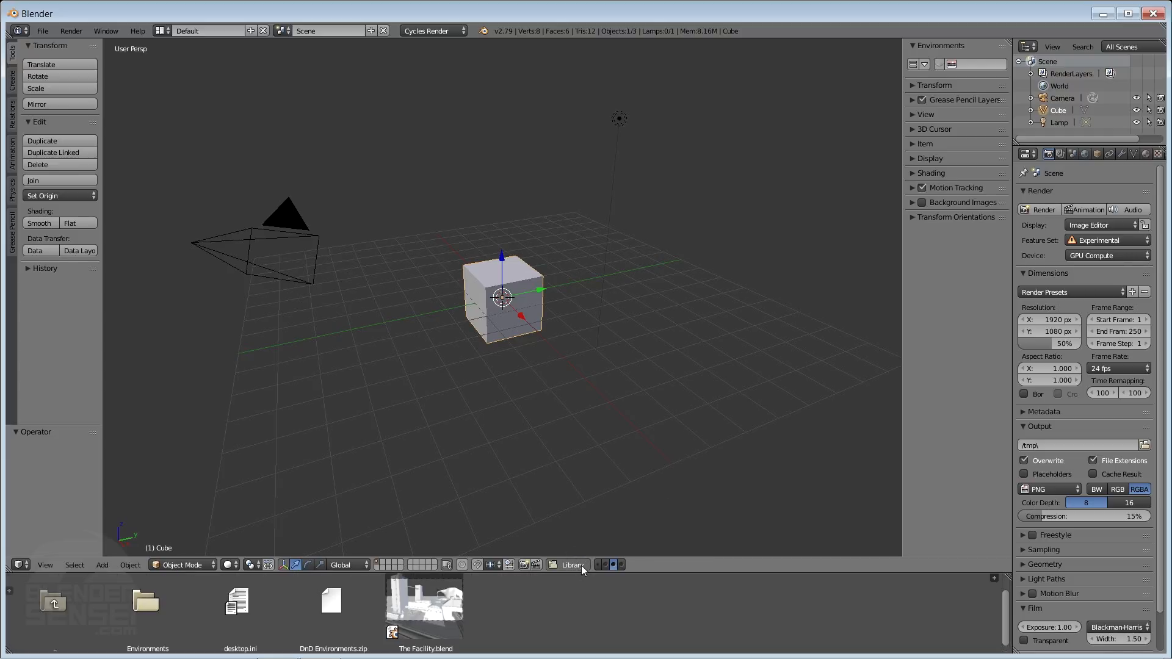
double_click(146, 604)
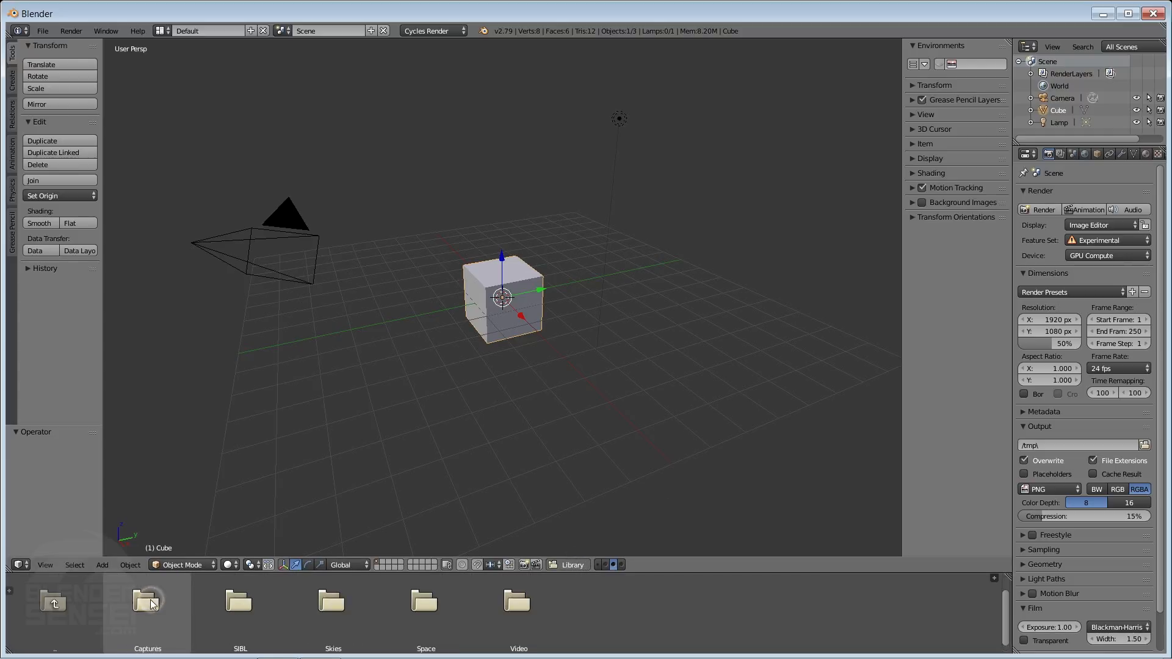
double_click(522, 608)
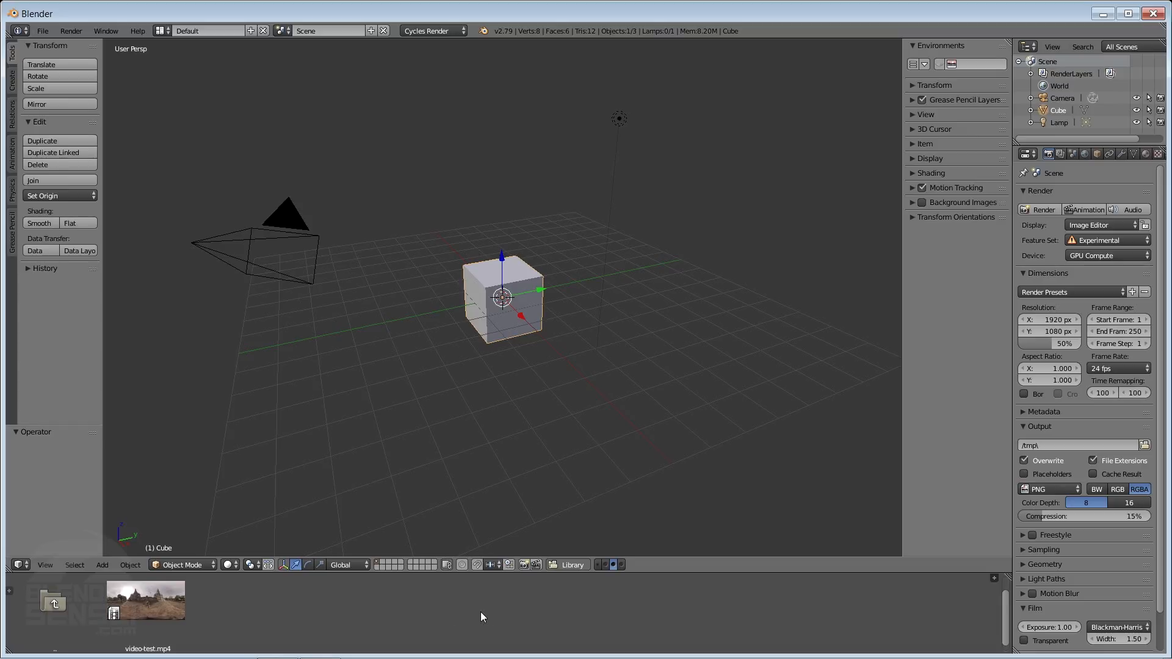
drag(159, 603, 379, 435)
middle_drag(610, 343, 302, 340)
- Switch the render engine to Blender Render and back to Cycles Render with the video environment loaded
click(429, 32)
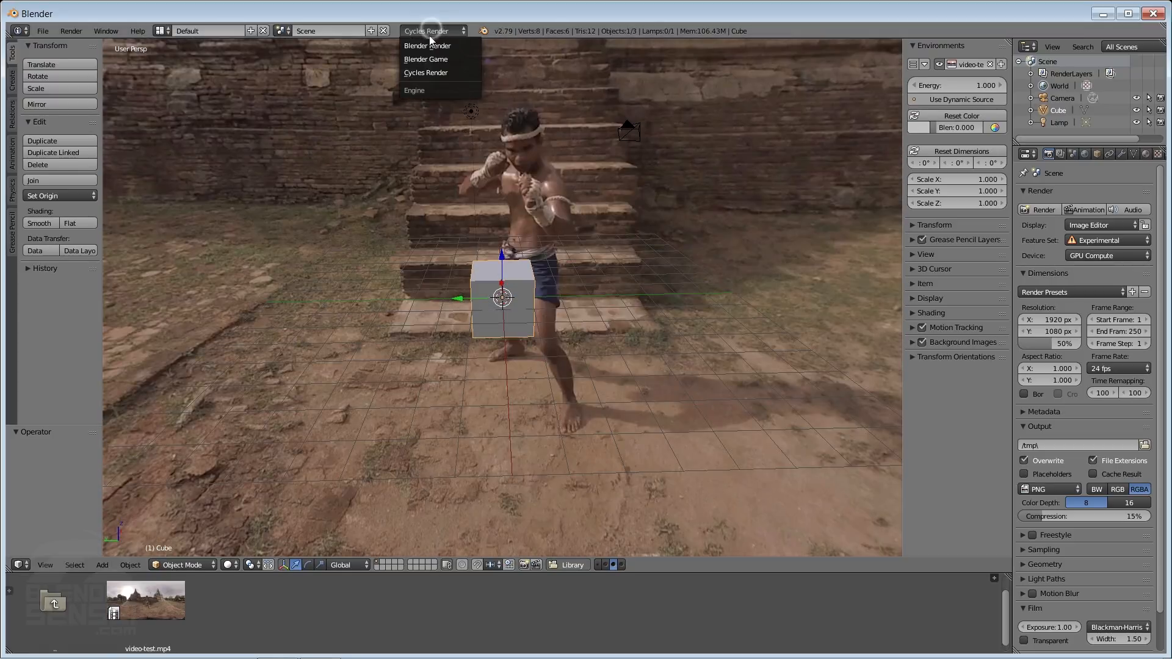
click(431, 40)
click(451, 31)
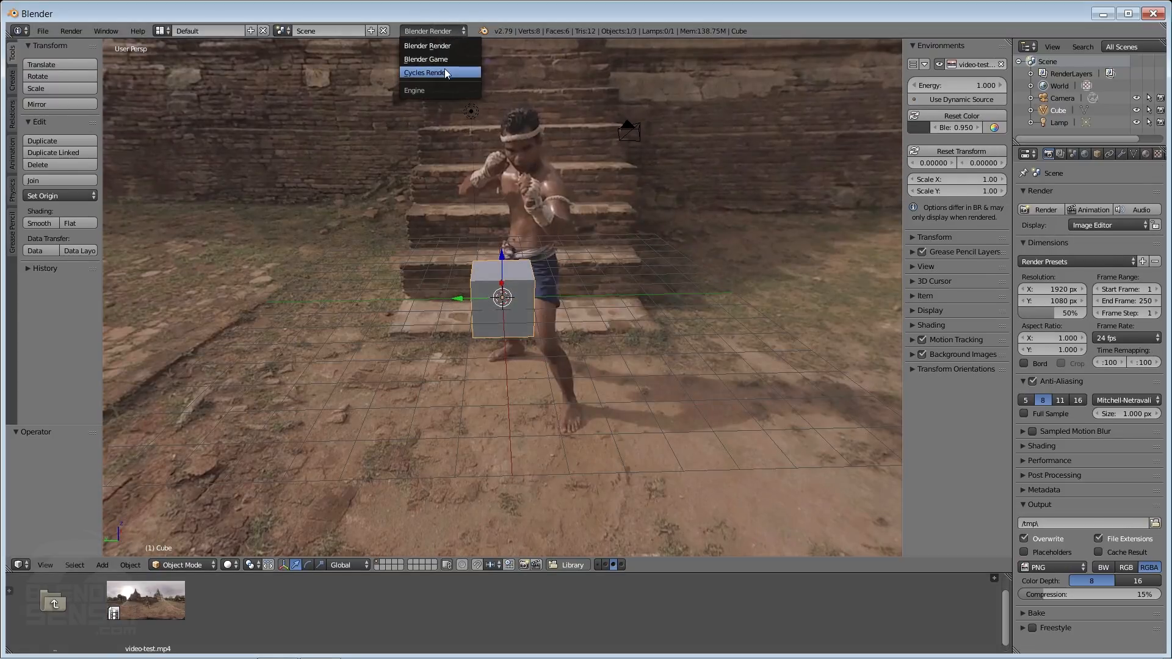
click(446, 72)
middle_drag(657, 257, 636, 245)
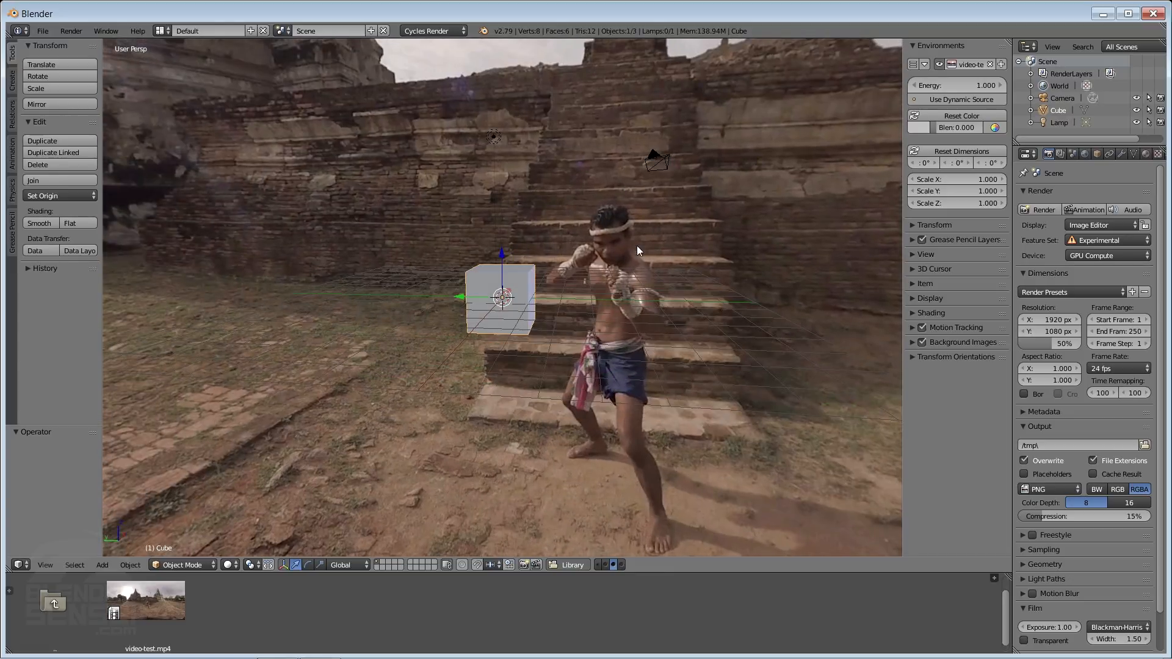
middle_drag(793, 238, 810, 236)
- Try a blue tint with a 0.610 blend and a bent colour curve on the environment, and reset its colour
click(918, 128)
click(987, 174)
drag(940, 128, 974, 128)
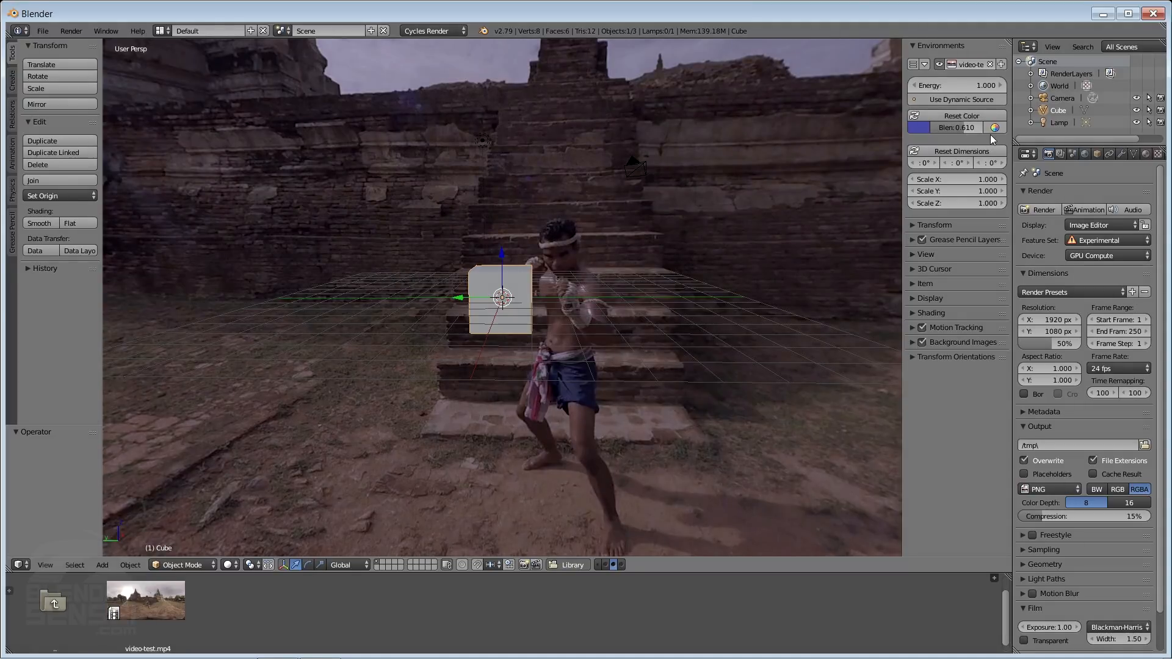
click(995, 129)
drag(970, 199, 936, 229)
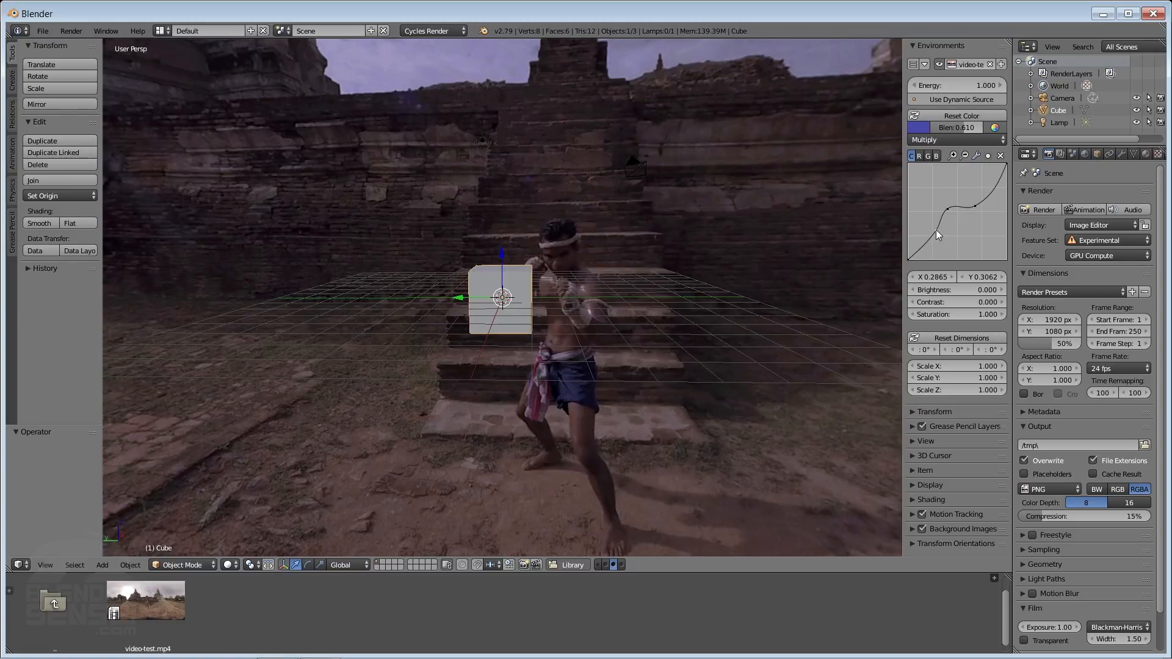
click(982, 114)
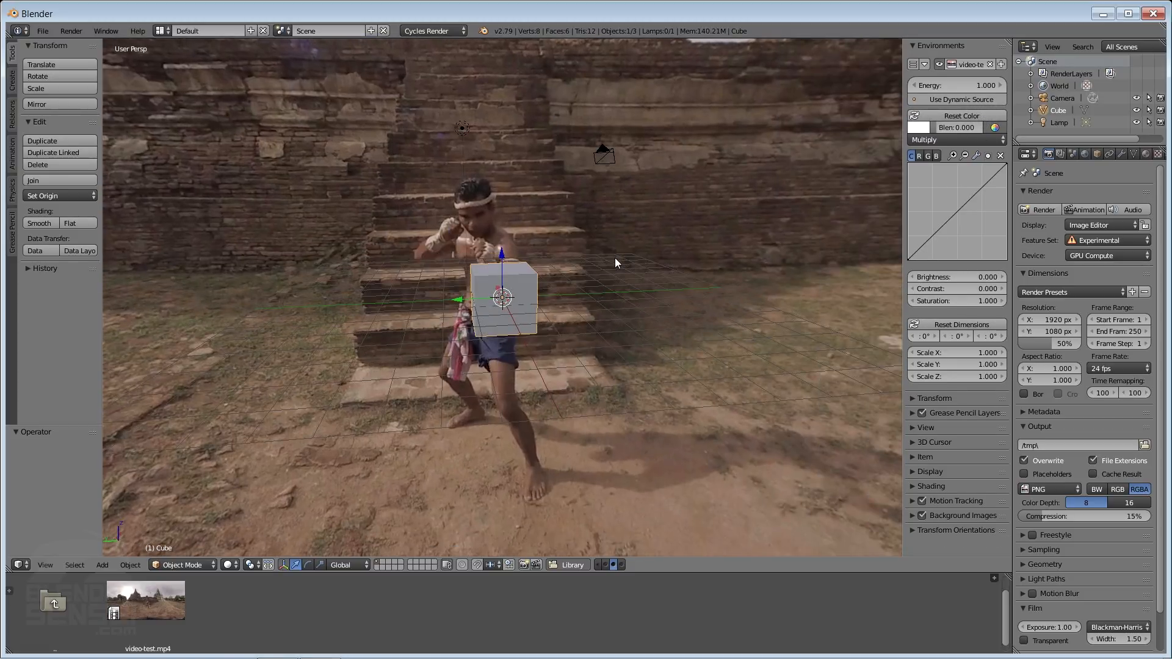
- Hide the library, play the video environment briefly in Cycles, and return to the first frame
middle_drag(627, 321, 599, 328)
click(568, 567)
middle_drag(584, 443, 573, 438)
click(443, 646)
click(436, 646)
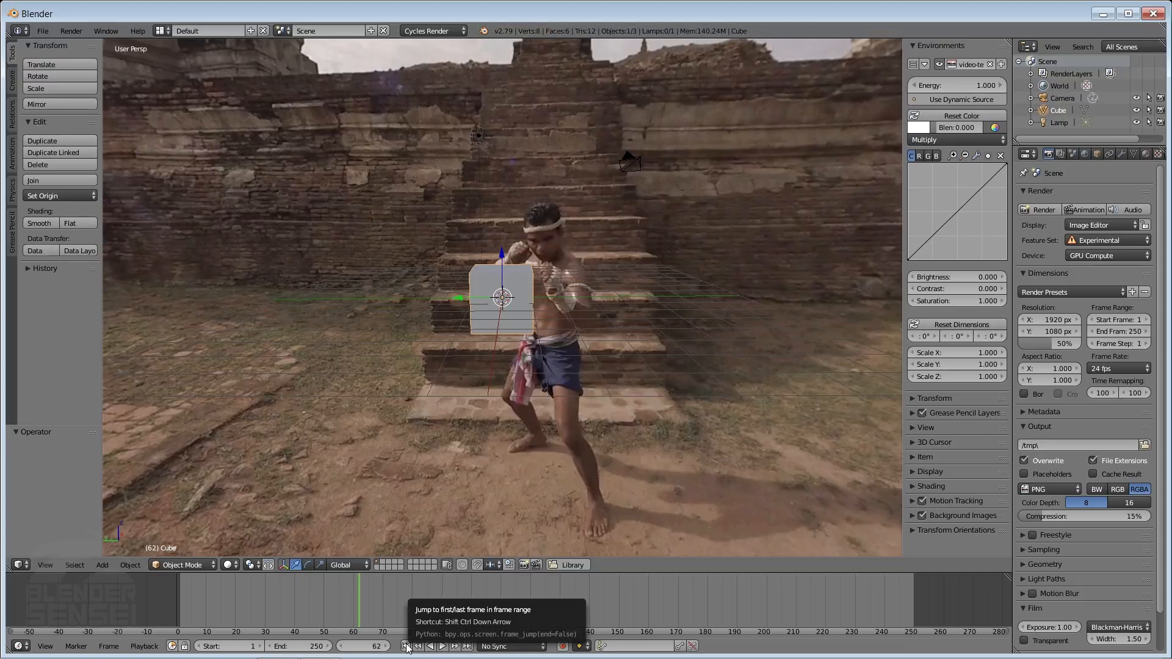
click(406, 646)
middle_drag(603, 397, 599, 405)
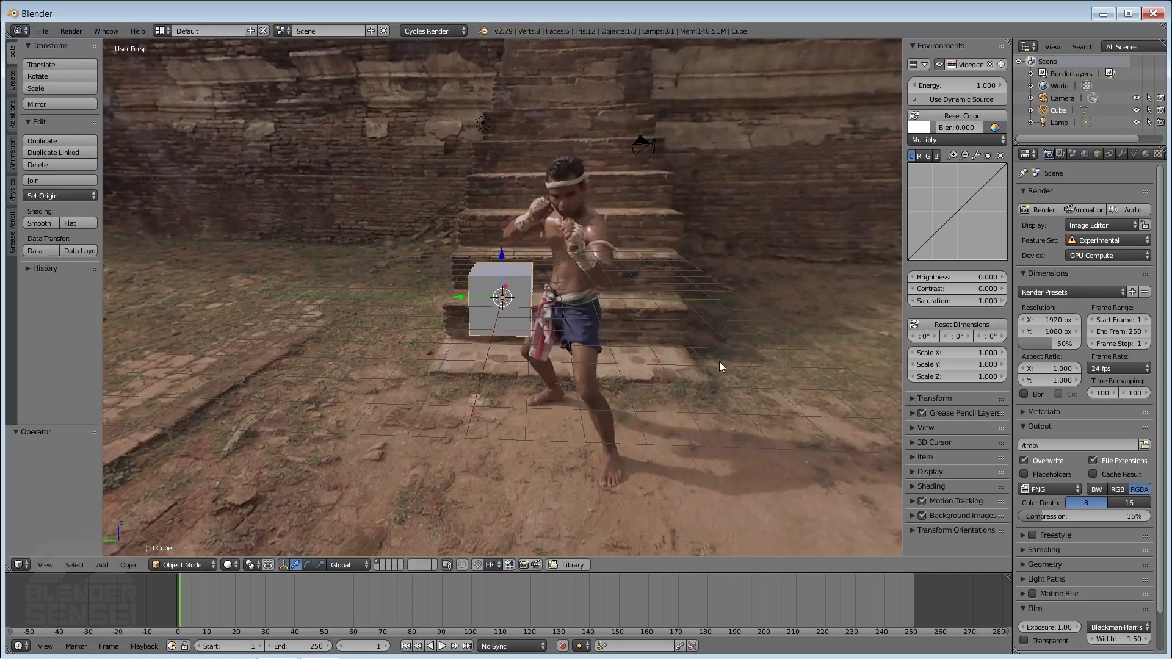
mouse_move(688, 324)
middle_down()
mouse_move(647, 323)
mouse_move(693, 322)
middle_up()
- Play the video environment in Blender Render while looking around it, stop at frame 210, and return to Cycles Render
click(443, 30)
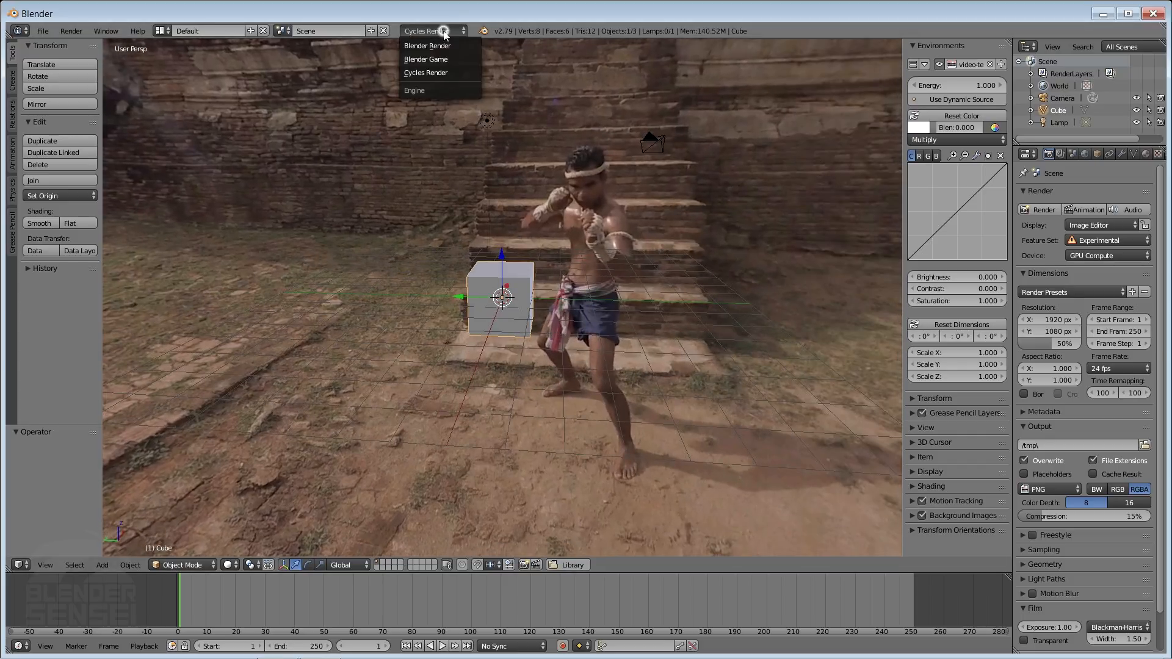
click(439, 47)
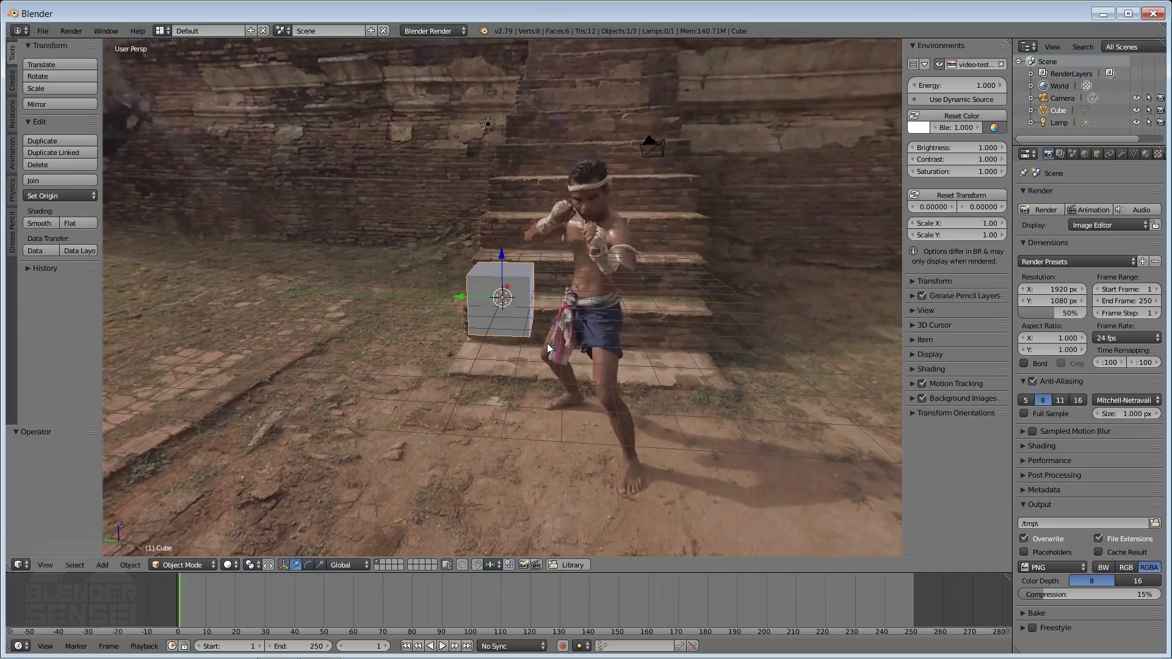
click(442, 645)
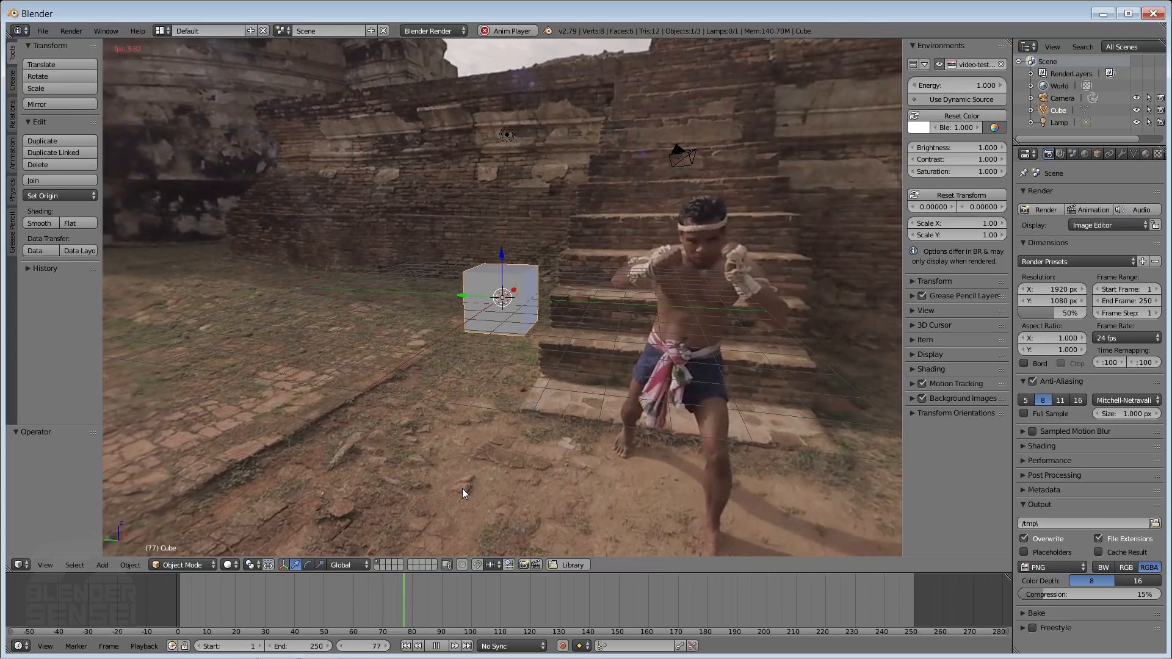
middle_drag(540, 296, 558, 270)
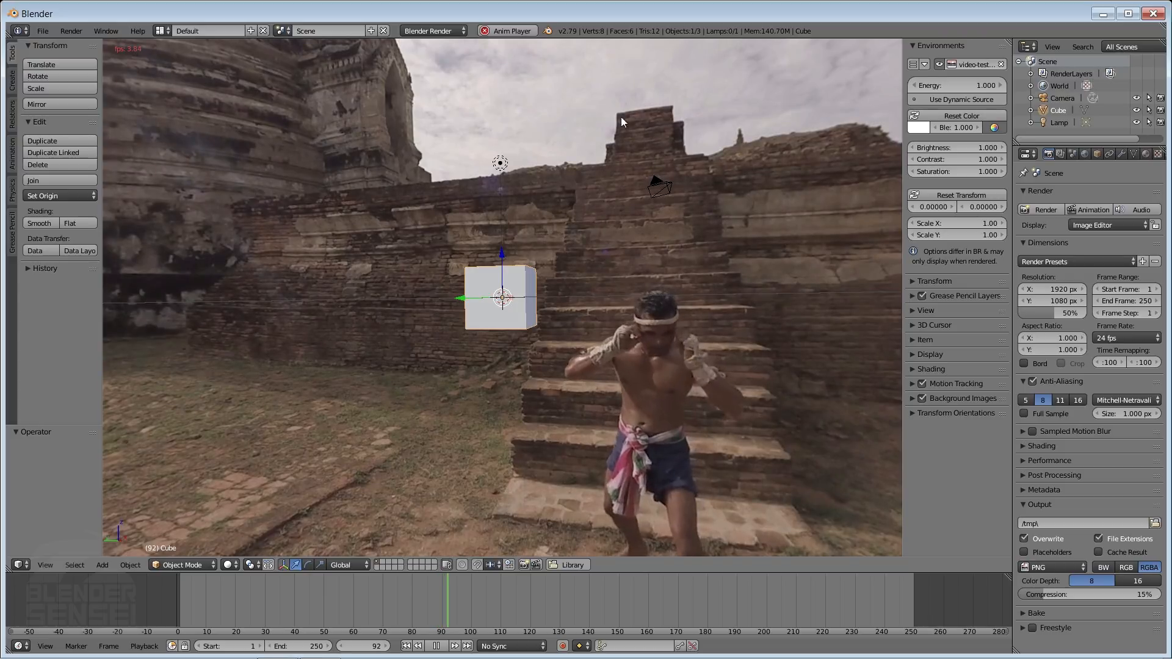
middle_drag(503, 230, 581, 262)
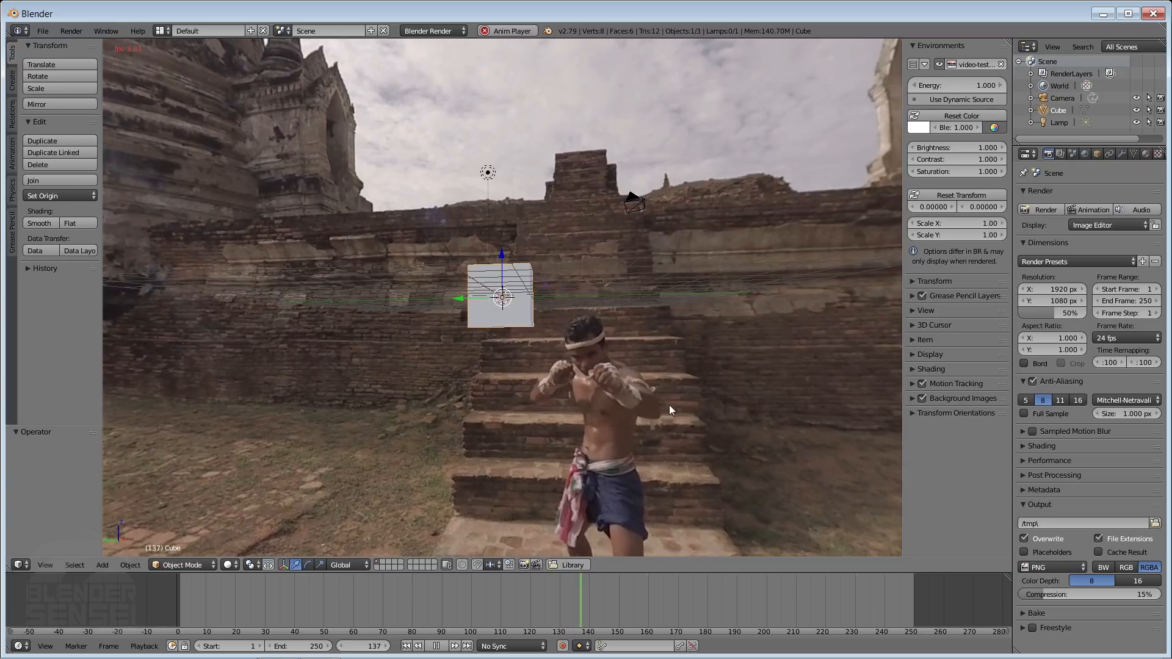
middle_drag(561, 384, 585, 401)
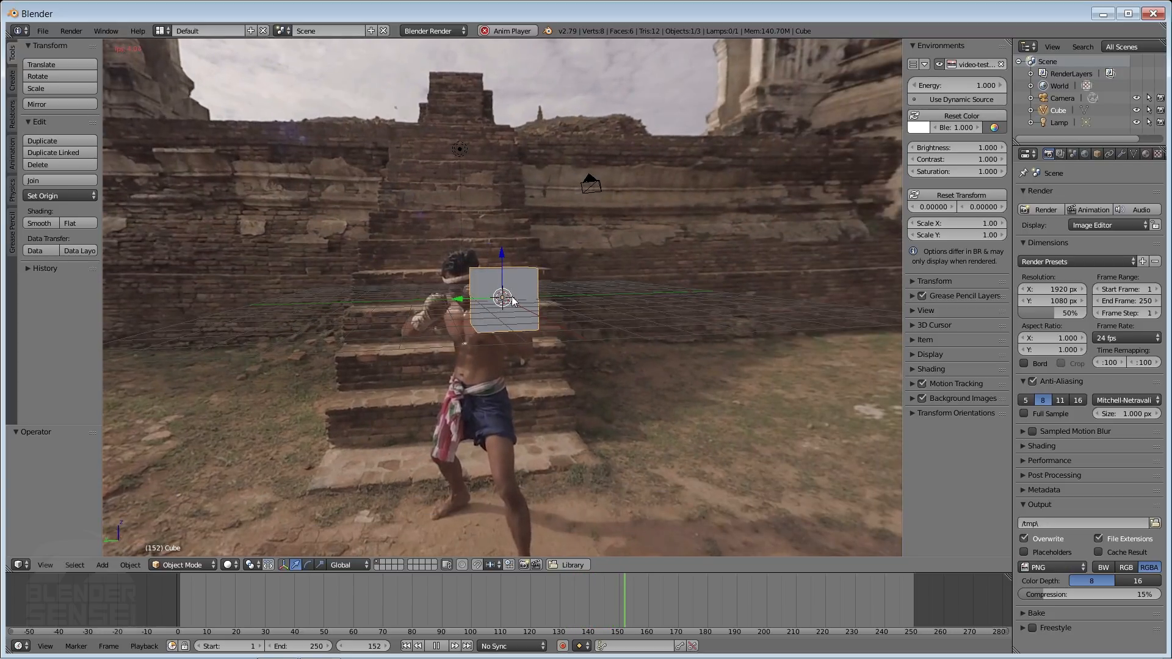
middle_drag(517, 292, 497, 327)
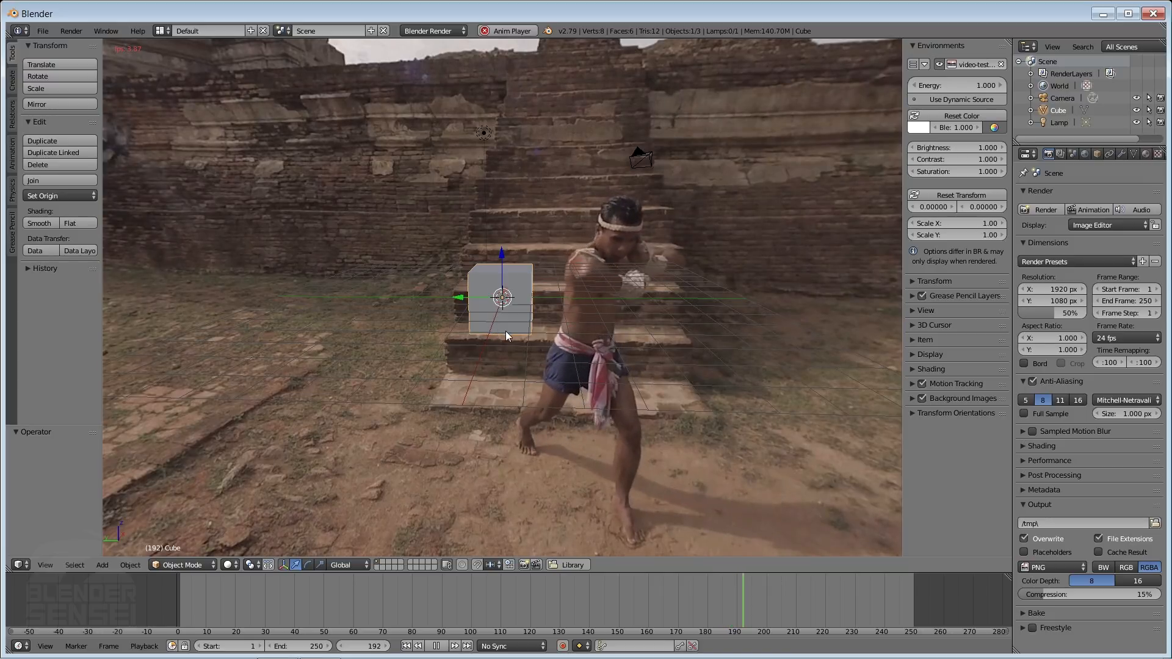
click(439, 645)
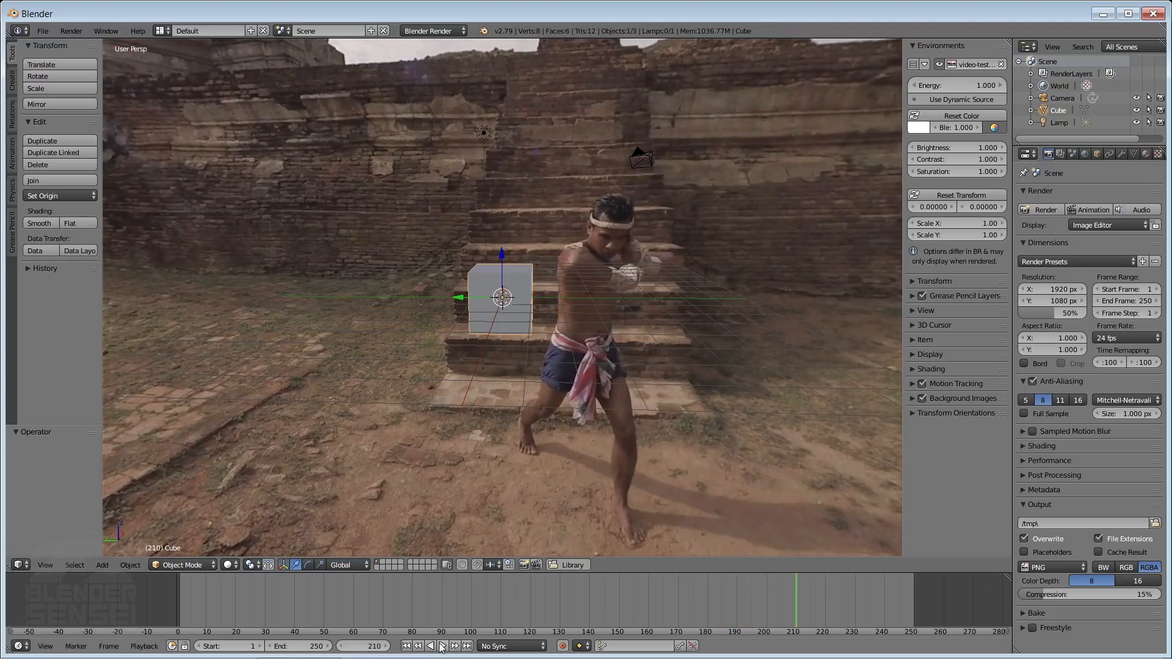
click(450, 31)
click(440, 72)
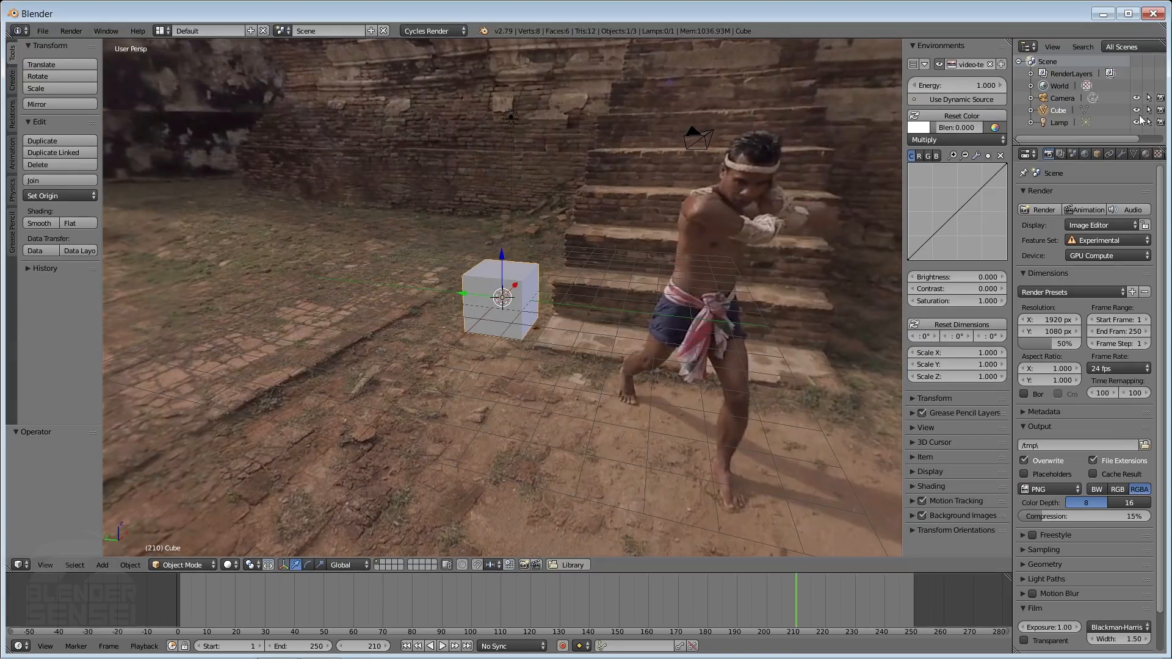
- Add a Subdivision Surface modifier with view level 4 to the cube and shade the cube smooth
click(1123, 154)
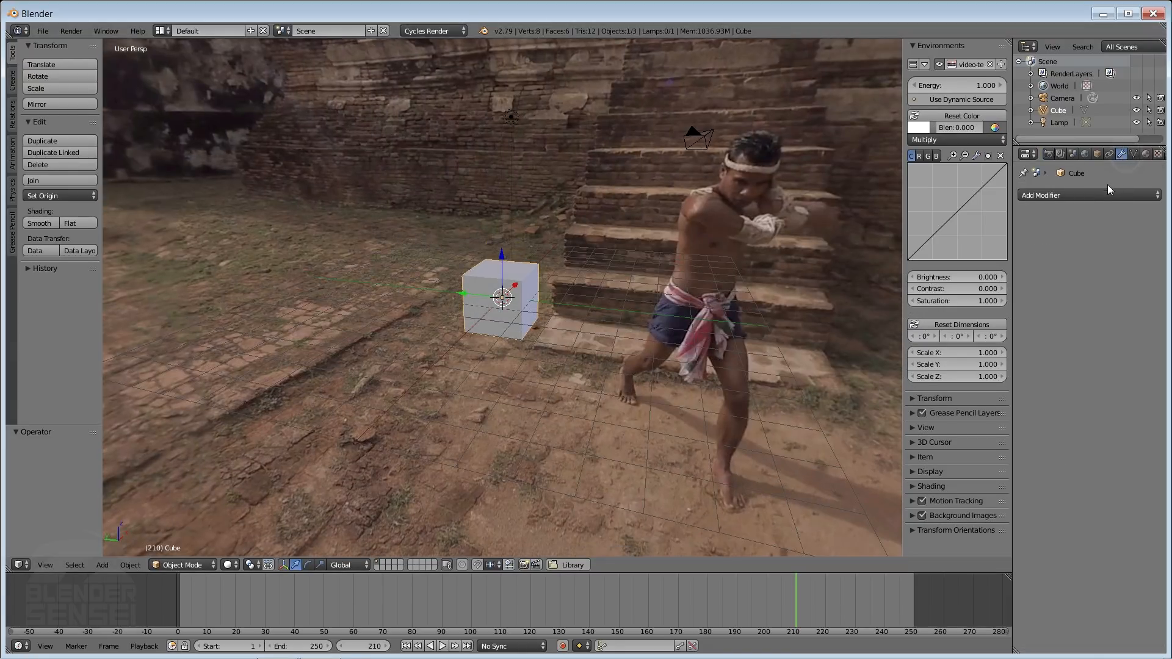
click(1108, 195)
click(943, 397)
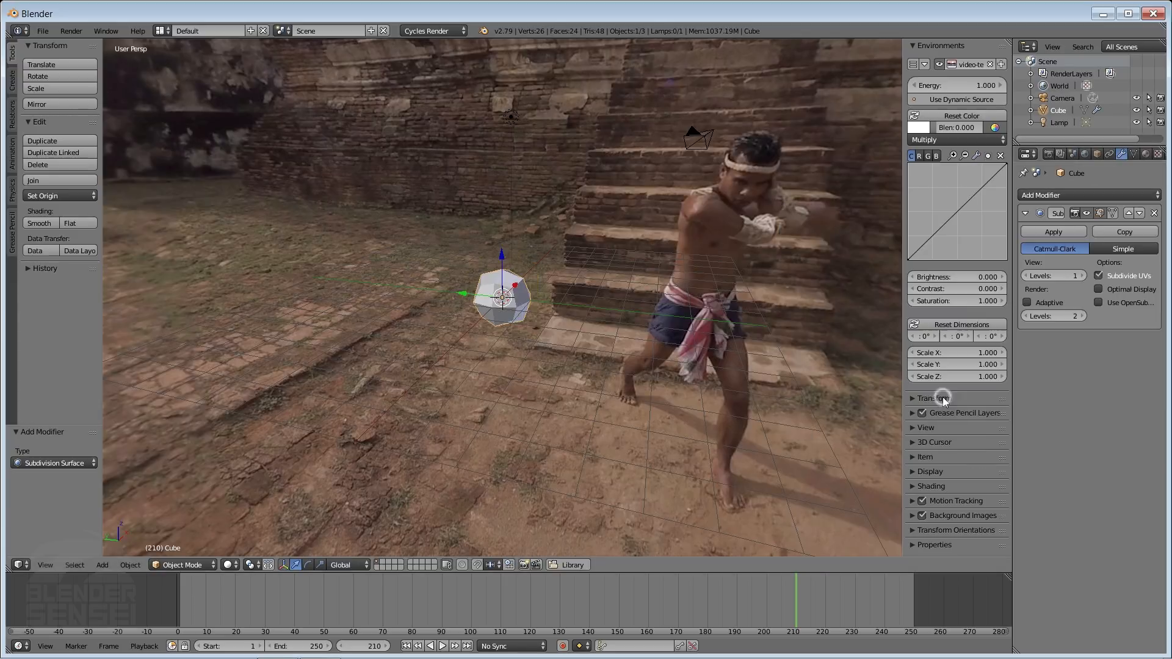
click(1082, 276)
click(1083, 276)
click(1083, 276)
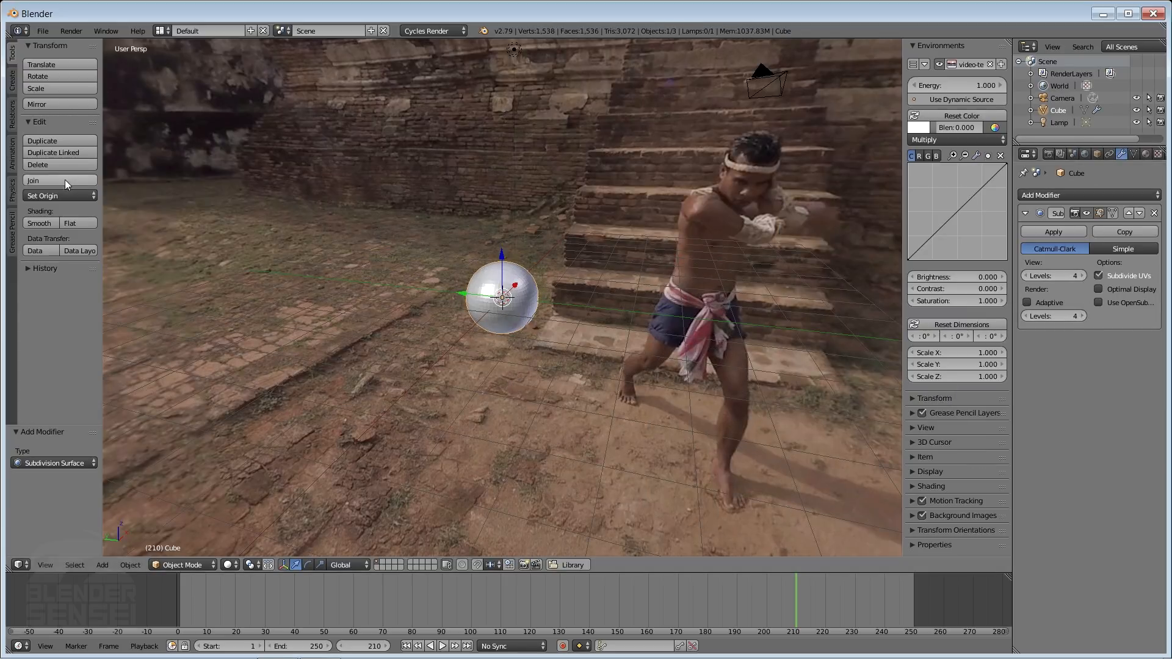
click(42, 224)
- Subdivide the cube's whole mesh three times in Edit Mode and return to Object Mode
key(Tab)
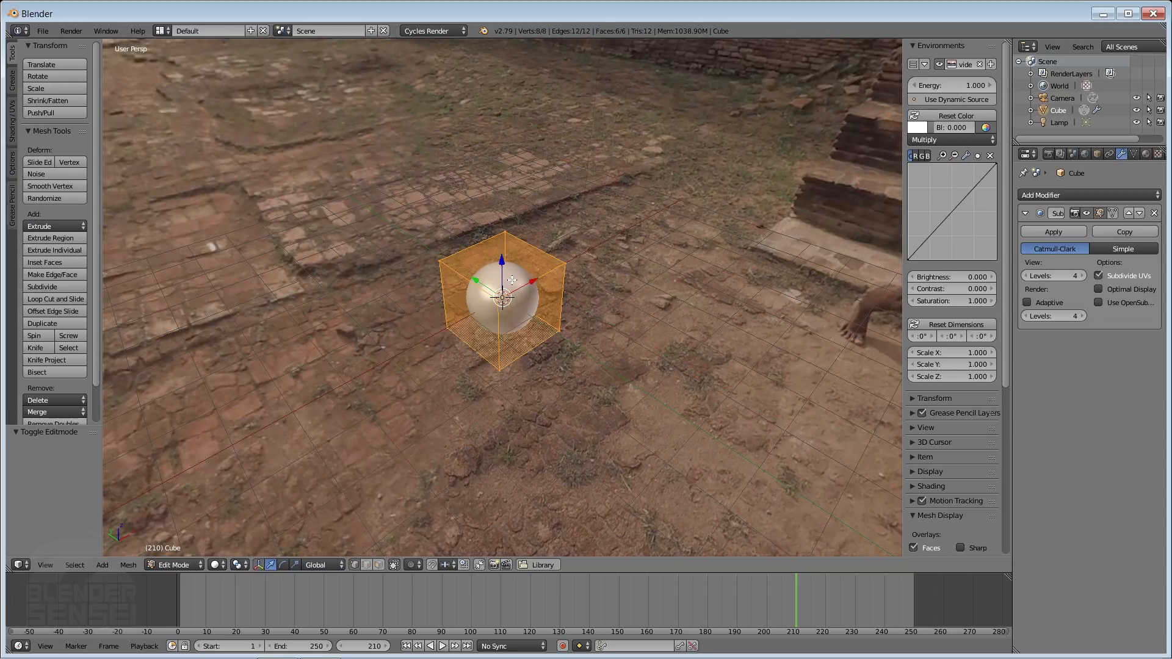
middle_drag(557, 266, 561, 262)
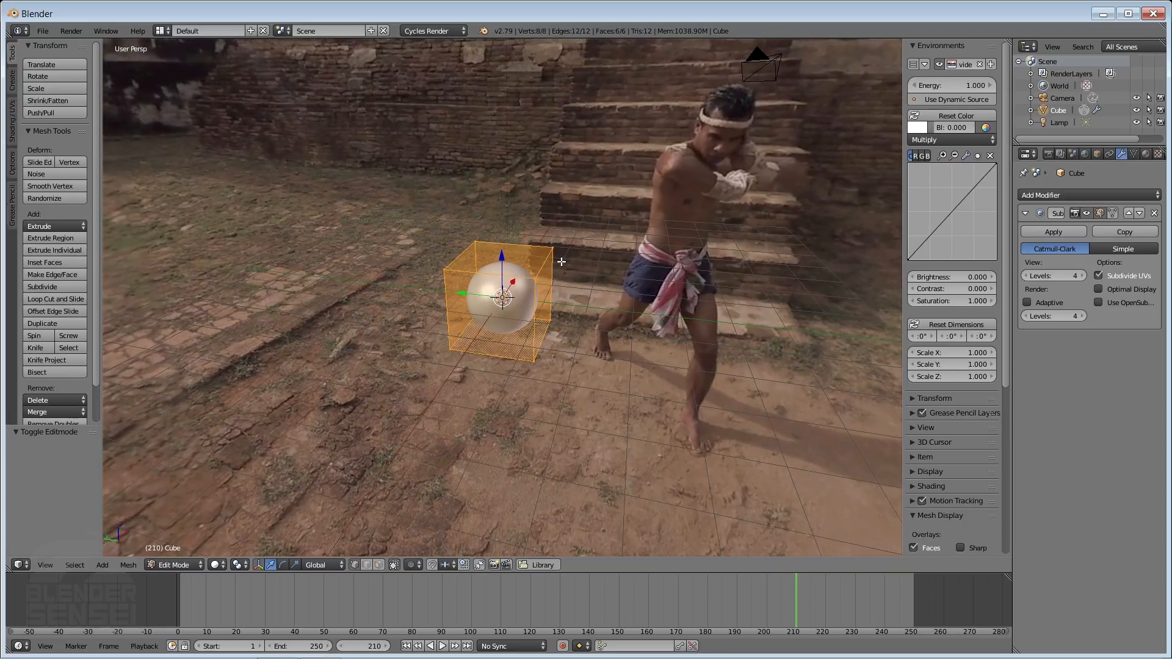
key(w)
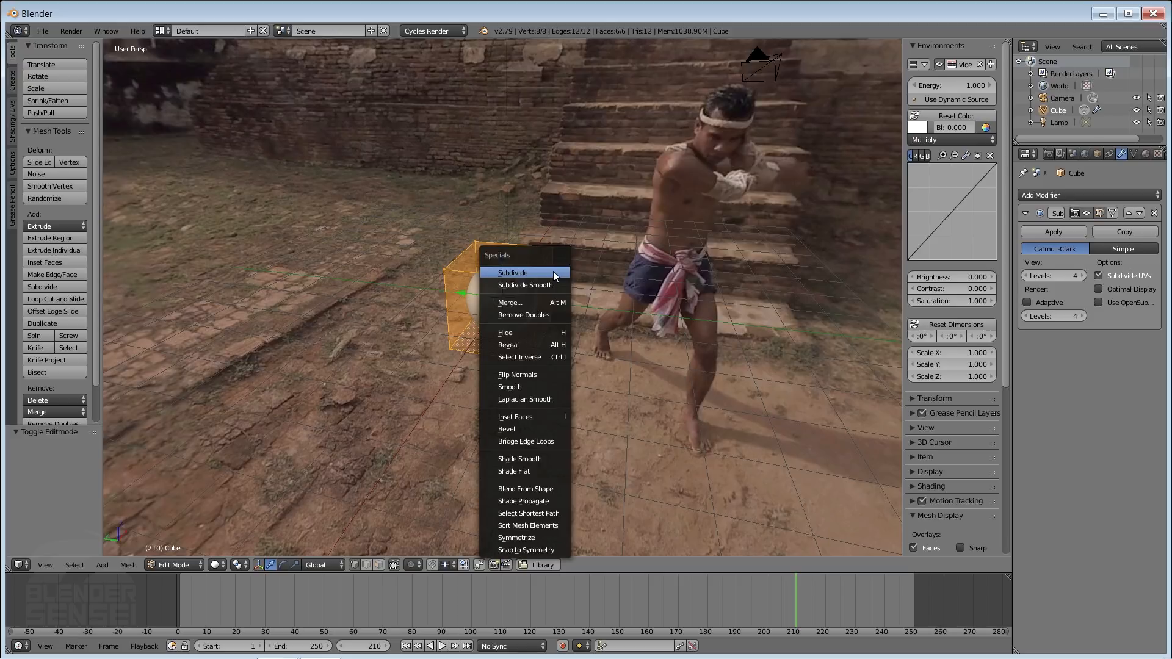
click(553, 271)
key(w)
click(553, 271)
key(w)
click(557, 272)
key(Tab)
mouse_move(559, 275)
middle_down()
mouse_move(520, 304)
mouse_move(574, 282)
middle_up()
- Give the cube's material a Glossy BSDF surface with a roughness of 0.017
click(1146, 155)
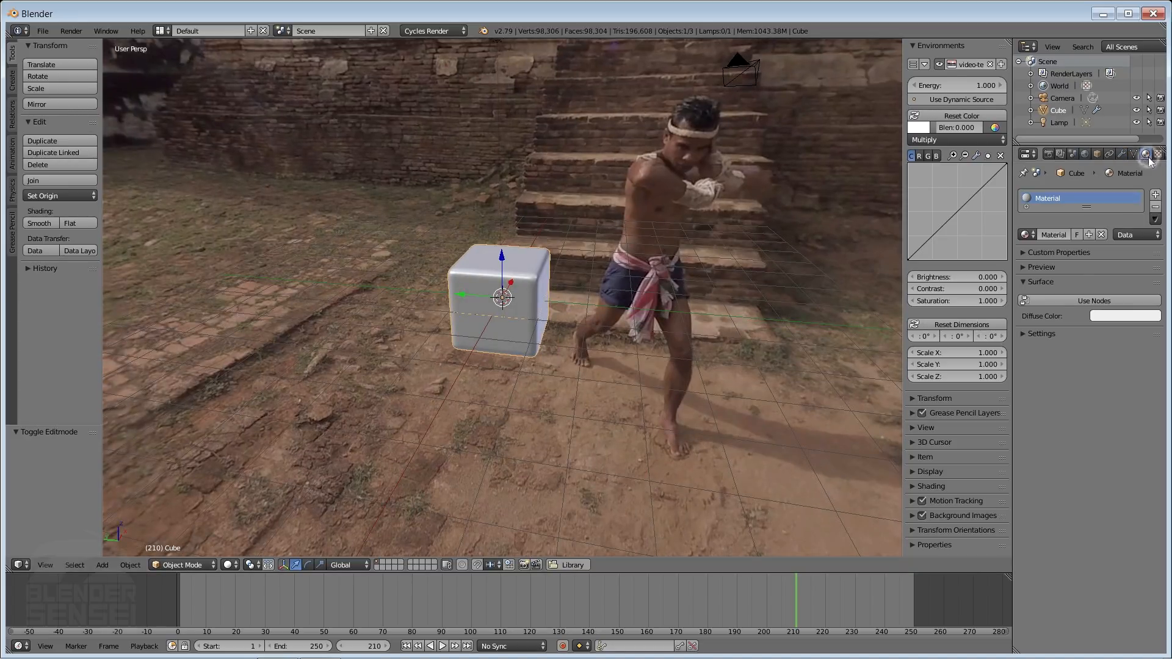
mouse_move(618, 357)
middle_down()
mouse_move(697, 316)
mouse_move(619, 347)
mouse_move(608, 331)
mouse_move(621, 341)
middle_up()
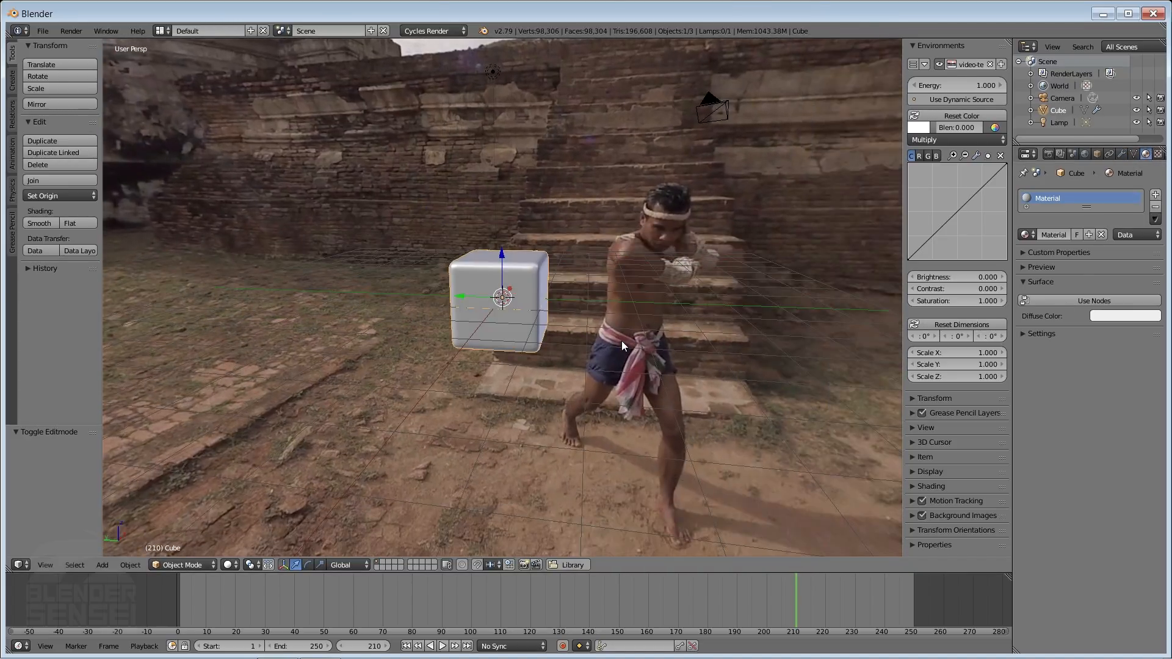
click(1079, 300)
click(1107, 301)
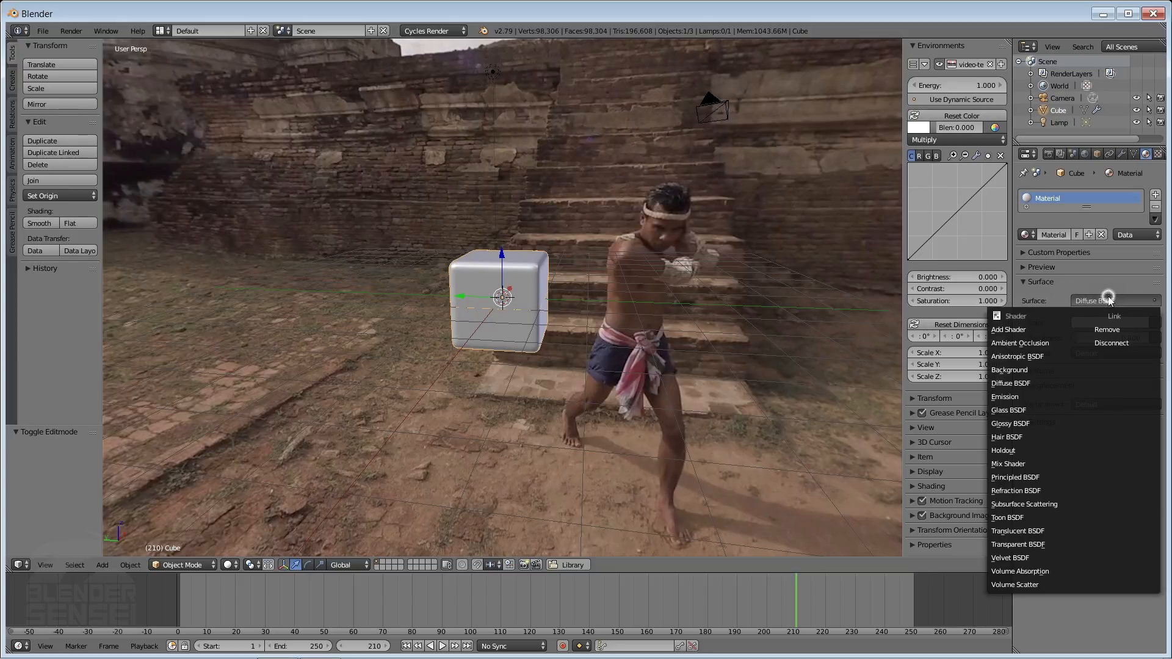
click(1047, 422)
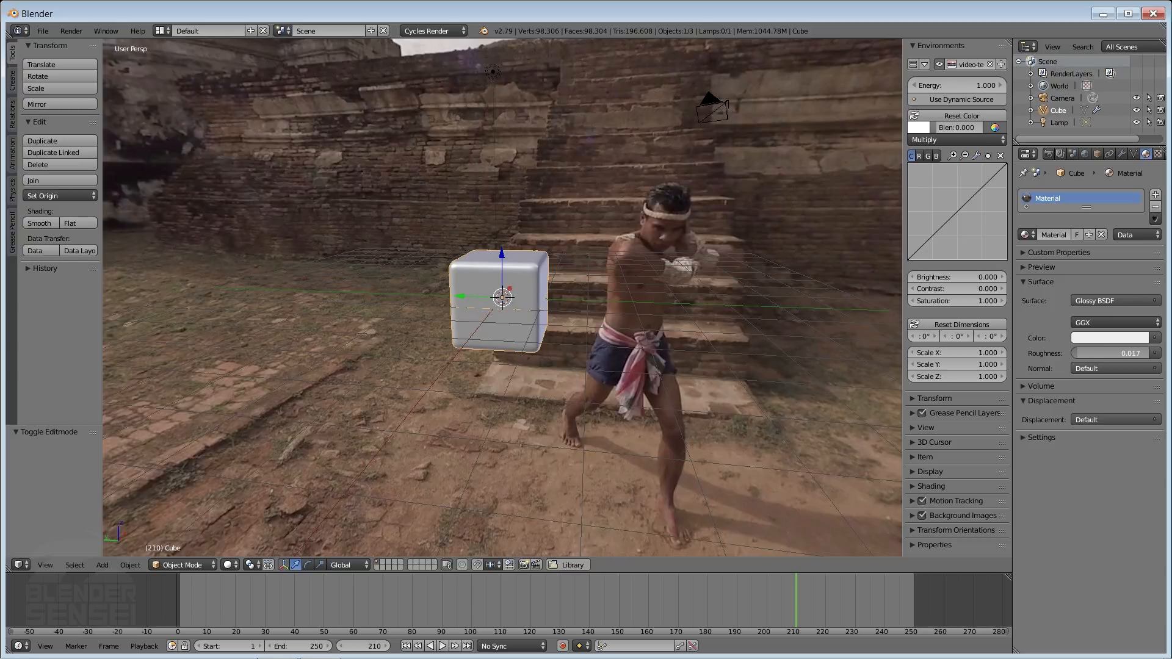
- Switch the viewport to rendered shading and scale the cube up by a factor of about 2.46
middle_drag(617, 226, 595, 235)
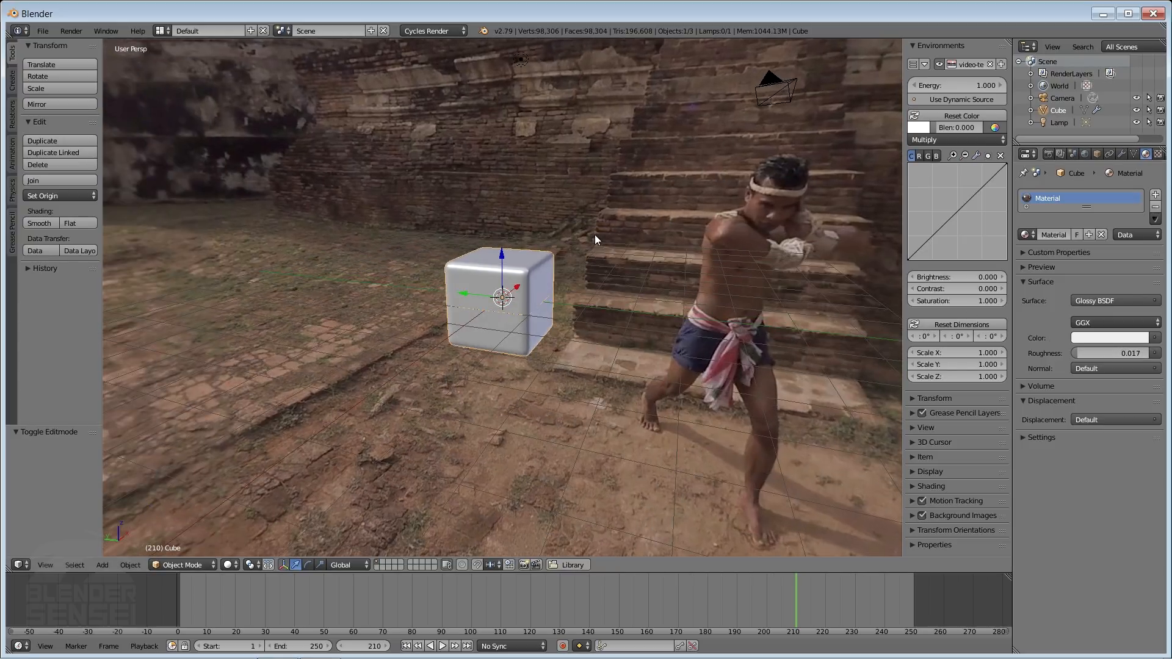
key(shift+z)
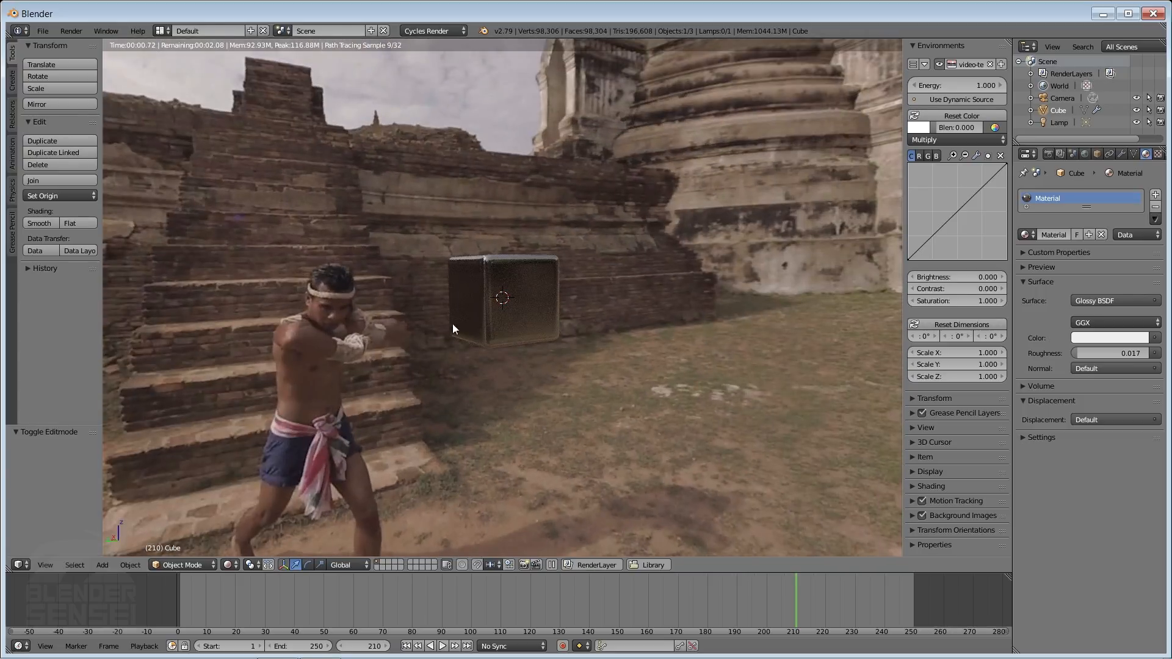
middle_drag(453, 323, 700, 318)
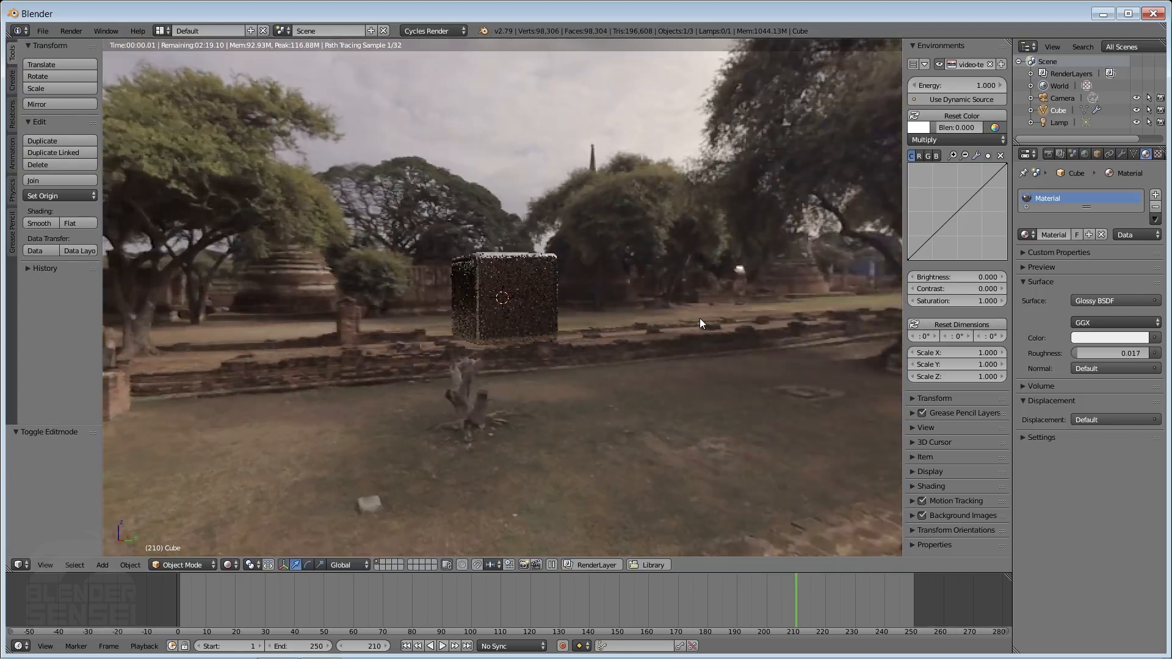
key(s)
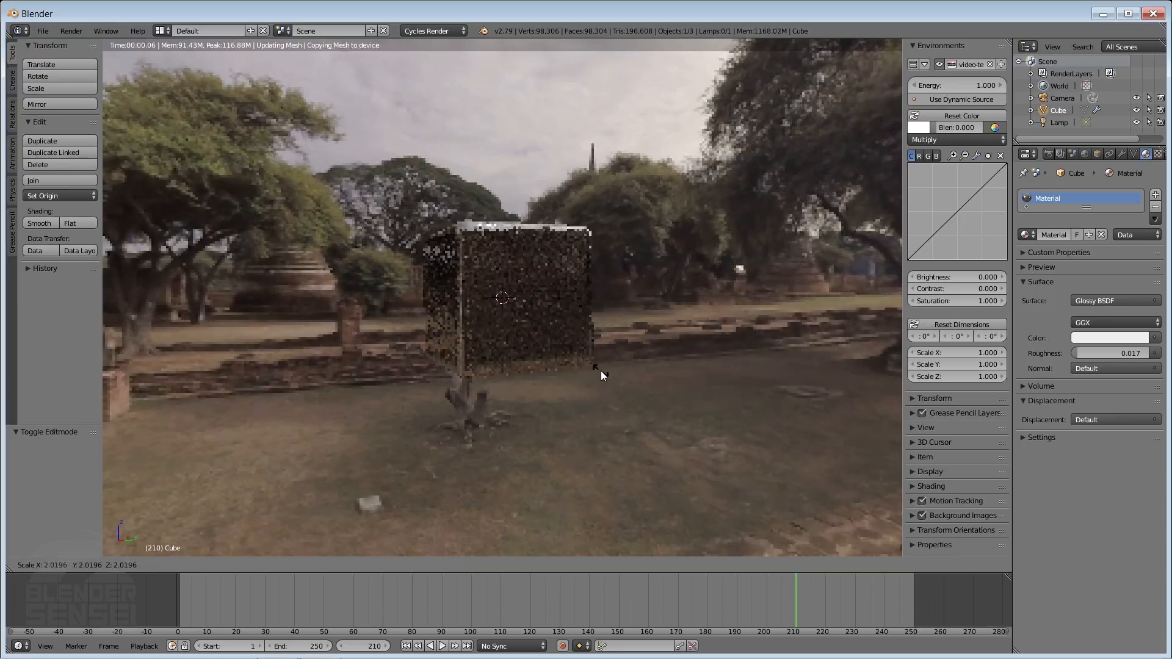
click(624, 385)
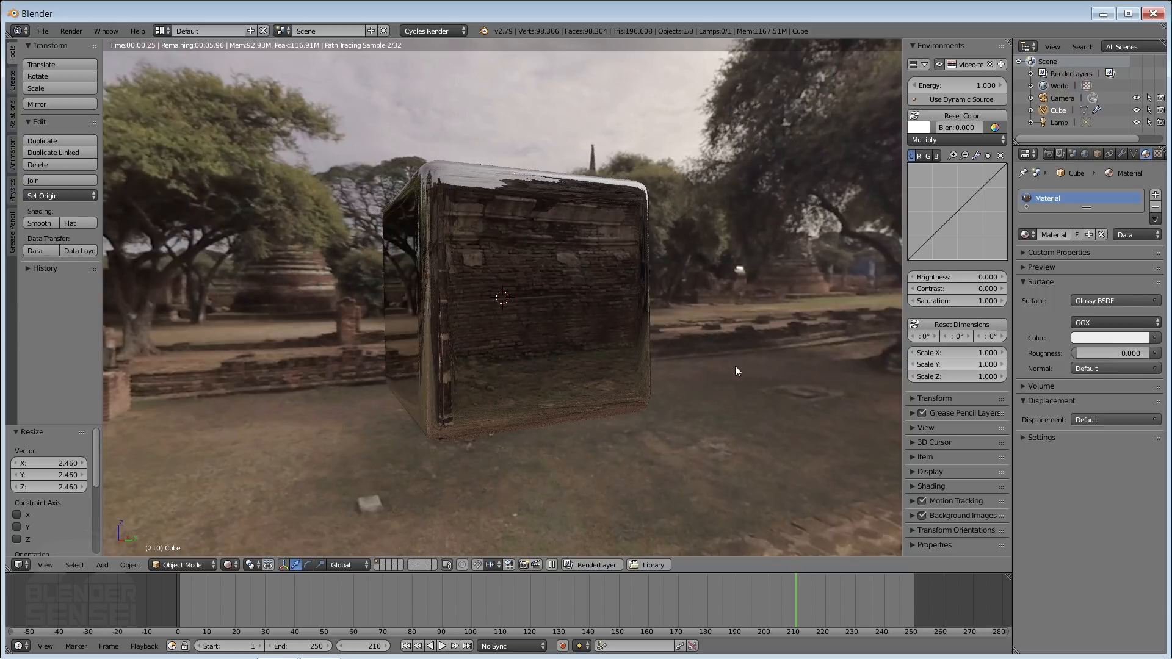
- Inspect the glossy cube beside the fighter, then play the video environment in the rendered view and stop at frame 243
middle_drag(682, 375, 415, 401)
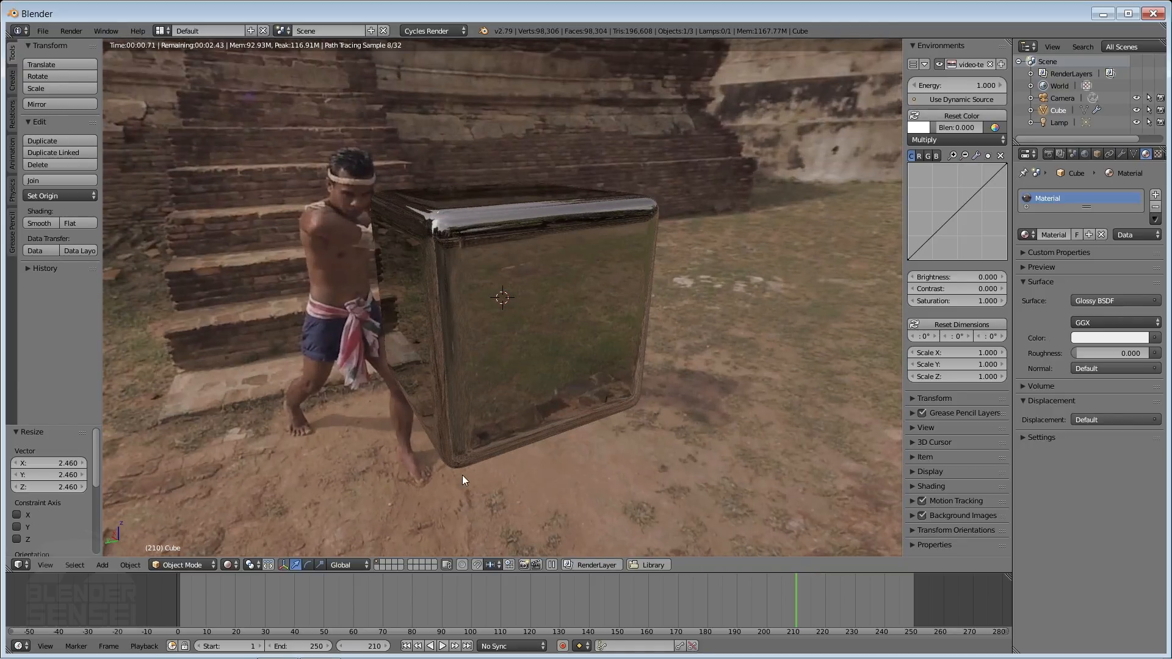
middle_drag(490, 298, 554, 332)
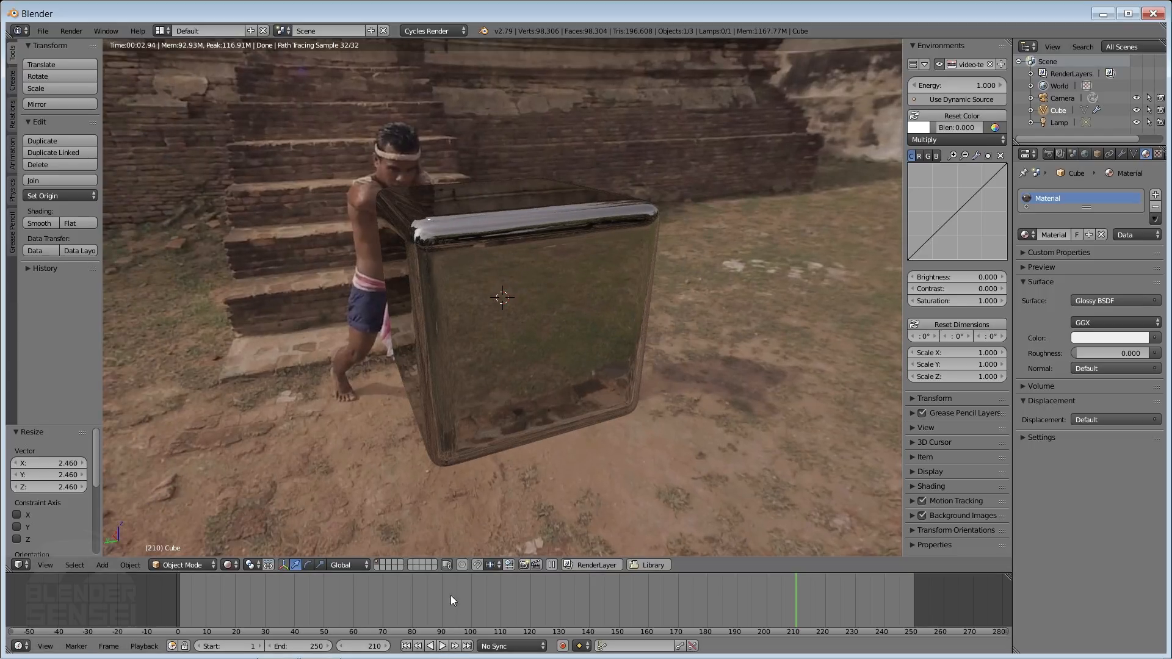
click(442, 647)
click(441, 645)
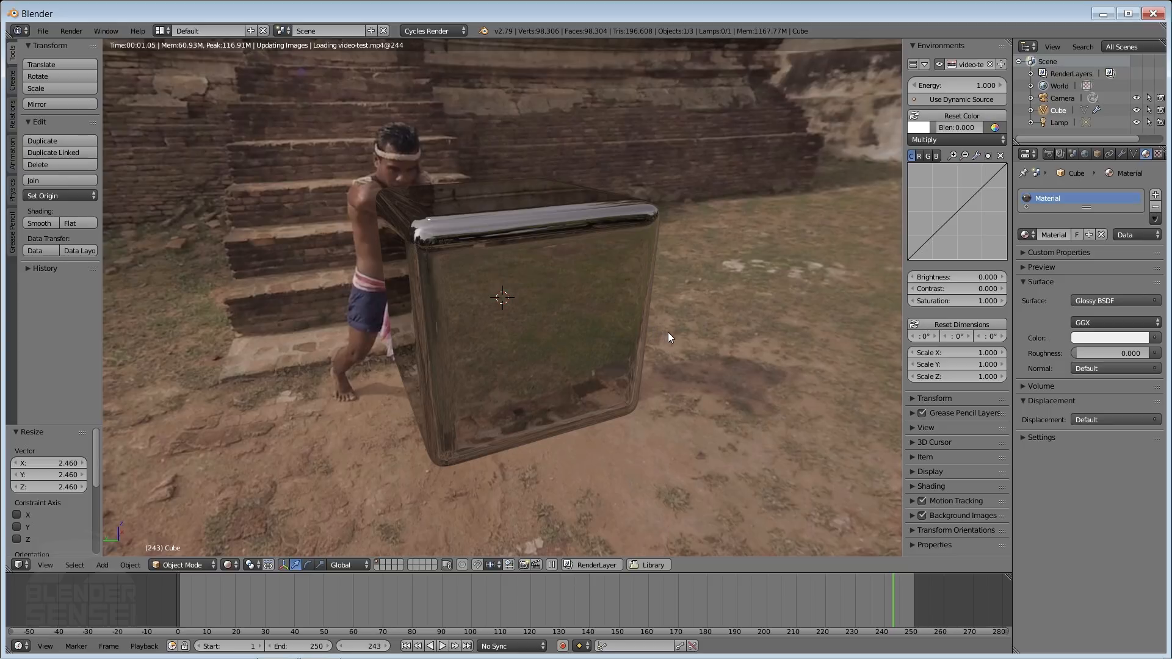
- With the fighter reflected in the cube's side, return to frame 1, play the video environment and stop at frame 32
middle_drag(679, 344, 629, 341)
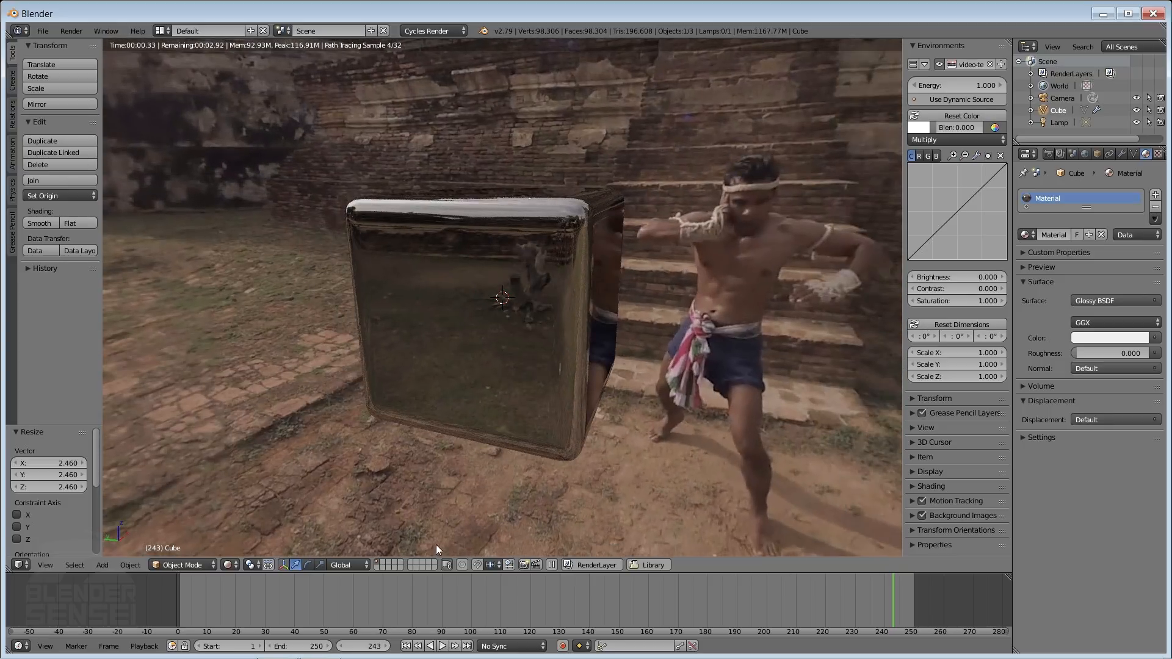
click(406, 646)
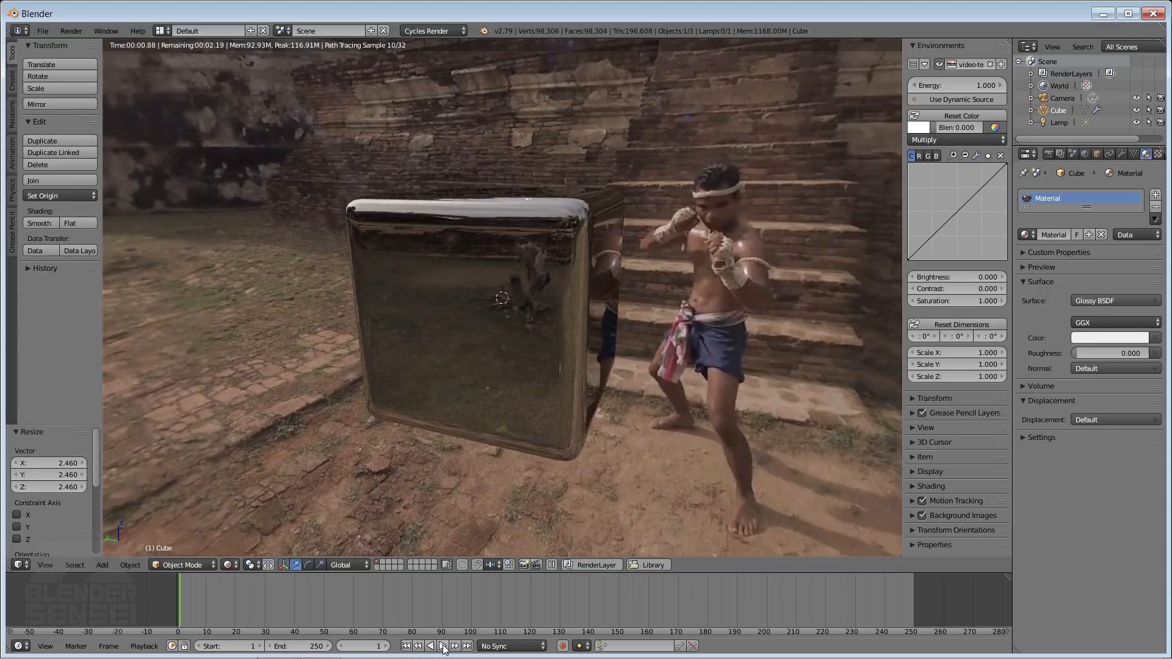
click(443, 646)
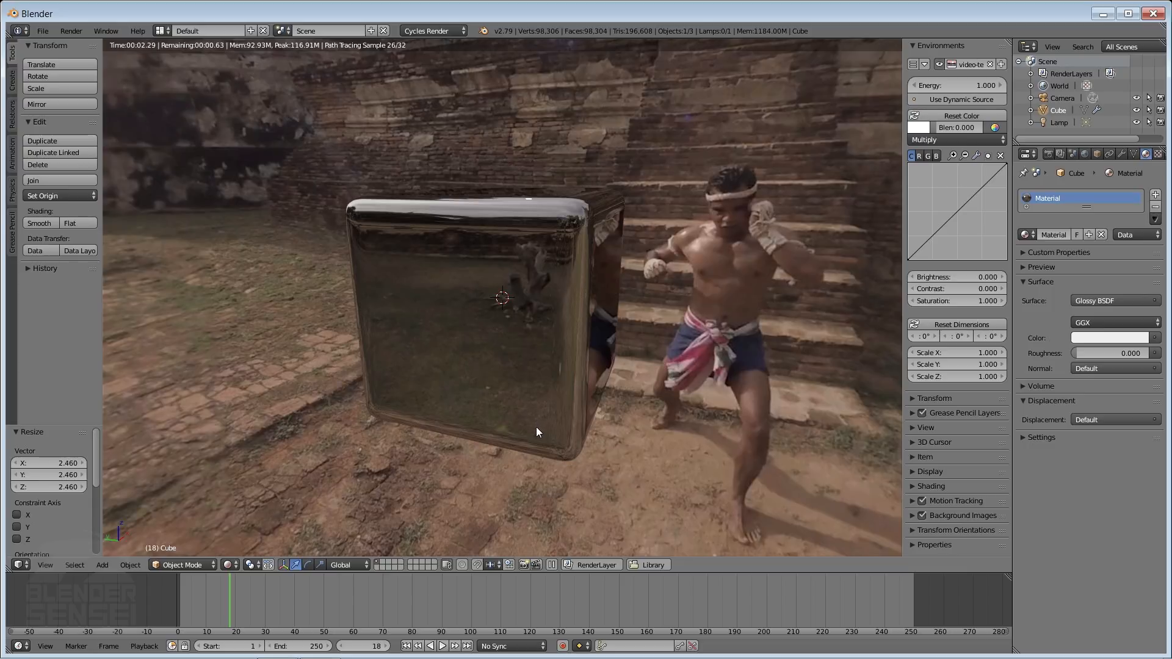
click(445, 647)
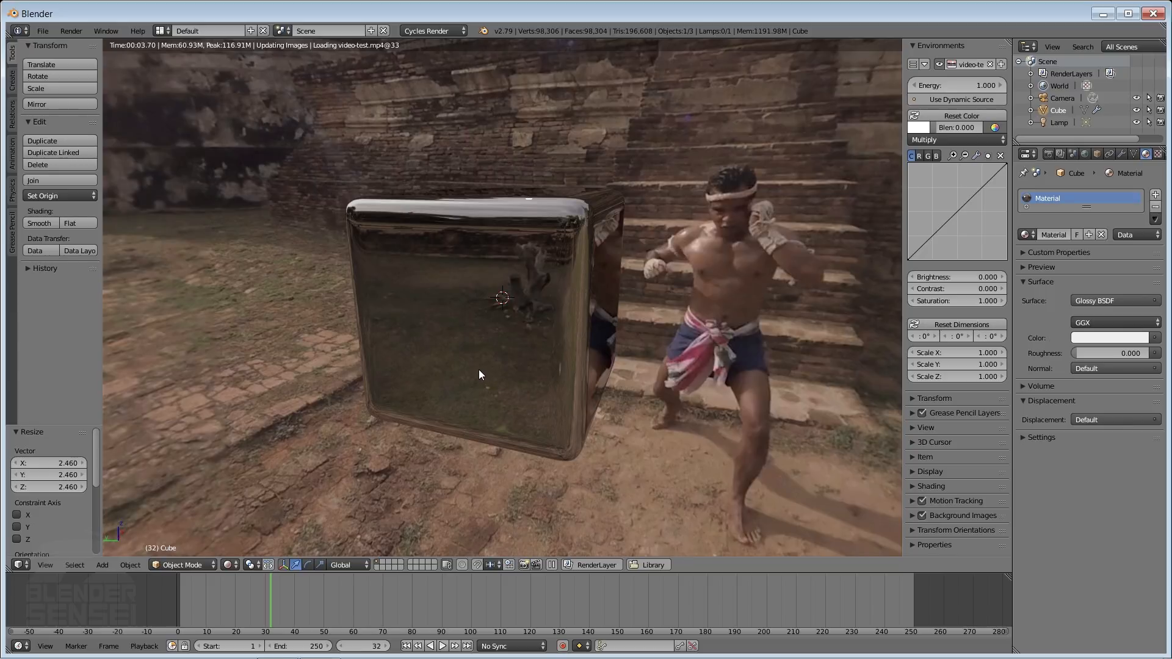
- Hide the environment's color adjustment controls and set its Scale Y and Scale Z to 0.900
mouse_move(484, 372)
middle_down()
mouse_move(546, 354)
mouse_move(435, 369)
mouse_move(505, 402)
mouse_move(513, 353)
mouse_move(529, 386)
middle_up()
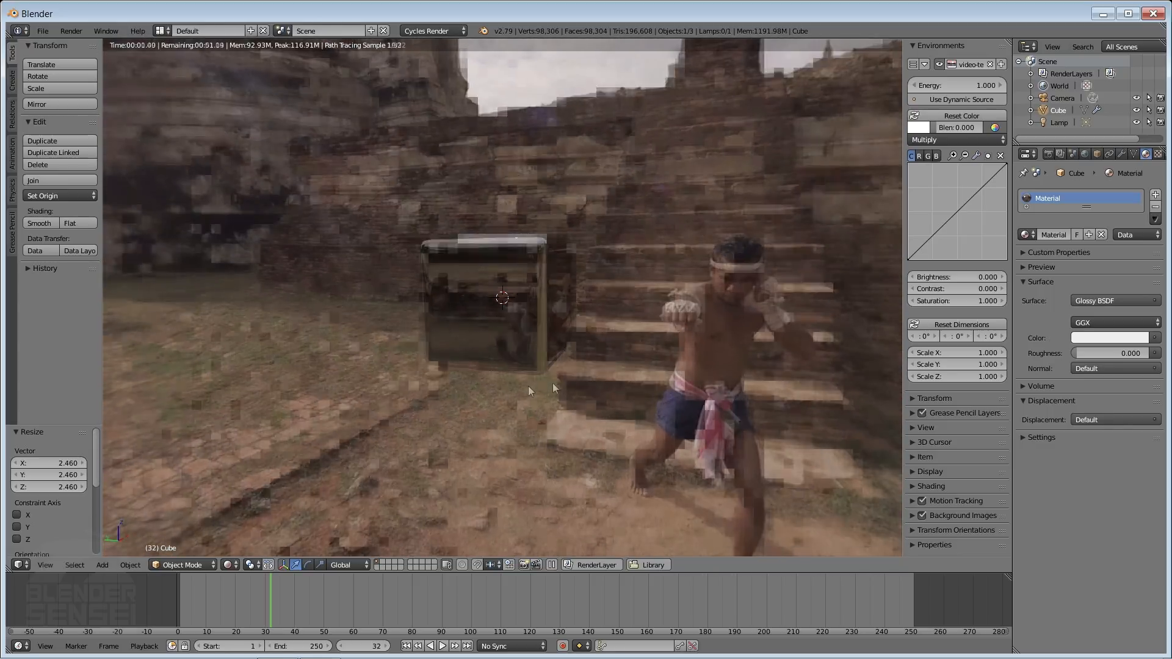
click(995, 128)
mouse_move(989, 203)
mouse_down()
mouse_move(1038, 202)
mouse_move(985, 203)
mouse_move(1036, 191)
mouse_move(982, 191)
mouse_up()
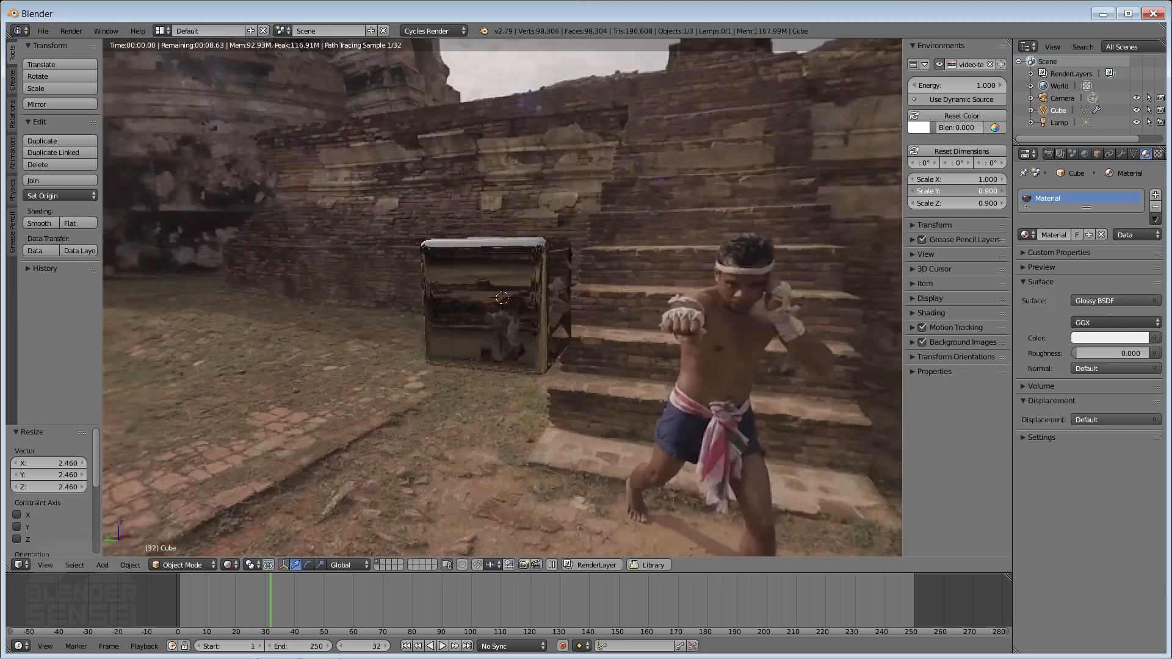
- Scale the cube up by a factor of about 3.707 against the trees side of the environment
middle_drag(635, 337, 358, 342)
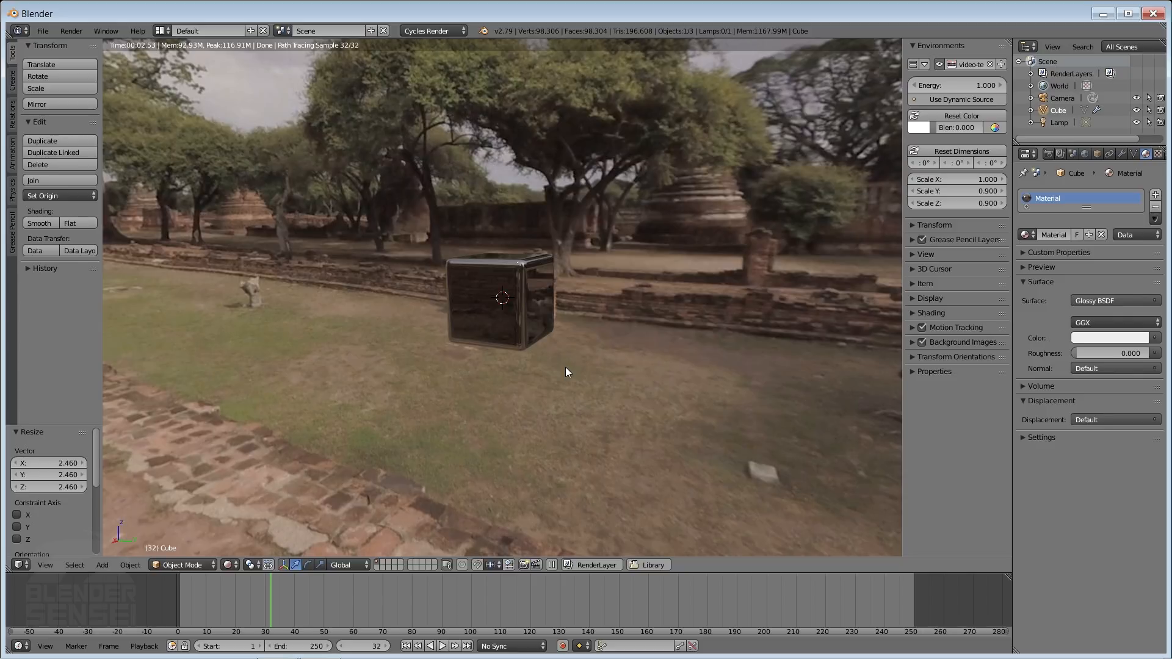
key(s)
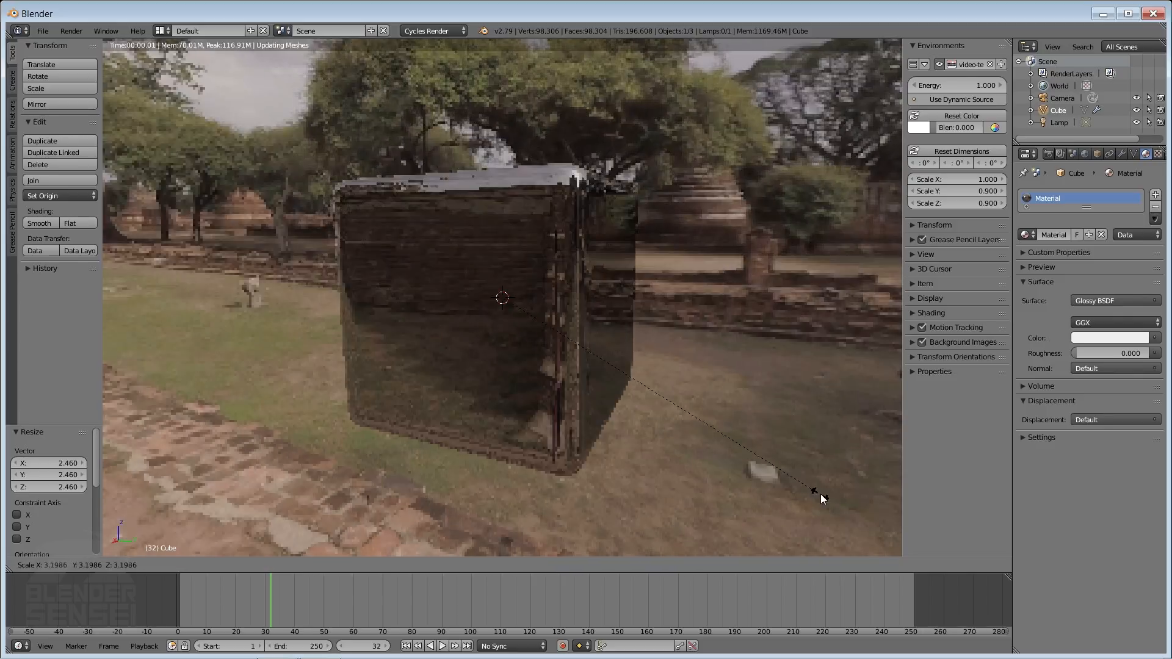
click(871, 523)
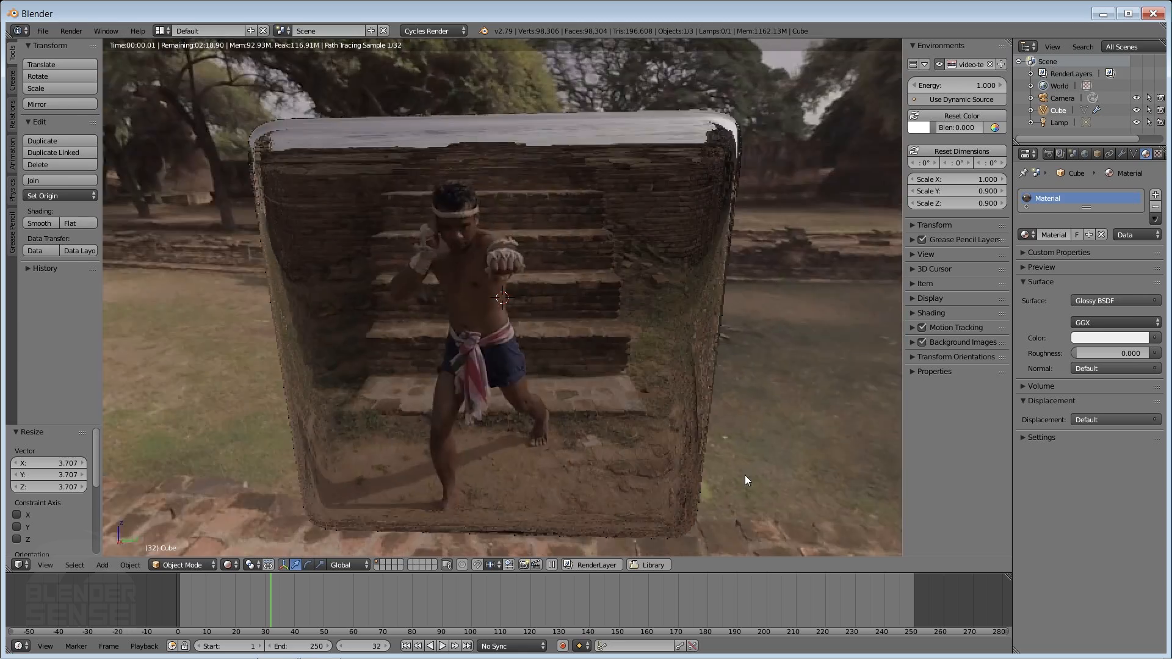